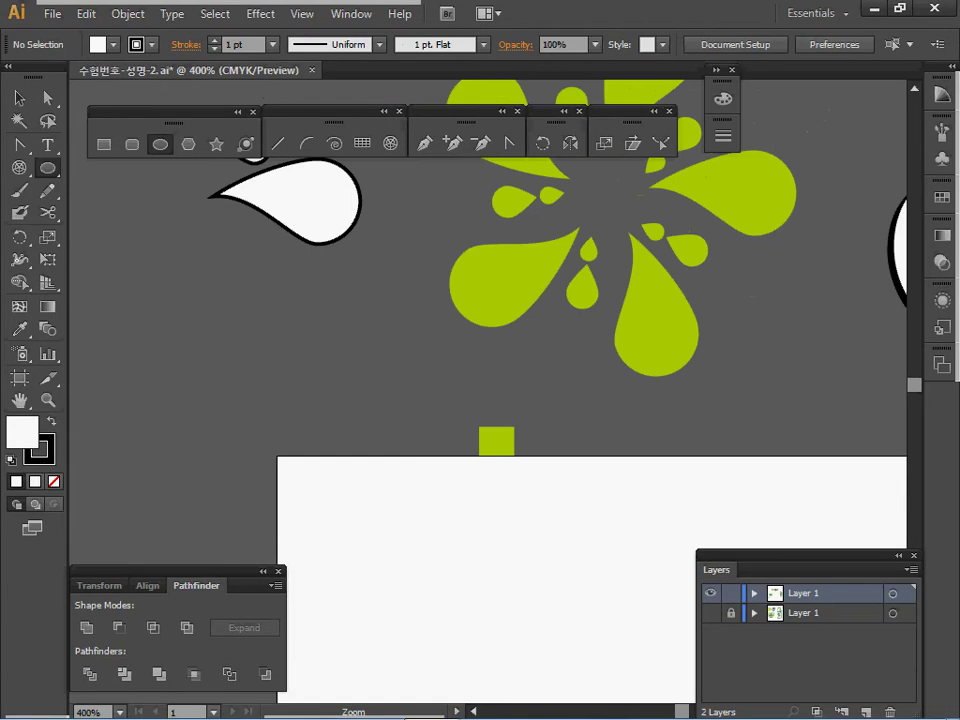
Show the document guides around the outlined drops and the green flower-shaped drop pattern
left_click(523, 308, "ctrl")
left_click_drag(523, 308, 587, 433)
left_click(596, 407, "ctrl+alt")
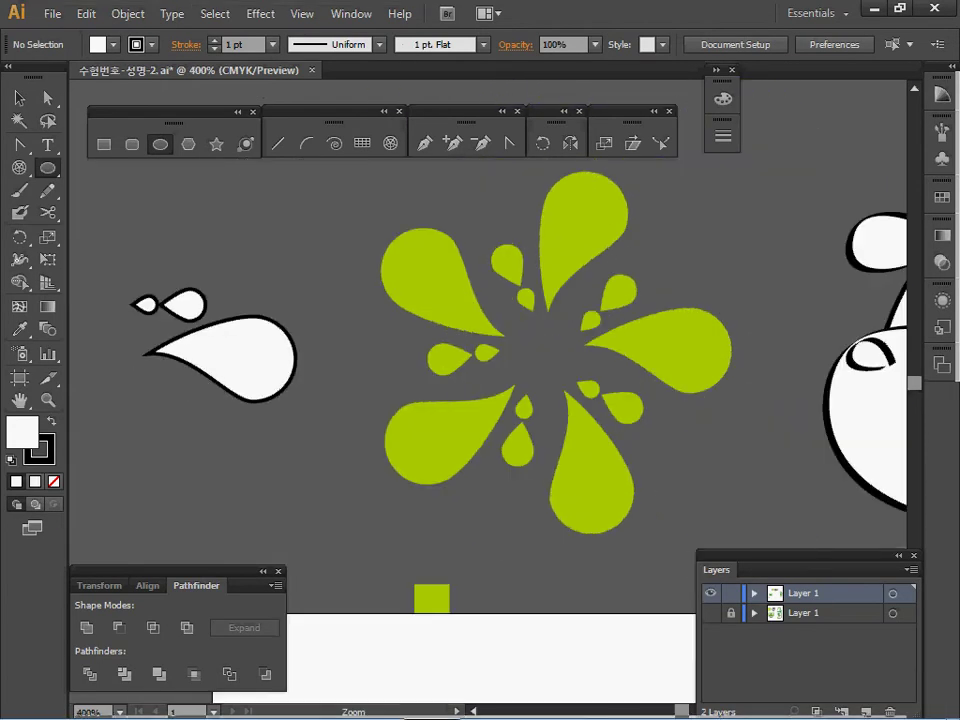
left_click(575, 394, "ctrl+alt")
left_click_drag(506, 362, 694, 354)
left_click(694, 354, "ctrl")
left_click_drag(520, 375, 779, 315)
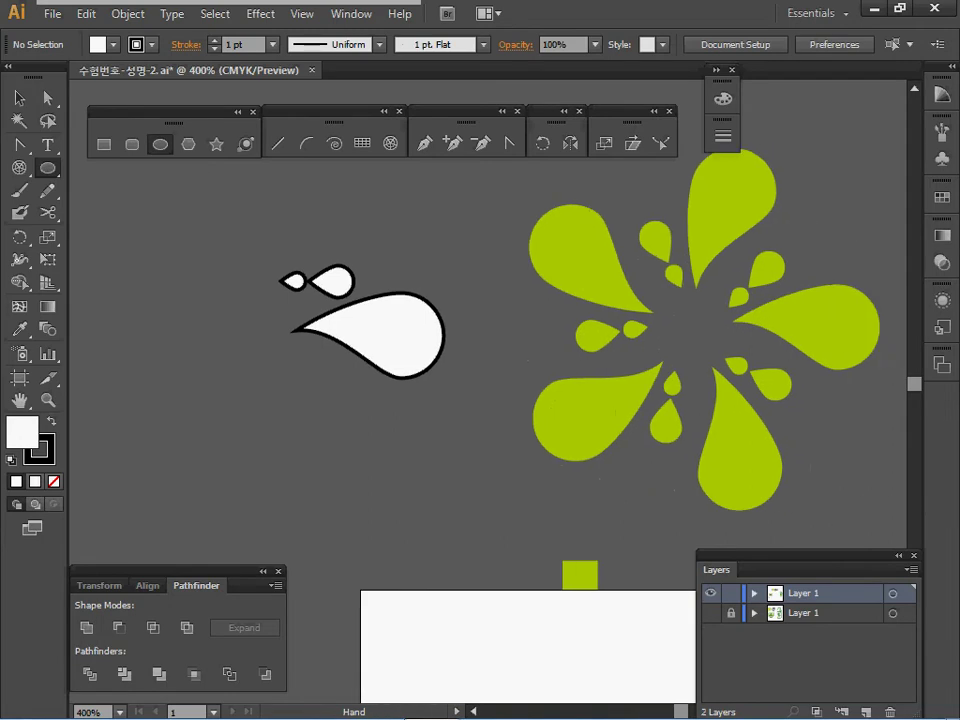
key("ctrl+semicolon")
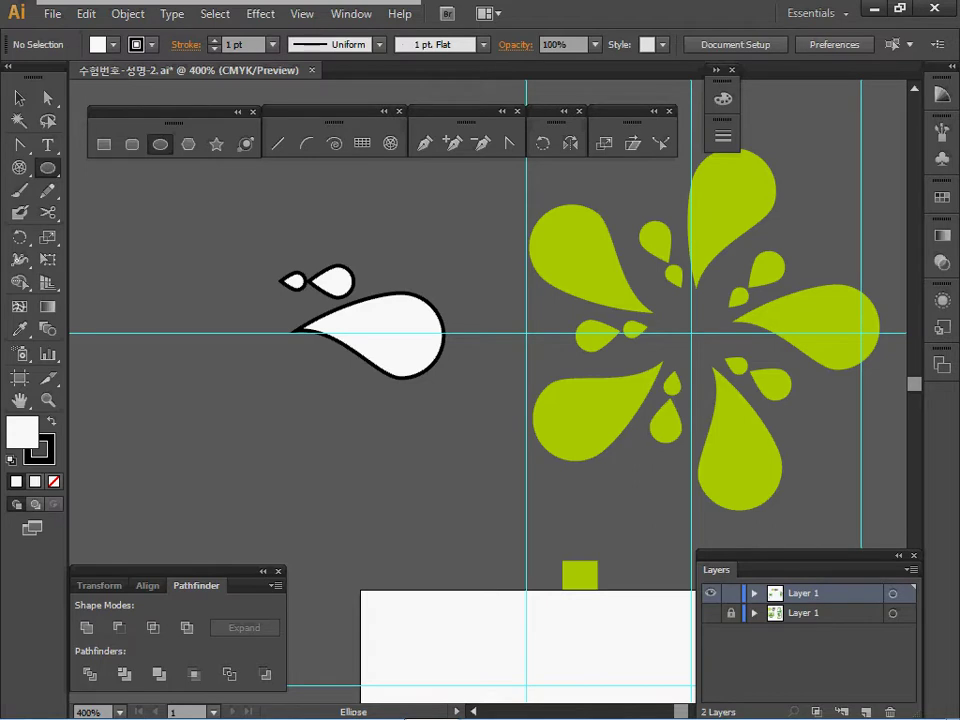
key("ctrl")
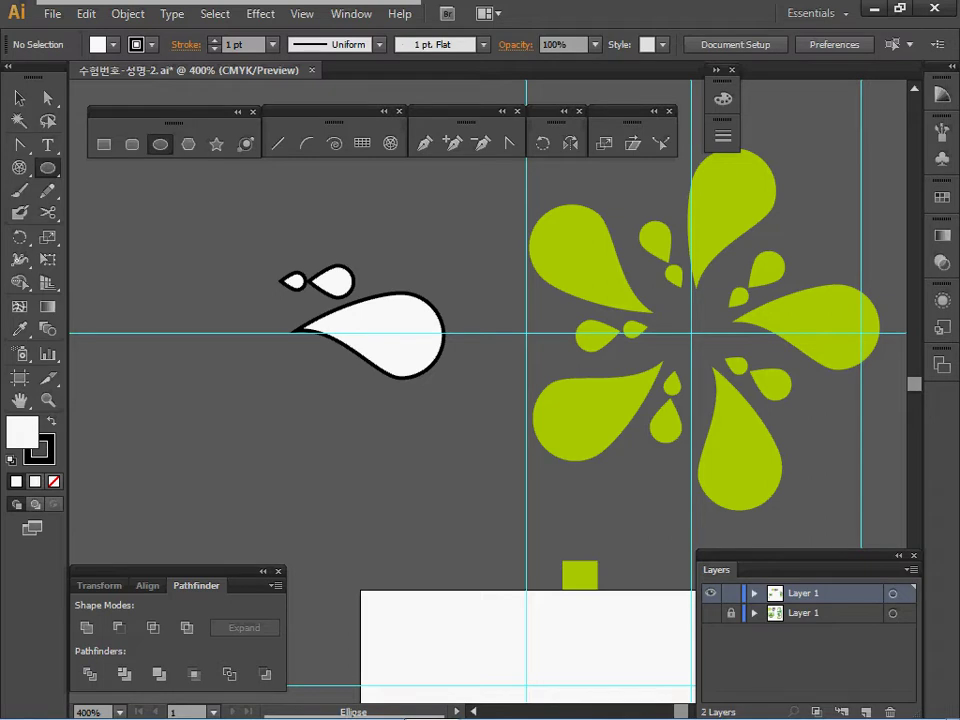
Create an 8 mm by 8 mm circle and place it directly below the large outlined drop
left_click(379, 319)
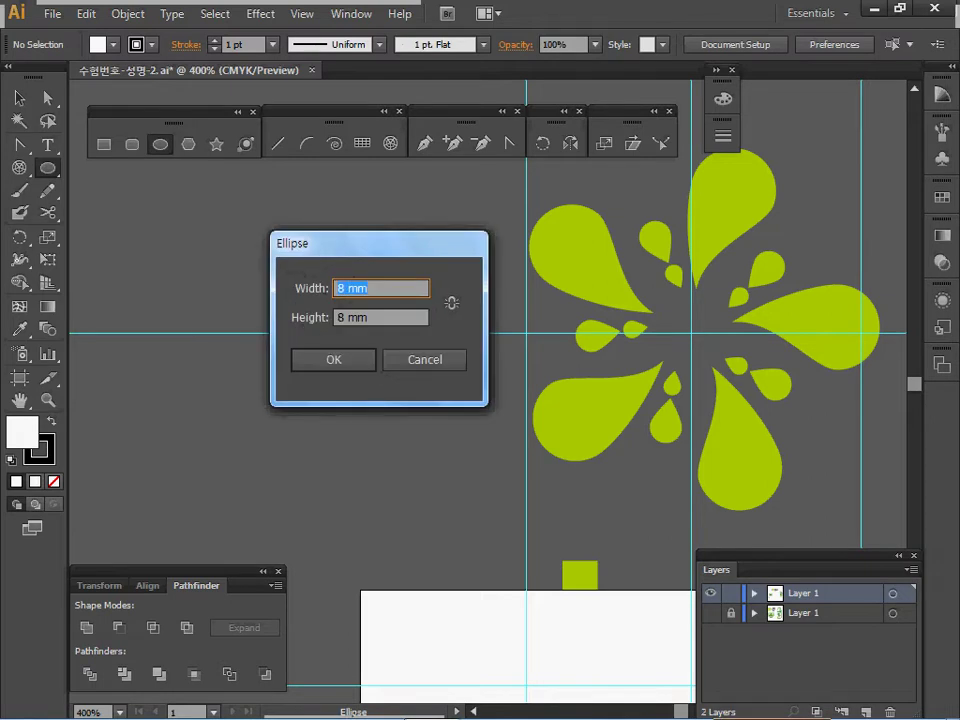
key("Tab")
key("Tab")
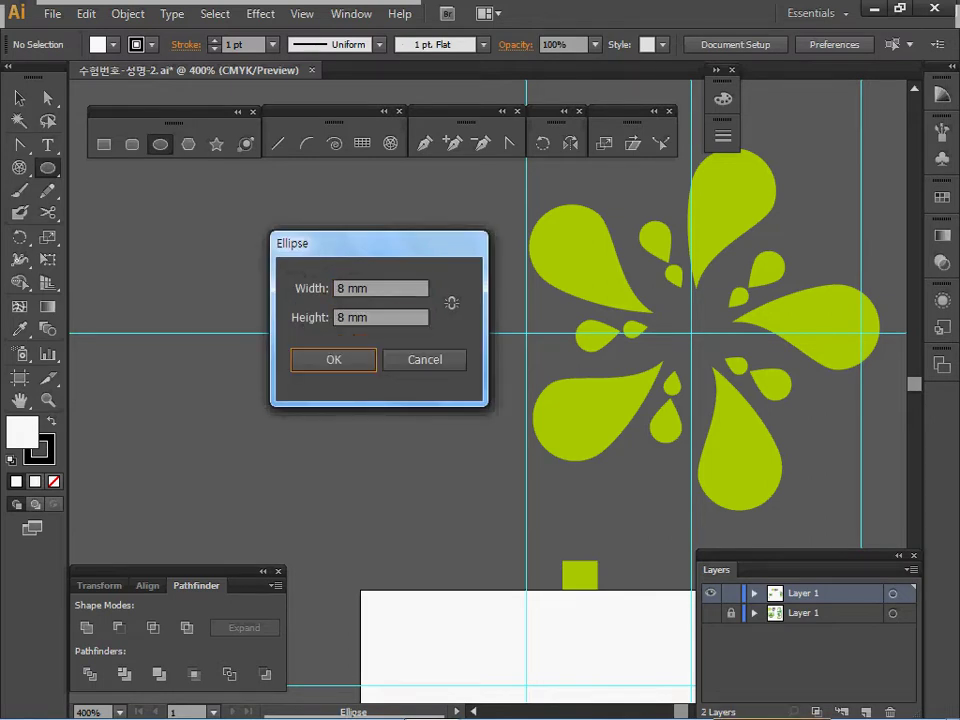
key("Return")
key("ctrl")
left_click_drag(374, 483, 391, 458)
key("a")
left_click_drag(391, 458, 396, 456)
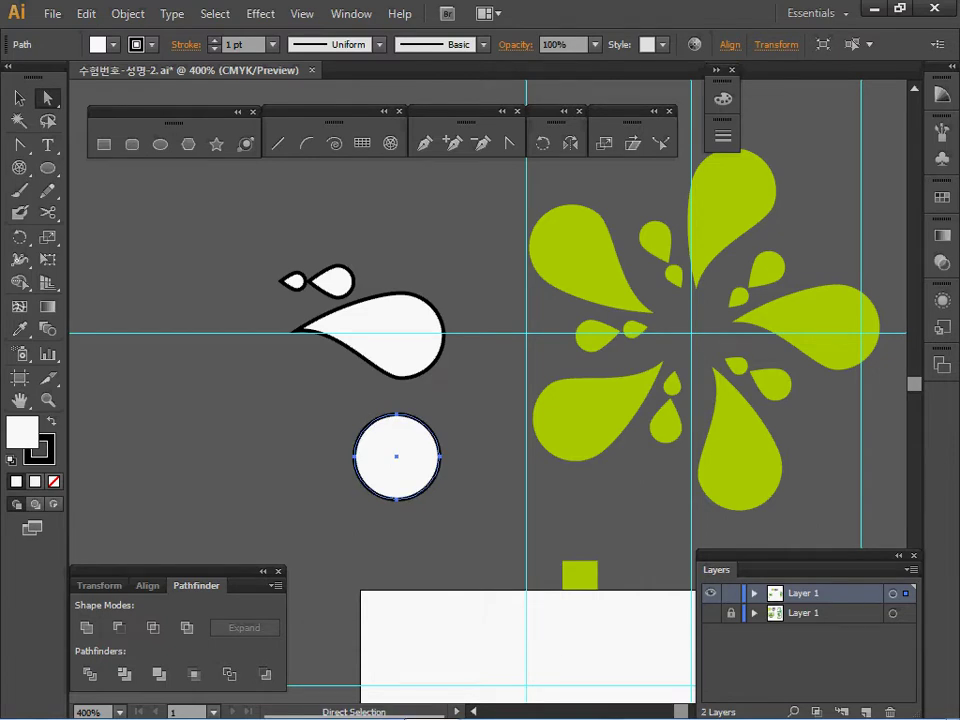
Reshape the 8 mm circle into a curved teardrop by pulling out its left anchor and bending that anchor's two handles independently
left_click_drag(328, 440, 301, 457)
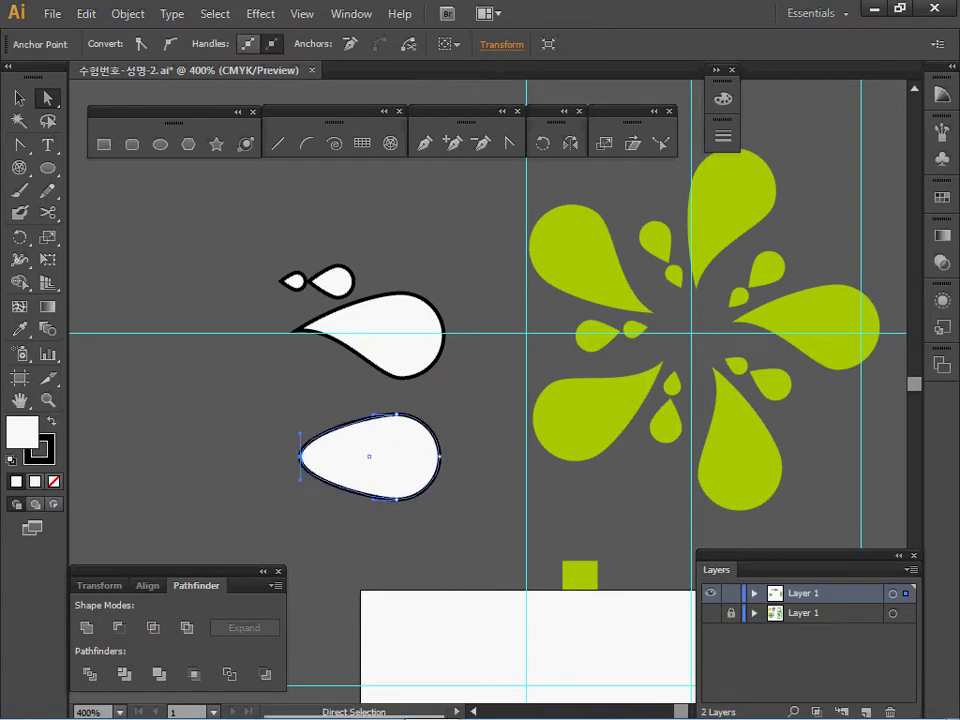
key("alt")
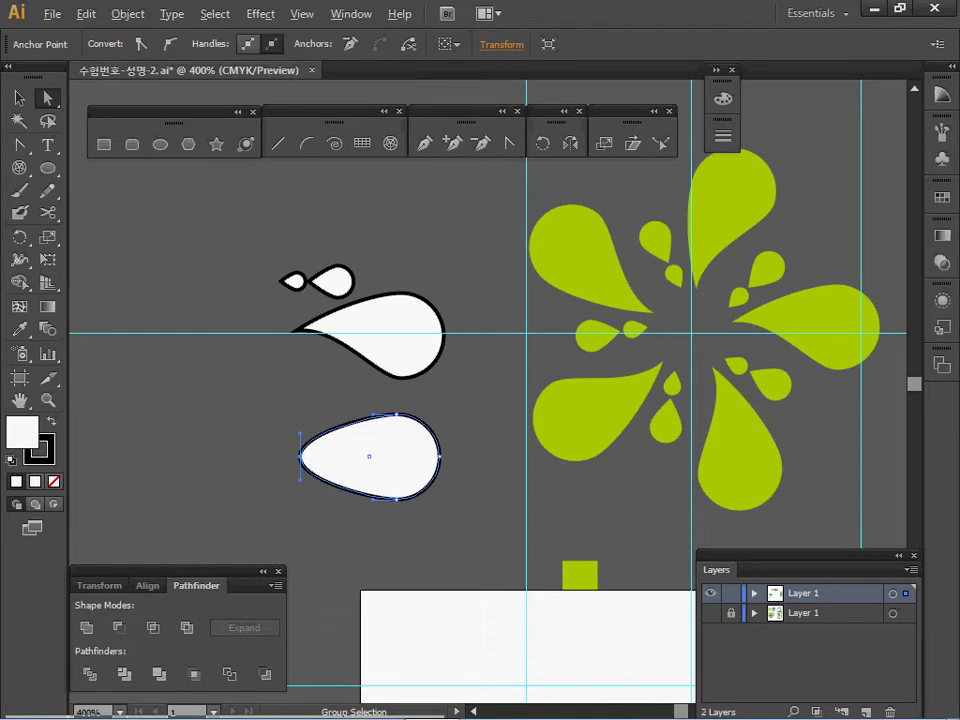
left_click_drag(300, 481, 349, 458)
left_click_drag(300, 433, 325, 434)
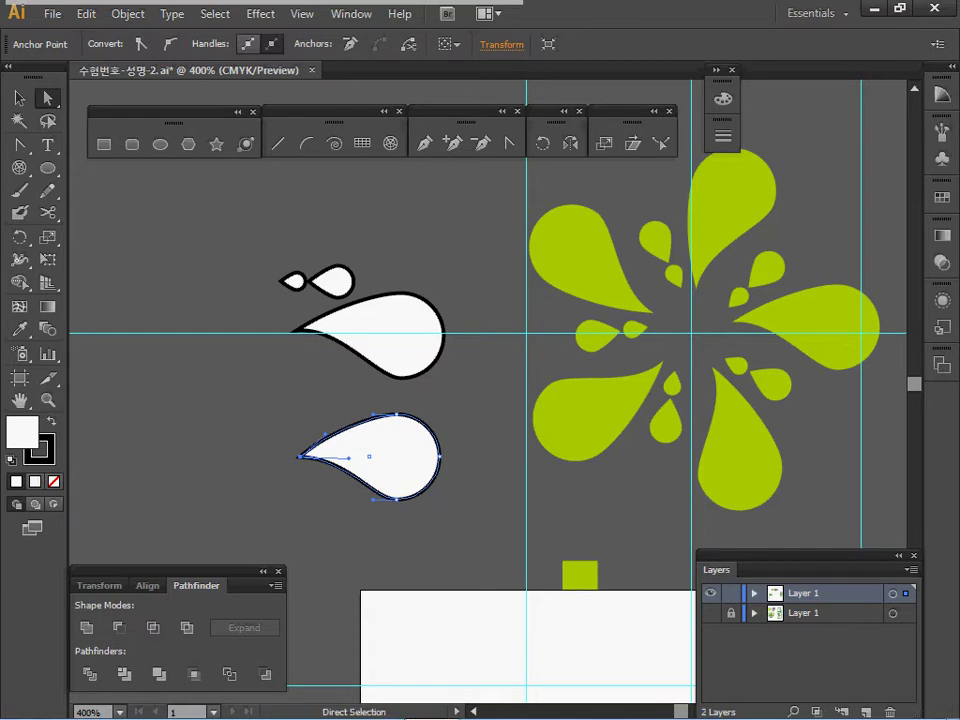
Create a 3 mm by 3 mm circle and place it just above the new large teardrop
left_click(160, 144)
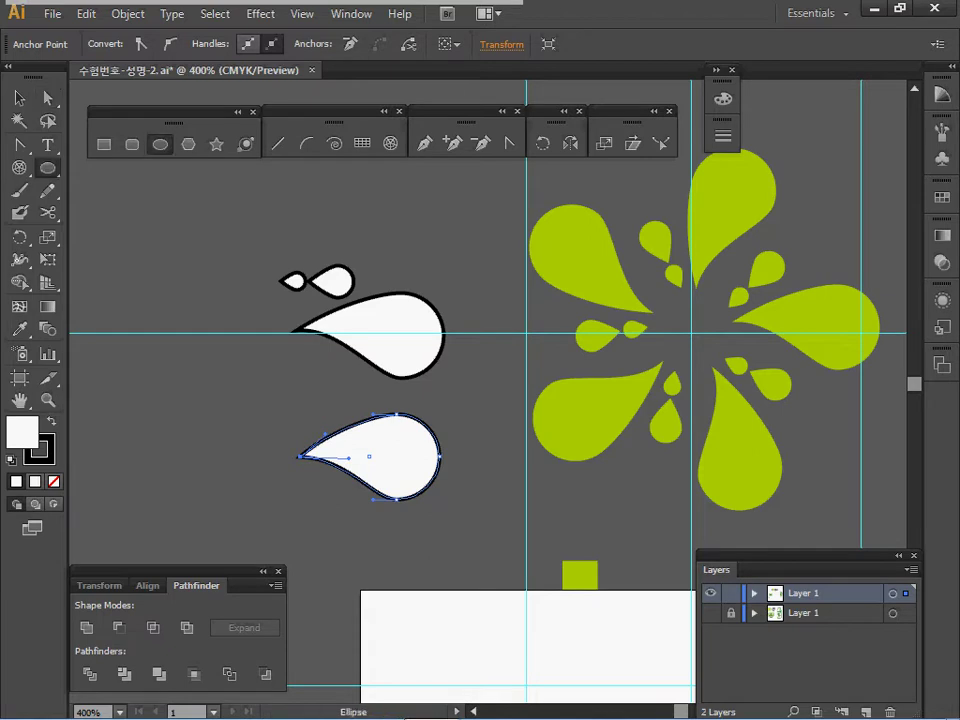
type("3")
key("Tab")
type("3")
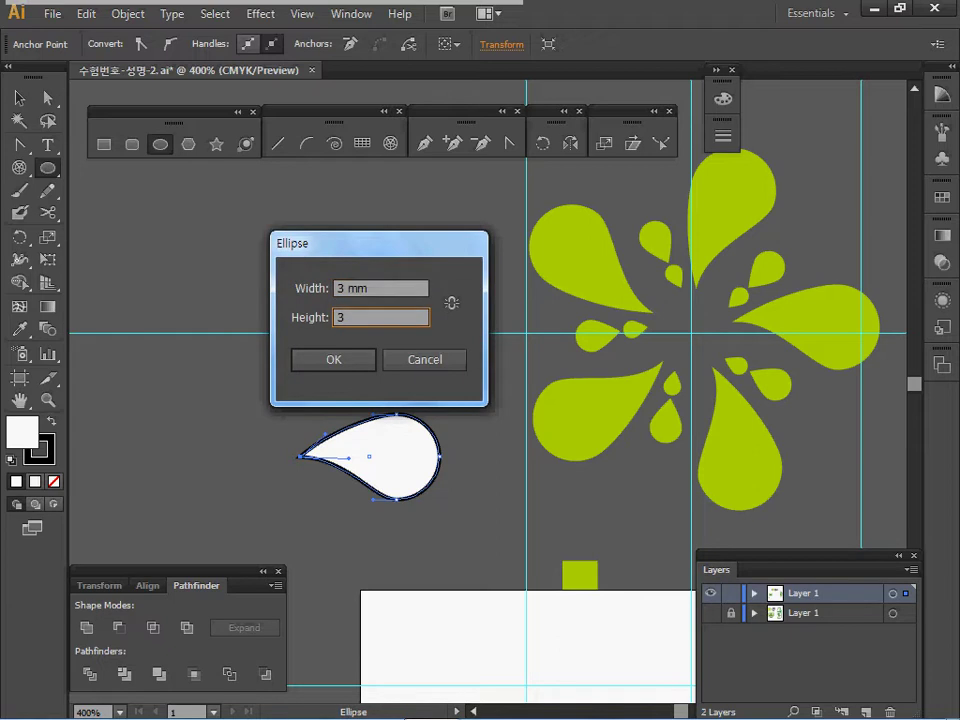
key("Return")
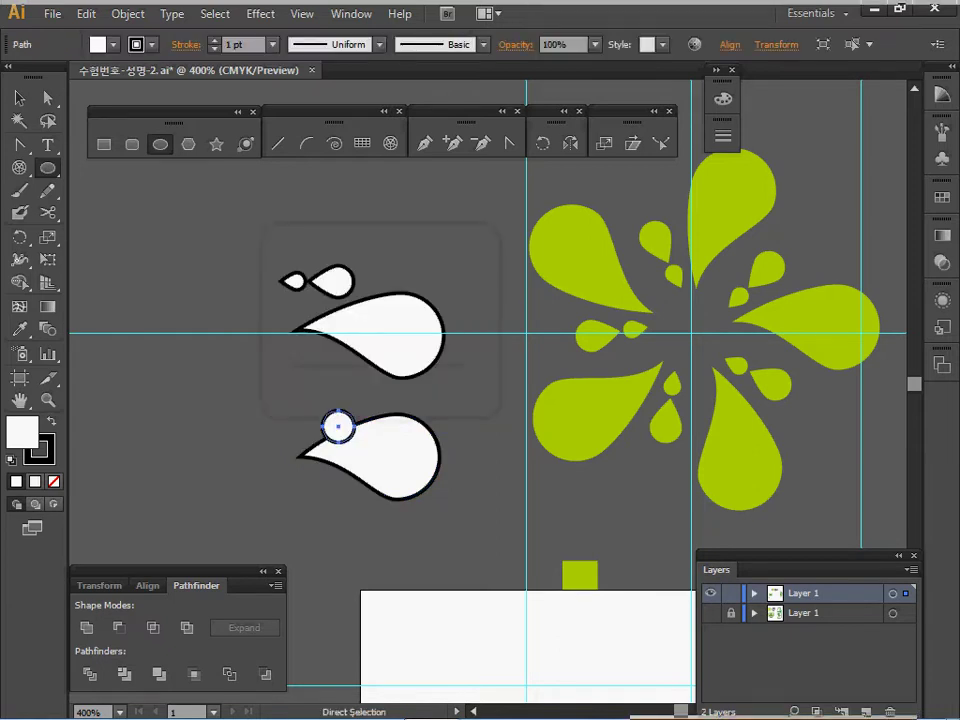
left_click_drag(342, 399, 372, 449)
left_click(360, 416, "ctrl")
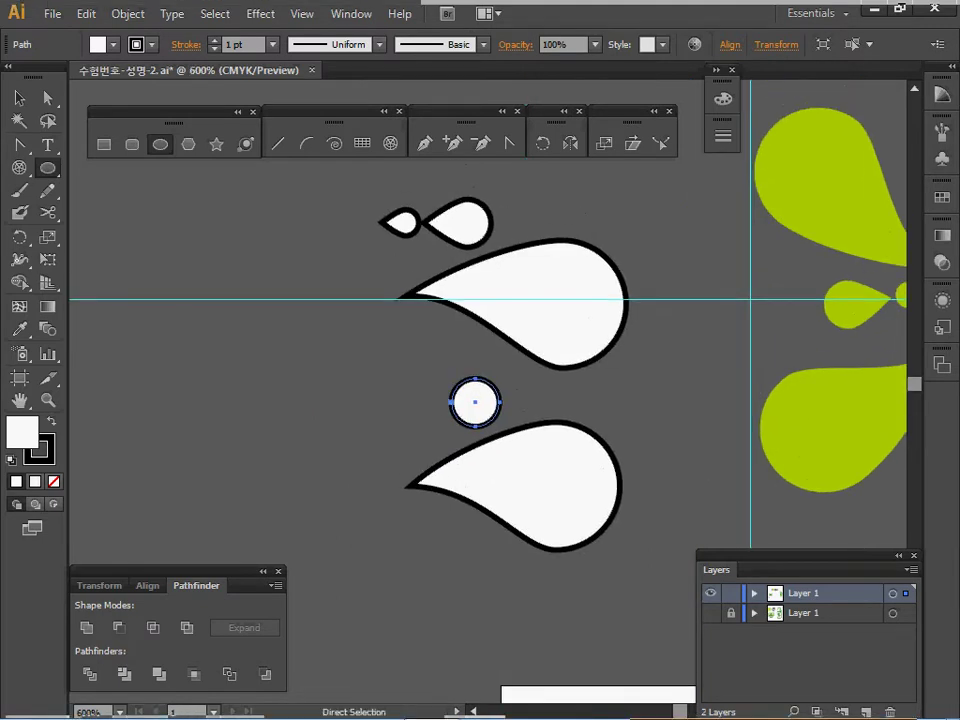
Turn the 3 mm circle into a small drop by pulling its left anchor outward and converting it to a corner point
left_click(451, 402, "ctrl")
left_click_drag(451, 402, 433, 402)
left_click(509, 143)
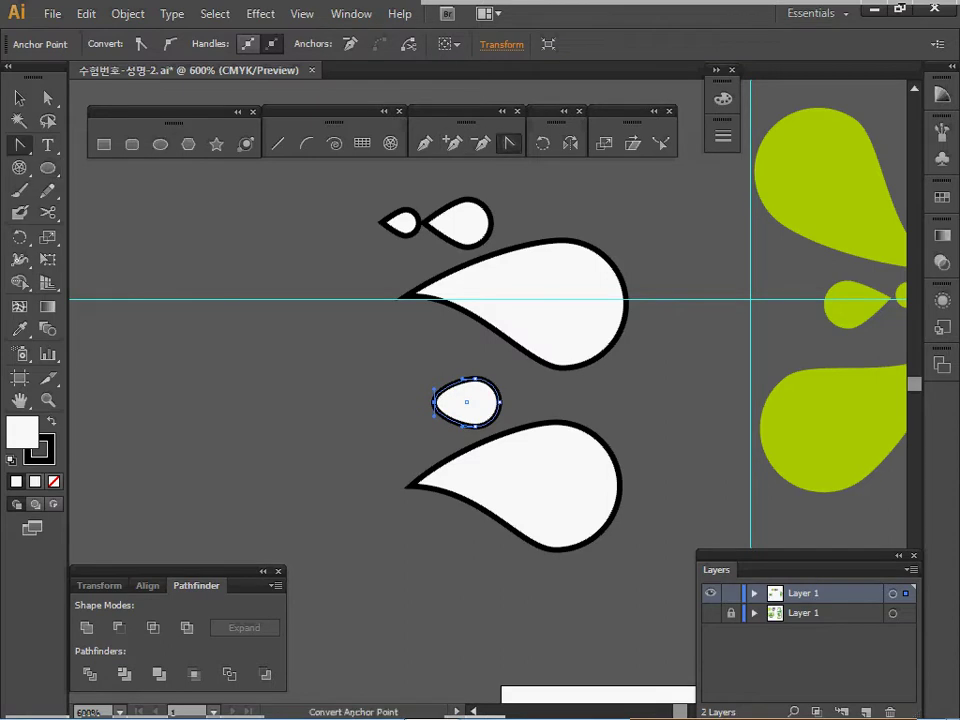
left_click(433, 402)
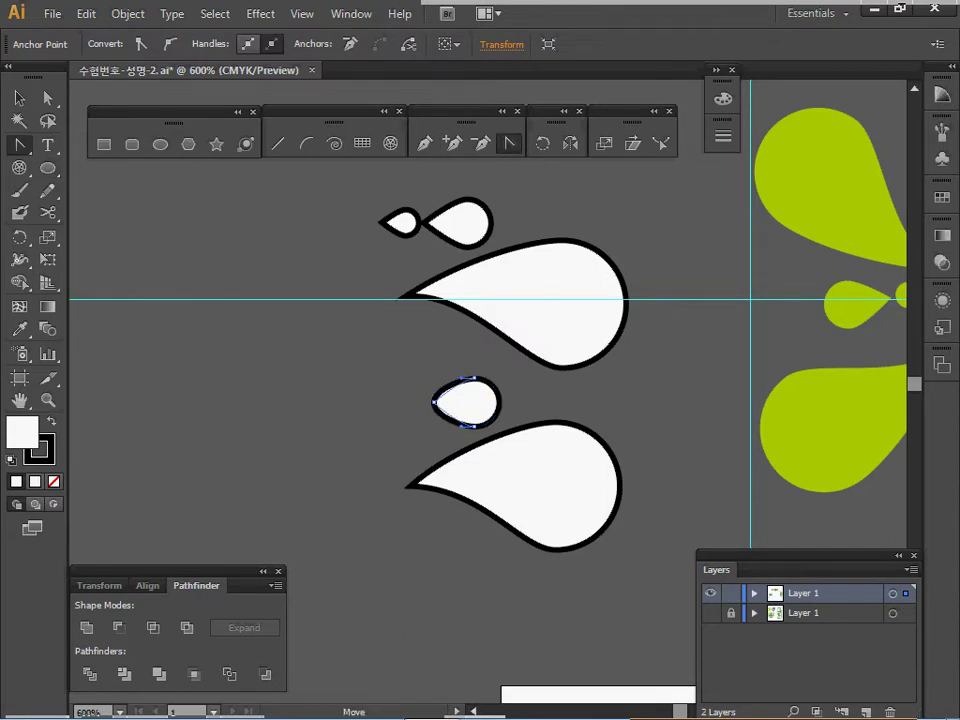
Duplicate the small drop to its left and scale the copy down to a smaller drop
left_click(470, 402, "ctrl")
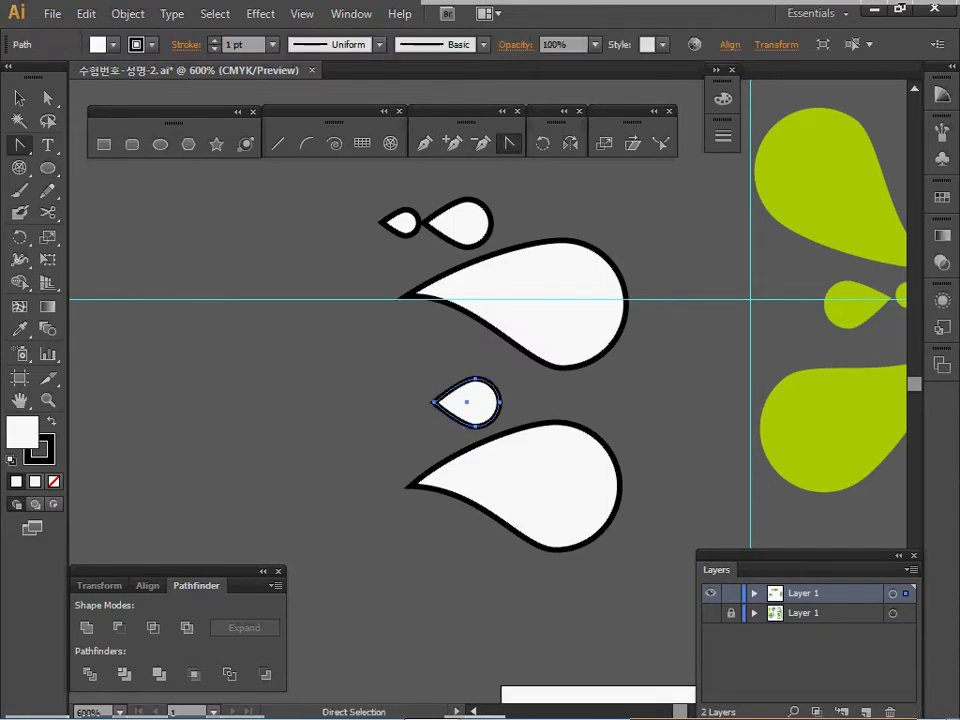
left_click_drag(434, 402, 362, 402)
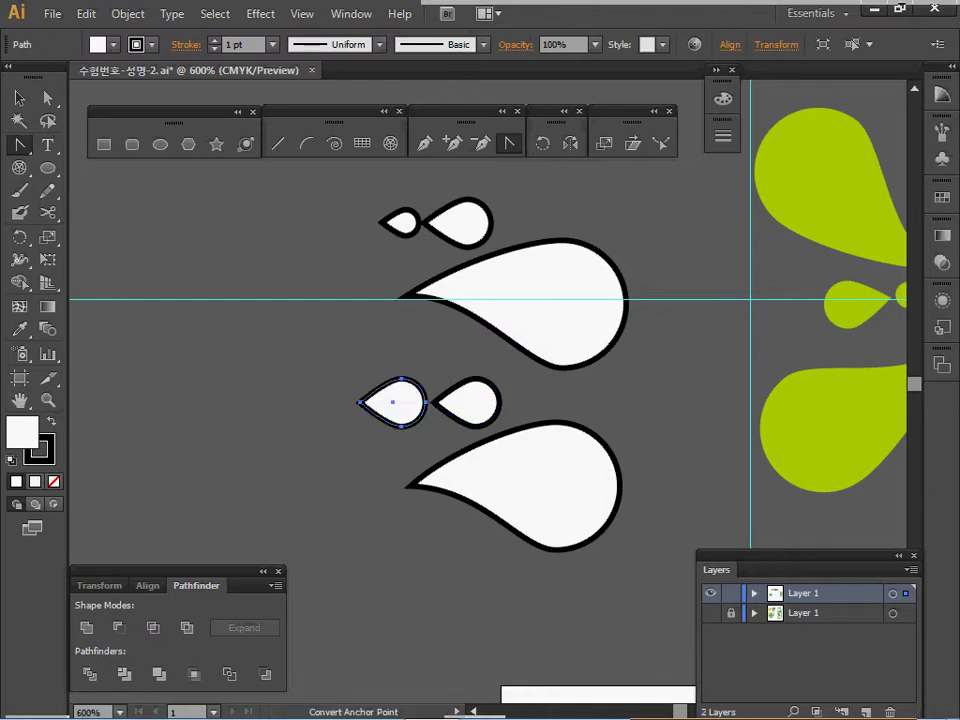
key("v")
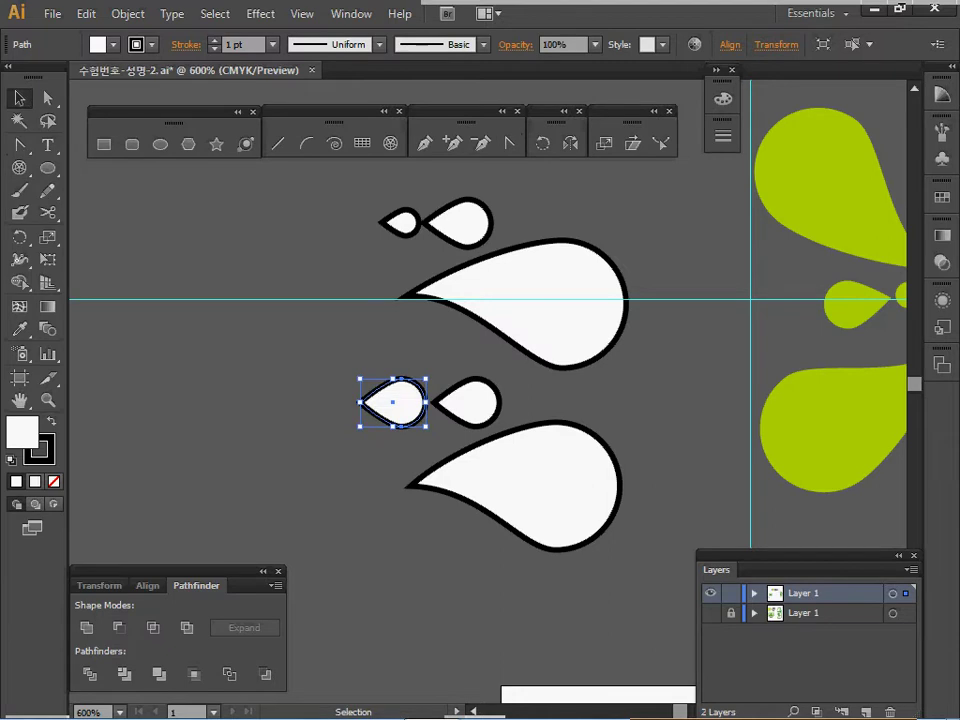
left_click_drag(360, 379, 402, 403)
Align the two small drops by their vertical centers and nudge the smallest one right, closer to its neighbor
left_click_drag(390, 355, 442, 411)
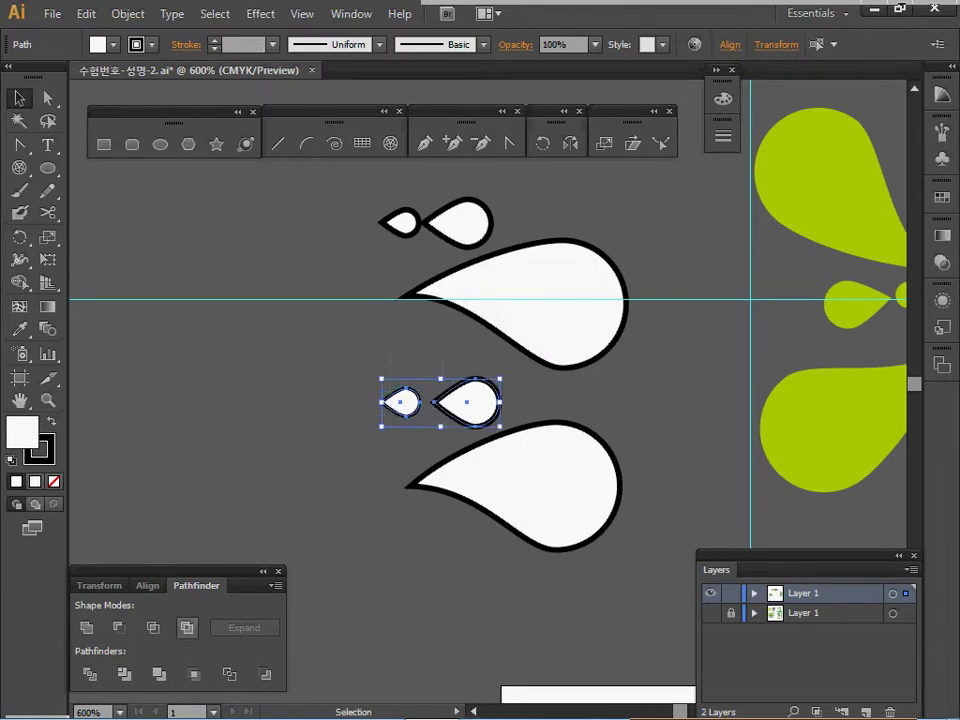
left_click(148, 586)
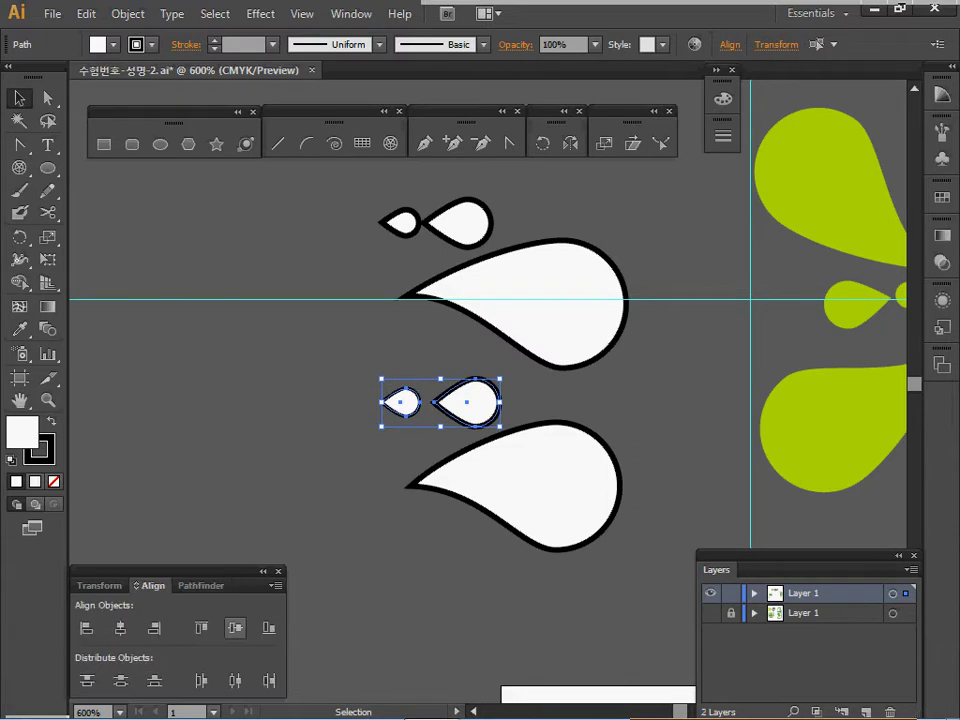
left_click(350, 440)
left_click(402, 403)
key("Right")
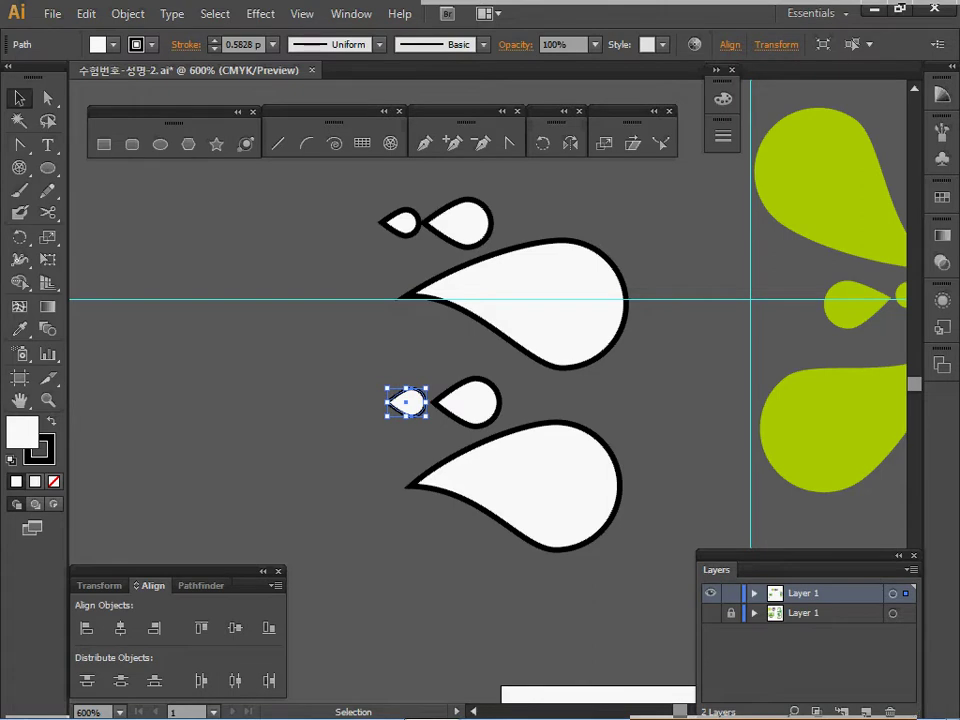
Apply the flower pattern's green fill without stroke to the three new drops using the Eyedropper
left_click_drag(371, 380, 505, 500)
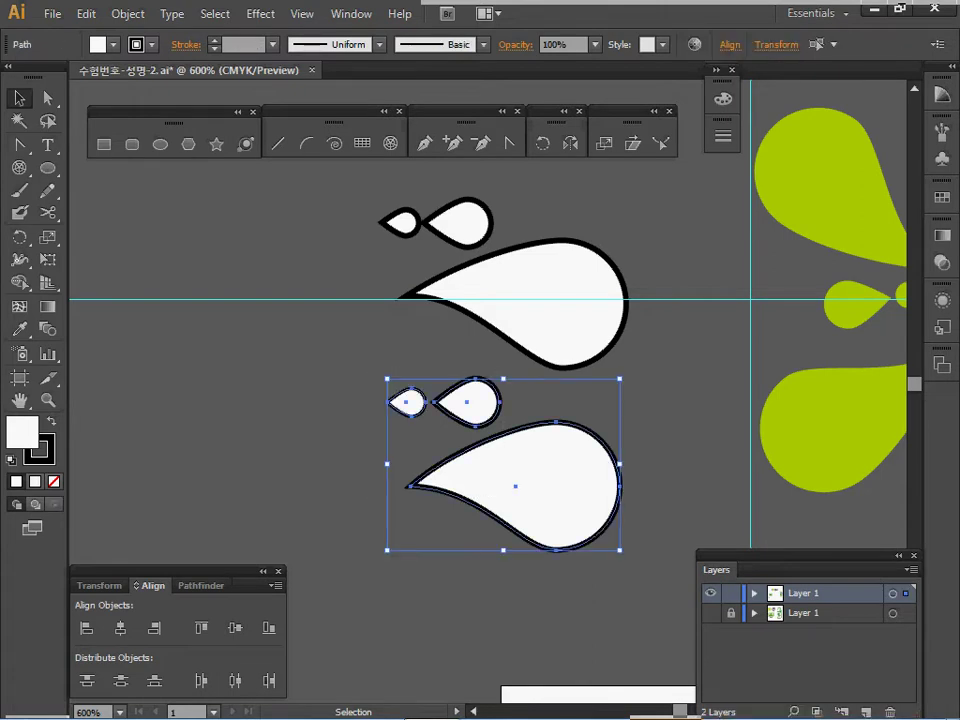
key("i")
left_click(812, 435)
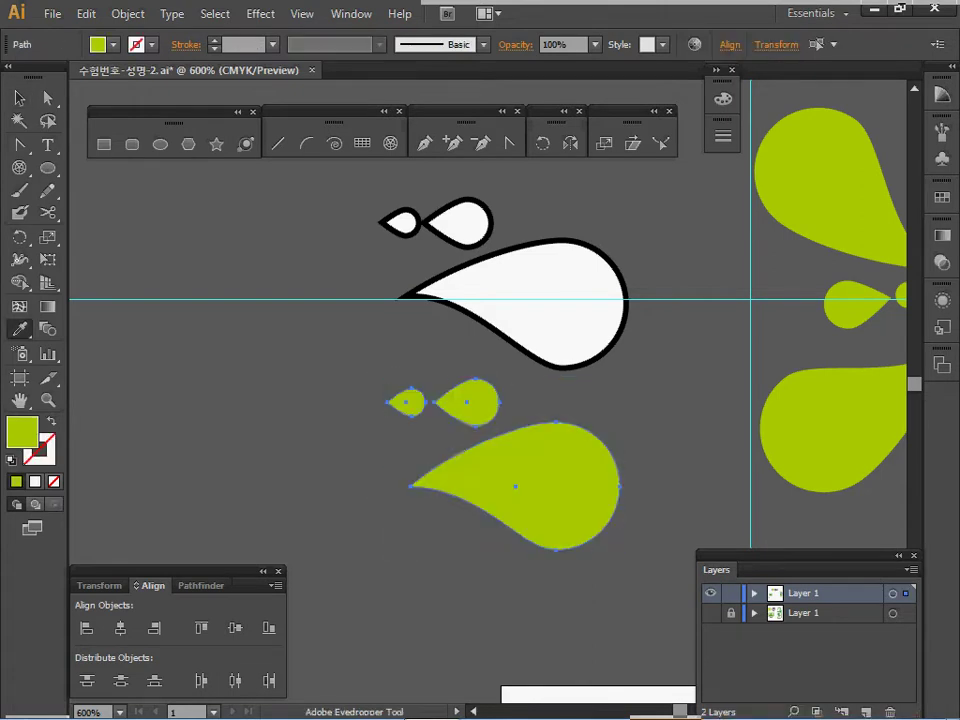
Rotate the two small green drops counterclockwise to follow the large drop's upper edge and move them slightly closer to it
left_click(372, 368, "ctrl")
left_click_drag(372, 368, 510, 399)
left_click_drag(362, 305, 362, 305)
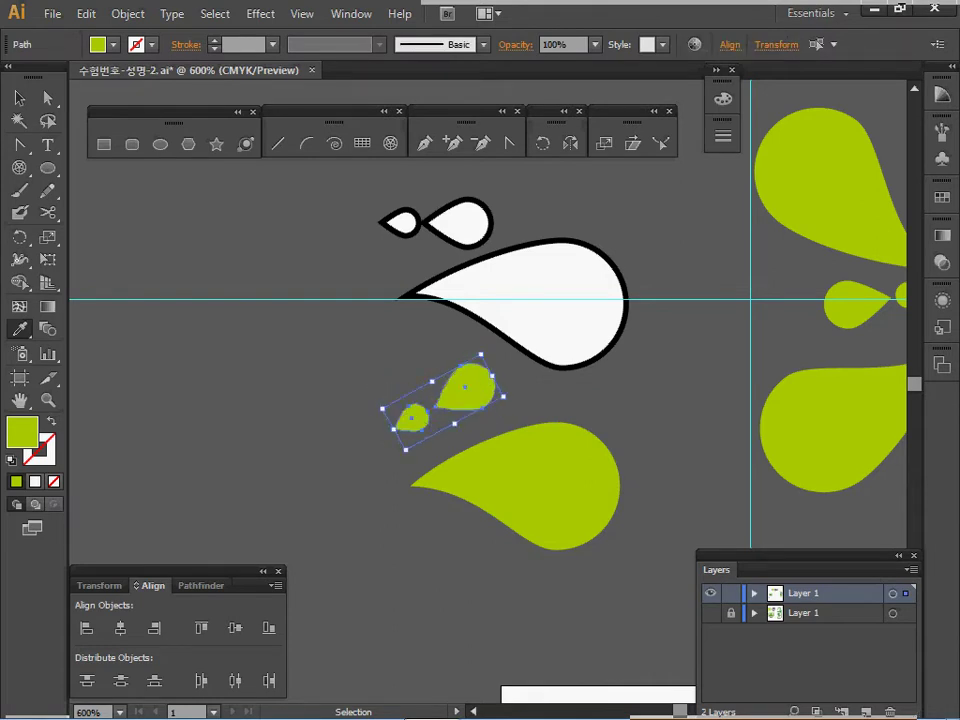
left_click_drag(466, 390, 463, 400)
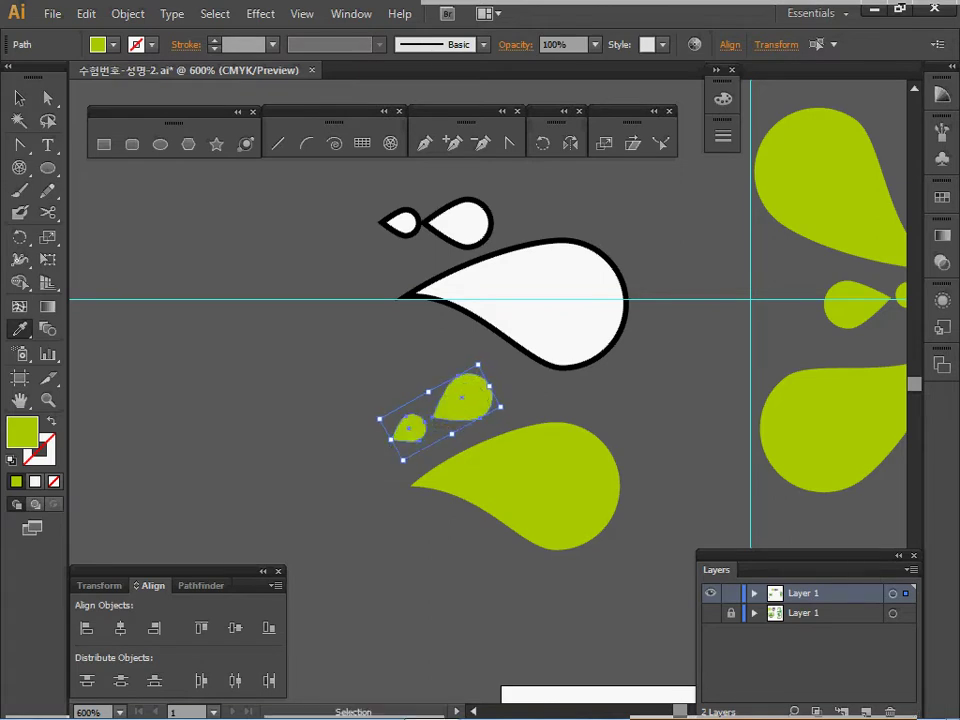
left_click(326, 304, "ctrl")
Compare the three new green drops with the radial arrangement of drops in the reference pattern
left_click_drag(381, 545, 481, 394)
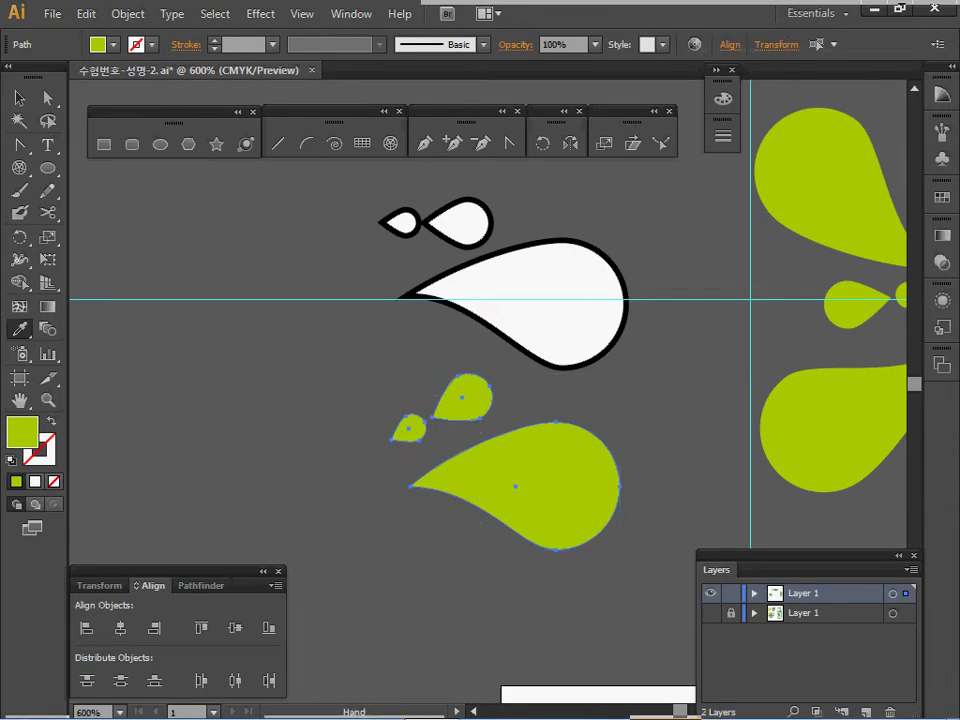
left_click(564, 469, "ctrl+alt")
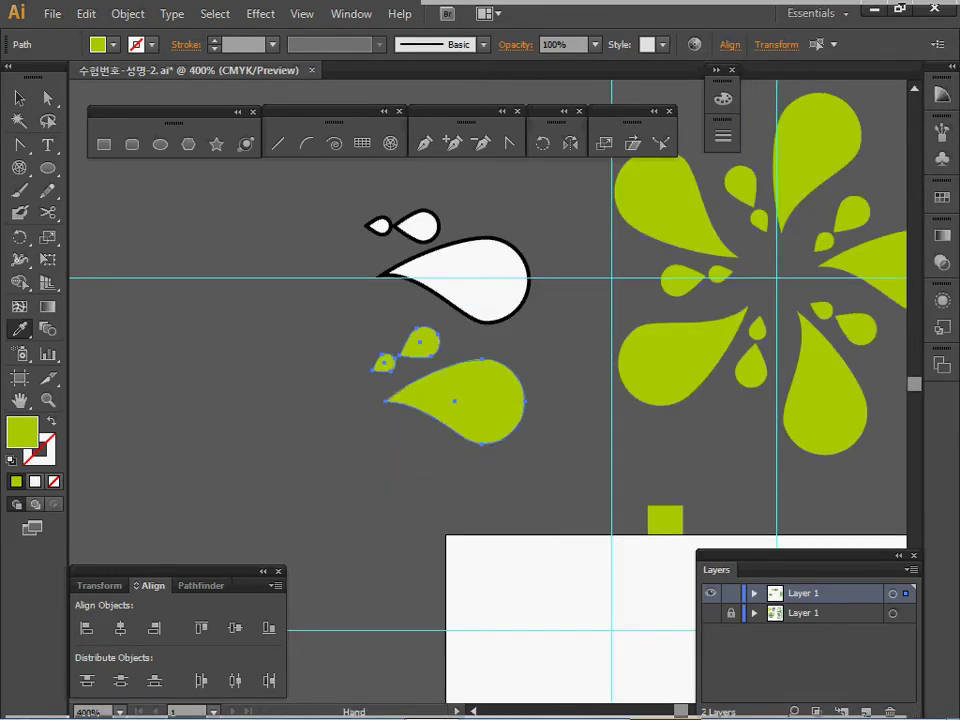
left_click(768, 294, "ctrl+alt")
left_click_drag(768, 294, 788, 266)
left_click(531, 378, "ctrl")
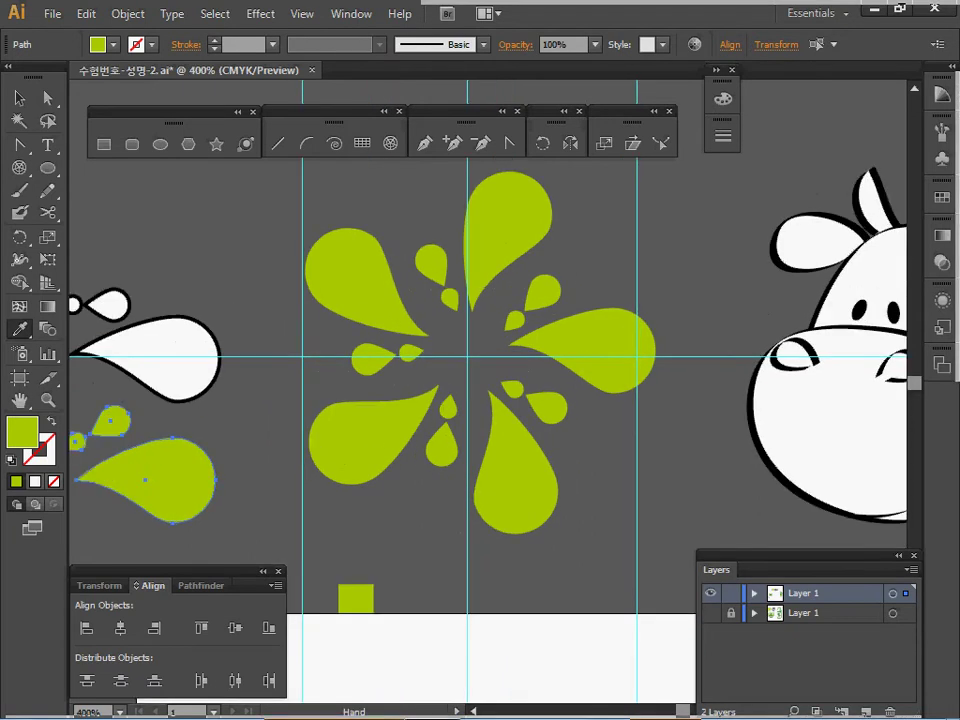
left_click_drag(531, 378, 576, 378)
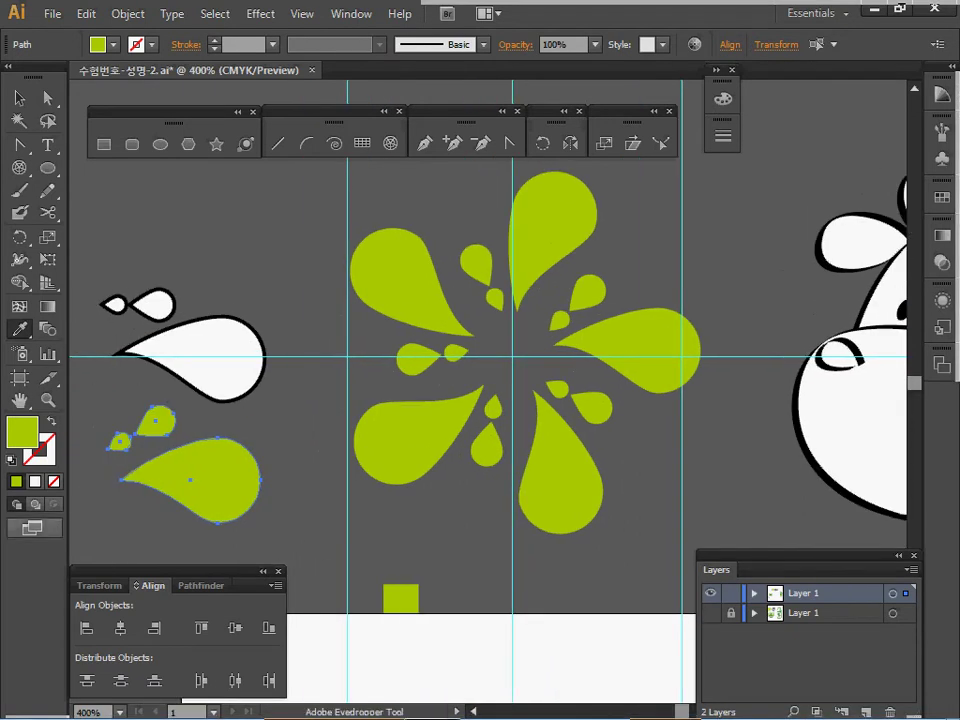
left_click_drag(320, 440, 523, 406)
key("ctrl+shift+a")
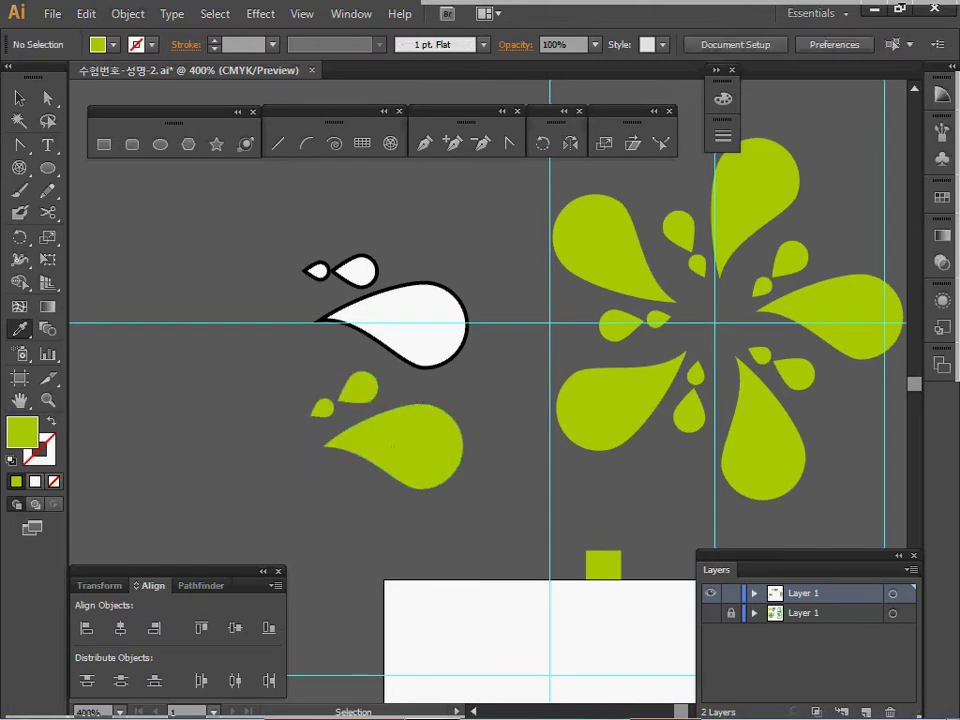
Move the three green drops onto the white artboard and shift the two small ones closer to the large drop
left_click_drag(359, 467, 553, 675)
left_click_drag(544, 600, 523, 445)
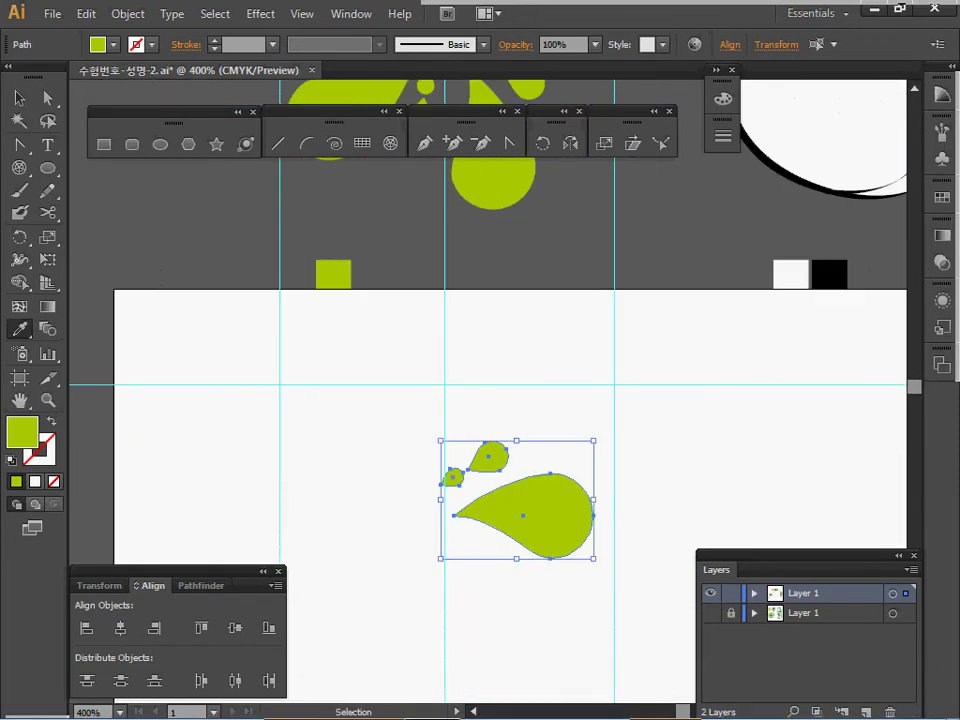
left_click_drag(414, 424, 493, 462)
left_click_drag(469, 413, 532, 504)
key("ctrl+z")
Rotate copies of the three drops by 72° around a point beyond the large drop's tip until five sets complete the ring
left_click(459, 484, "ctrl+shift")
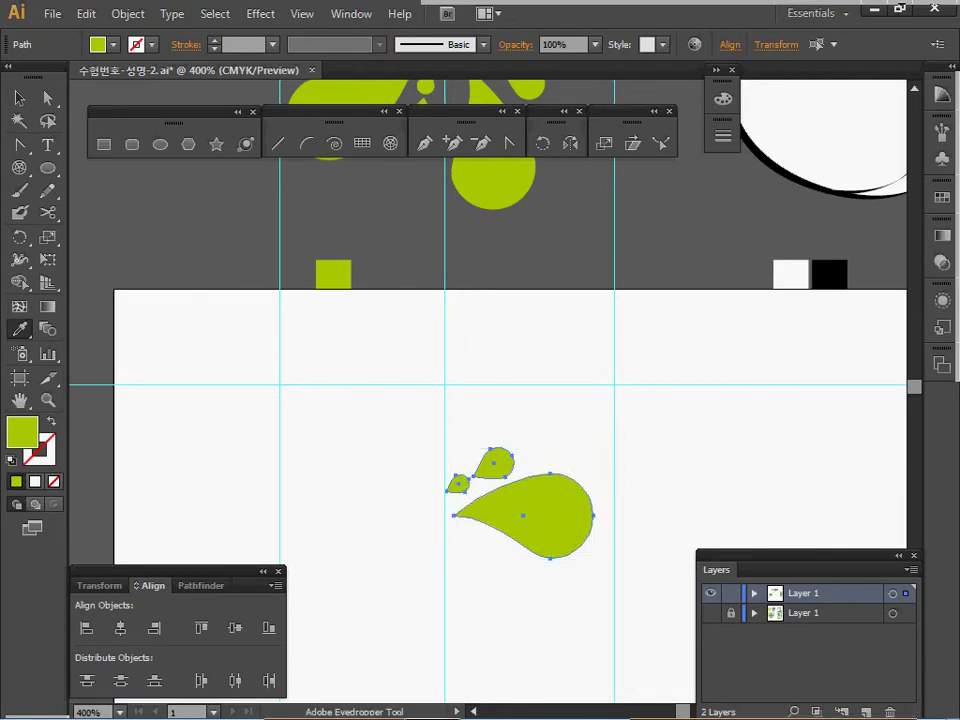
key("r")
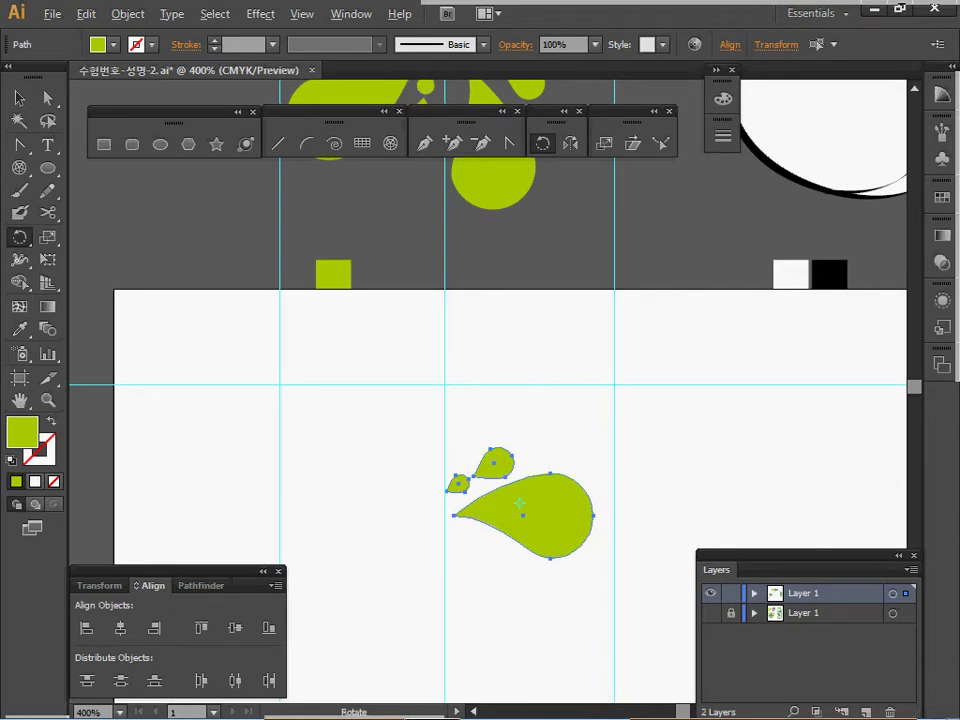
left_click(408, 518, "alt")
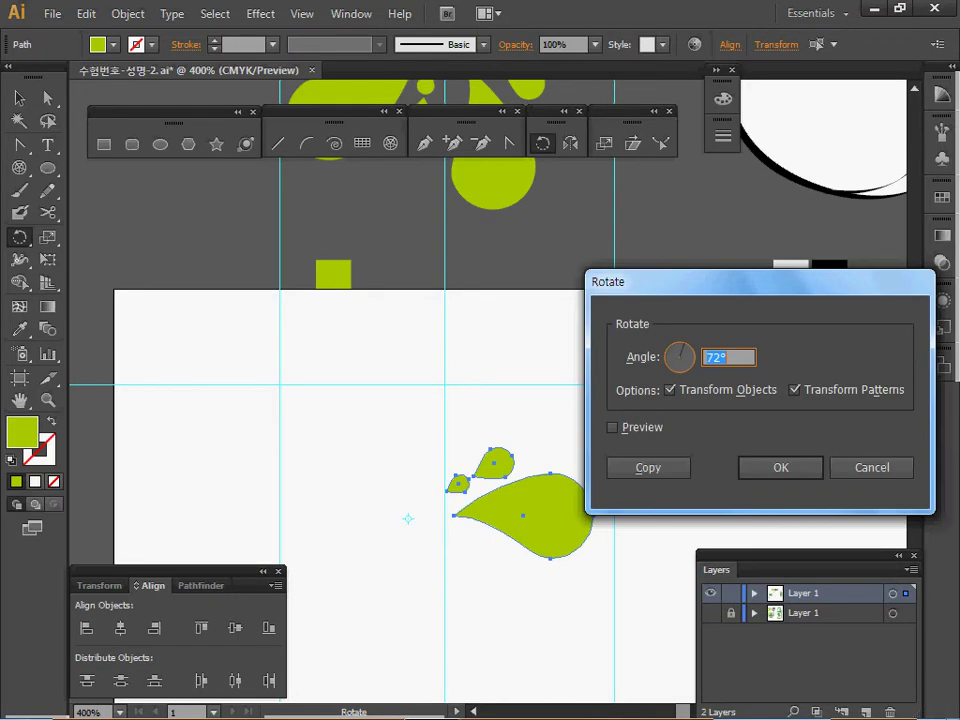
left_click(729, 357)
key("alt+c")
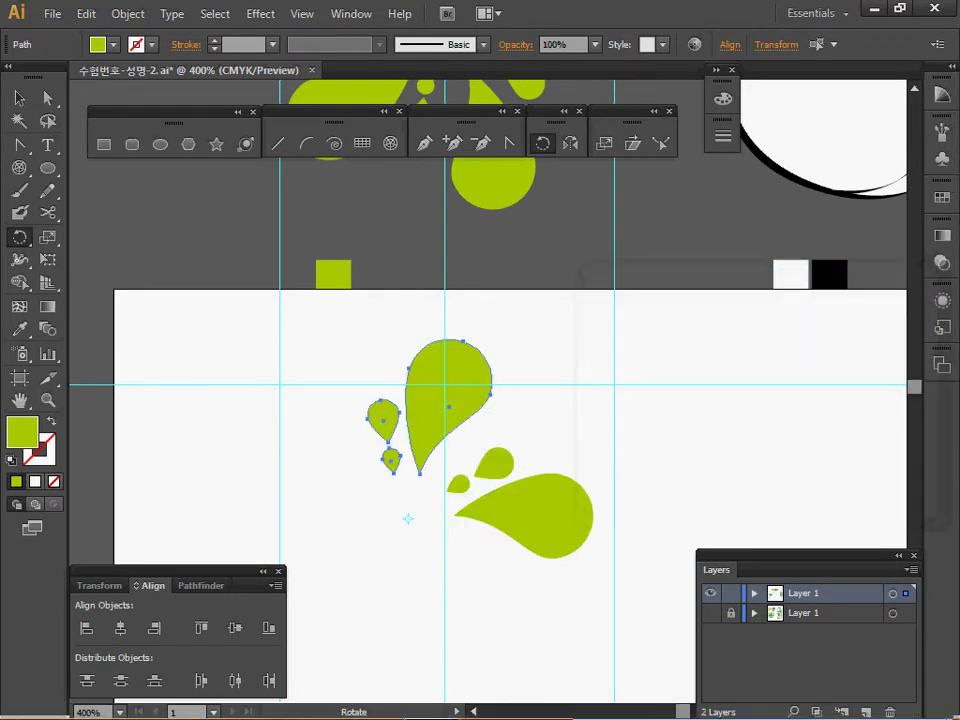
key("ctrl+d")
key("ctrl+d")
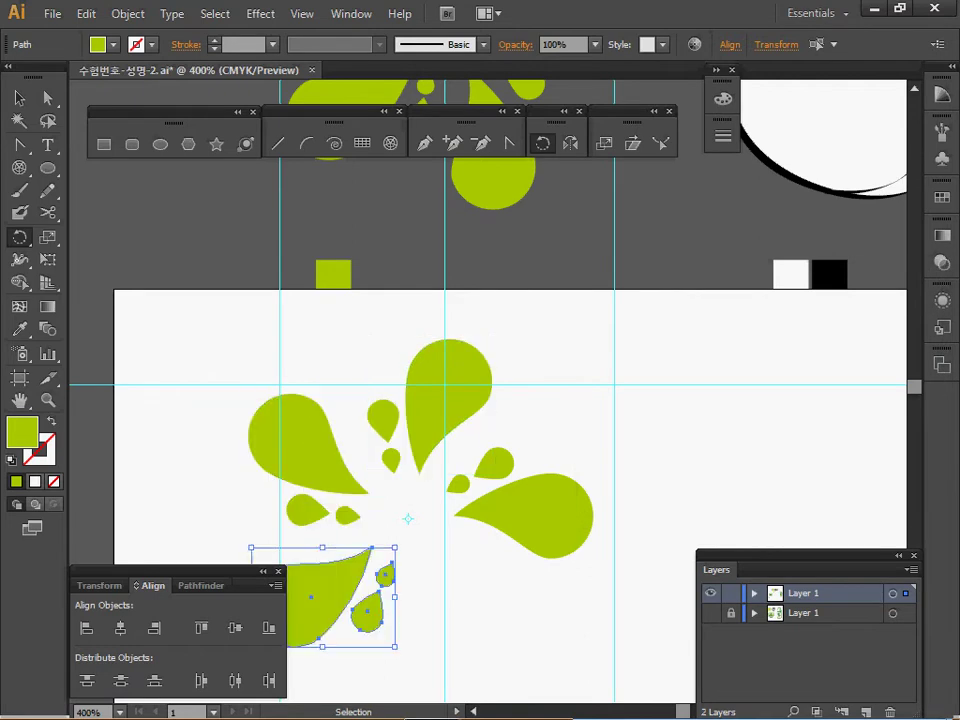
key("ctrl+d")
Group all the drops of the five rotated sets into one flower object
left_click_drag(580, 560, 611, 538)
left_click(588, 457, "ctrl+alt")
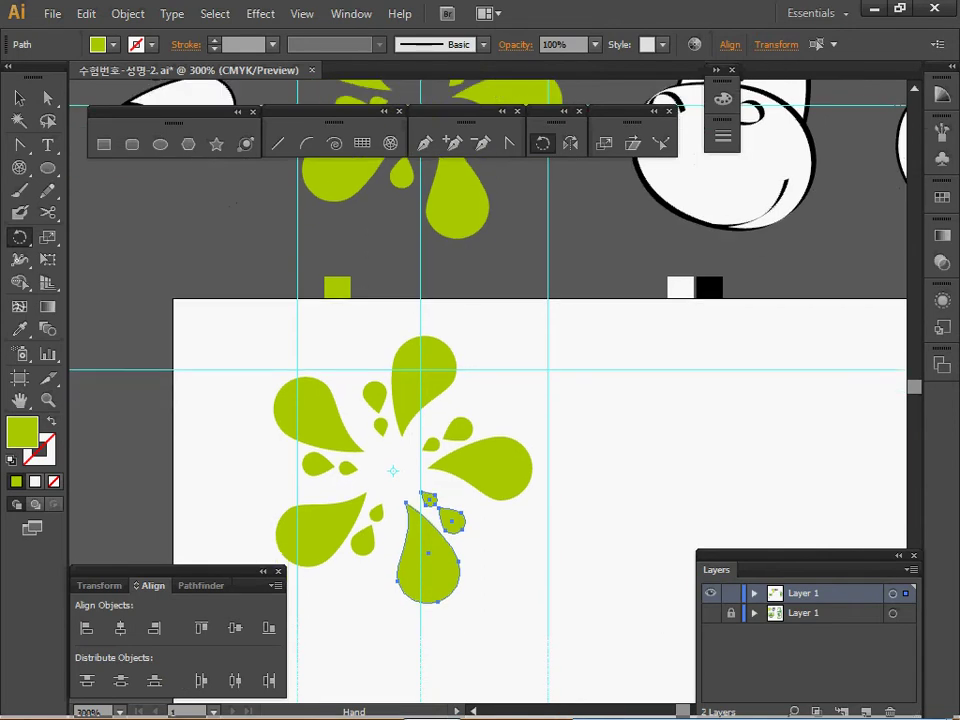
left_click_drag(530, 192, 530, 173)
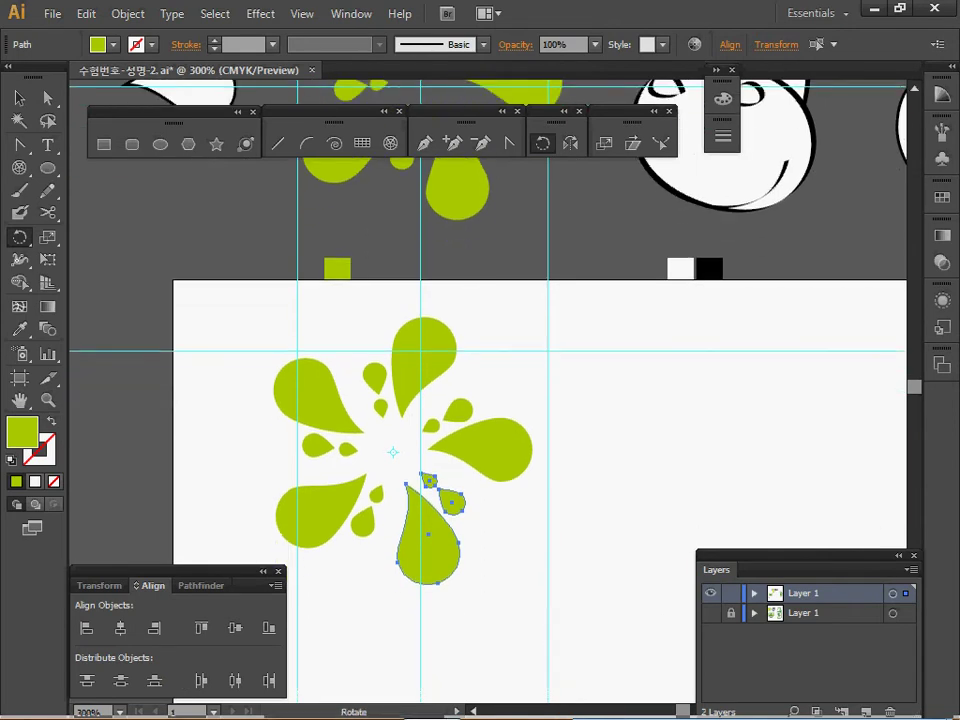
left_click_drag(244, 324, 496, 573)
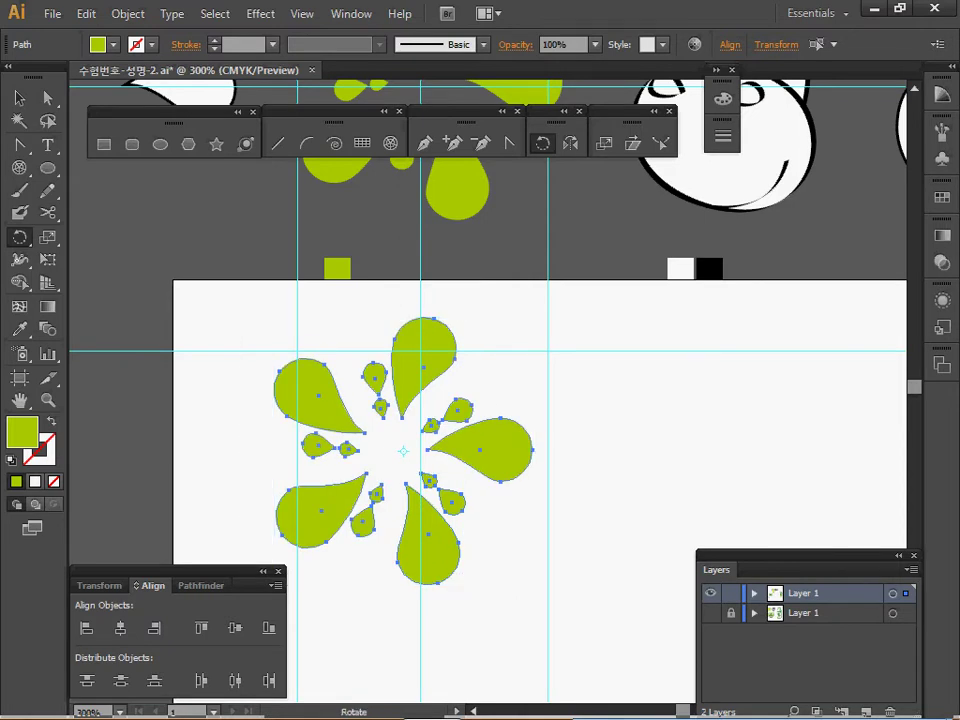
left_click(559, 418, "ctrl")
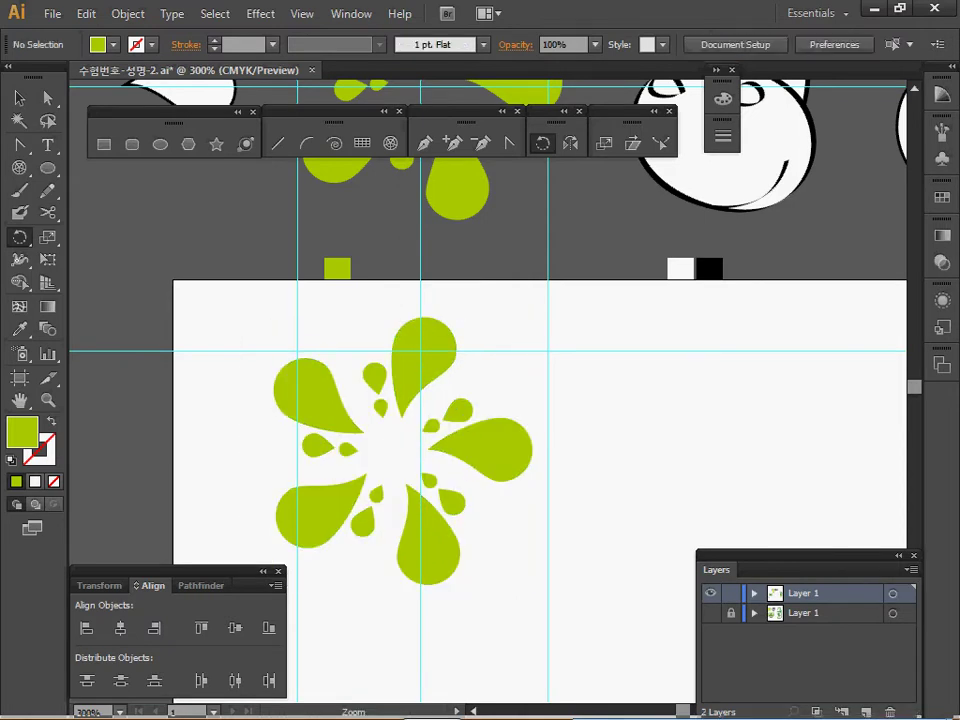
left_click(559, 418, "ctrl+alt")
left_click_drag(559, 418, 568, 452)
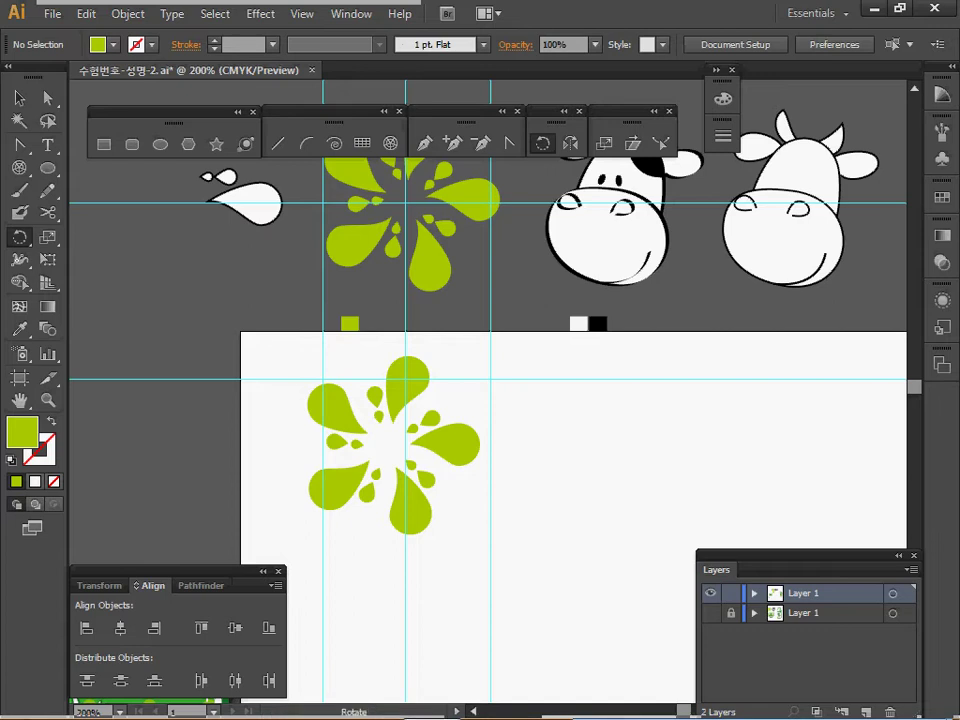
key("ctrl")
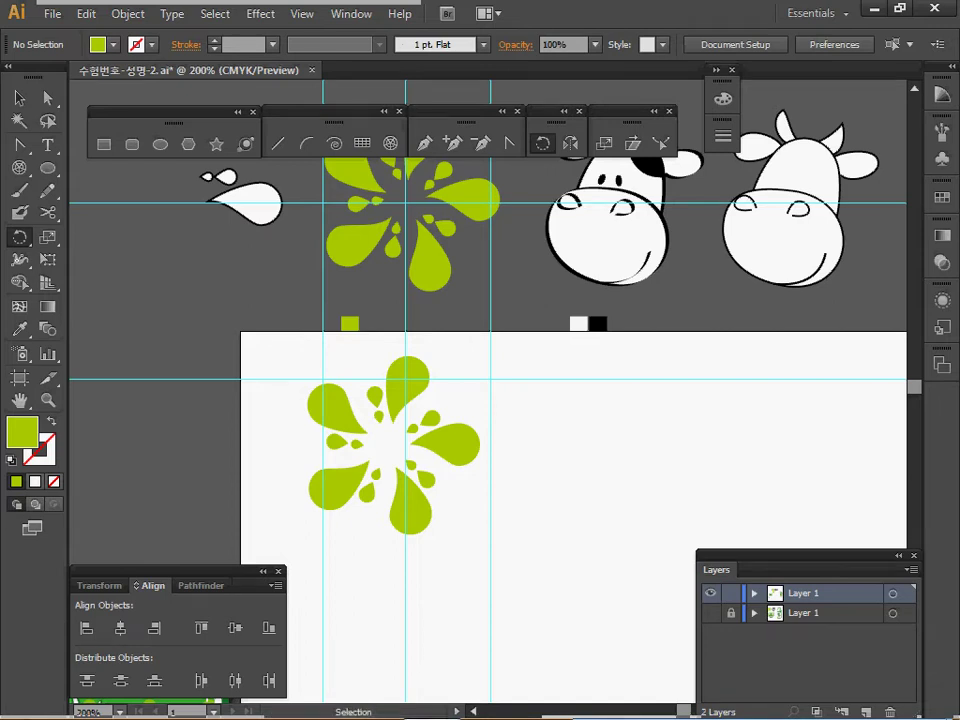
left_click_drag(275, 358, 430, 500)
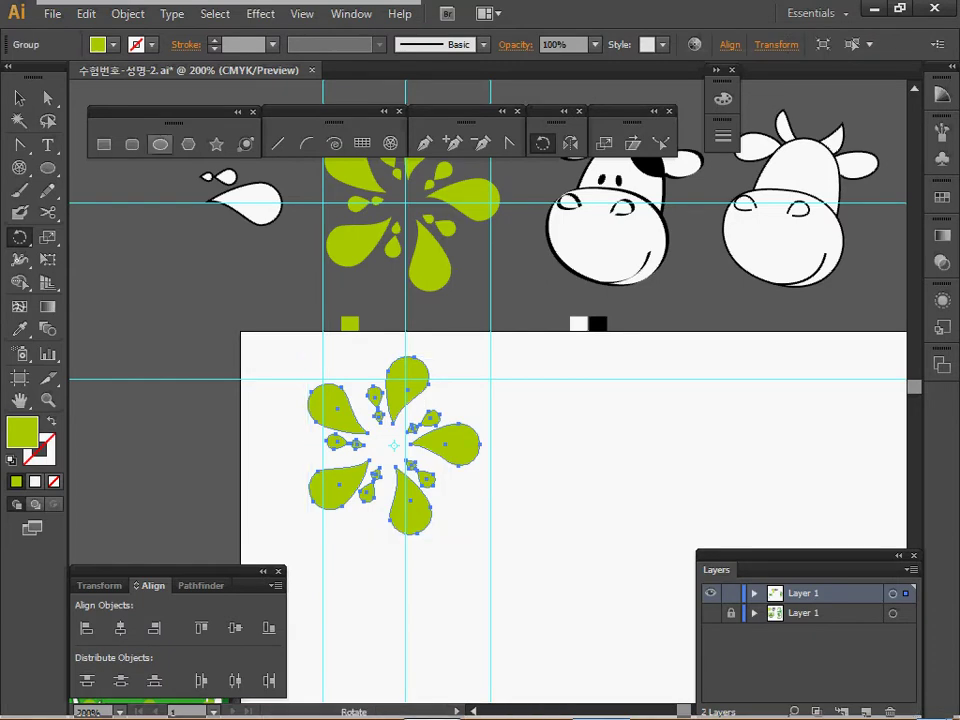
Draw a rectangle about 37 × 35 mm around the green flower and give it neither fill nor stroke
key("m")
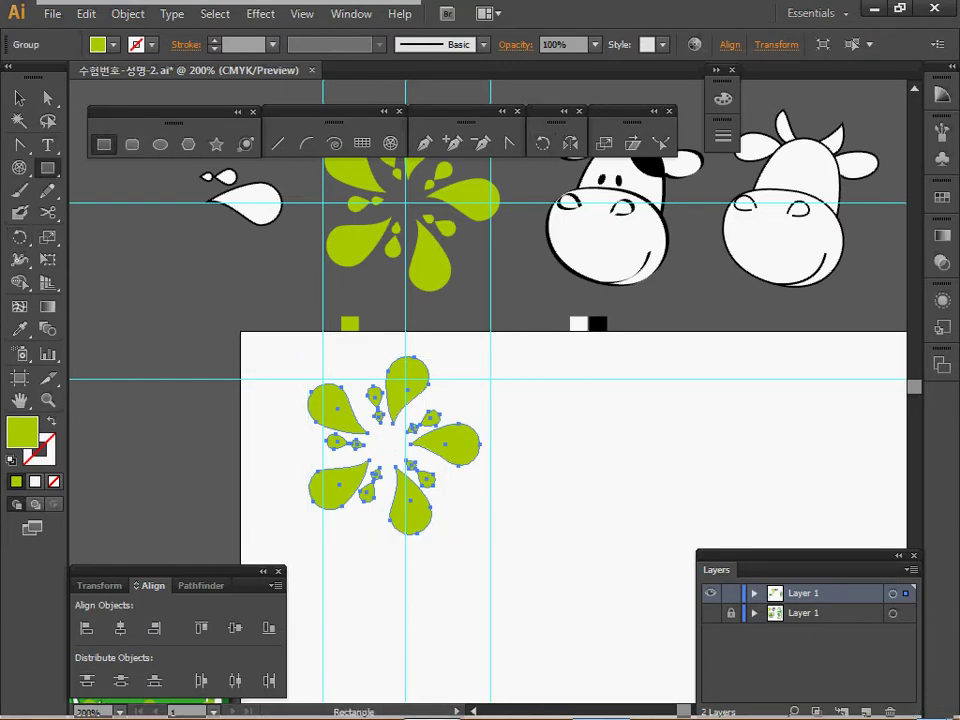
key("ctrl")
key("alt")
left_click_drag(291, 352, 490, 543)
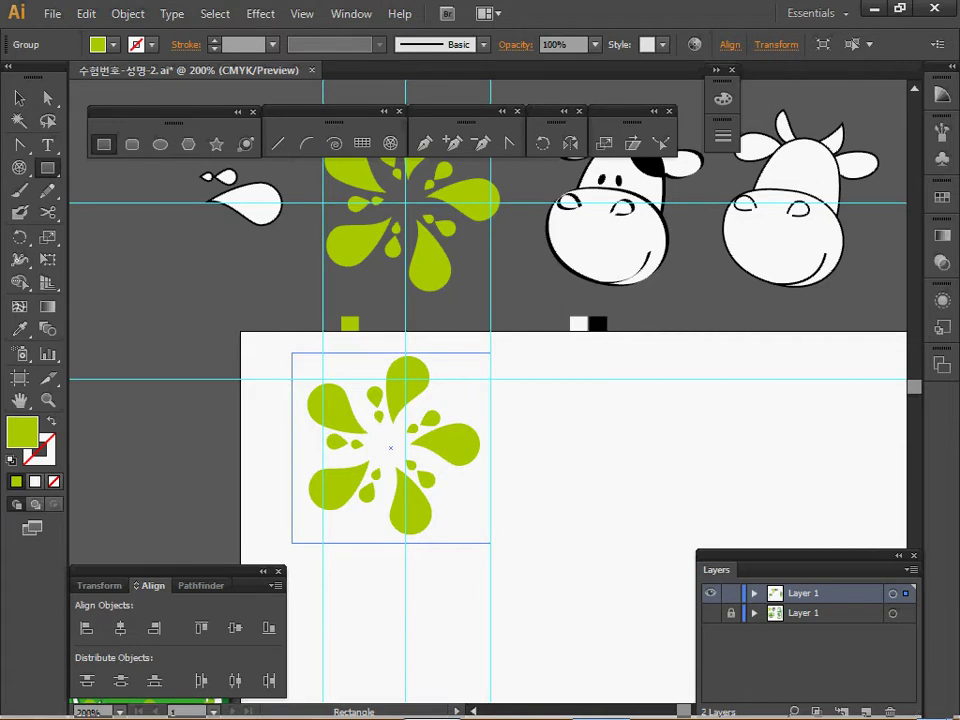
left_click_drag(490, 543, 490, 541)
key("d")
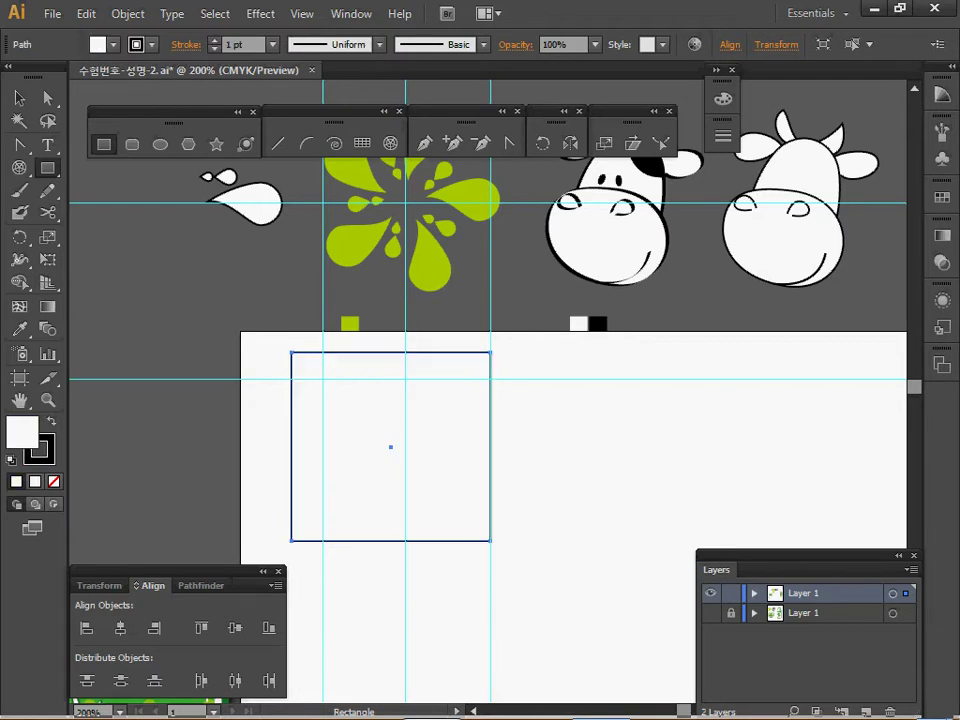
left_click(40, 450)
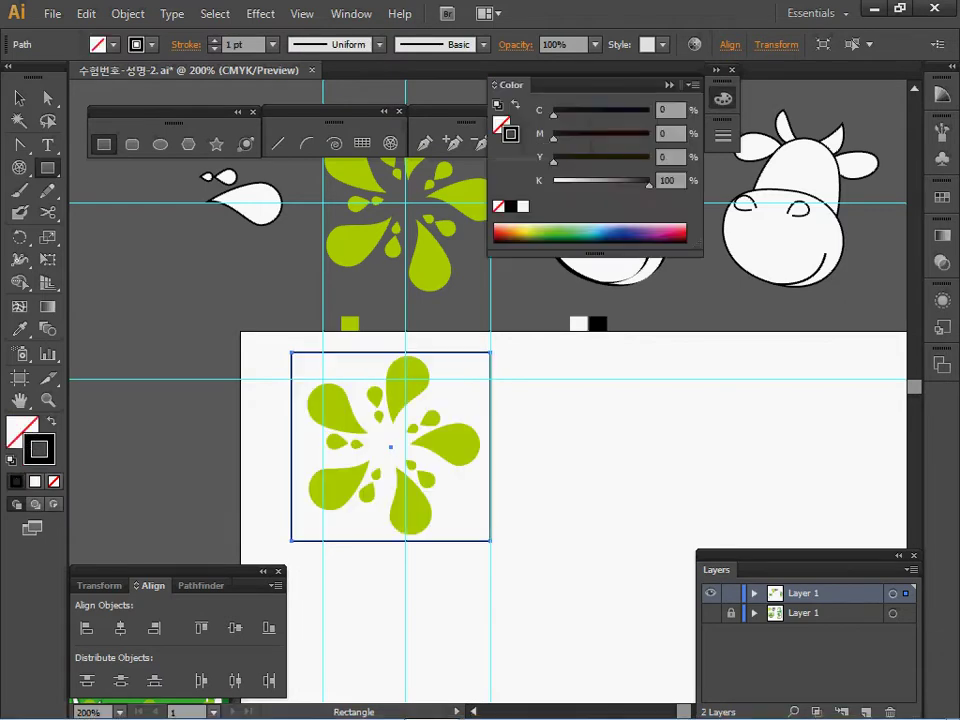
left_click(54, 481)
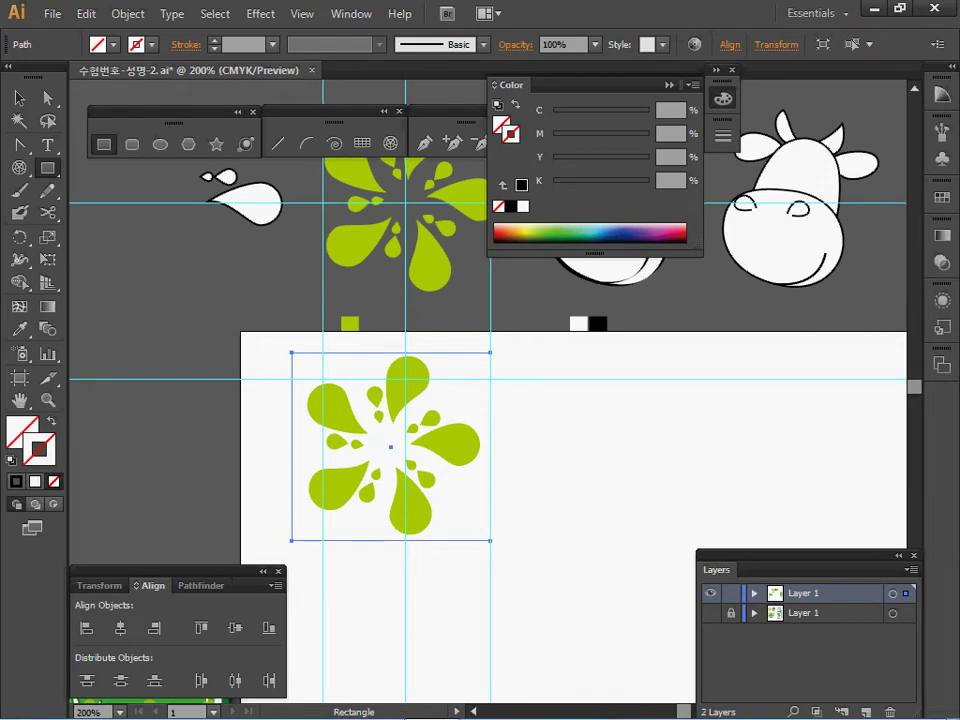
Center the flower group and the invisible rectangle on each other horizontally and vertically
key("v")
left_click(445, 445, "ctrl+shift")
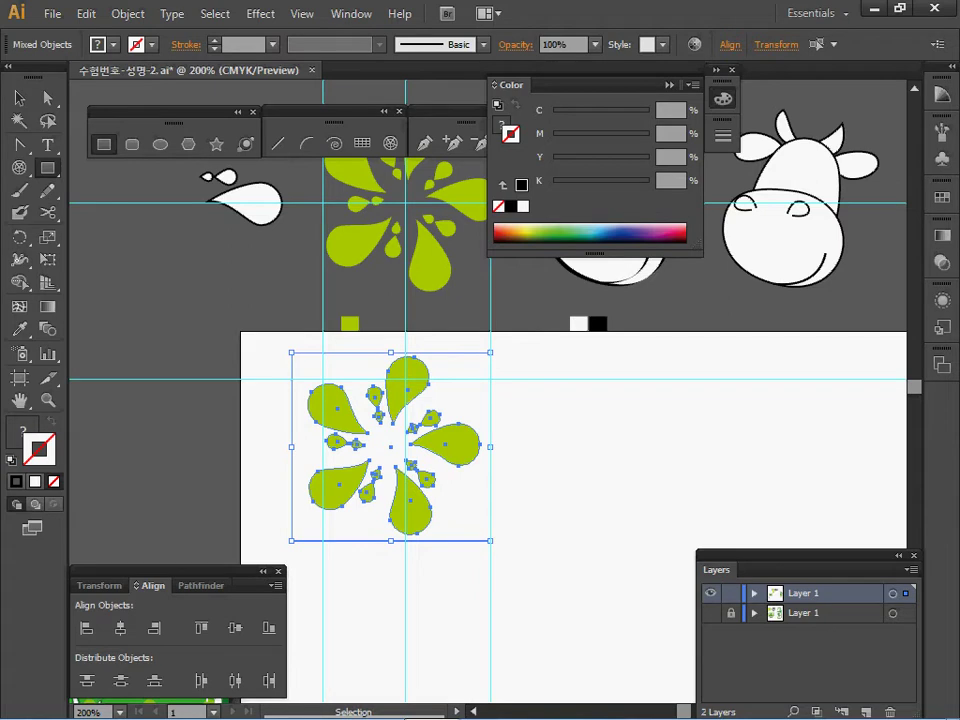
left_click(120, 628)
left_click(235, 628)
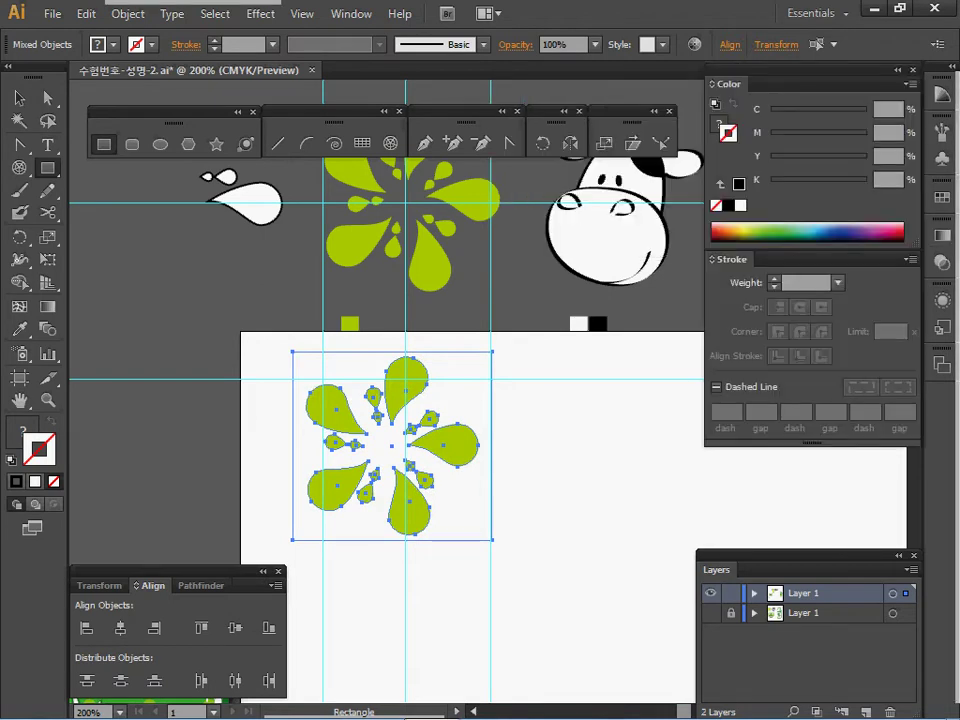
Make a pattern from the flower and its bounding rectangle, name it 우유 방울, and leave pattern editing
left_click(128, 13)
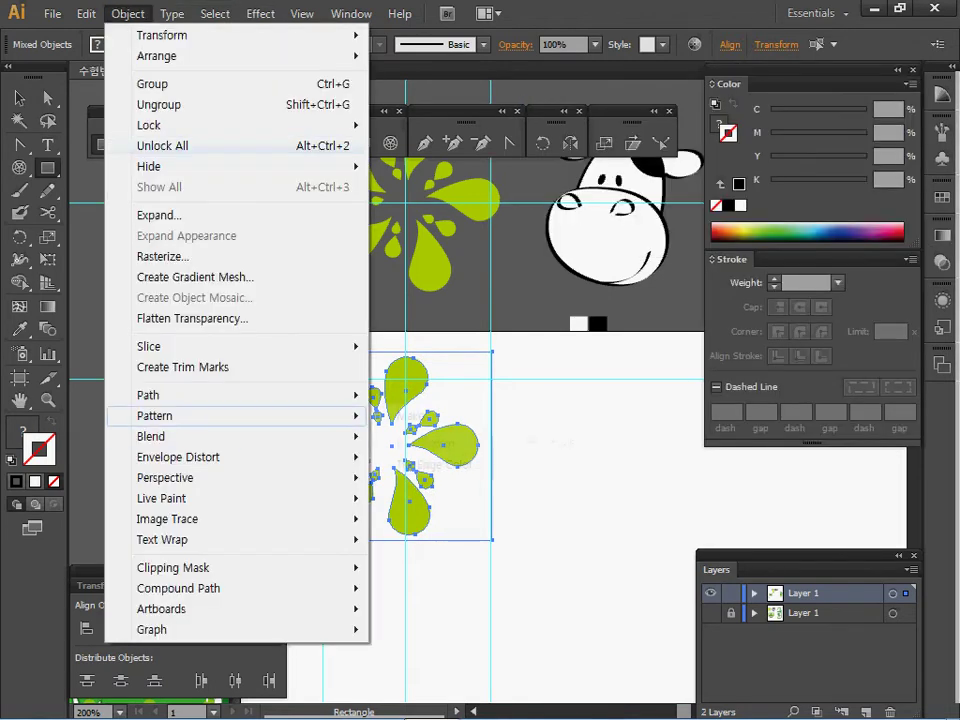
mouse_move(340, 415)
left_click(410, 415)
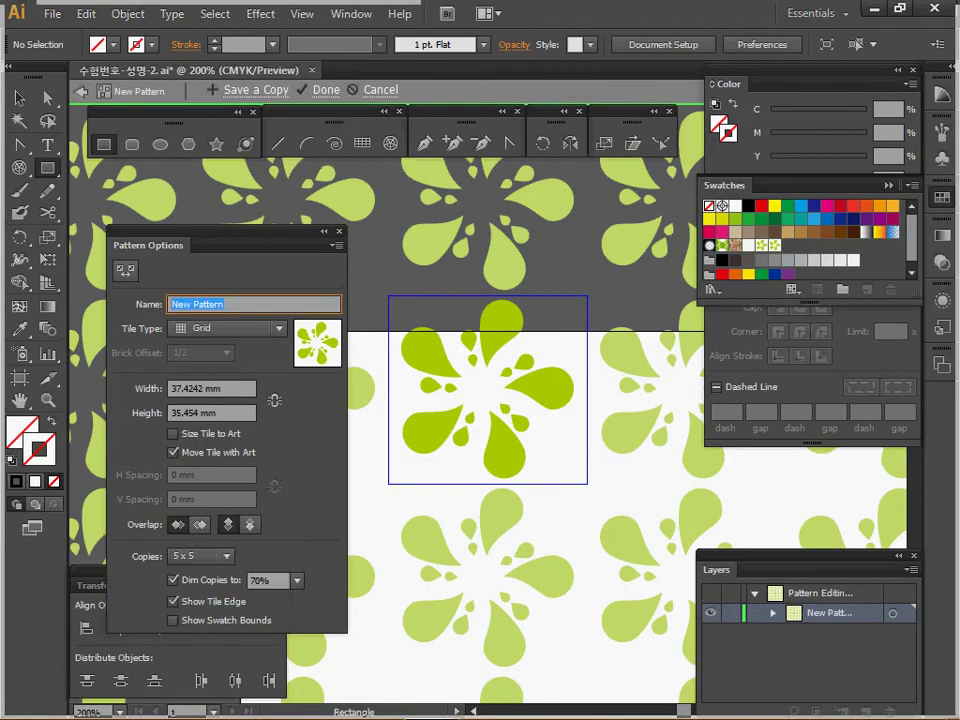
type("수음")
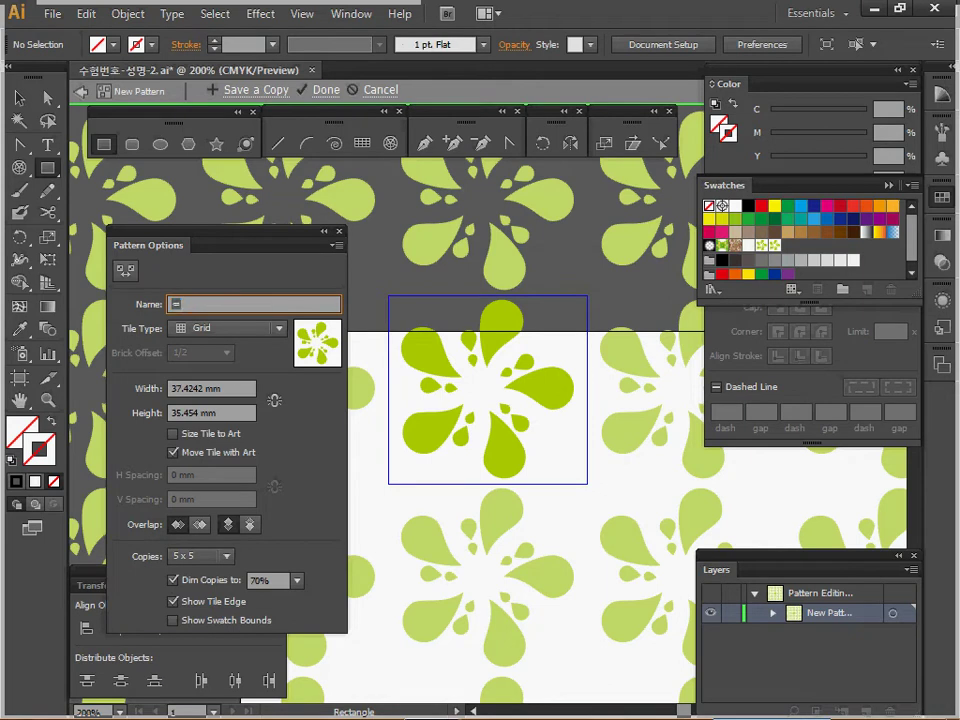
type(" 방울")
key("Return")
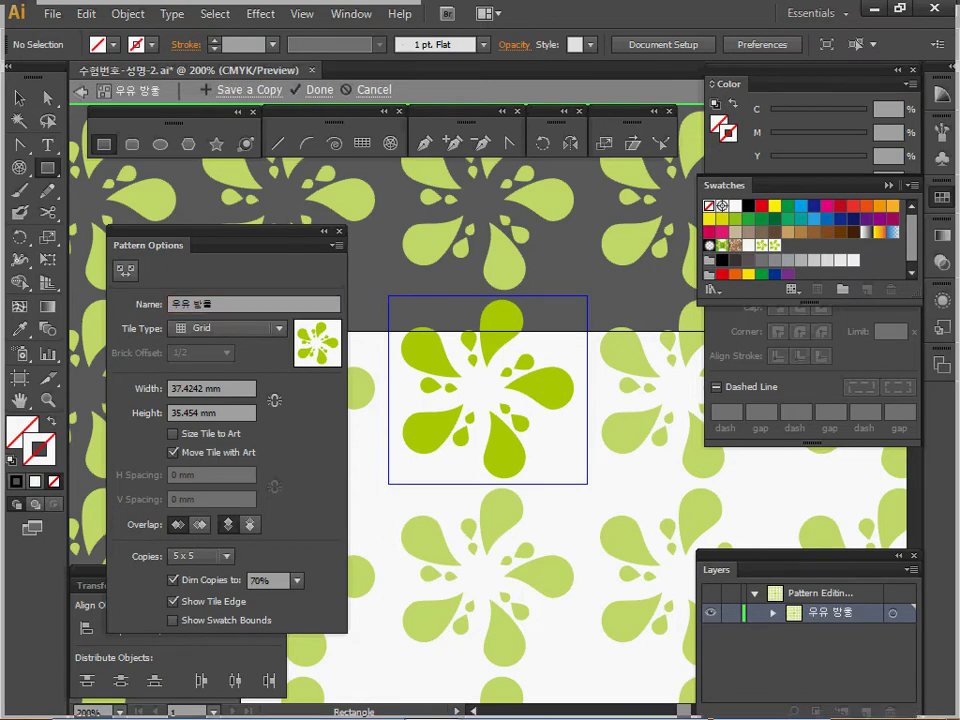
key("Escape")
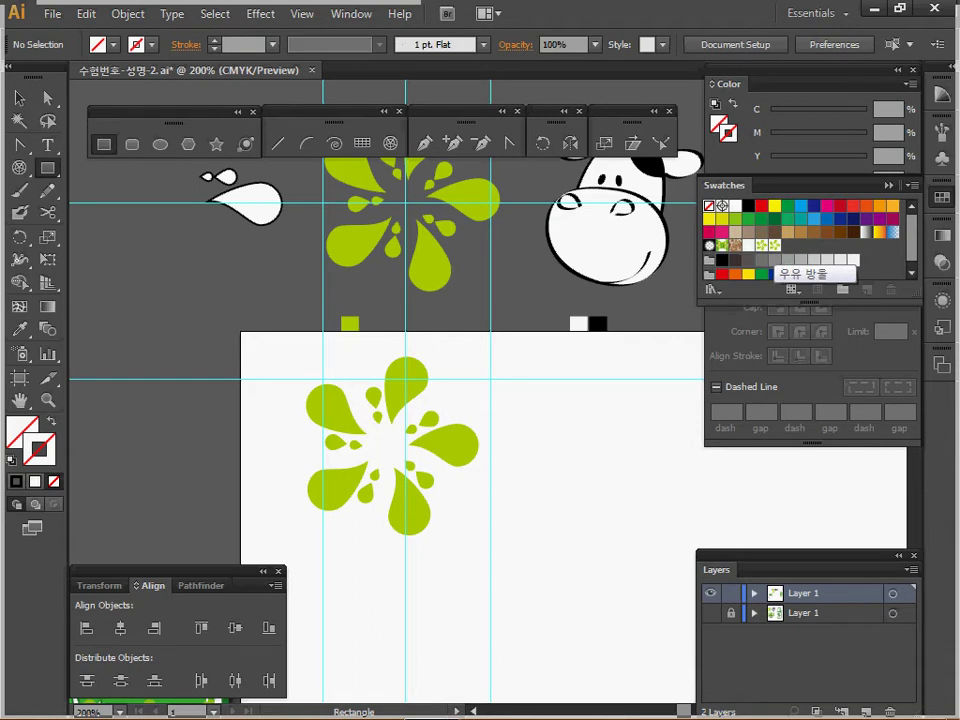
Put the swatches away and save the document with the new flower pattern
left_click(942, 197)
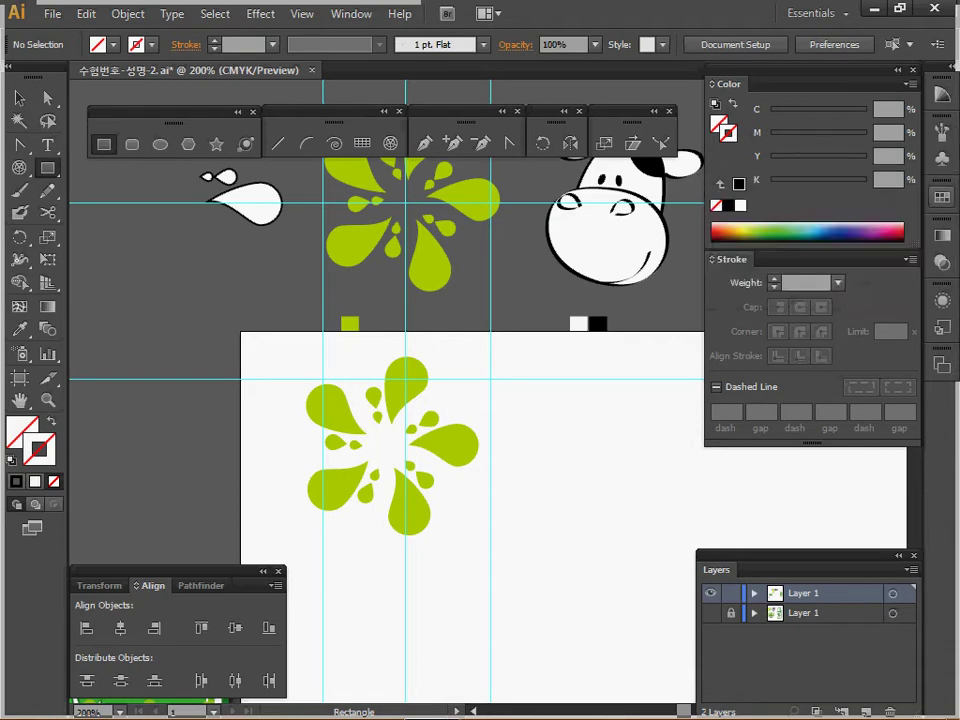
key("ctrl")
key("space")
left_click_drag(520, 400, 445, 391)
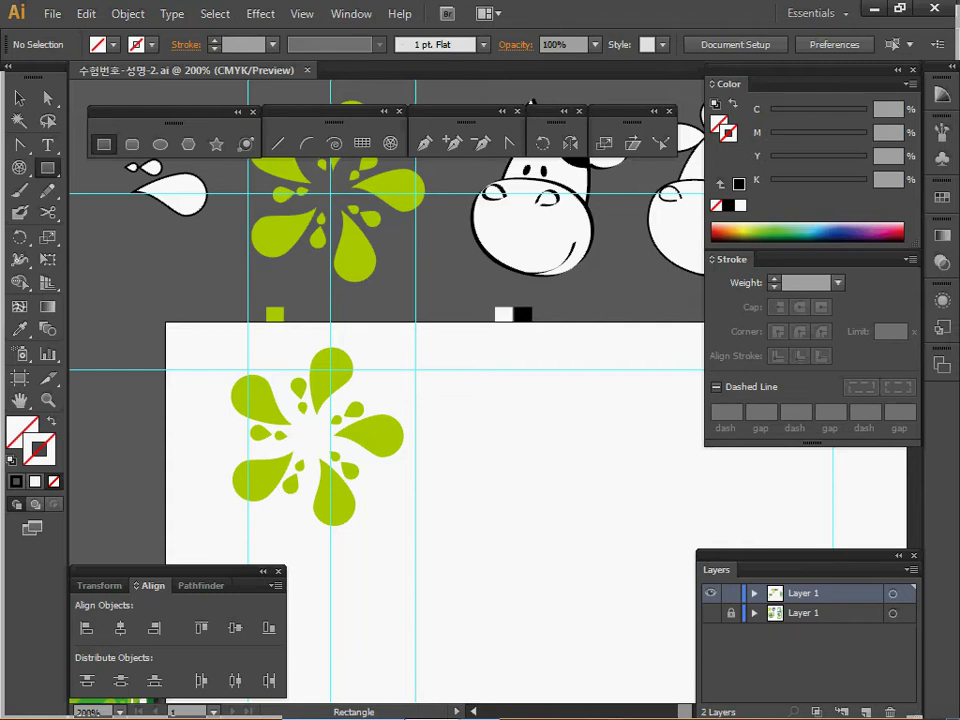
Examine the varying line thickness of the finished cow head's outlines, nostrils and mouth beside the plain outlined cow head
key("ctrl+=")
left_click_drag(356, 122, 306, 391)
left_click_drag(522, 354, 256, 397)
left_click(410, 391, "ctrl")
left_click(356, 451, "ctrl")
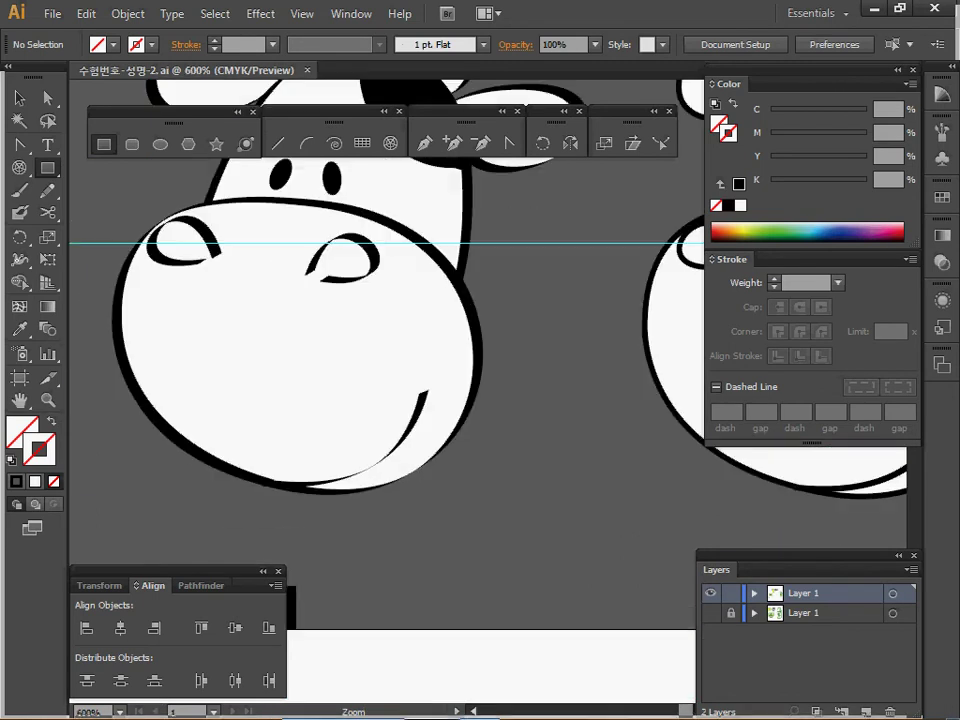
key("ctrl+minus")
key("ctrl+minus")
left_click_drag(366, 391, 370, 391)
left_click(20, 98)
left_click(530, 285)
left_click_drag(388, 455, 575, 330)
left_click(530, 285, "shift")
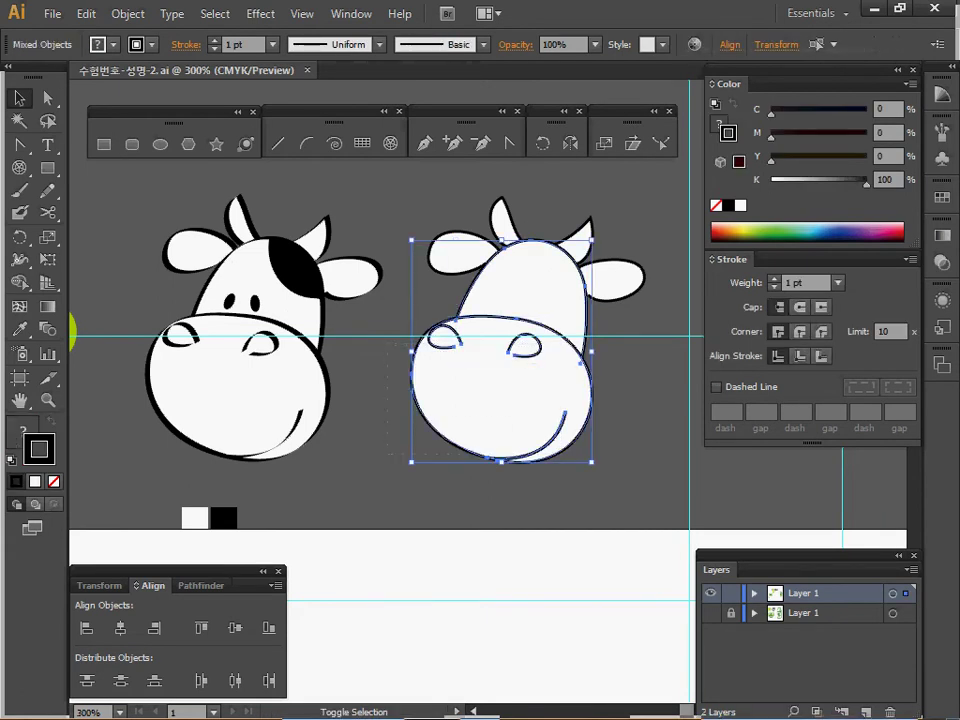
left_click(530, 285, "shift")
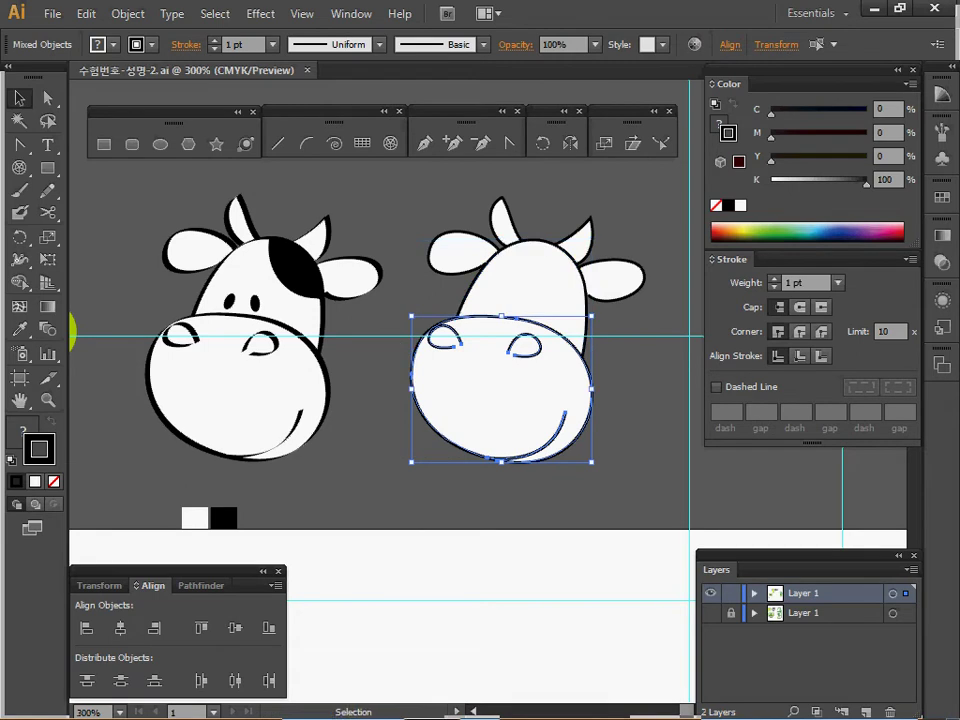
key("ctrl+3")
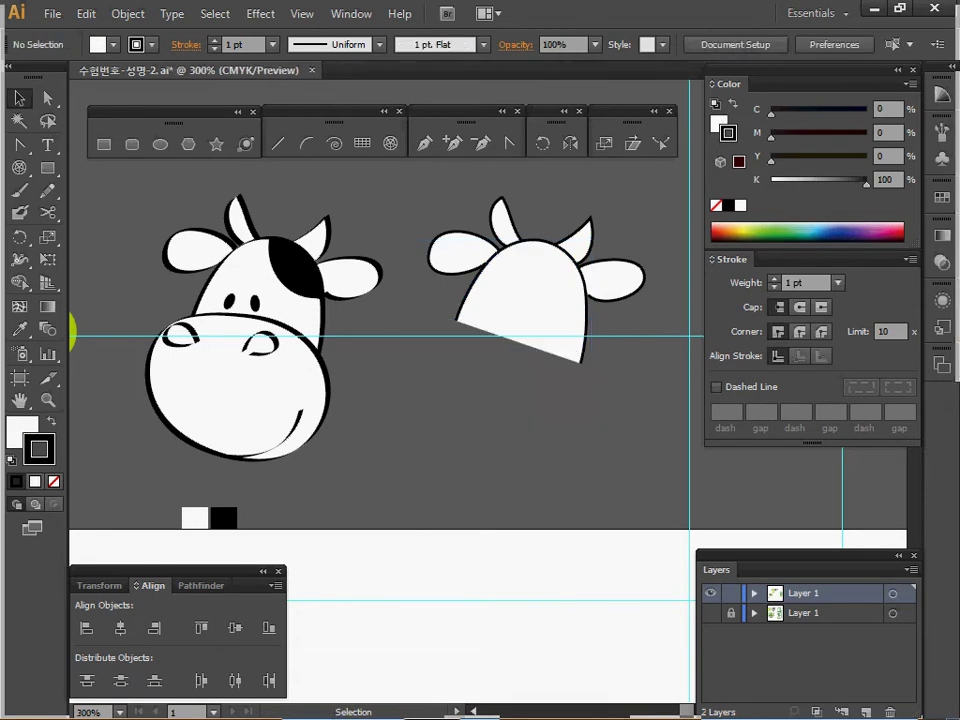
key("a")
key("ctrl+z")
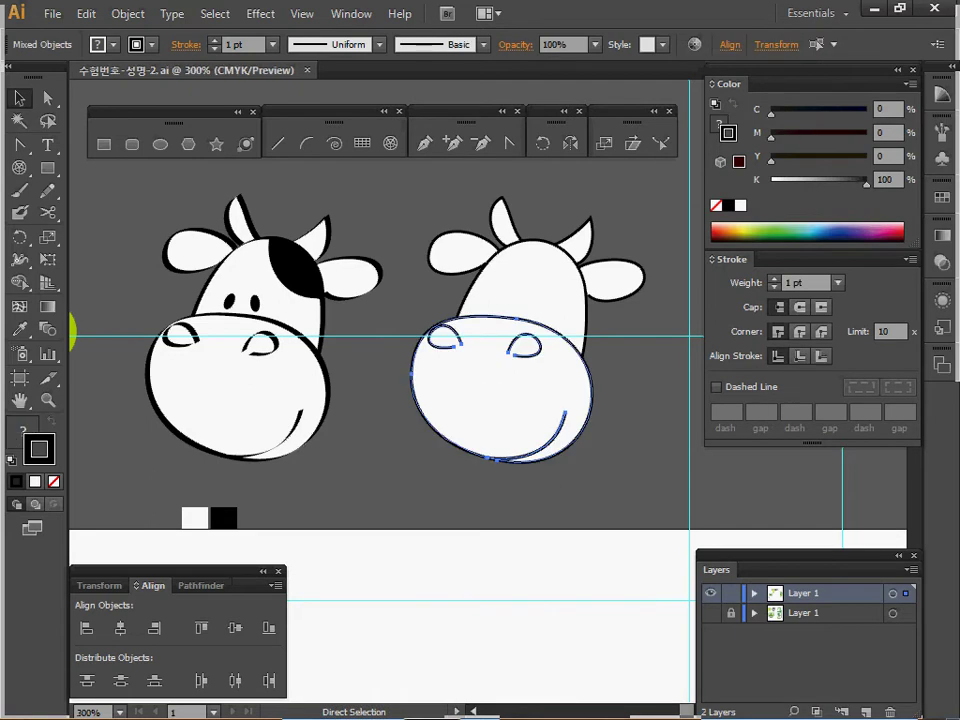
key("ctrl+z")
key("ctrl+z")
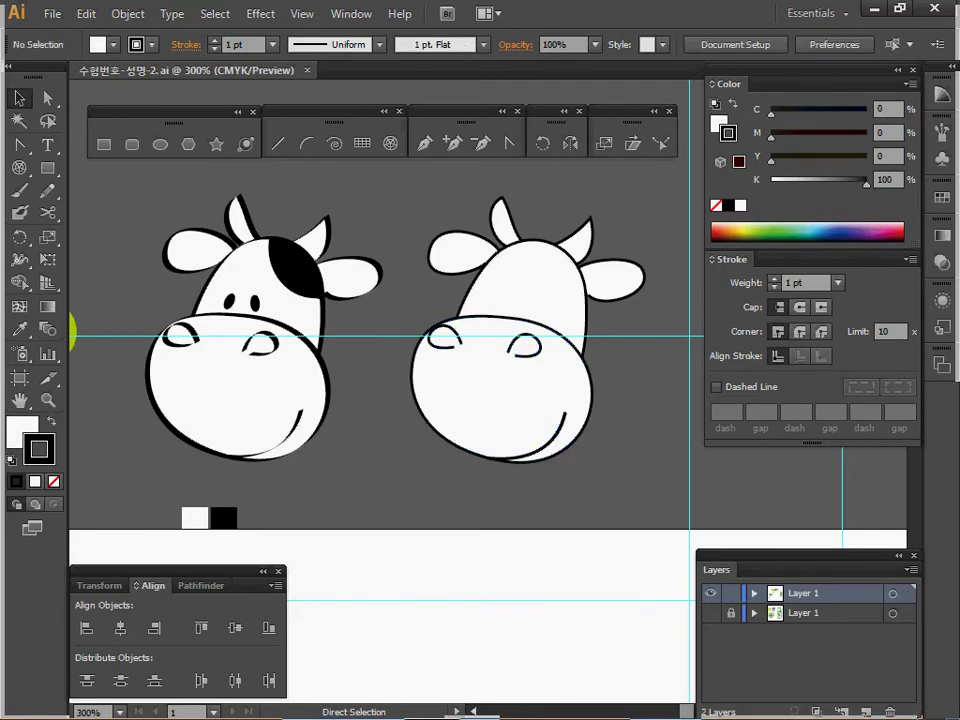
Select all parts of the plain outlined cow head and look up the 1 pt. Flat brush in the Artistic_Calligraphic library
key("v")
left_click_drag(420, 180, 633, 467)
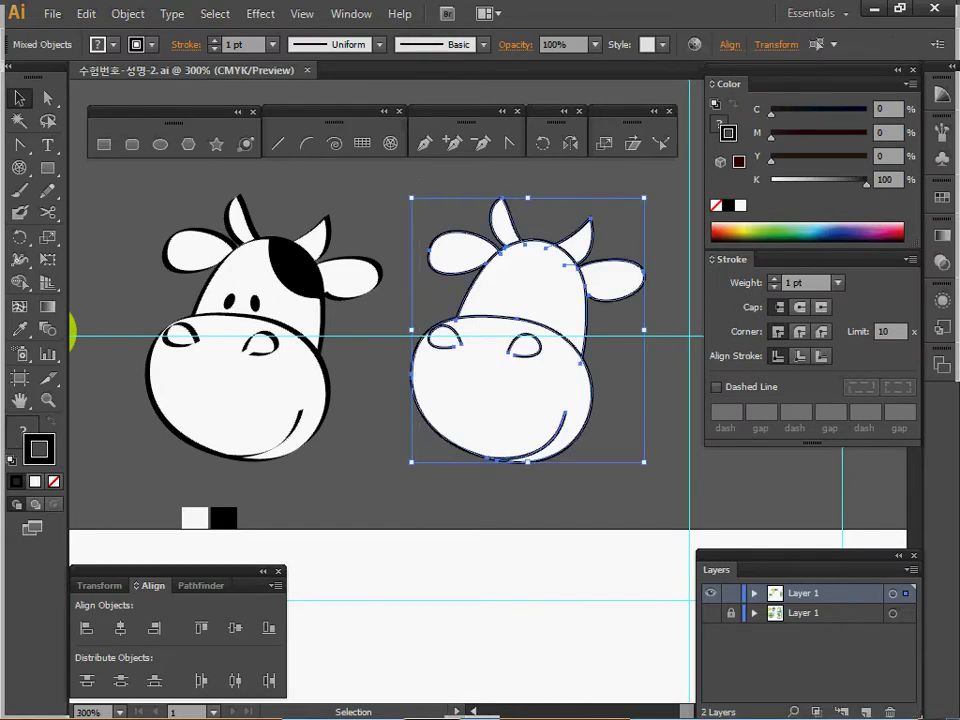
left_click(483, 44)
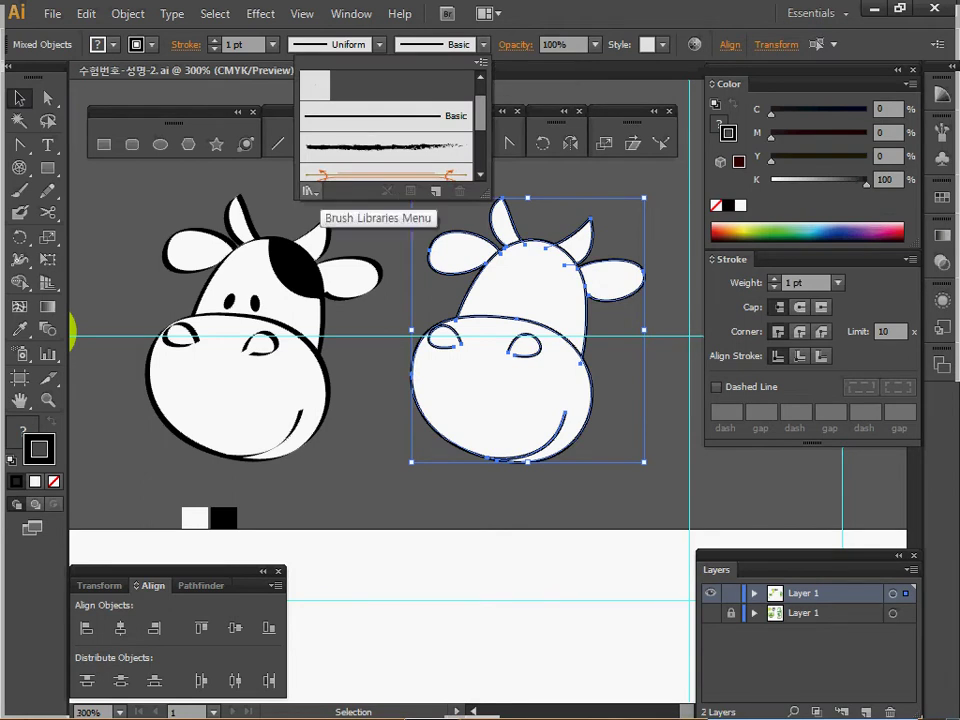
left_click(311, 191)
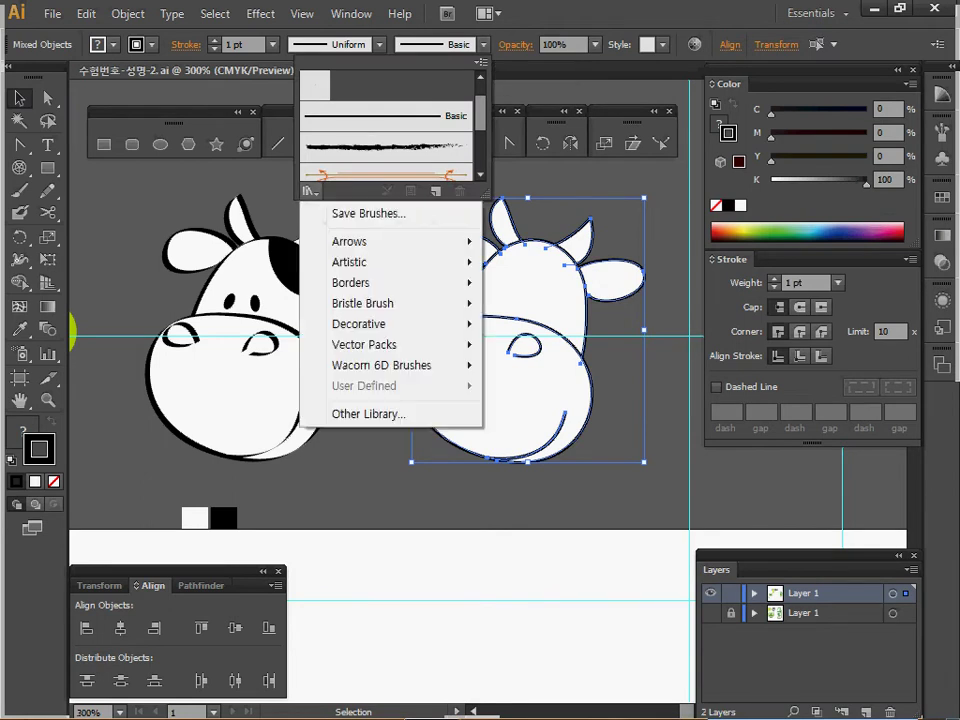
mouse_move(365, 262)
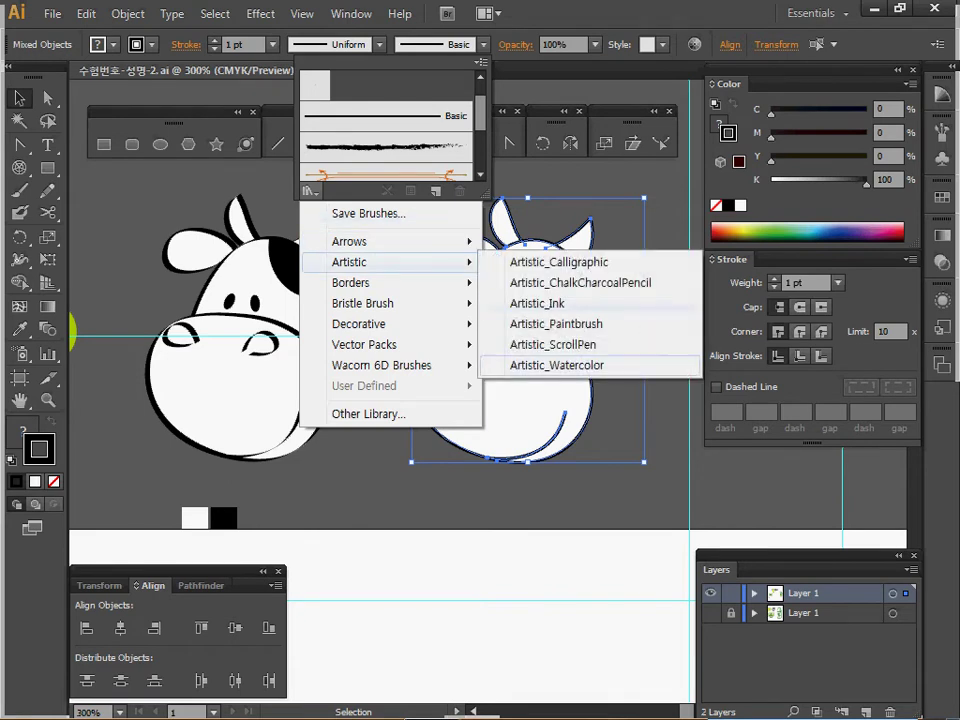
left_click(558, 262)
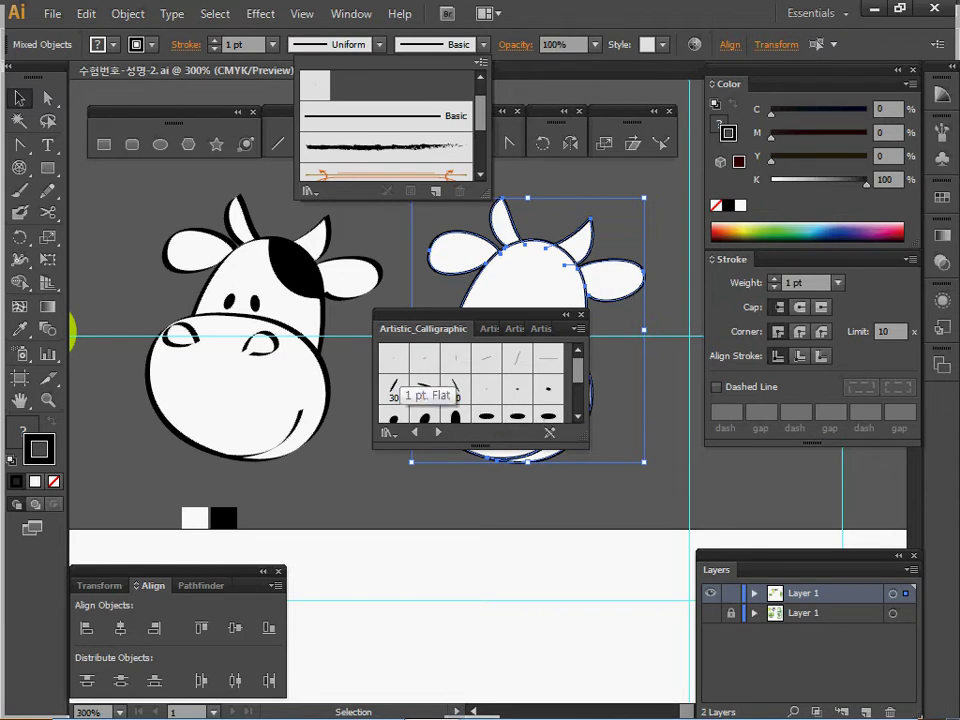
left_click(401, 367)
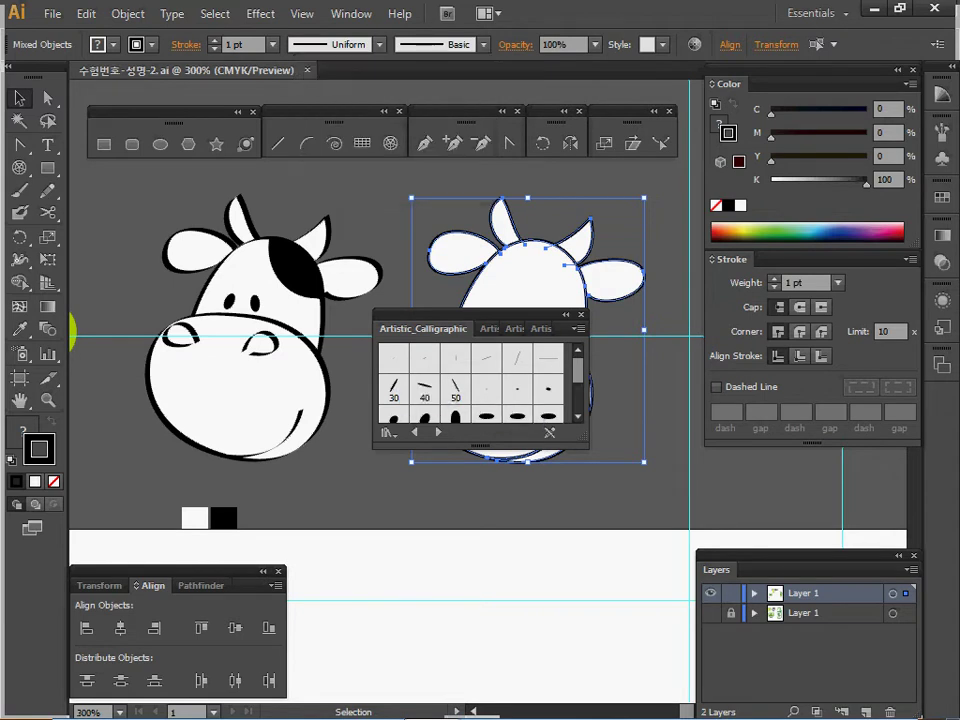
left_click(581, 315)
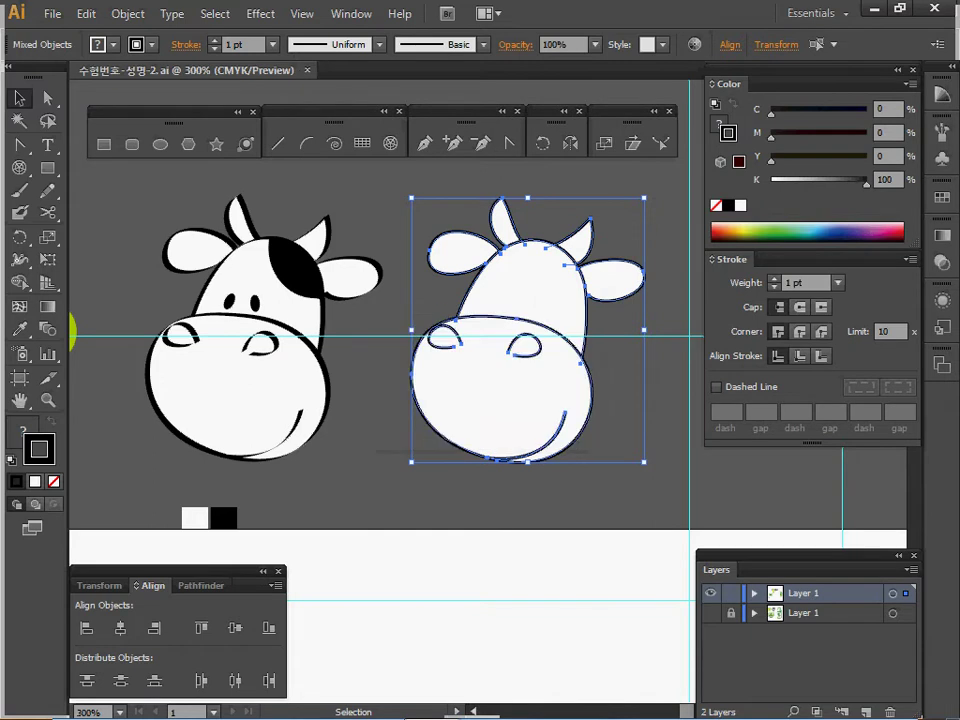
Apply the 1 pt. Flat brush to the selected cow head outlines and set their stroke weight to 2 pt
left_click(482, 44)
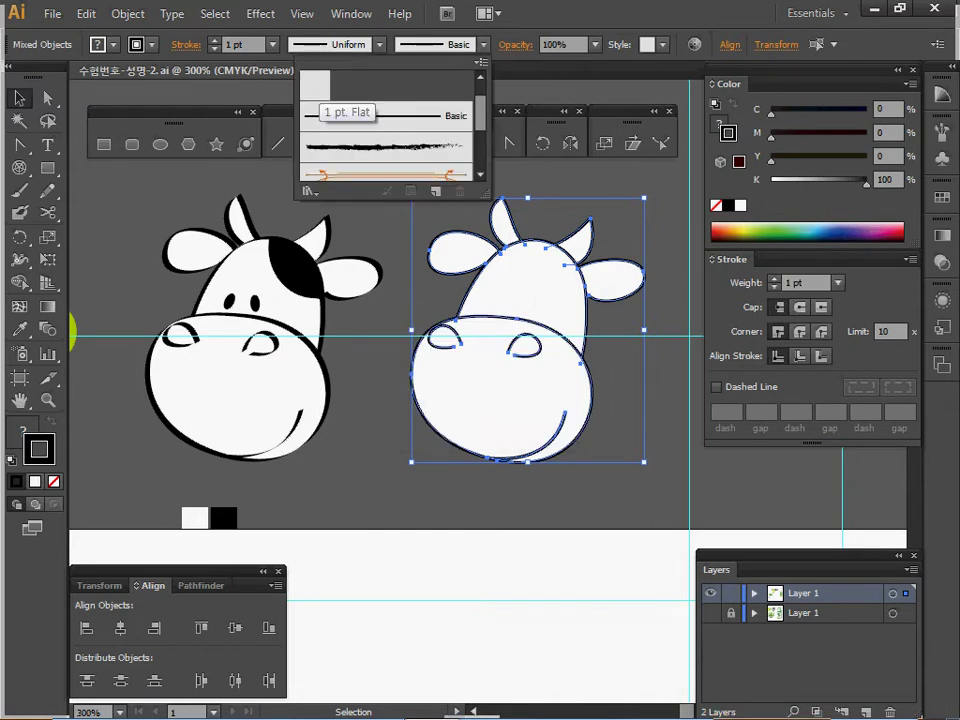
left_click(316, 87)
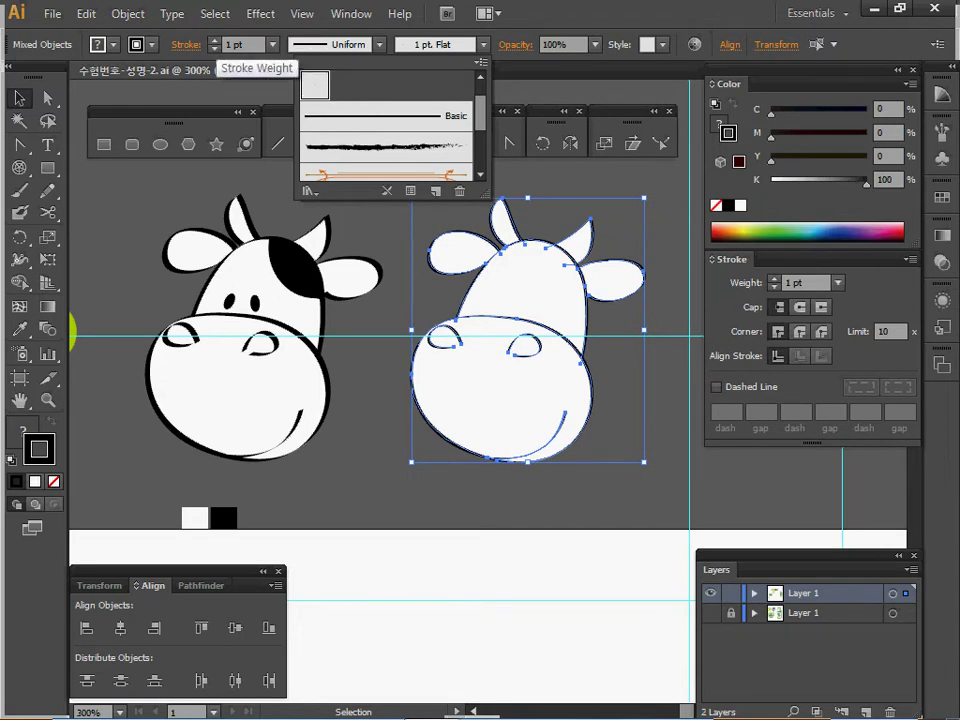
left_click(214, 41)
left_click(214, 41)
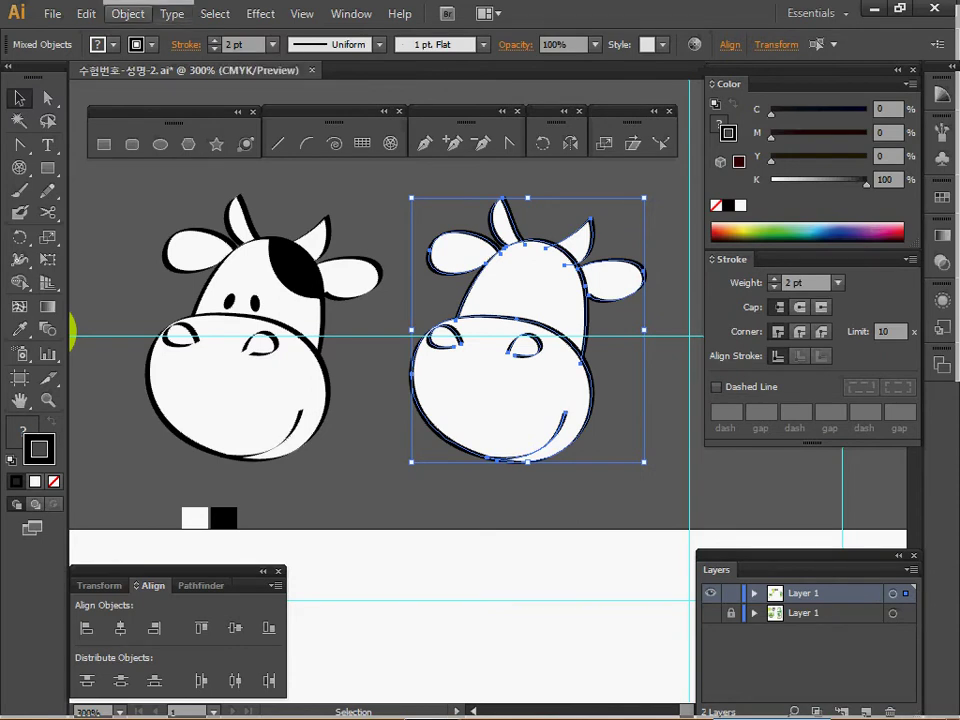
Expand the appearance of the cow head's brush strokes into shapes and clear the selection
left_click(128, 13)
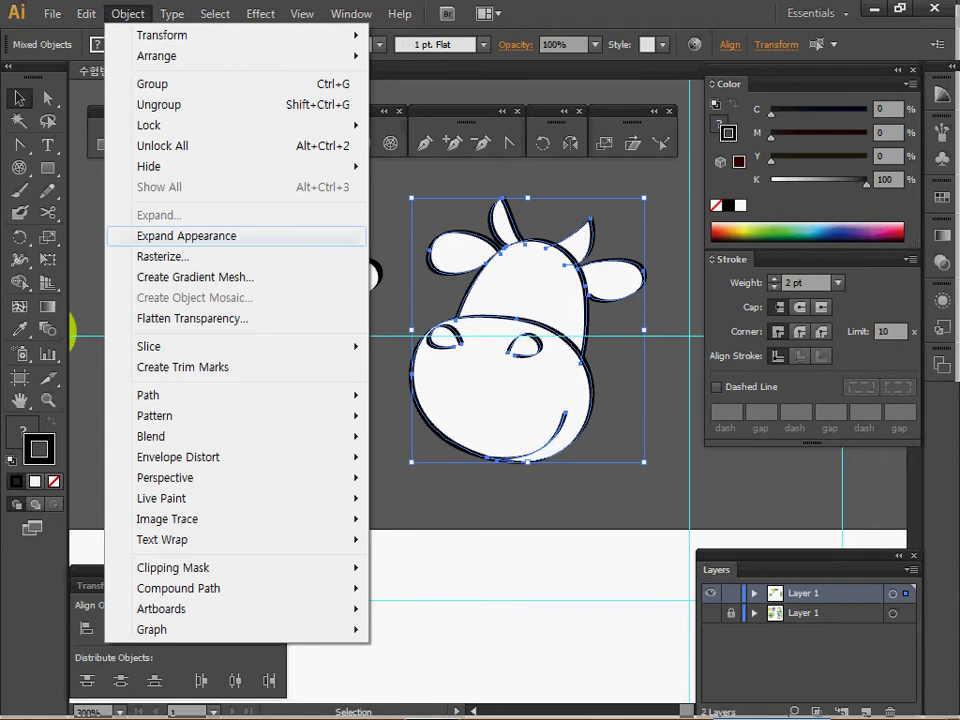
left_click(186, 236)
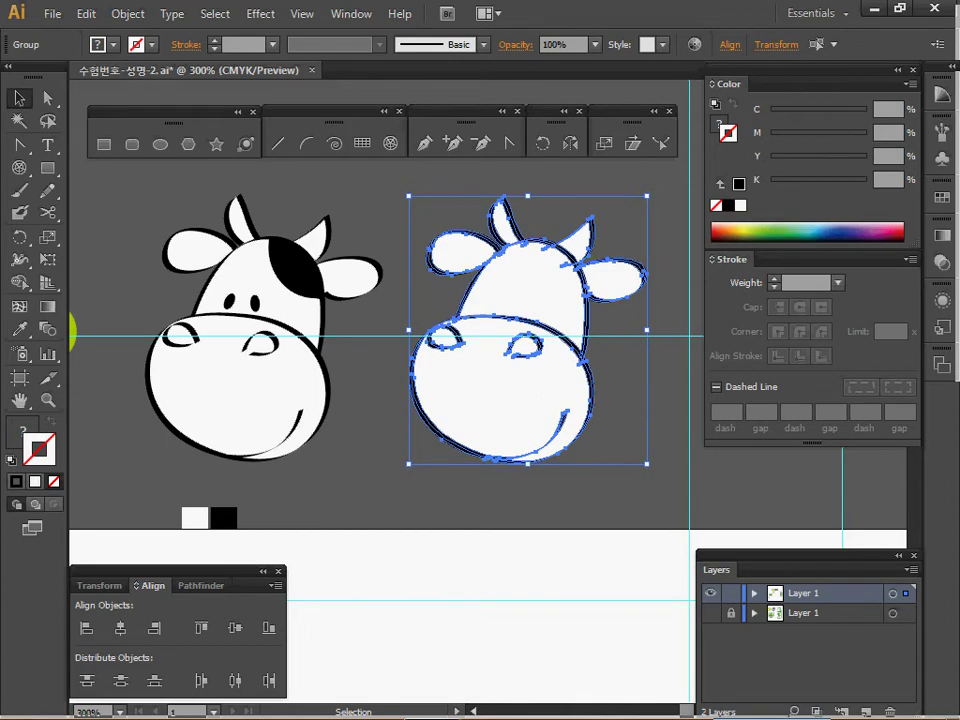
key("ctrl+shift+a")
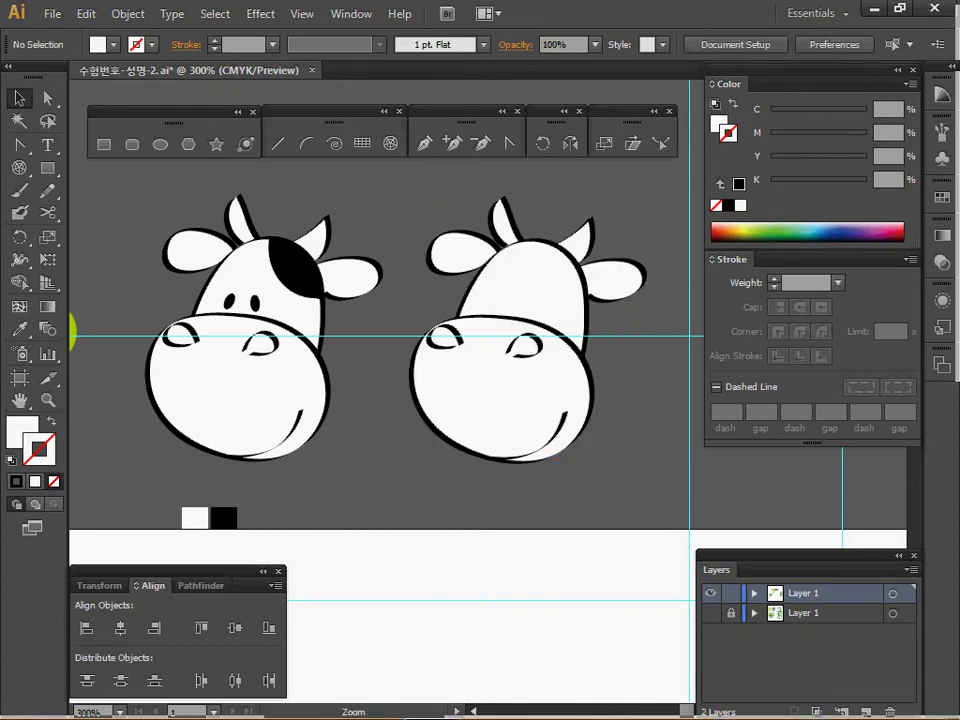
Copy the black forehead patch from the finished cow head and place it at the same spot on the new cow head
left_click(489, 384, "ctrl")
left_click_drag(489, 384, 508, 439)
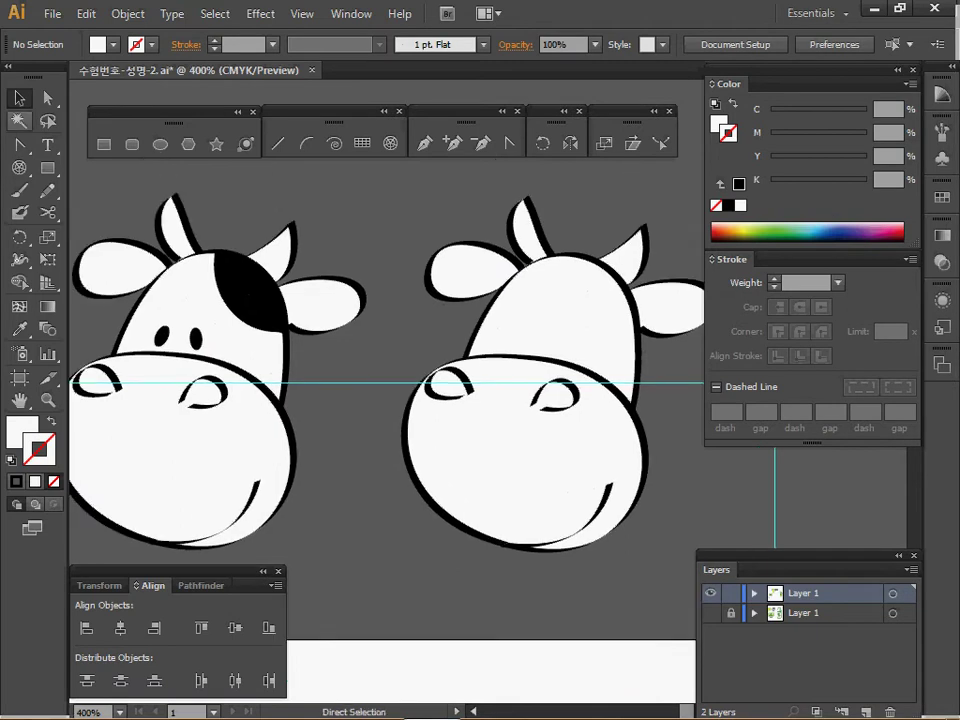
left_click(250, 293)
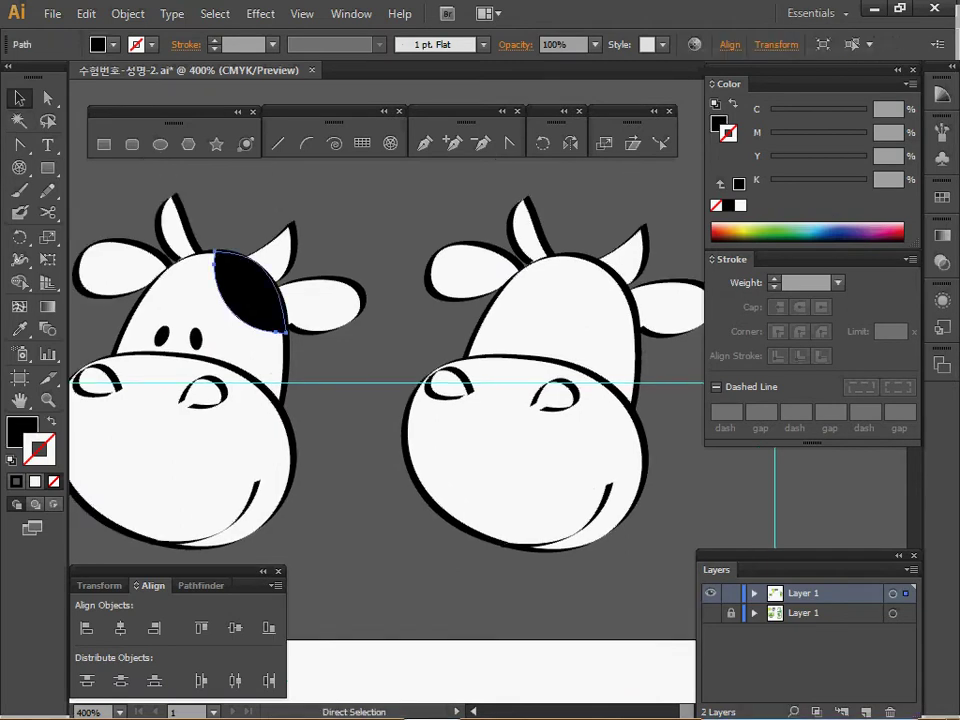
key("ctrl+shift+a")
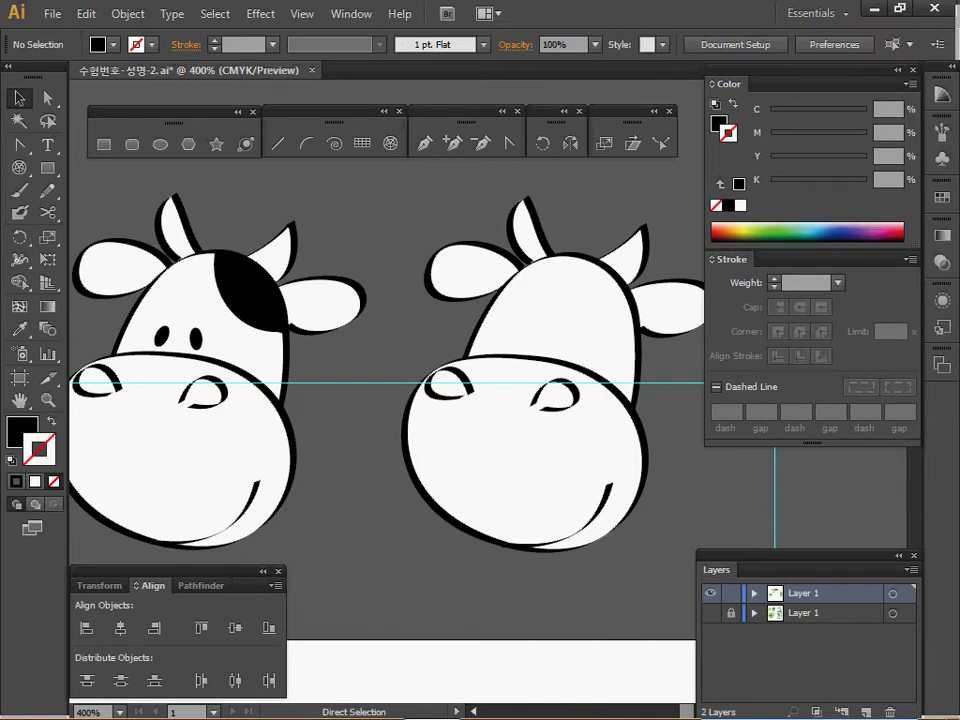
key("ctrl+v")
left_click_drag(485, 390, 595, 289)
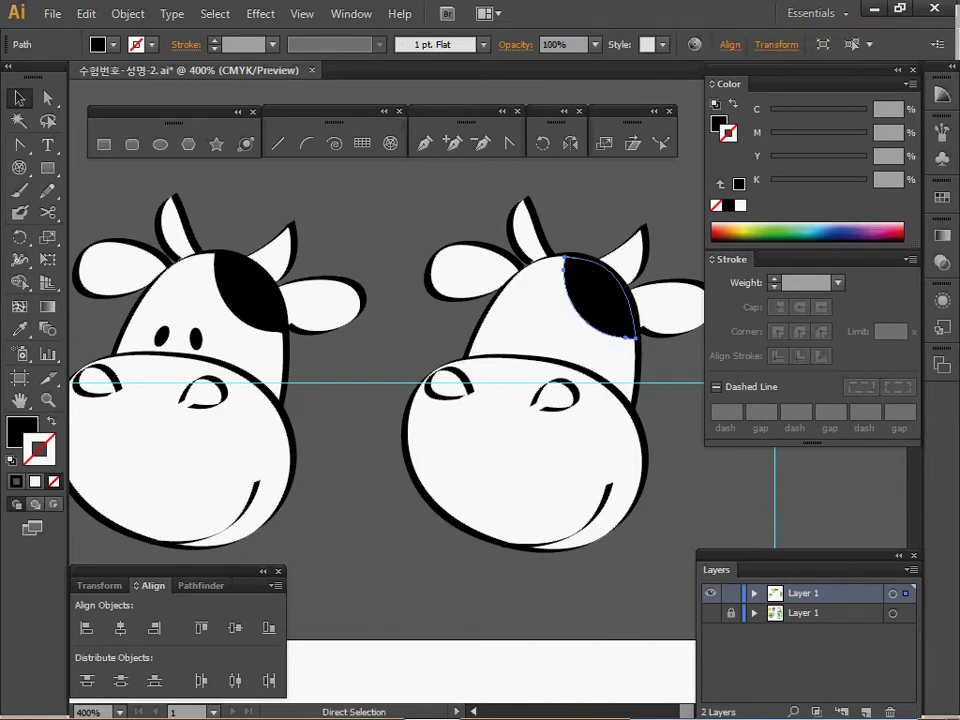
key("ctrl+shift+a")
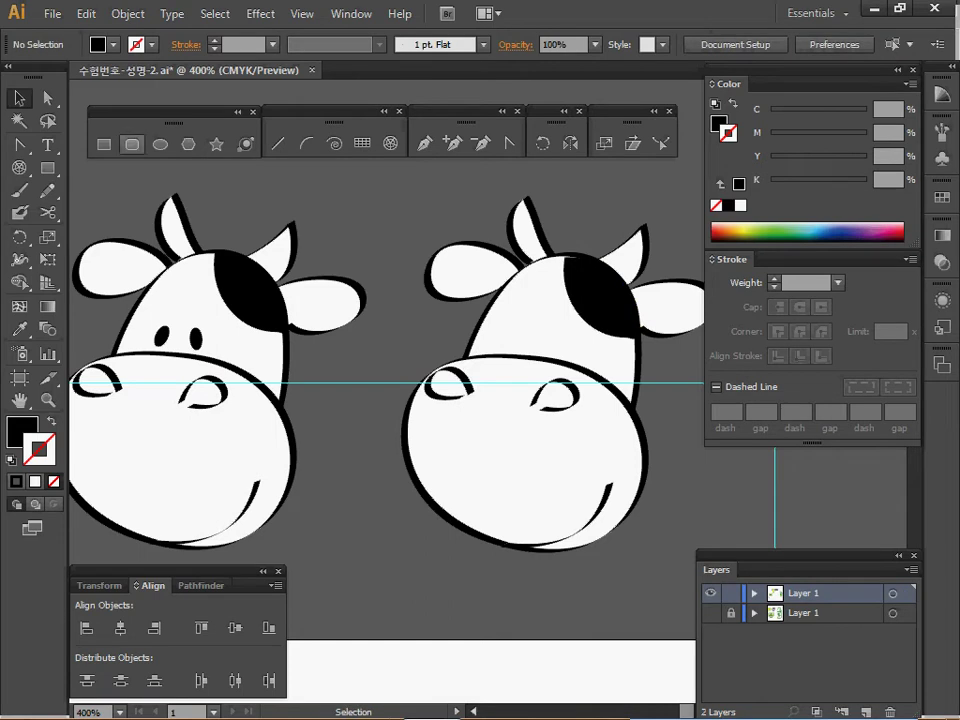
Draw two small black ellipses as eyes on the new cow head and tilt them slightly like the reference
key("l")
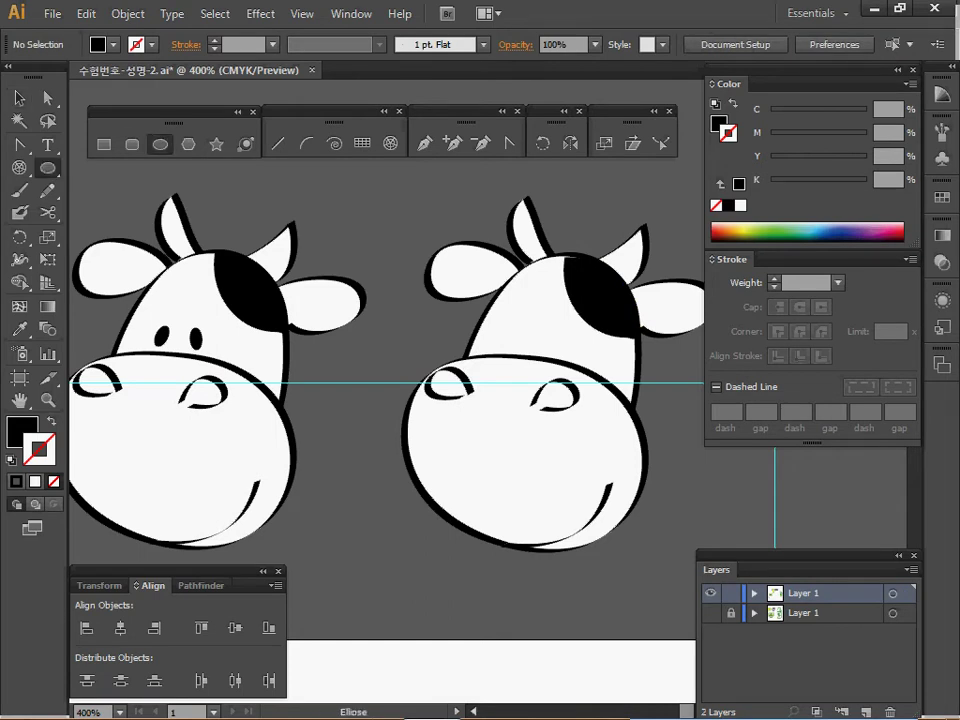
left_click_drag(508, 321, 551, 341)
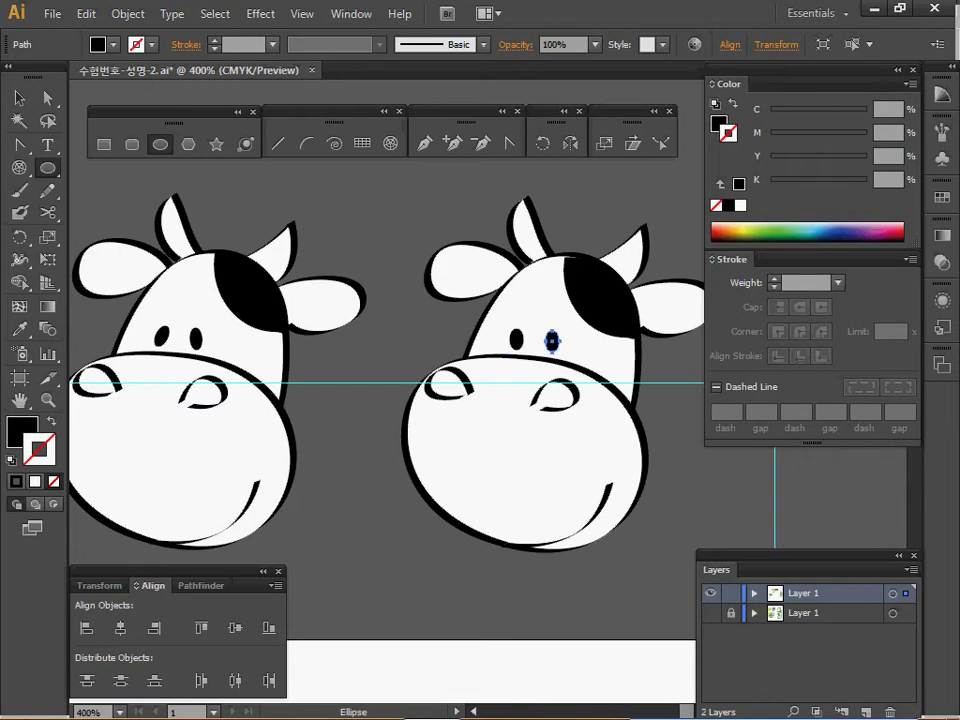
left_click(564, 386, "ctrl")
left_click_drag(564, 386, 680, 387)
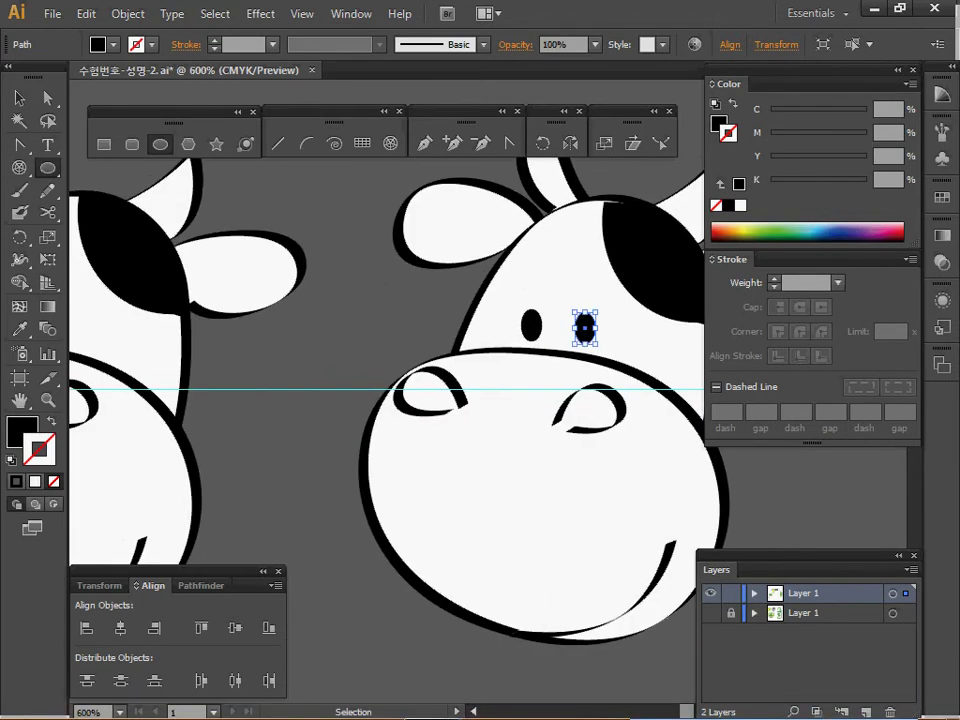
left_click_drag(594, 345, 648, 323)
key("ctrl+z")
left_click(595, 320)
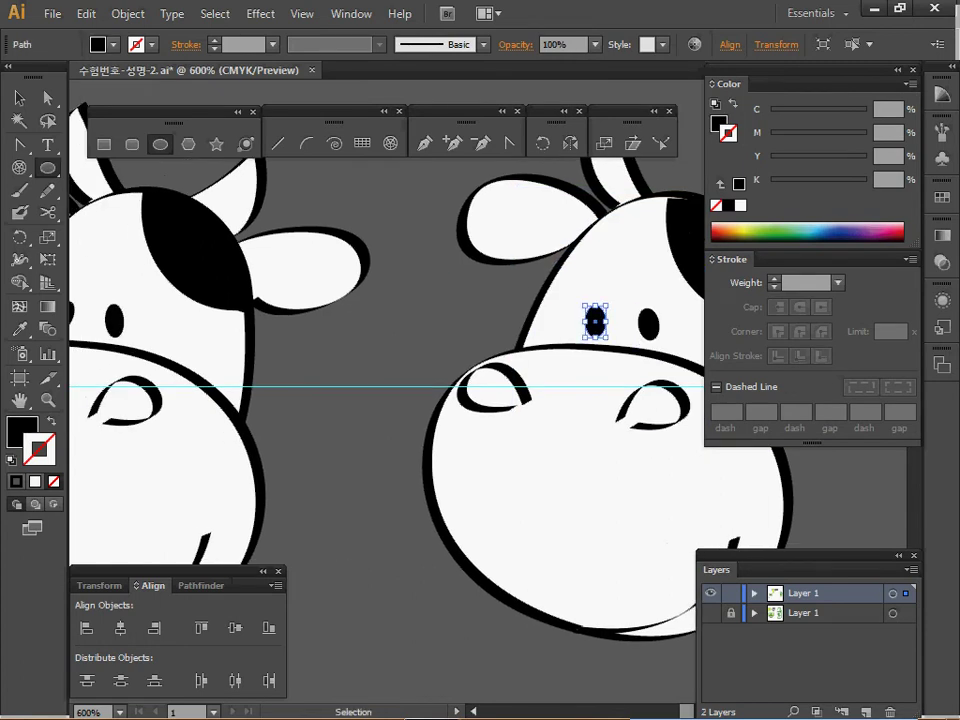
left_click_drag(609, 341, 604, 343)
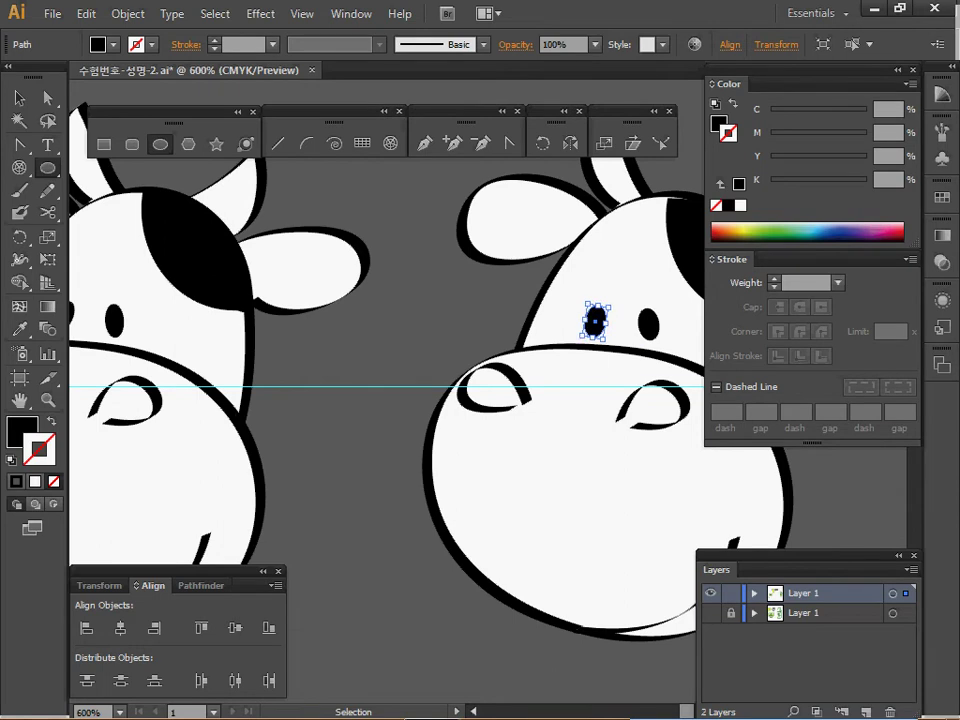
Save the document with the completed cow head
key("ctrl+minus")
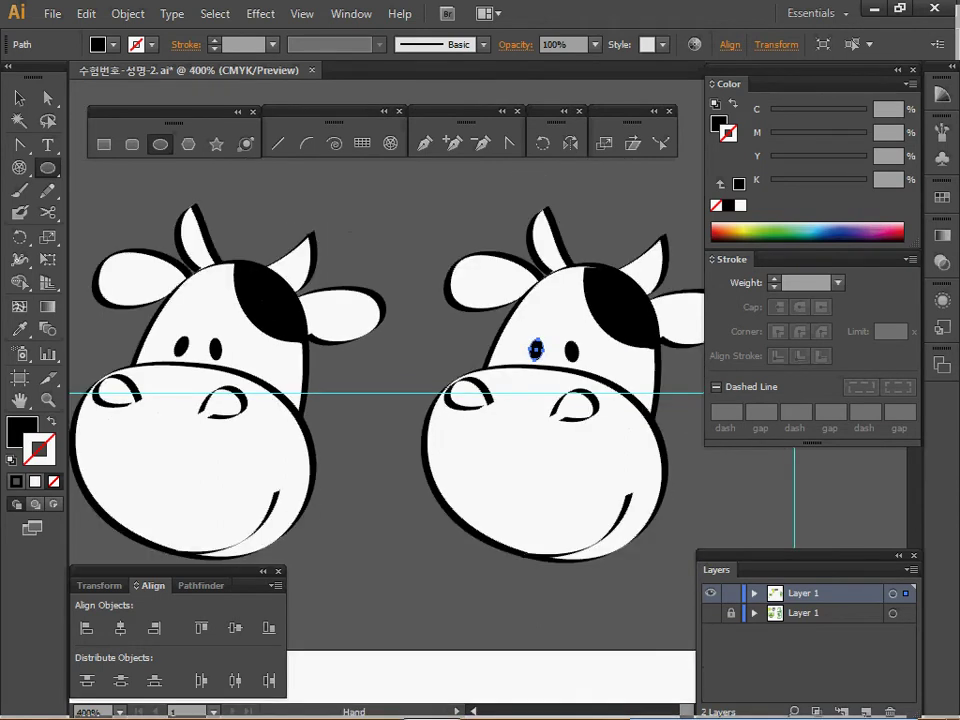
key("ctrl+minus")
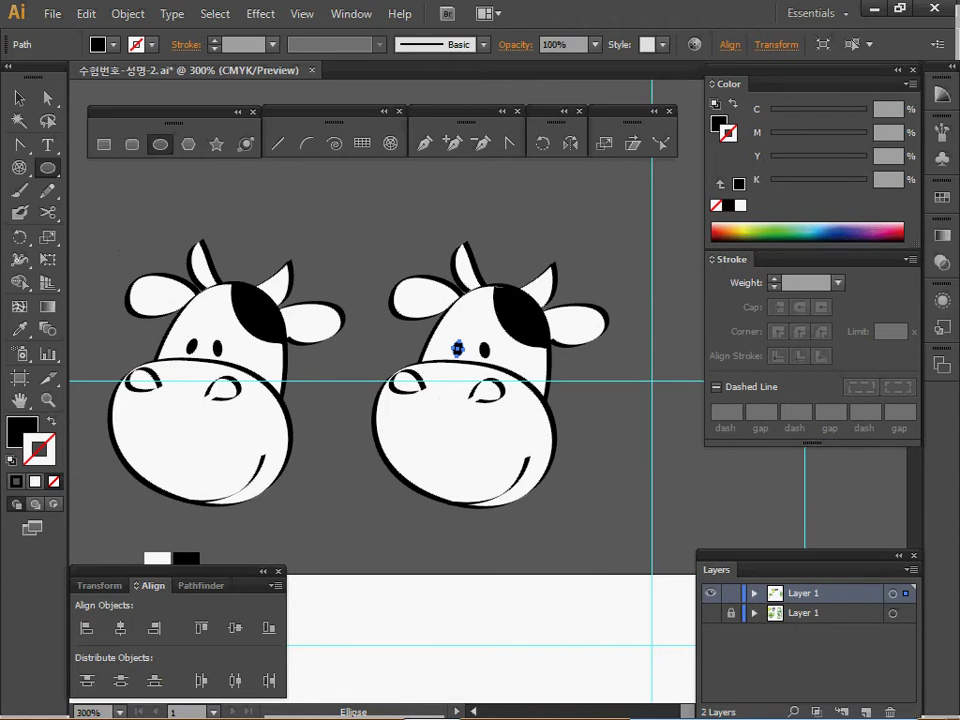
key("ctrl")
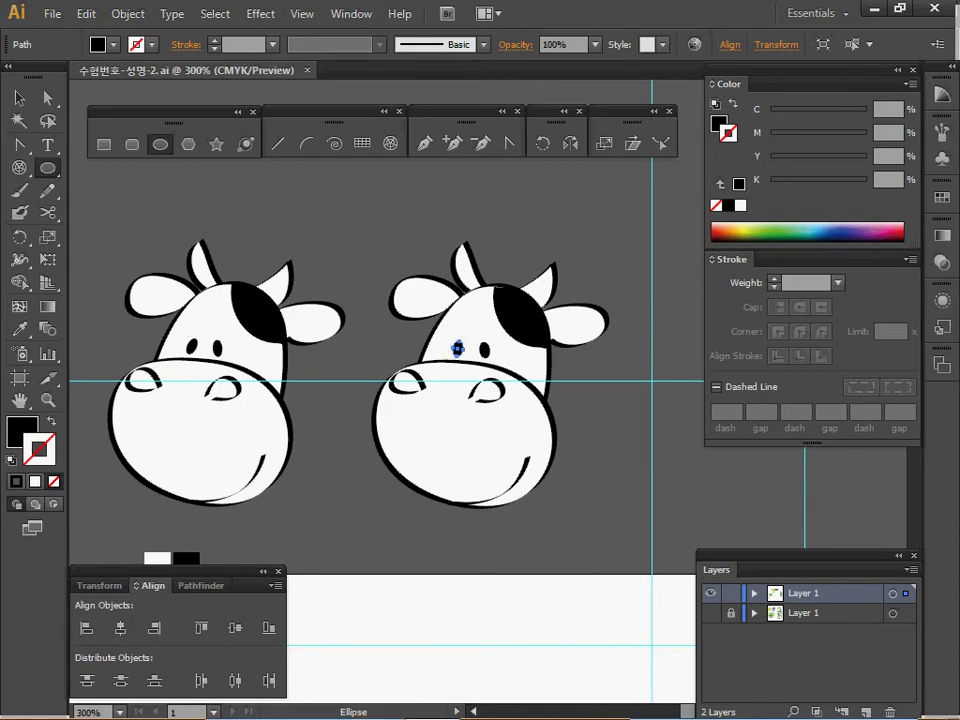
Clear the selection, reset to the default white fill and 1 pt black stroke, and choose the Polygon tool beside the LOWFAT MILK label
key("space")
left_click_drag(108, 419, 226, 335)
left_click_drag(301, 447, 794, 113)
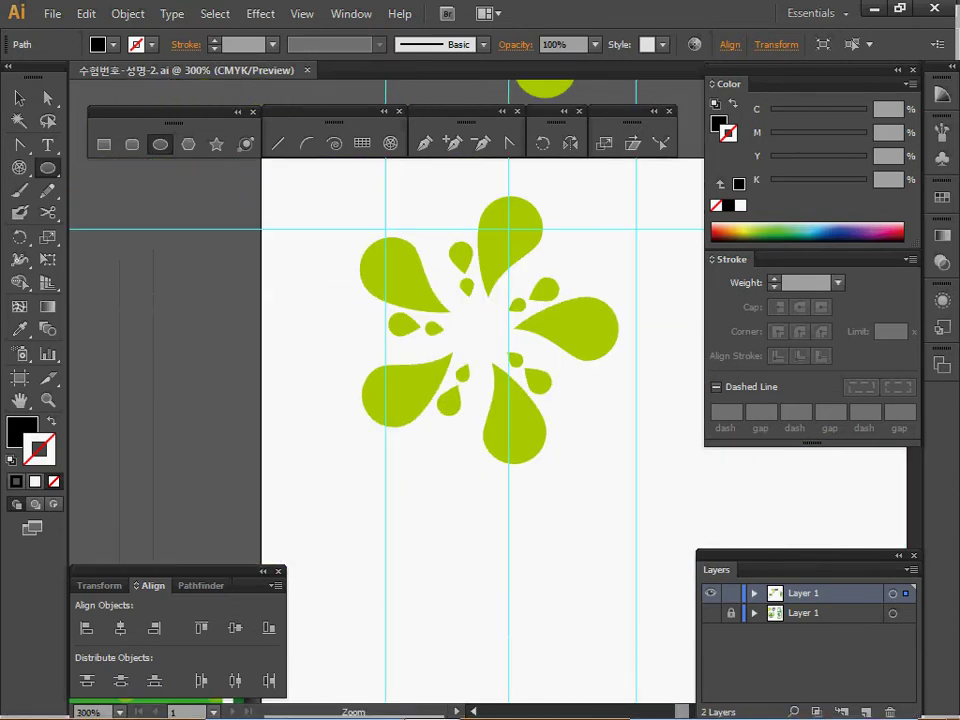
left_click(486, 514, "ctrl+alt")
left_click(470, 558, "ctrl+alt")
left_click(489, 444, "ctrl")
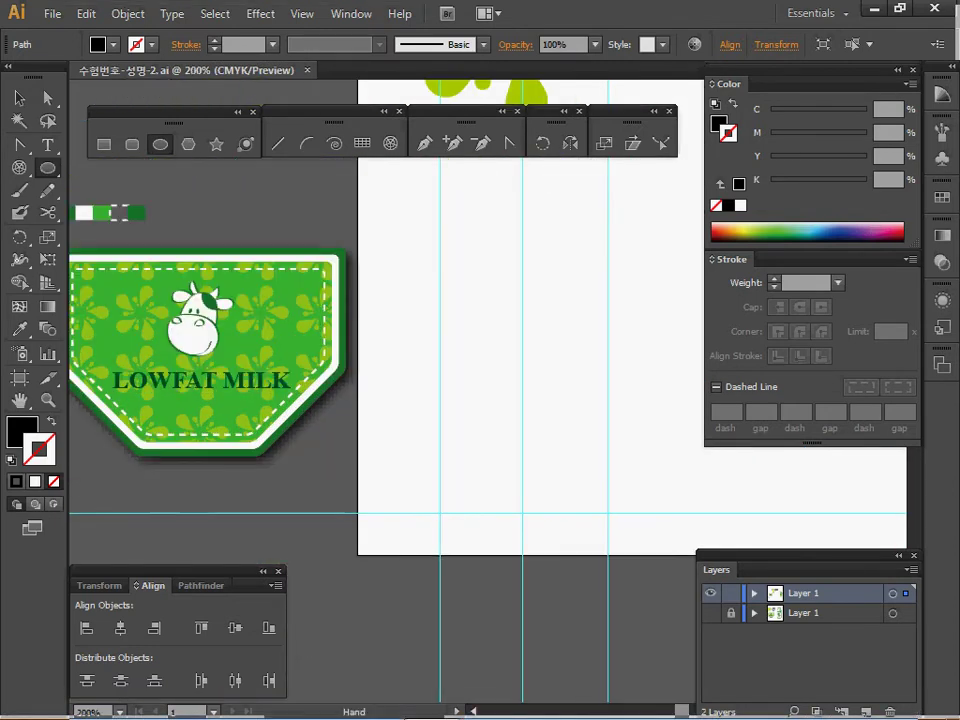
left_click_drag(330, 425, 348, 451)
key("d")
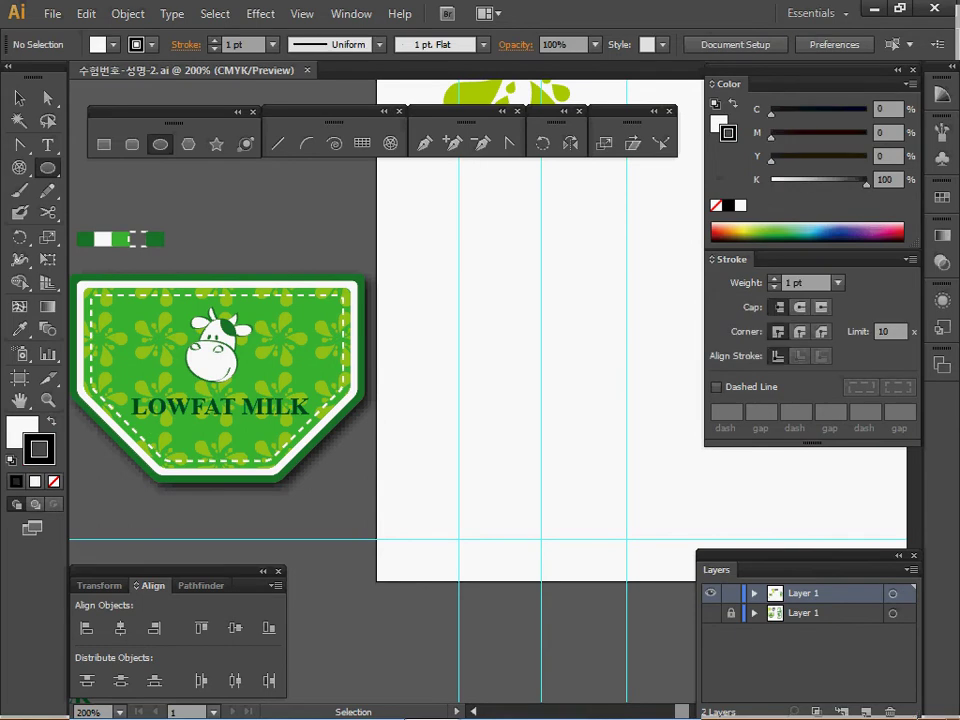
left_click(188, 144)
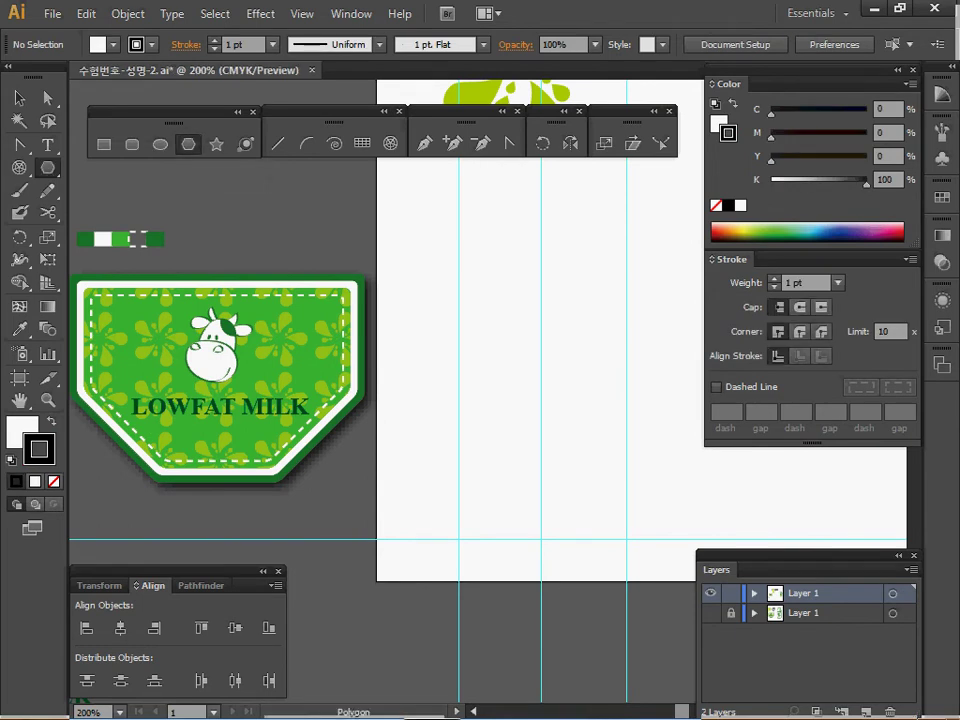
left_click(500, 300)
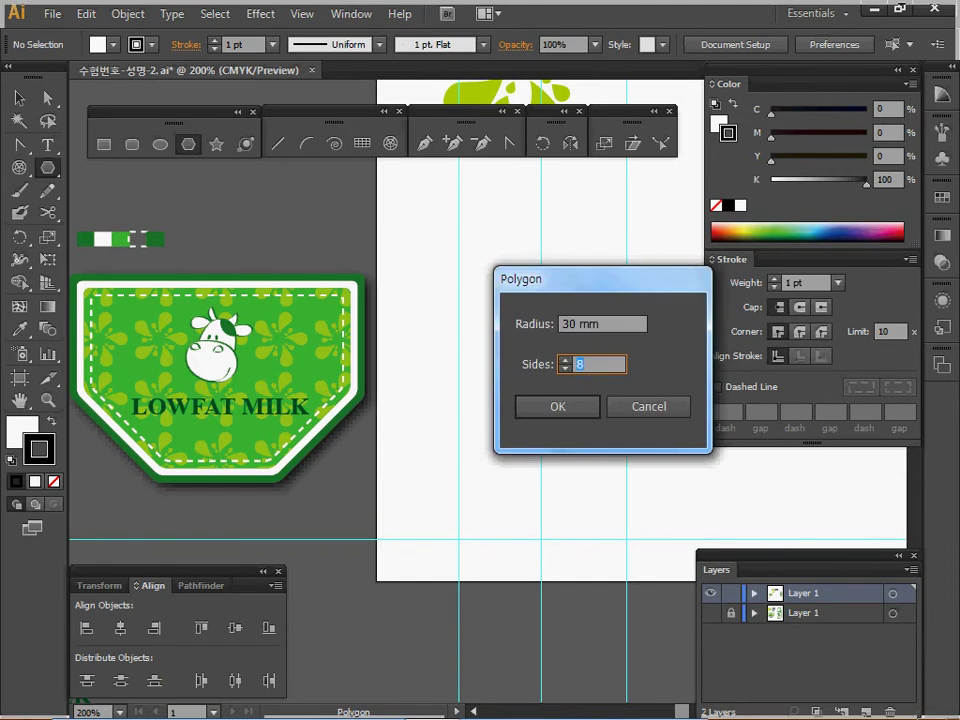
key("Tab")
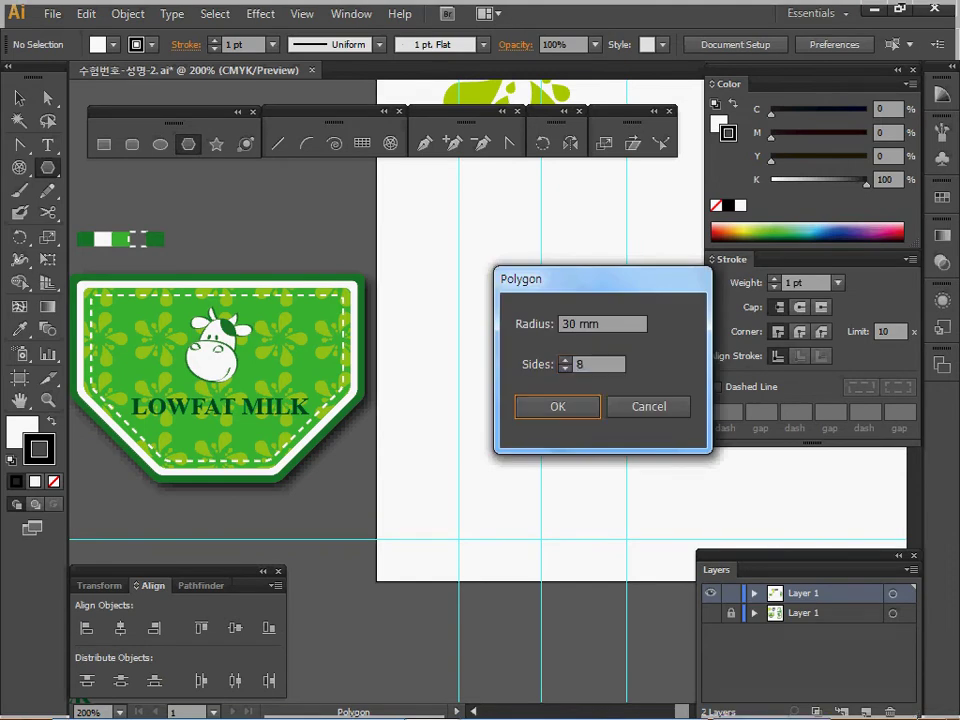
key("Tab")
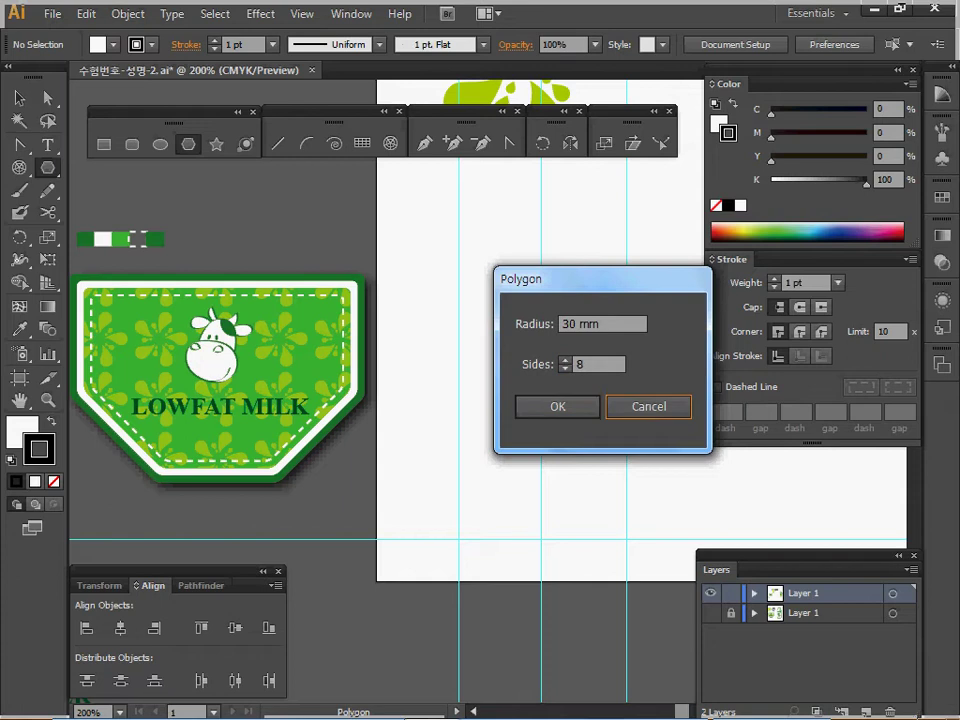
key("Return")
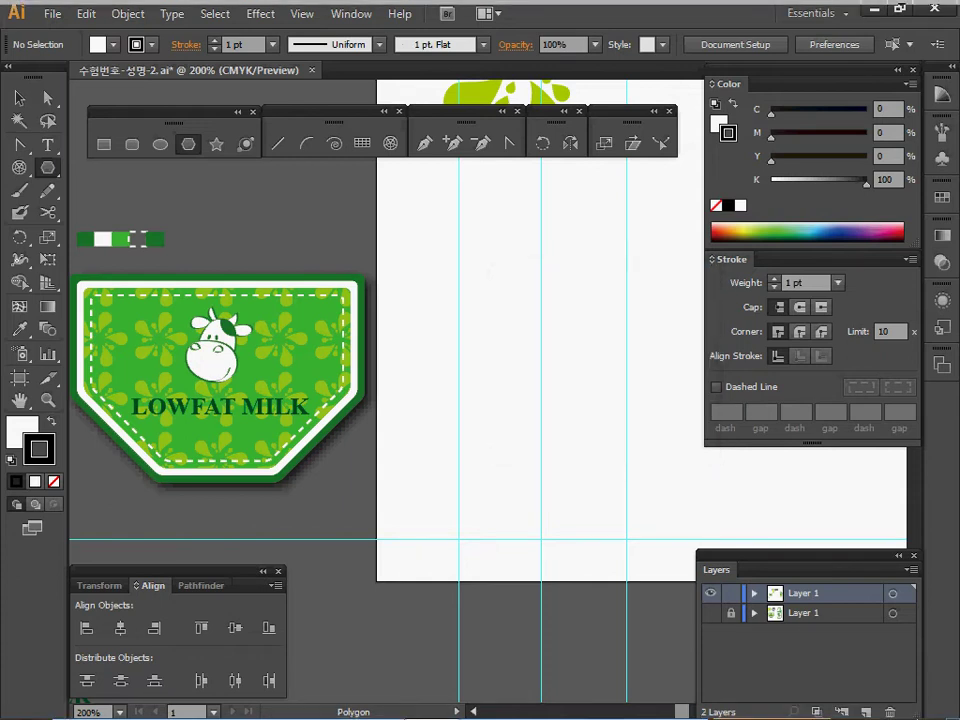
Create an eight-sided polygon with a 30 mm radius on the artboard below the green flower
left_click(466, 265)
key("Return")
left_click_drag(466, 265, 491, 405)
left_click(494, 404, "ctrl+alt")
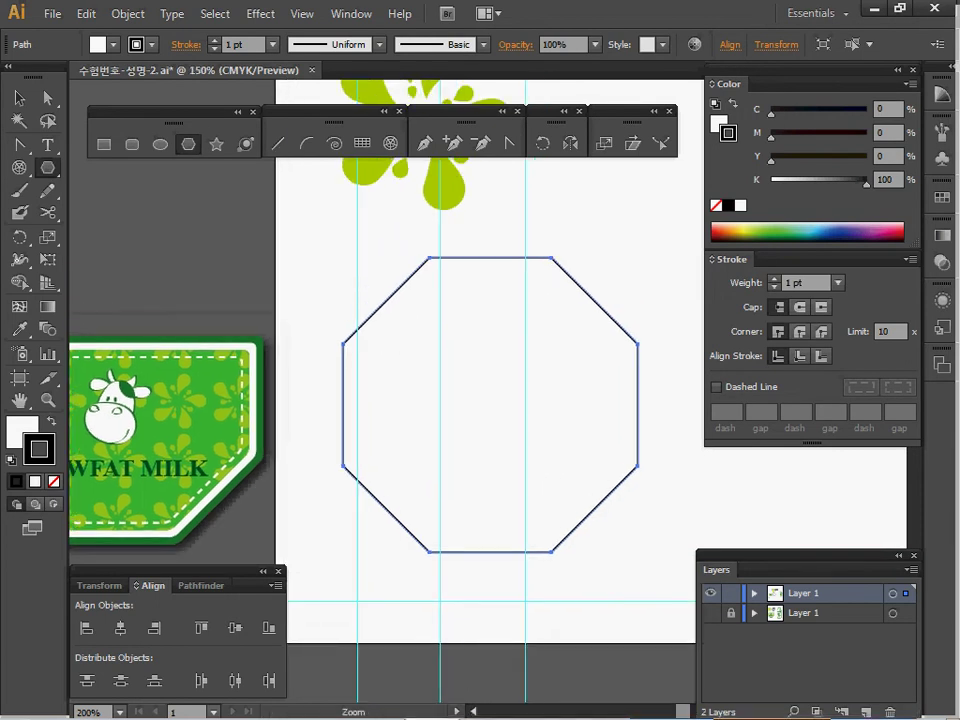
Delete the octagon's upper edges and join the two open ends with a straight segment to close the label shape
key("a")
left_click_drag(400, 271, 525, 302)
key("Delete")
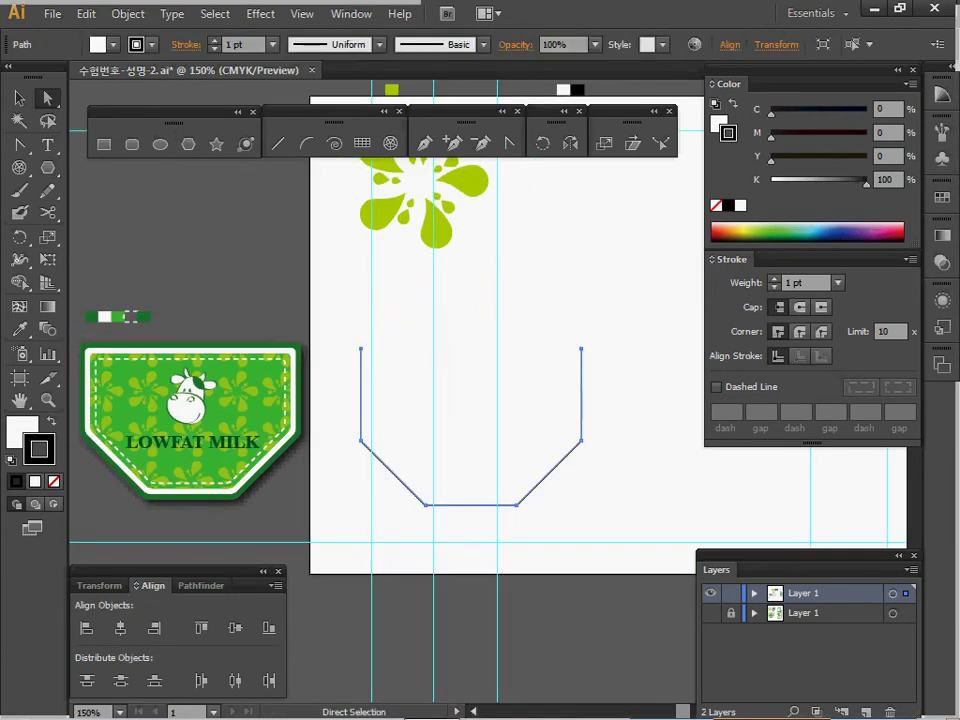
left_click_drag(346, 328, 612, 359)
right_click(572, 313)
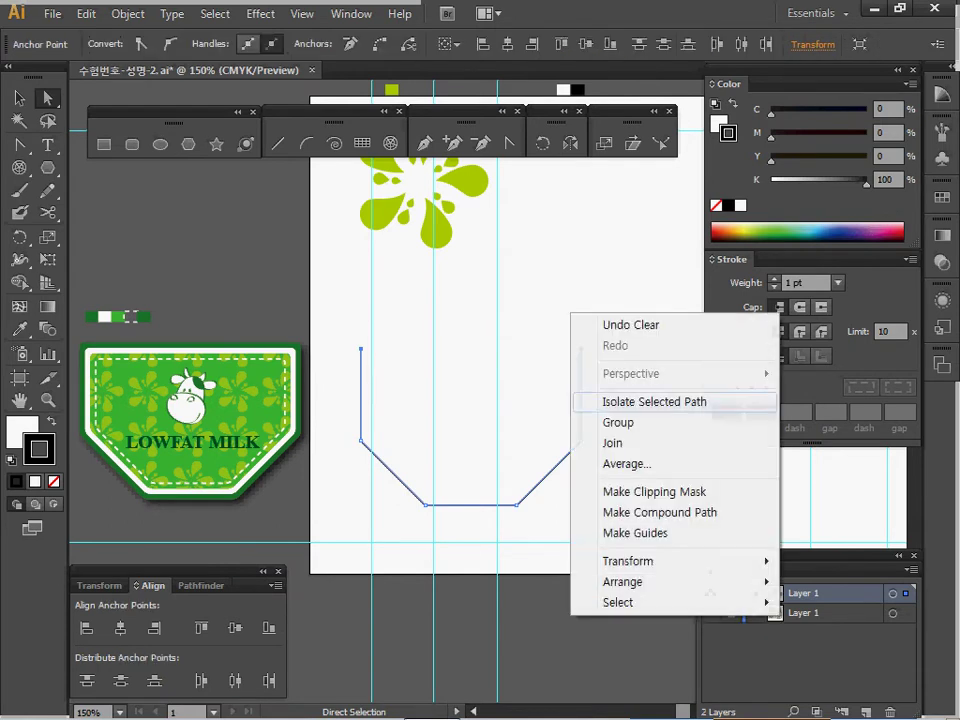
left_click(603, 441)
key("v")
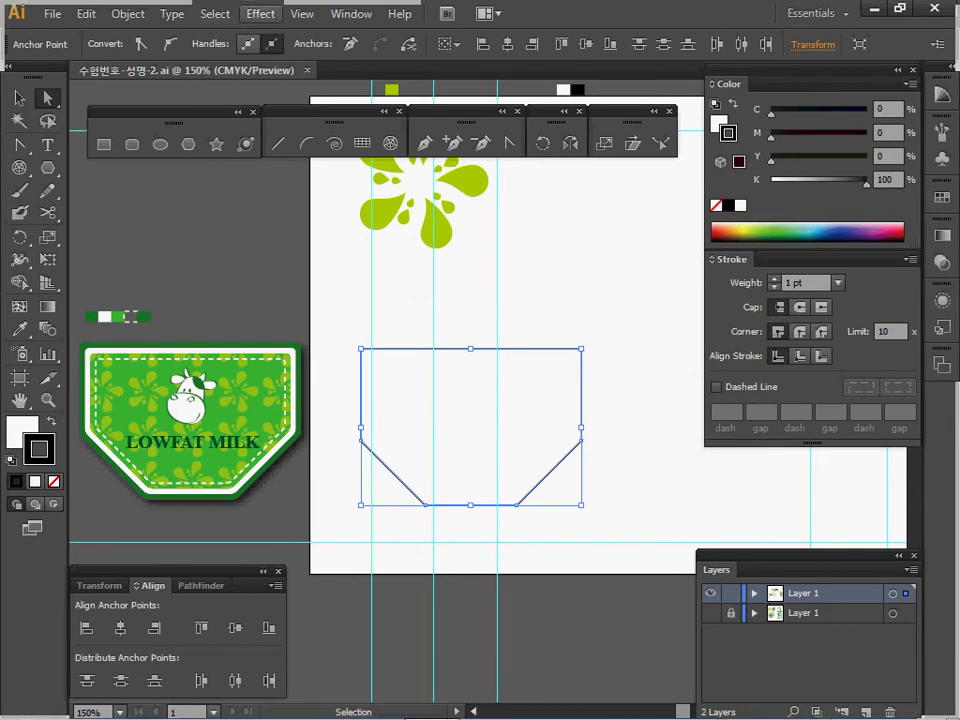
Apply a Round Corners effect with a 1 mm radius to the label shape and clear the selection
left_click(260, 13)
mouse_move(350, 225)
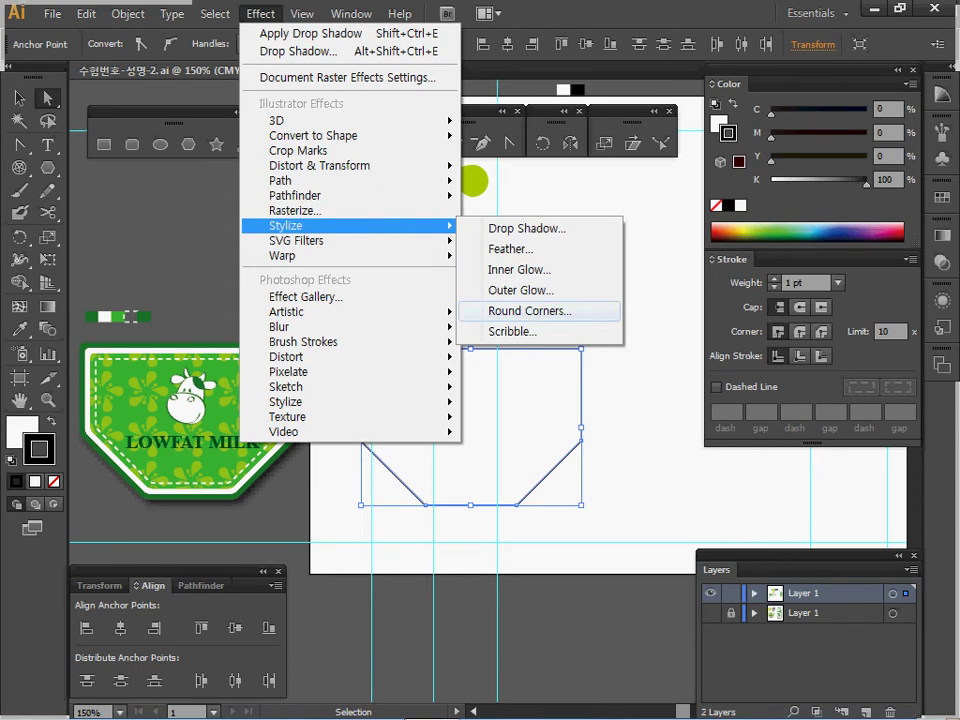
left_click(530, 311)
left_click(479, 386)
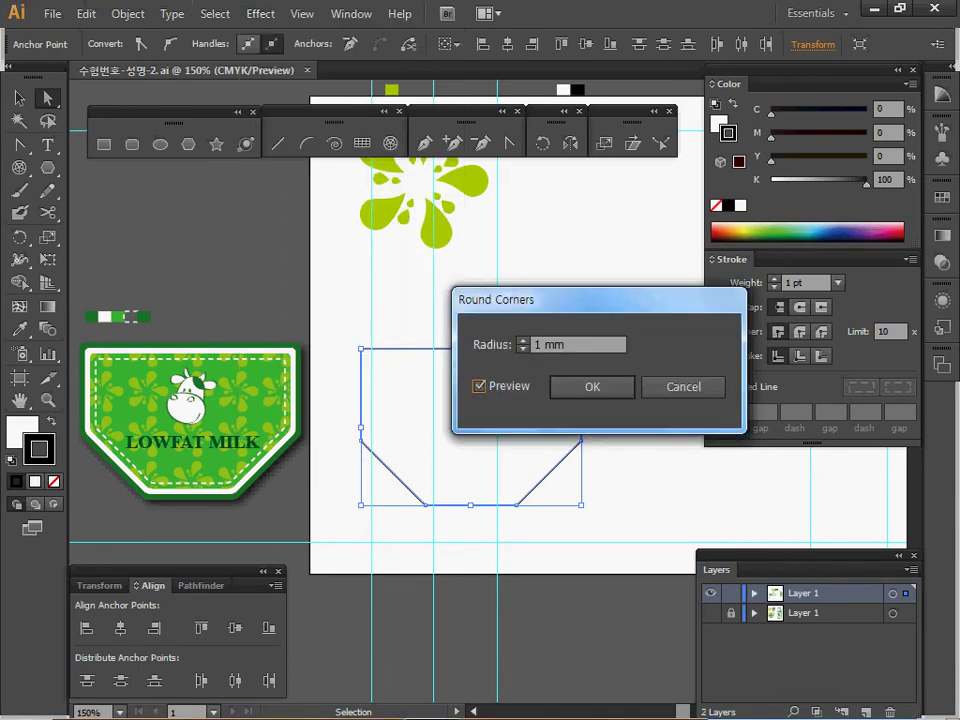
left_click(592, 387)
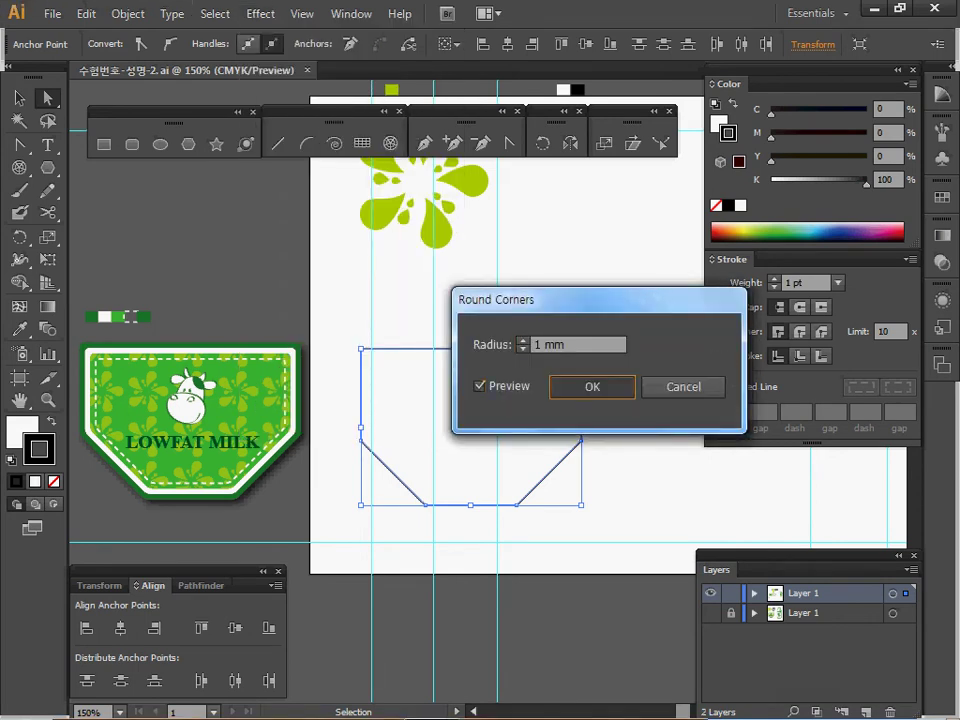
left_click(464, 411, "ctrl")
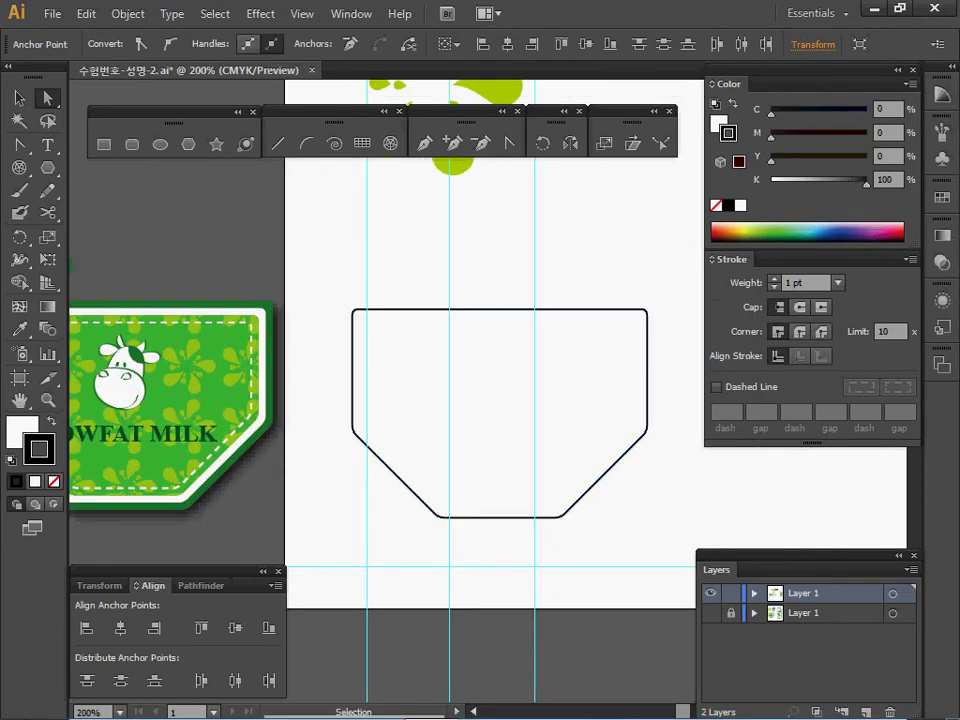
key("ctrl+shift+a")
Offset the rounded label shape's path by -4 mm with miter joins and a miter limit of 4
left_click(367, 325, "ctrl")
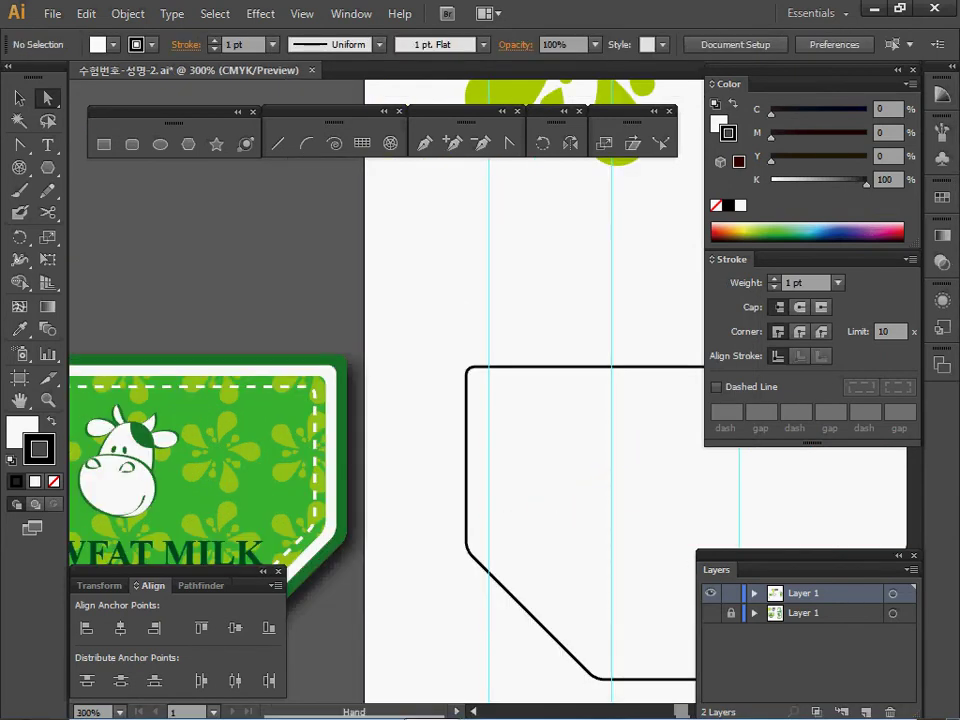
left_click(523, 404, "ctrl+alt")
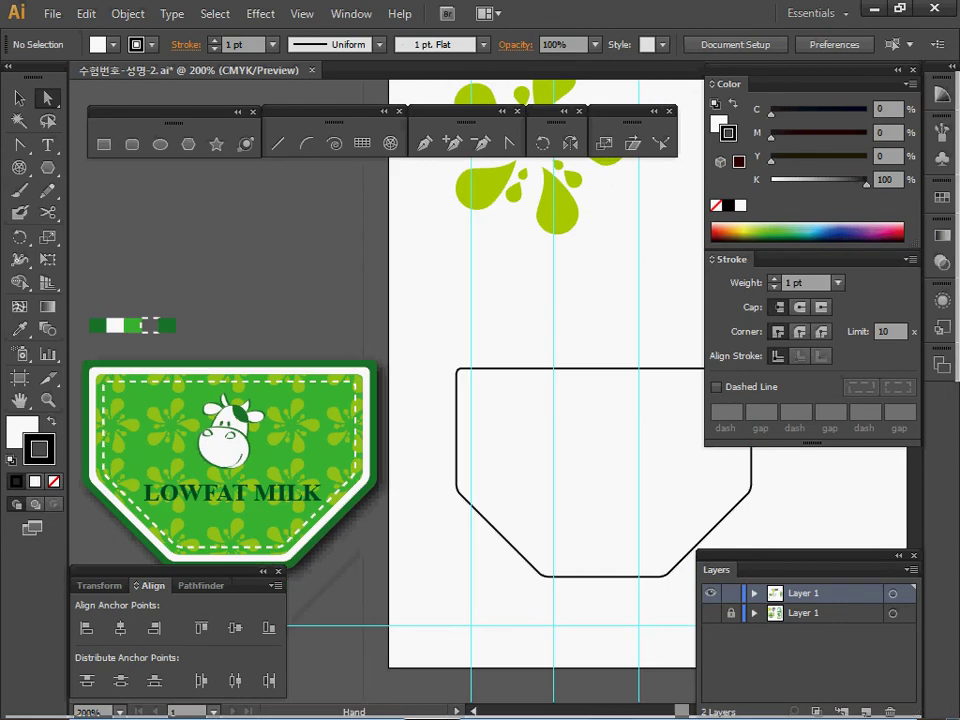
left_click_drag(523, 404, 429, 334)
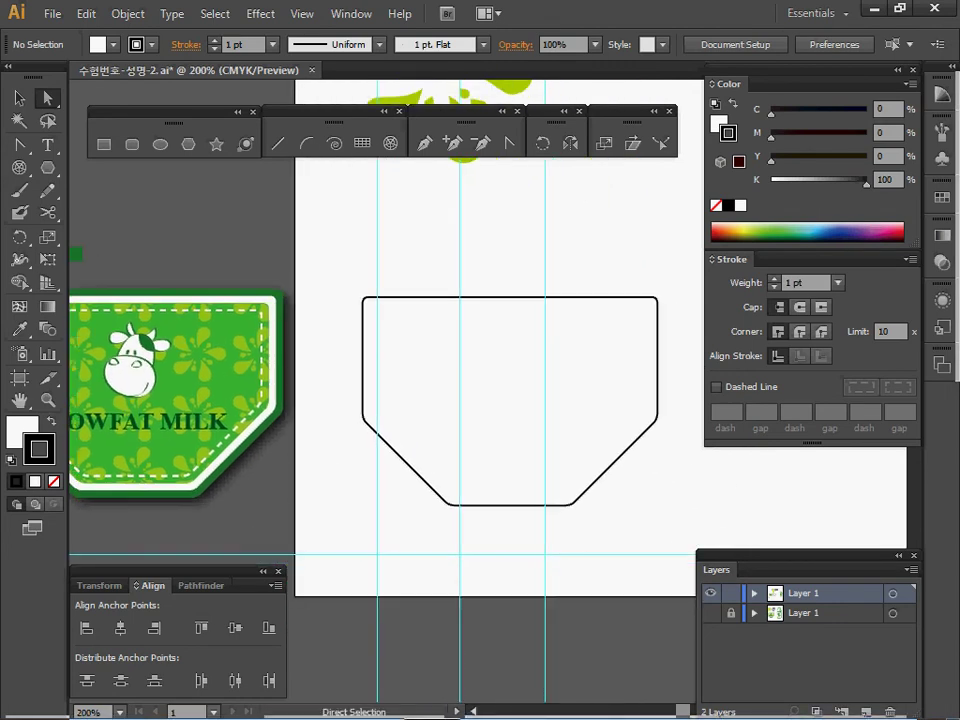
left_click(19, 98)
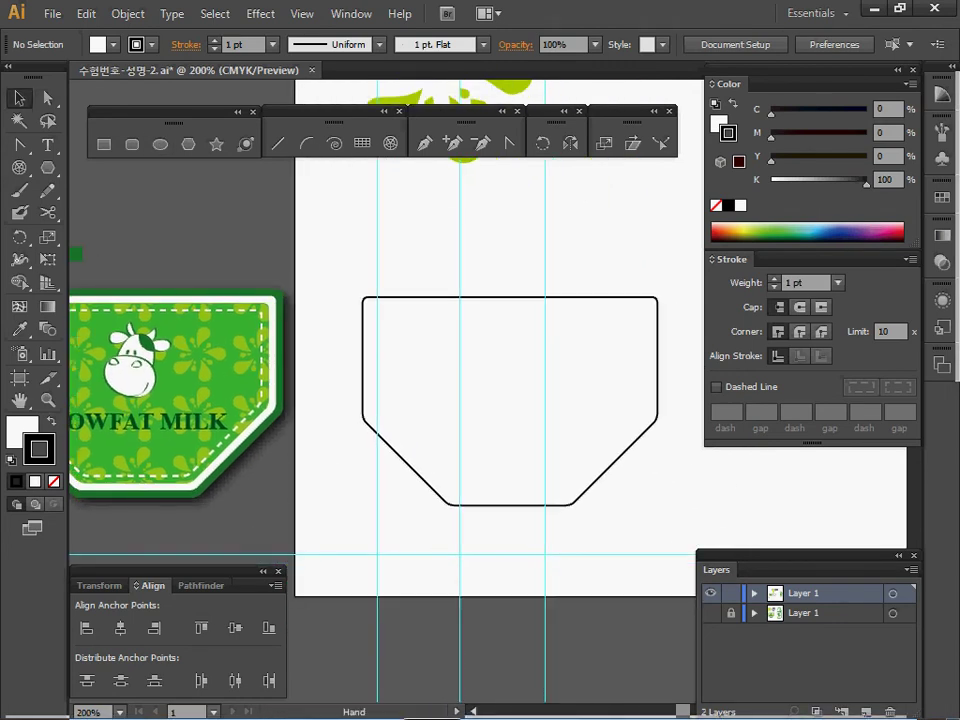
left_click_drag(429, 370, 461, 364)
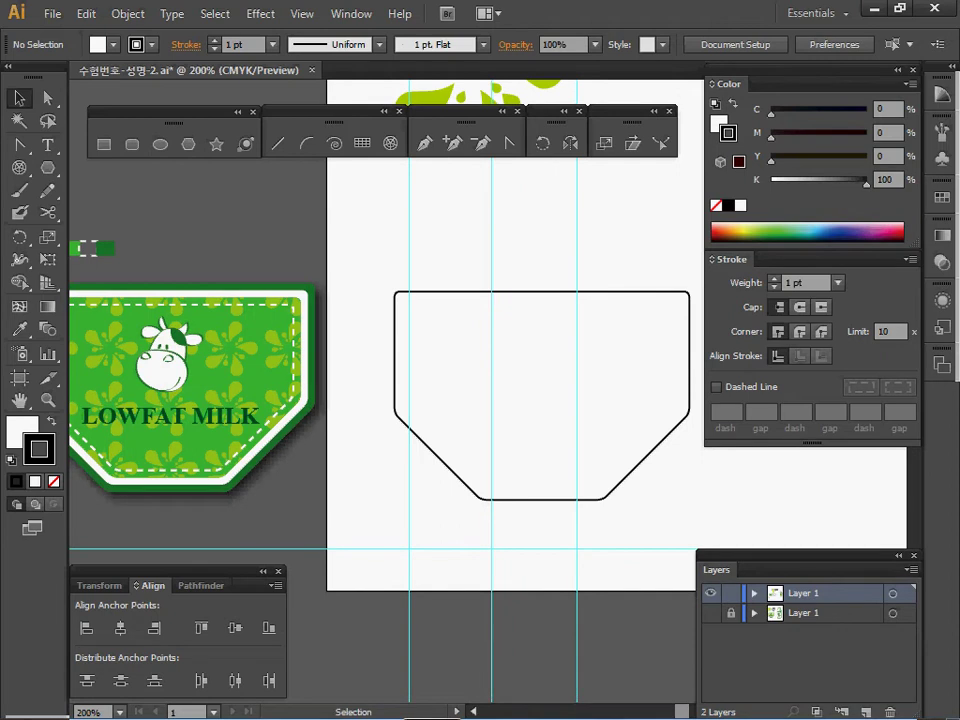
left_click(461, 364)
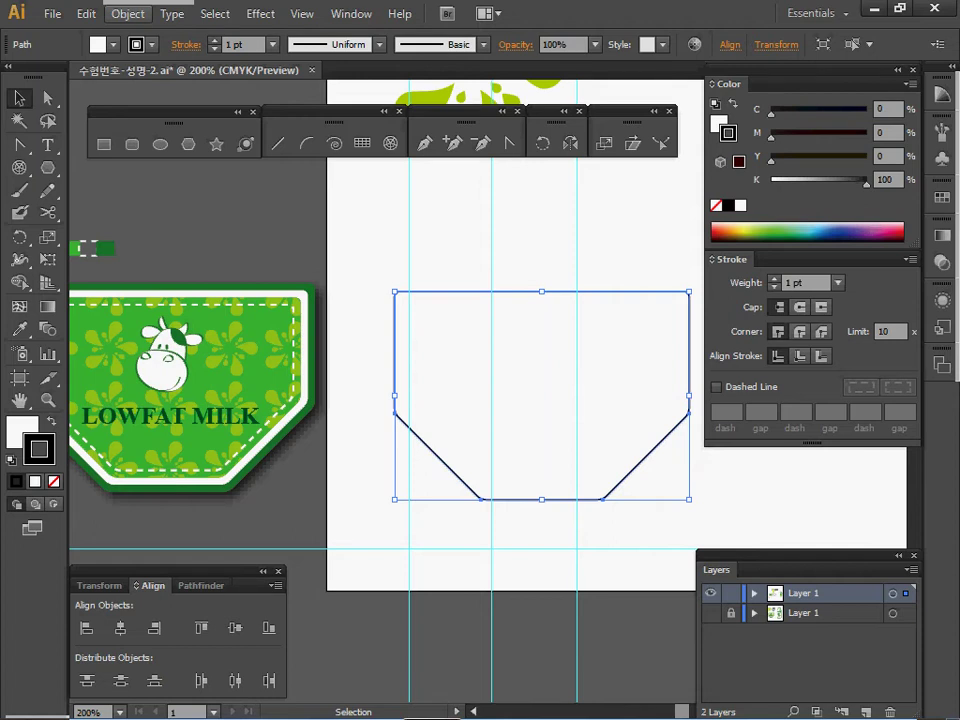
left_click(127, 13)
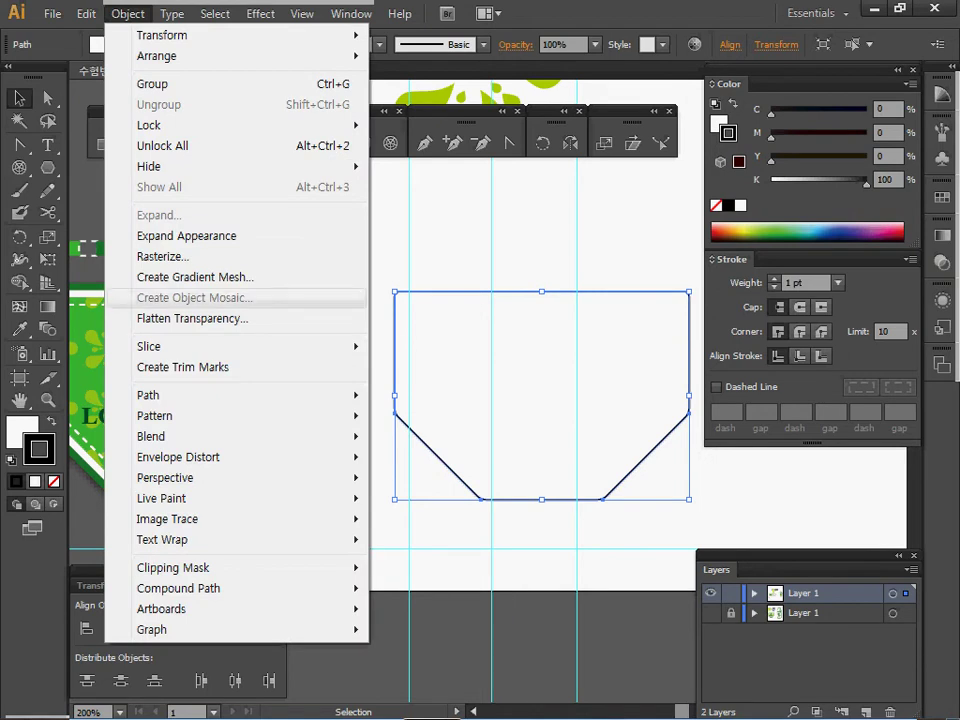
mouse_move(250, 395)
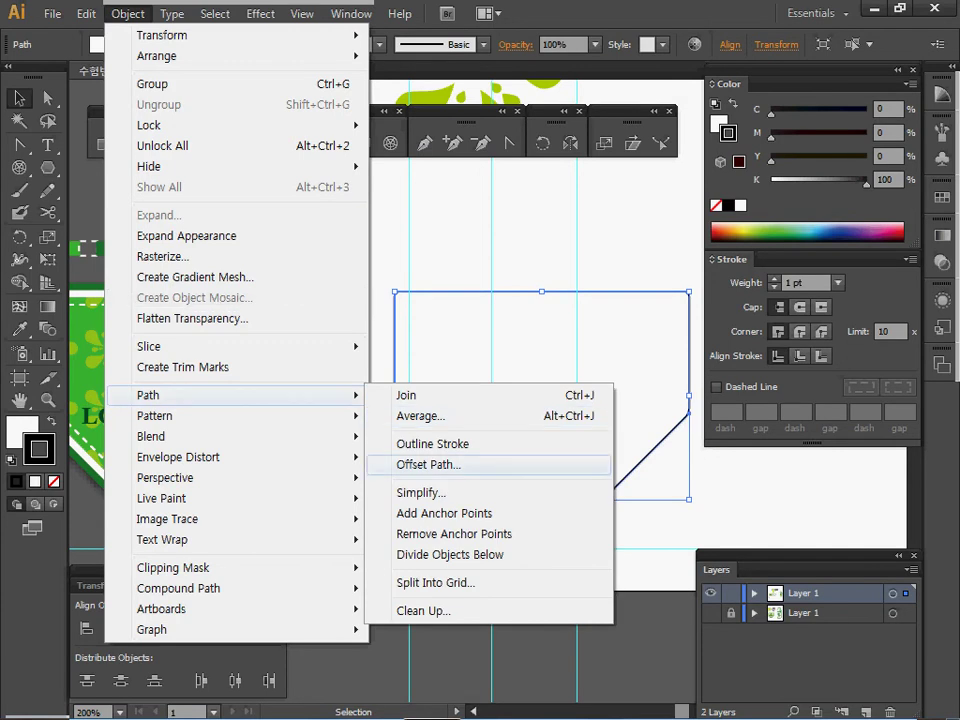
left_click(428, 464)
left_click(244, 366)
left_click(151, 466)
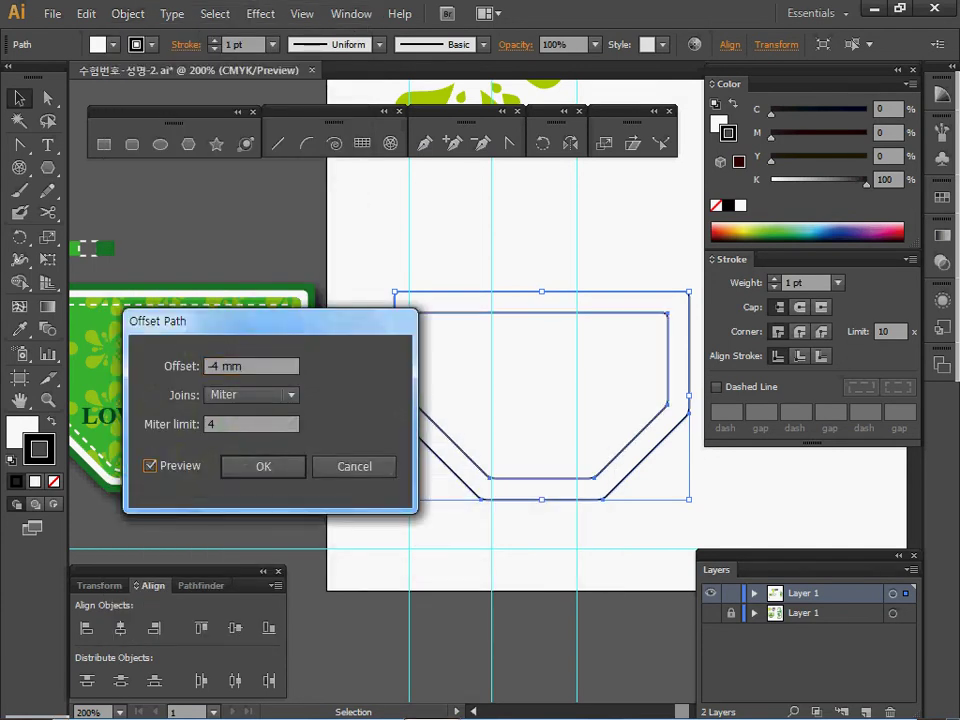
key("Return")
key("ctrl+shift+a")
Blend the outer and inner label outlines with spacing set to 2 specified steps
left_click_drag(456, 240, 488, 330)
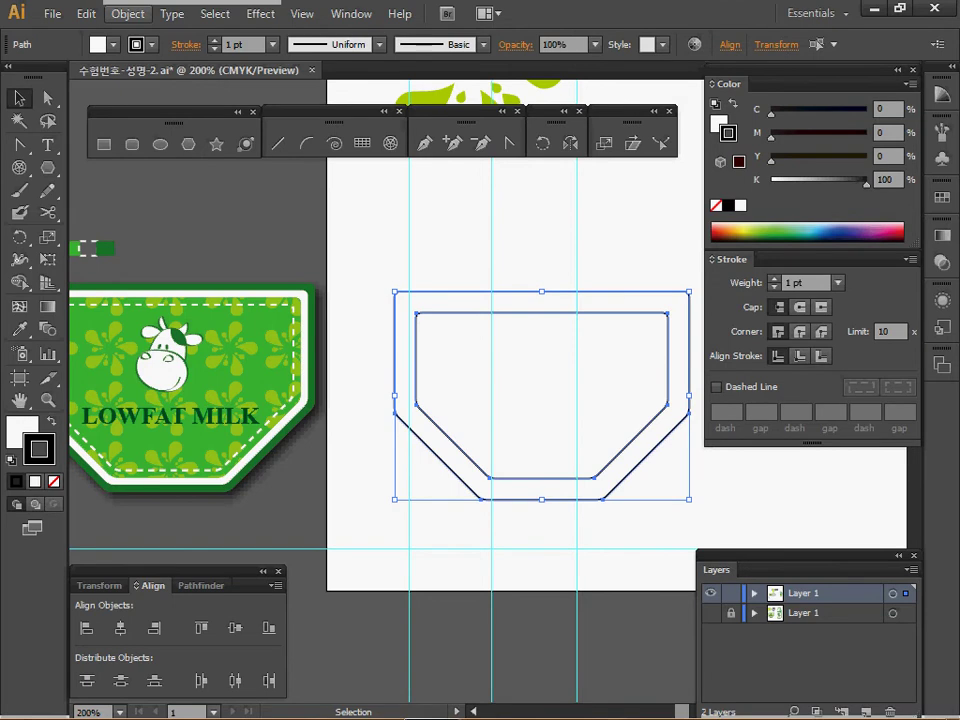
left_click(127, 13)
mouse_move(240, 395)
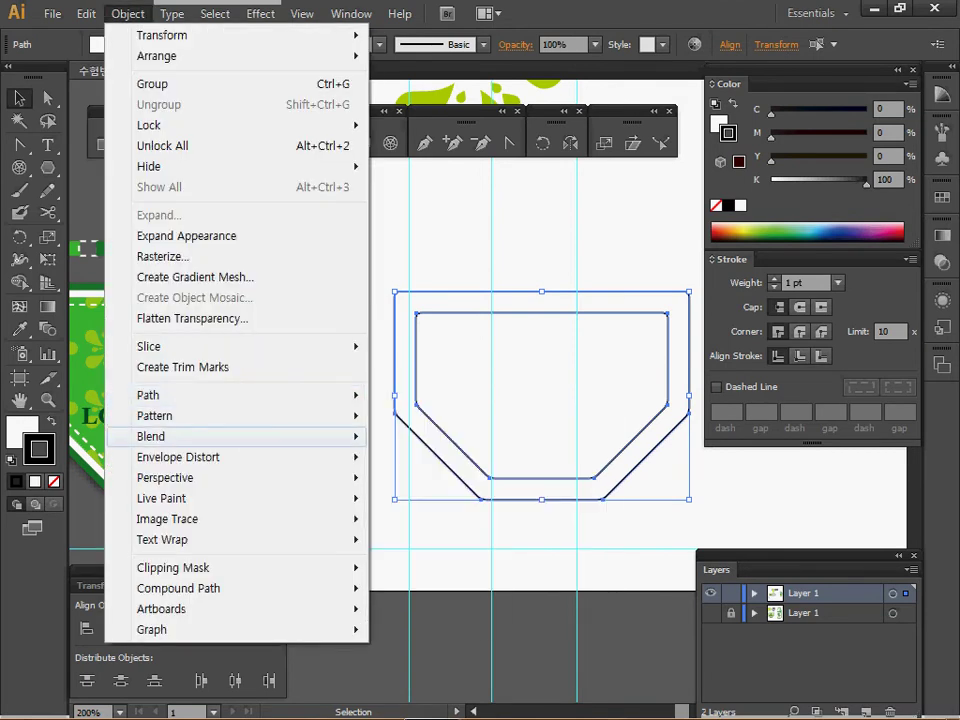
mouse_move(240, 436)
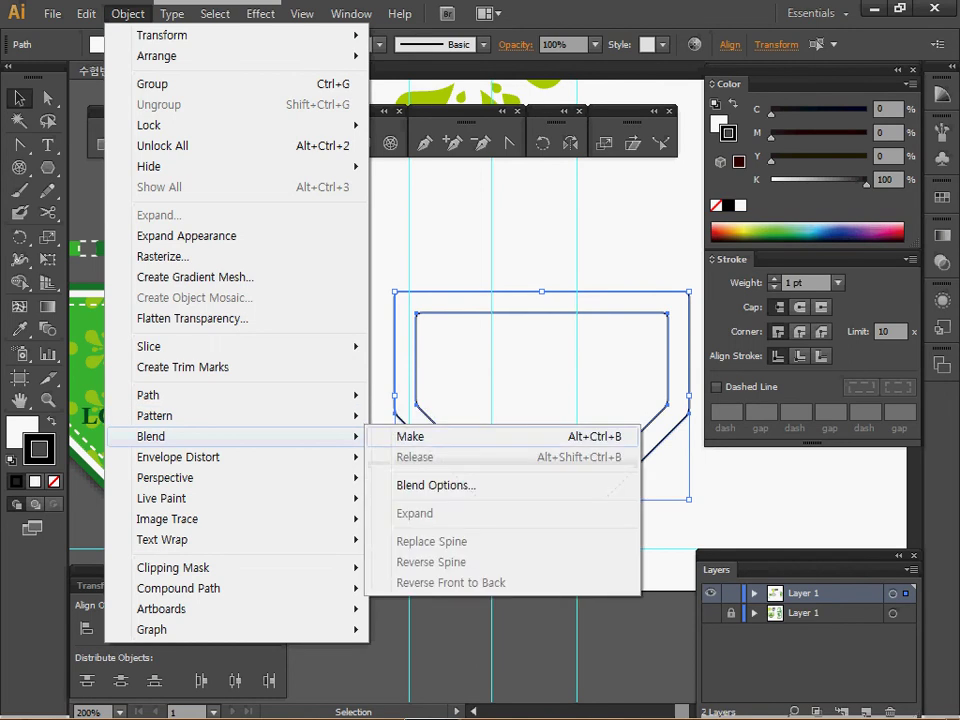
left_click(400, 435)
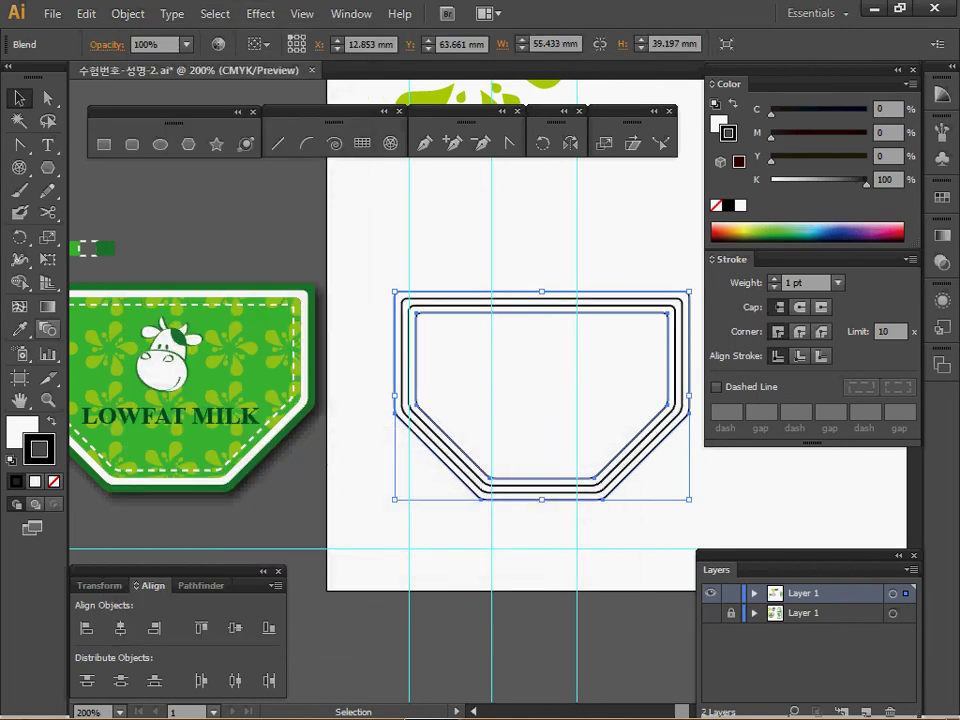
double_click(47, 329)
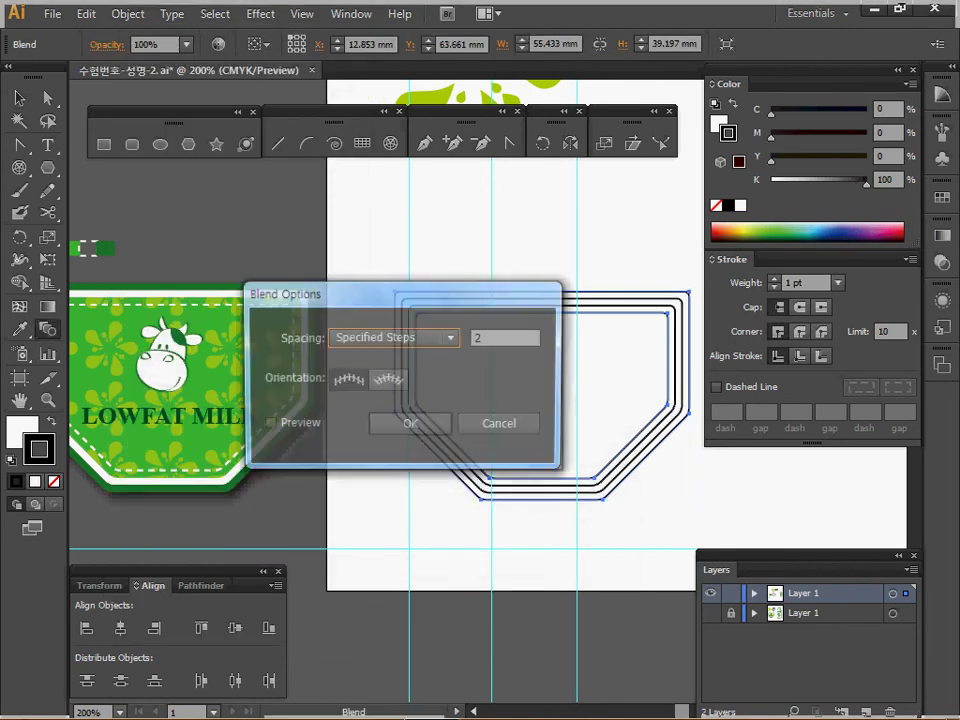
key("Tab")
key("Tab")
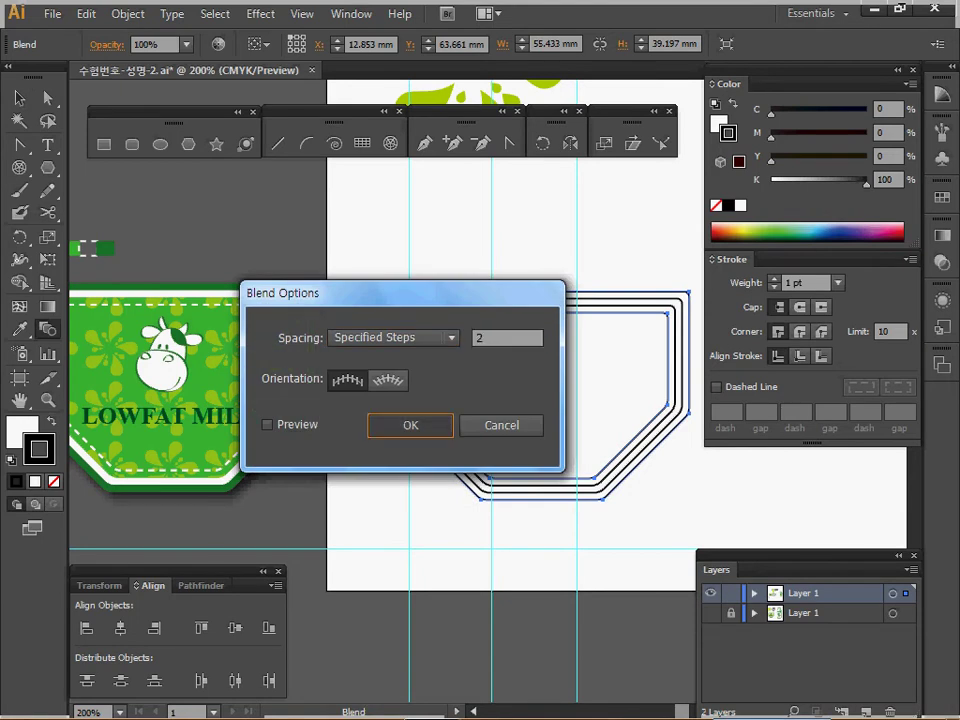
key("Return")
Expand the blend into separate outlines, expand their rounded-corner appearance, and clear the selection
left_click(128, 13)
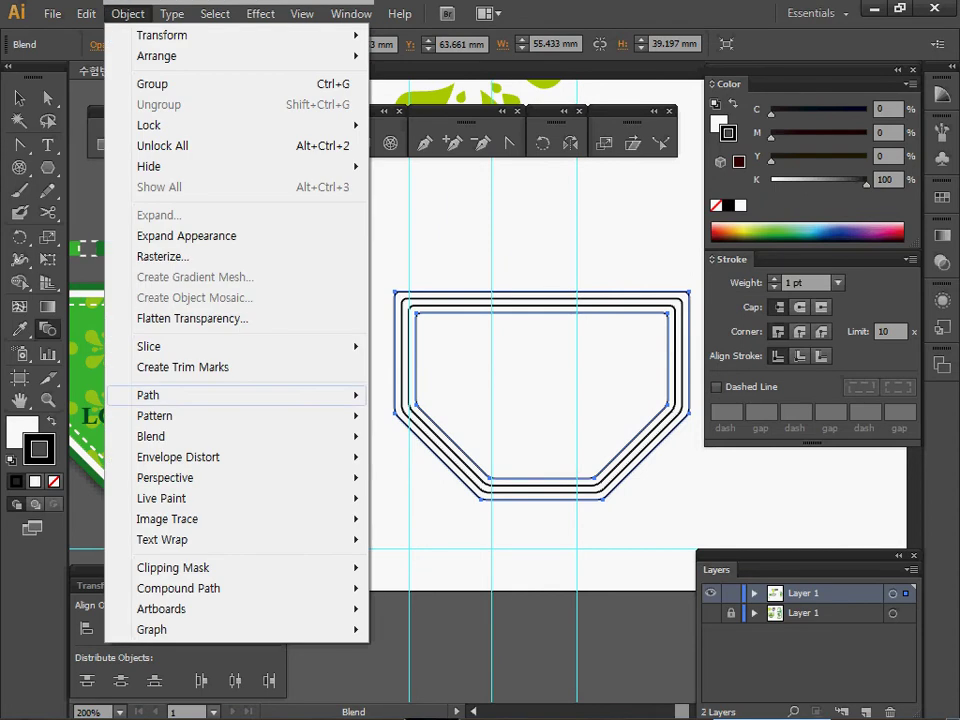
mouse_move(180, 436)
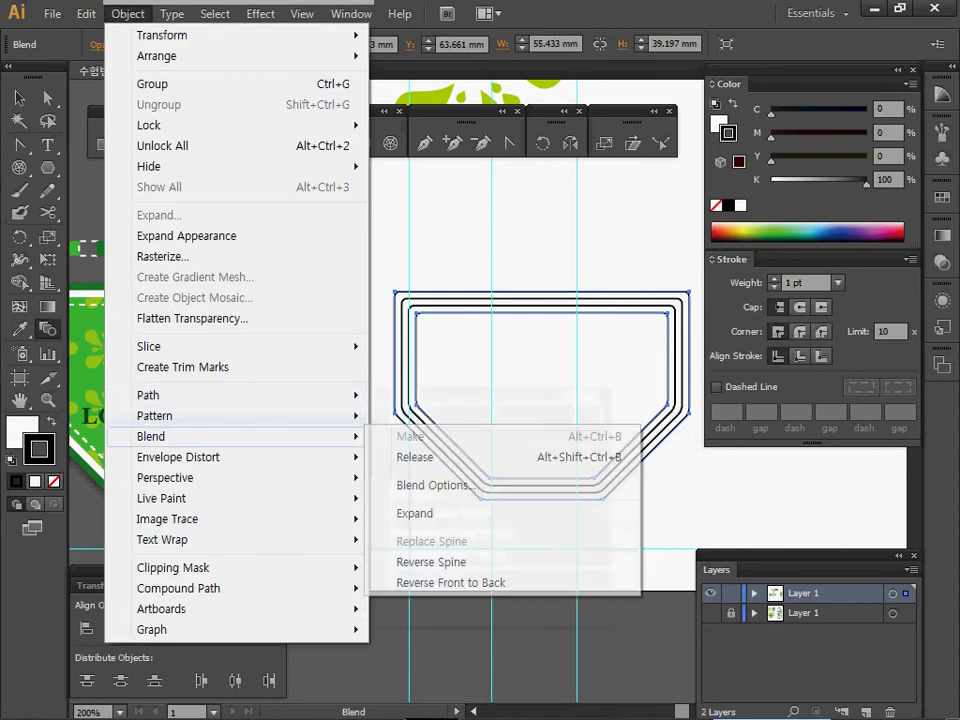
left_click(414, 513)
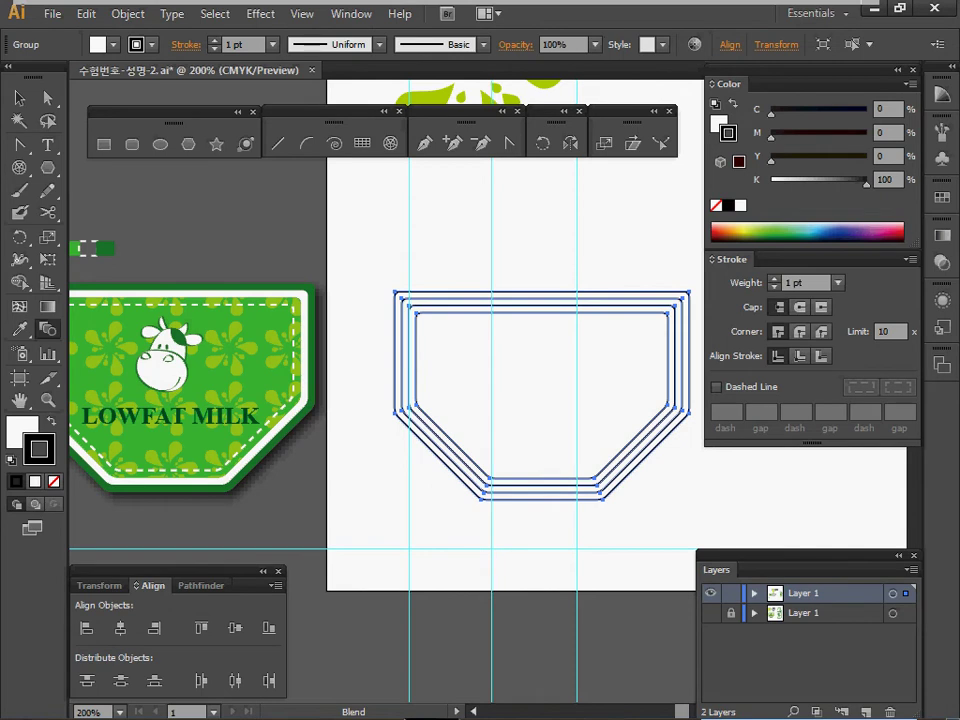
left_click(128, 13)
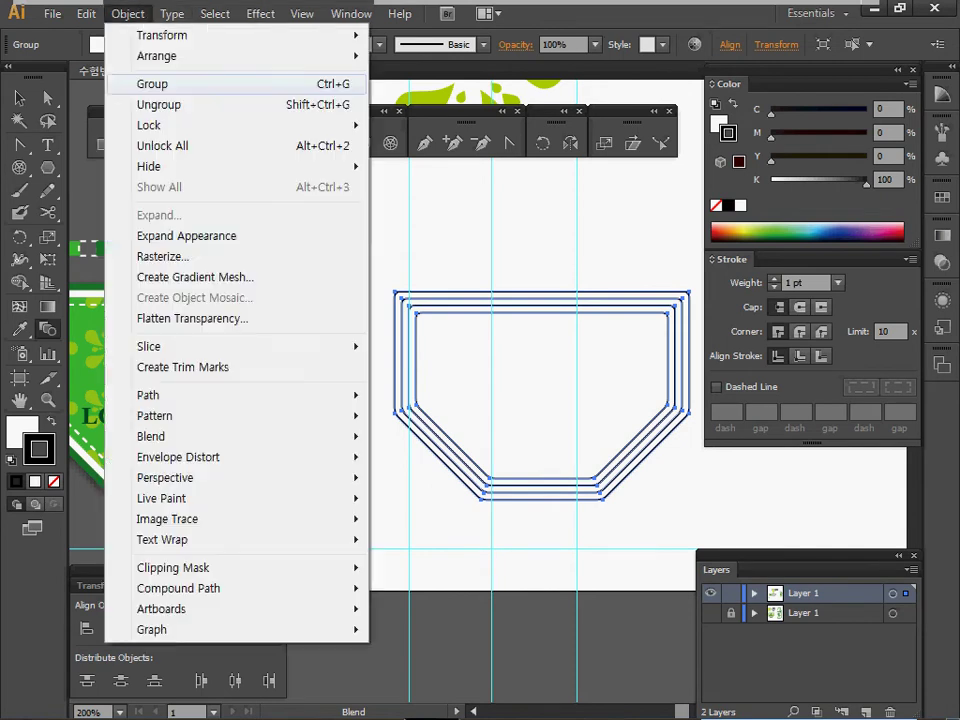
left_click(152, 83)
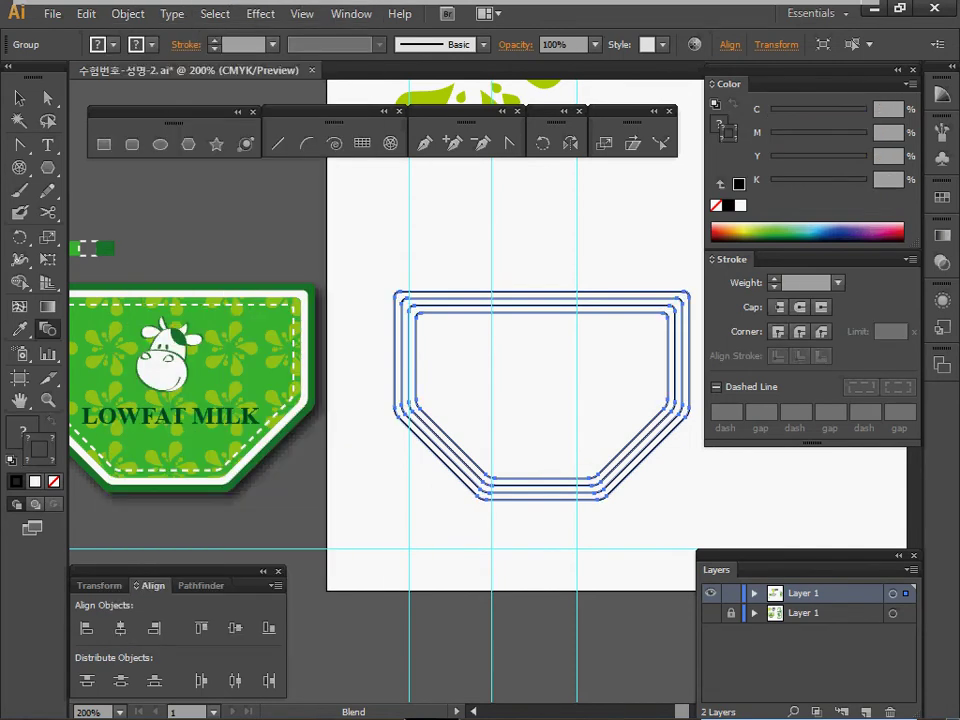
key("ctrl+shift+a")
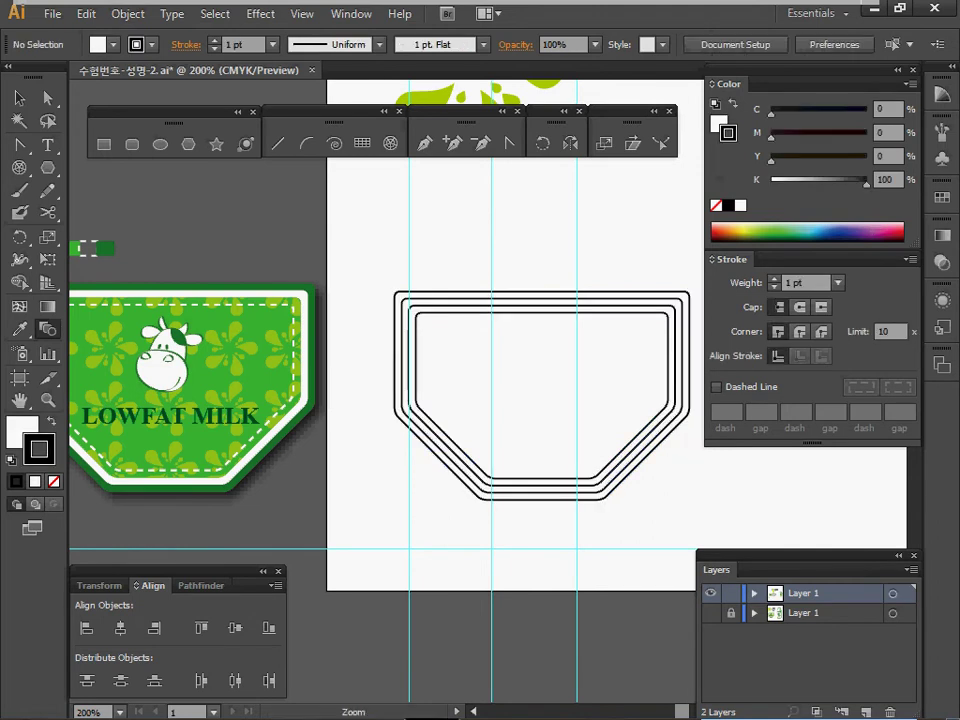
Isolate the outline group and give its outermost shape the dark green of the reference label's border with the Eyedropper
left_click(465, 360, "ctrl")
left_click(465, 360, "ctrl")
left_click_drag(465, 360, 410, 343)
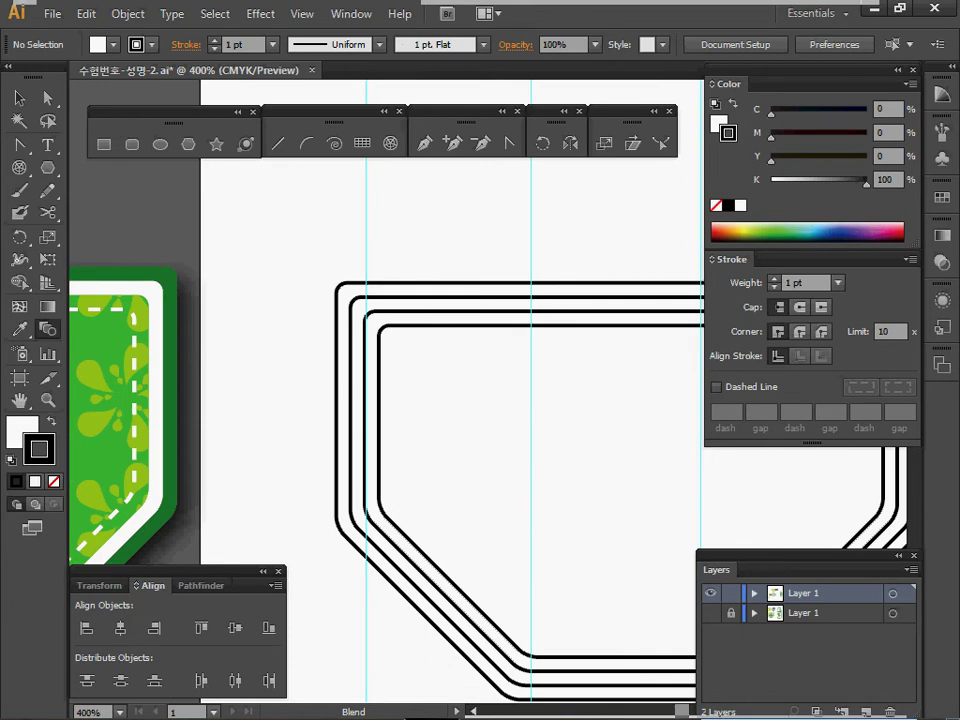
key("space")
left_click(410, 283, "ctrl")
double_click(410, 283, "ctrl")
left_click(410, 283, "ctrl")
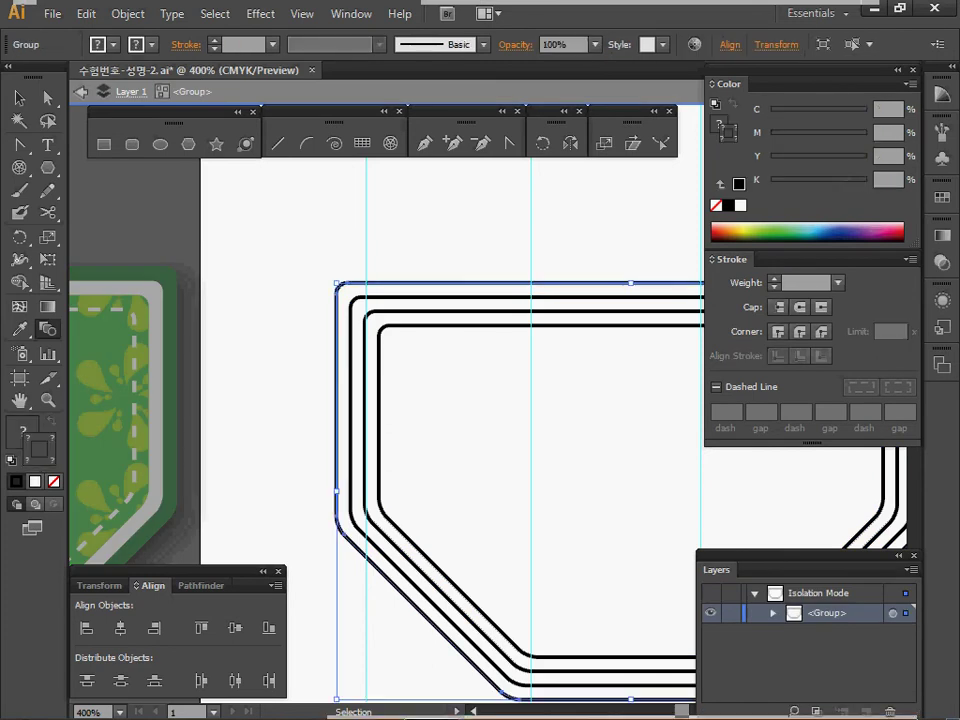
key("x")
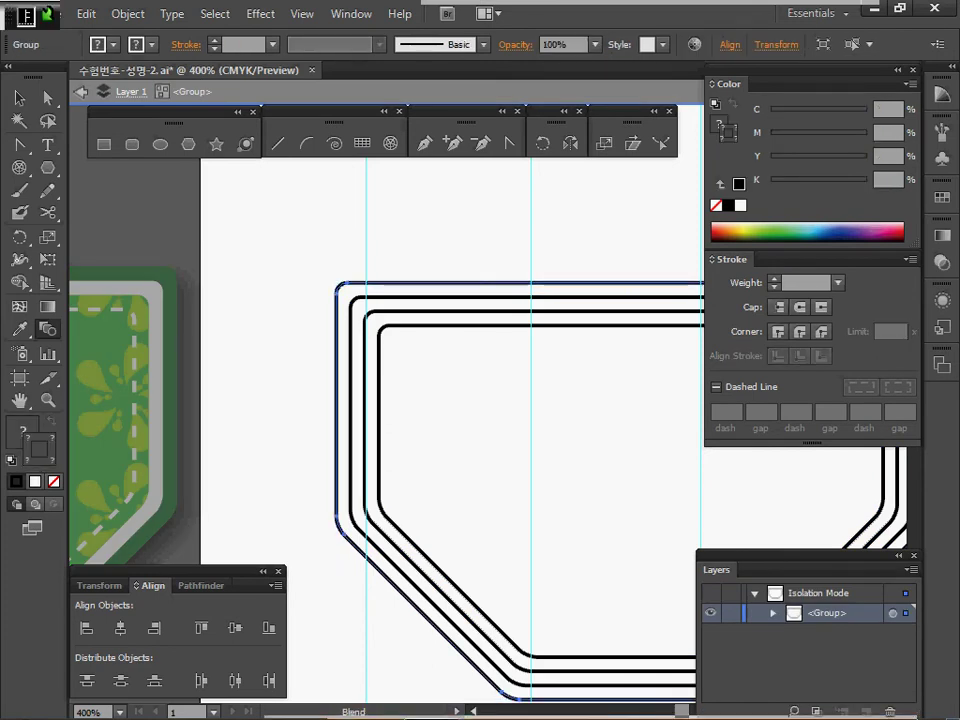
key("Hangul")
key("i")
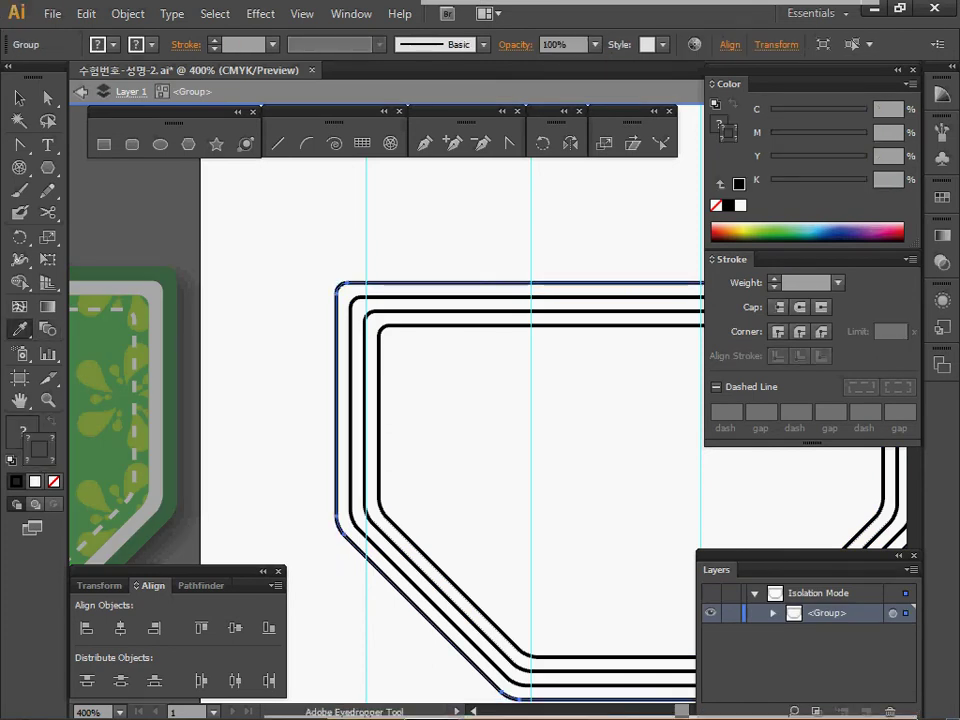
left_click(169, 320)
Sample the reference label's white border onto the second outline and the bright green swatch above it onto the third
left_click(359, 468, "ctrl")
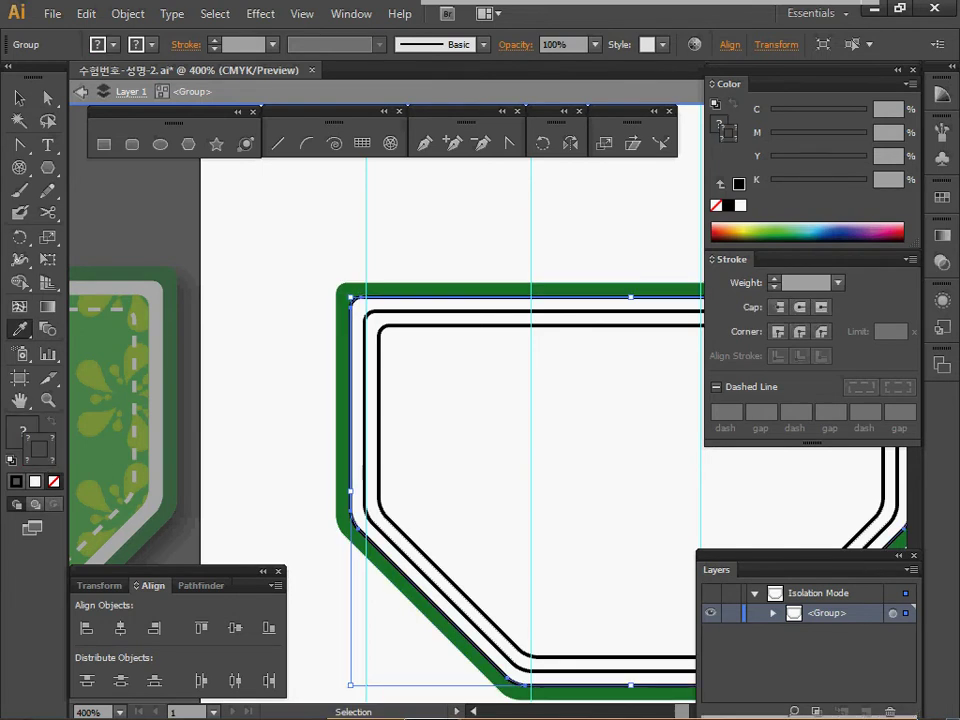
left_click(155, 325)
left_click(365, 468, "ctrl")
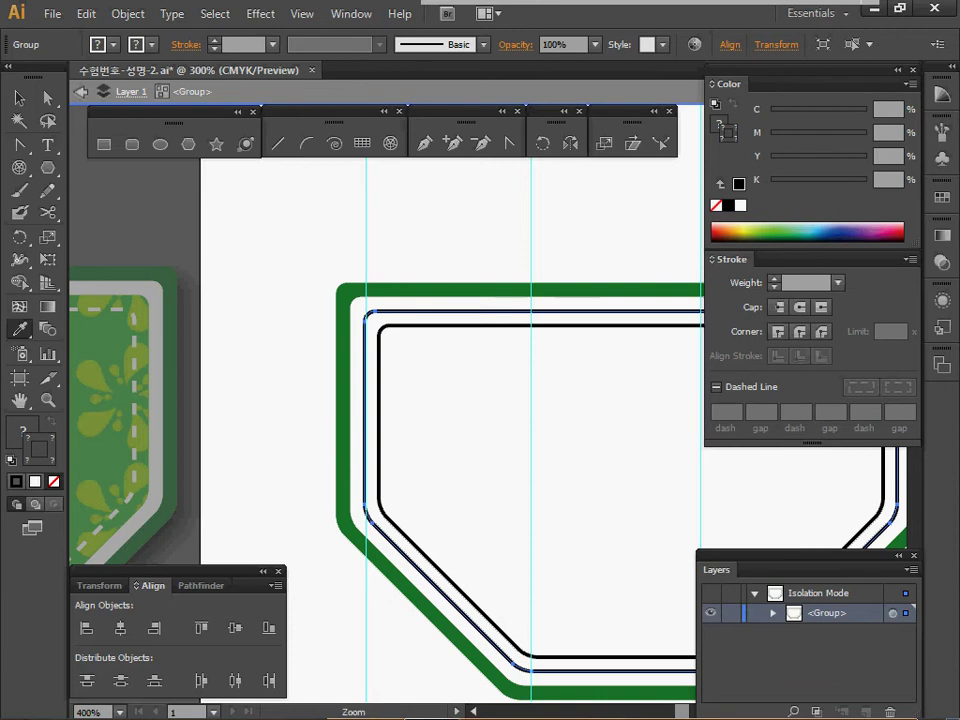
left_click(211, 352, "ctrl+alt")
left_click(97, 287)
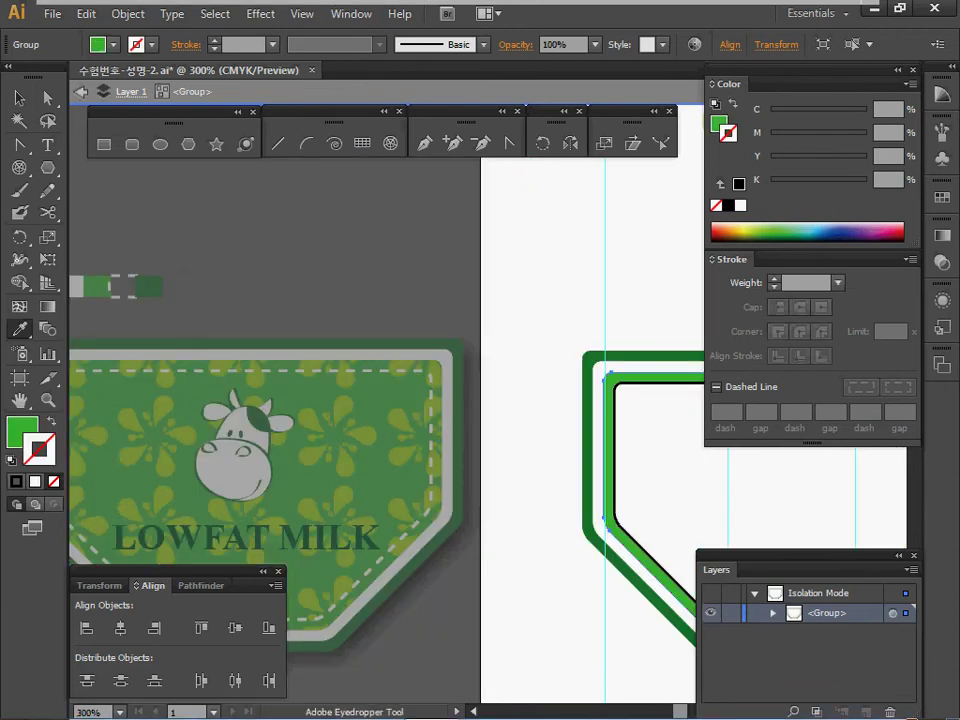
Sample the white dashed-stitch swatch above the reference label onto the innermost outline, clear the selection and leave isolation mode
left_click(614, 452, "ctrl")
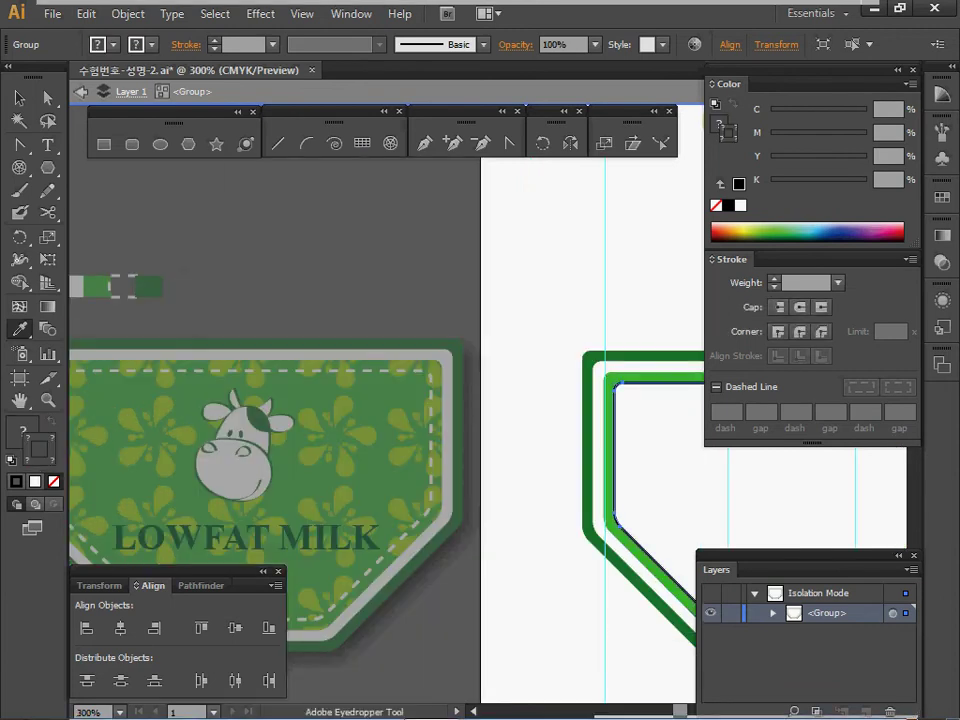
left_click(122, 277)
left_click(597, 433, "ctrl")
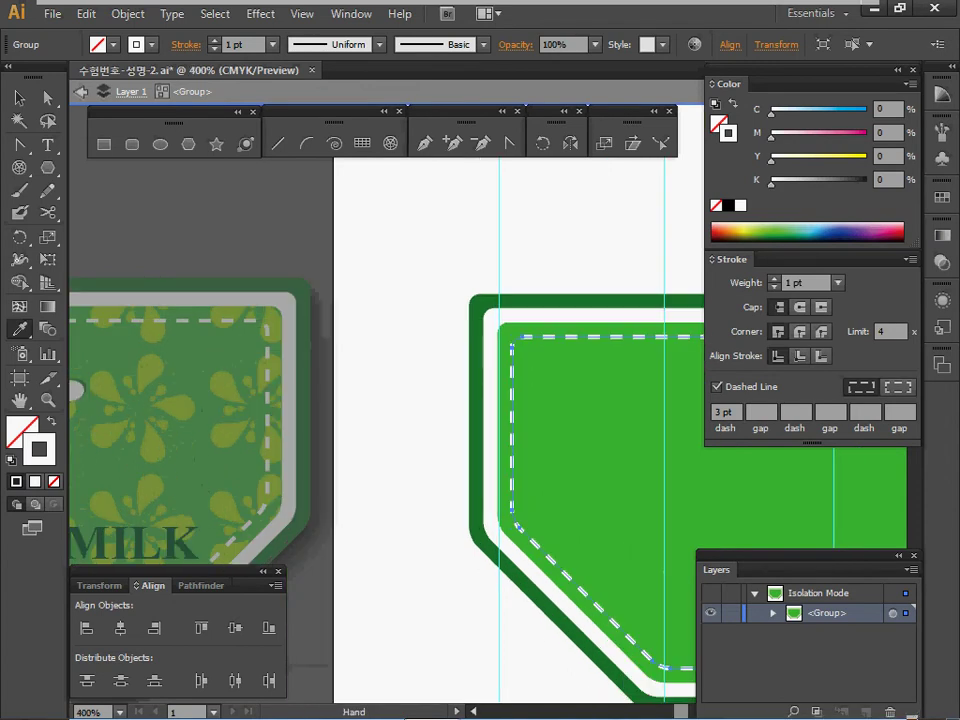
left_click(588, 396, "ctrl+alt")
left_click(565, 396, "ctrl")
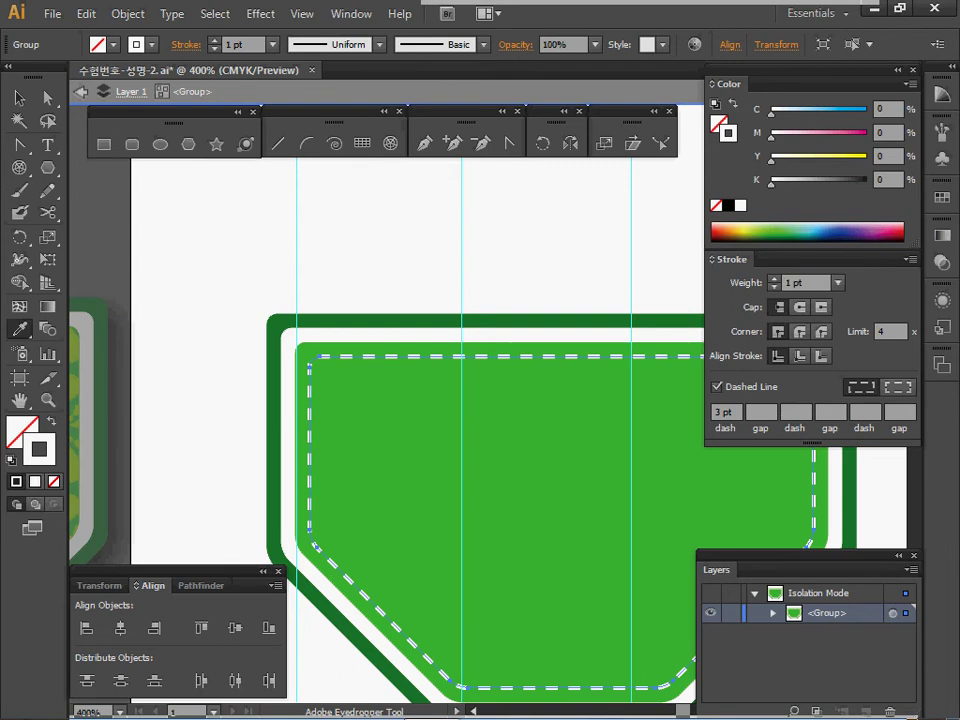
left_click(486, 426, "ctrl+alt")
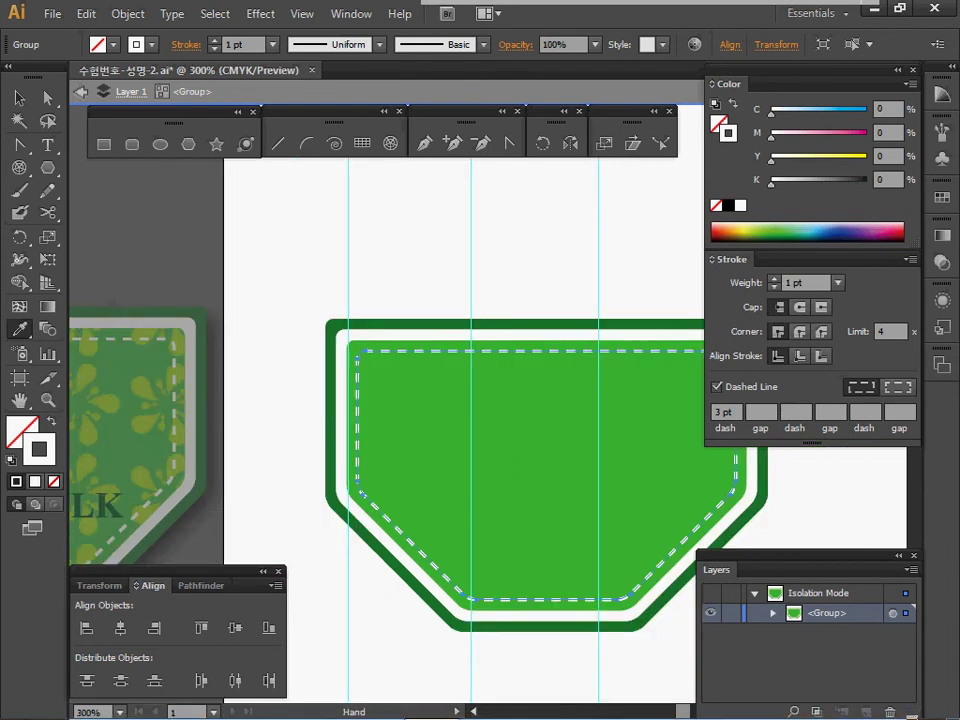
key("ctrl+shift+a")
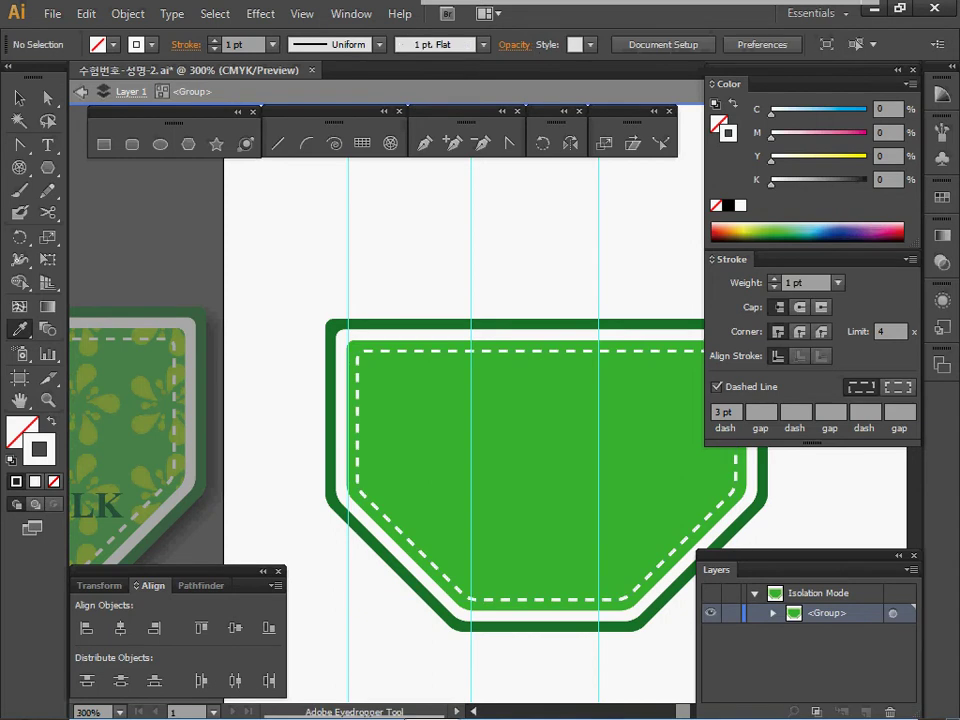
double_click(500, 250, "ctrl")
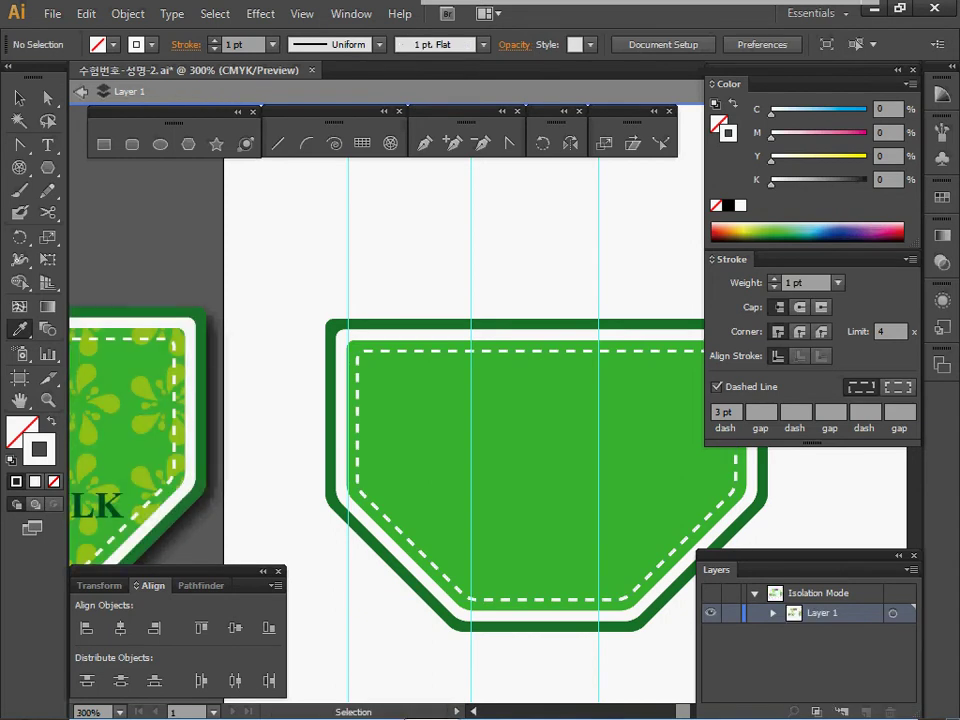
key("Escape")
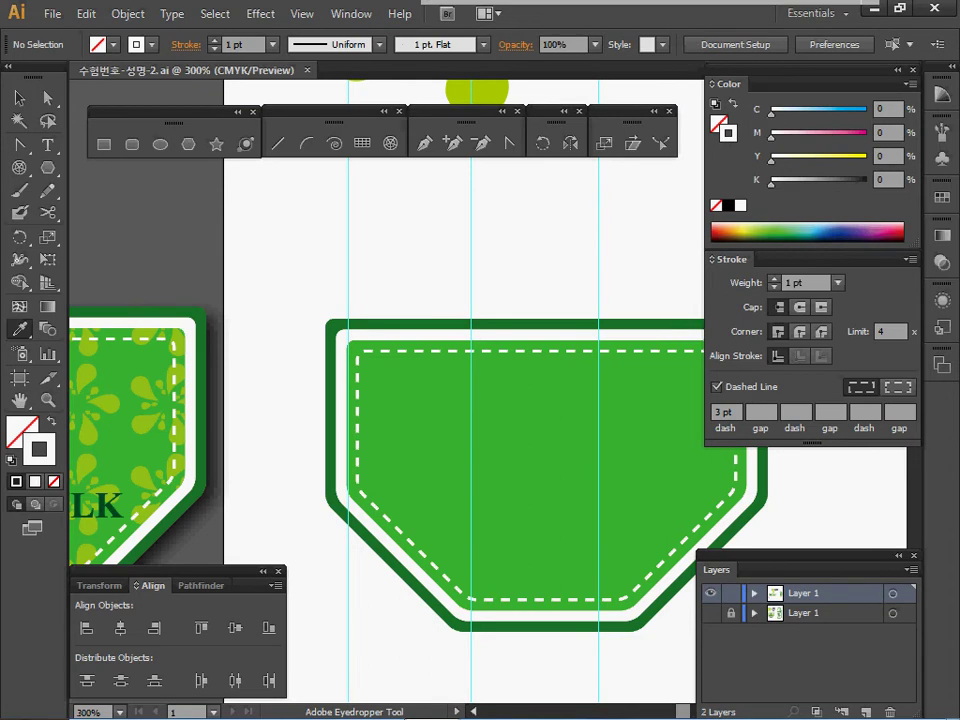
Copy the cow drawing above the label and paste a duplicate of it
left_click(430, 330, "ctrl+alt")
left_click_drag(430, 330, 212, 640)
key("v")
mouse_move(418, 168)
left_mouse_down()
mouse_move(554, 261)
mouse_move(557, 276)
left_mouse_up()
left_click_drag(470, 190, 463, 442)
key("space")
left_click_drag(450, 490, 531, 192)
key("ctrl+c")
key("ctrl+v")
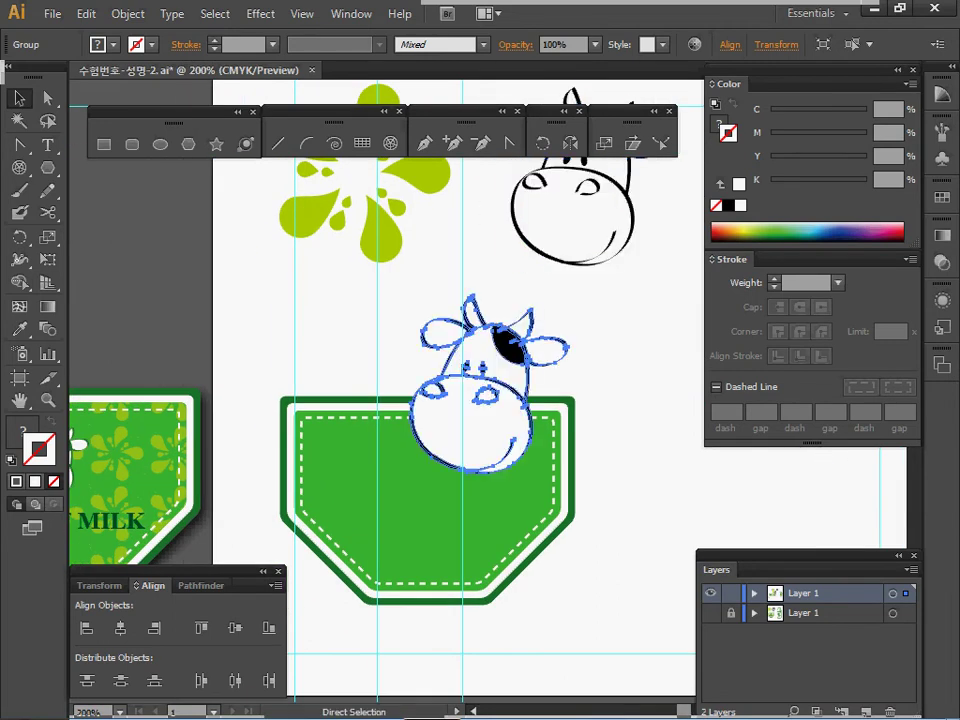
Move the pasted cow onto the green label and scale it down to fit the upper centre as in the reference
left_click_drag(476, 425, 423, 496)
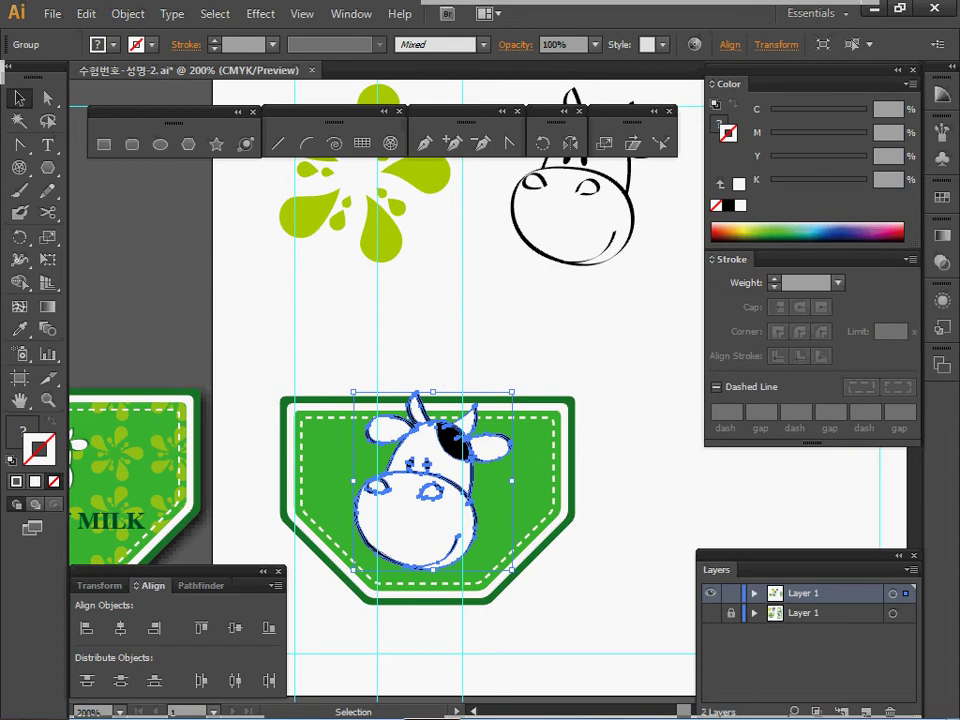
left_click_drag(511, 392, 483, 476)
left_click_drag(453, 514, 535, 400)
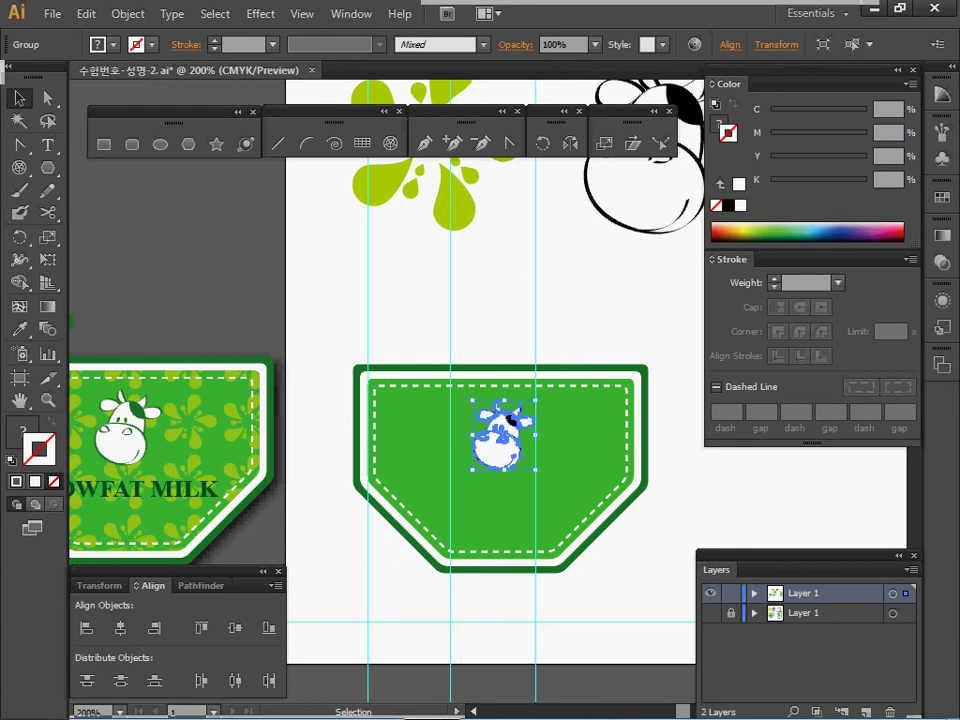
Isolate the small cow, select all shapes sharing the black patch's fill and stroke, and sample the reference's dark green swatch onto them
double_click(500, 438)
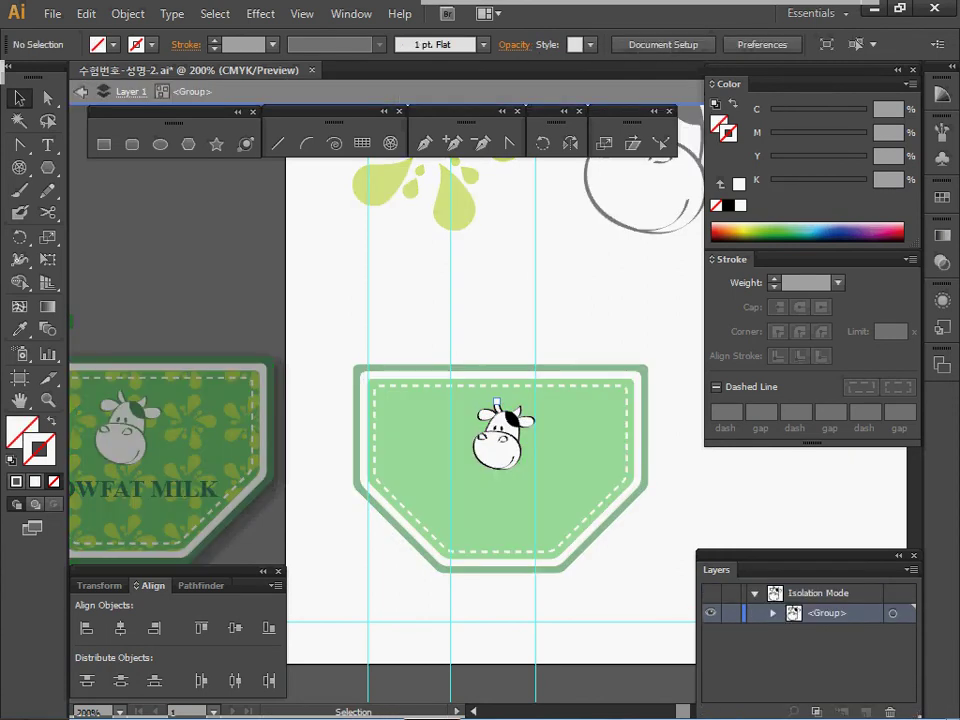
left_click(512, 419)
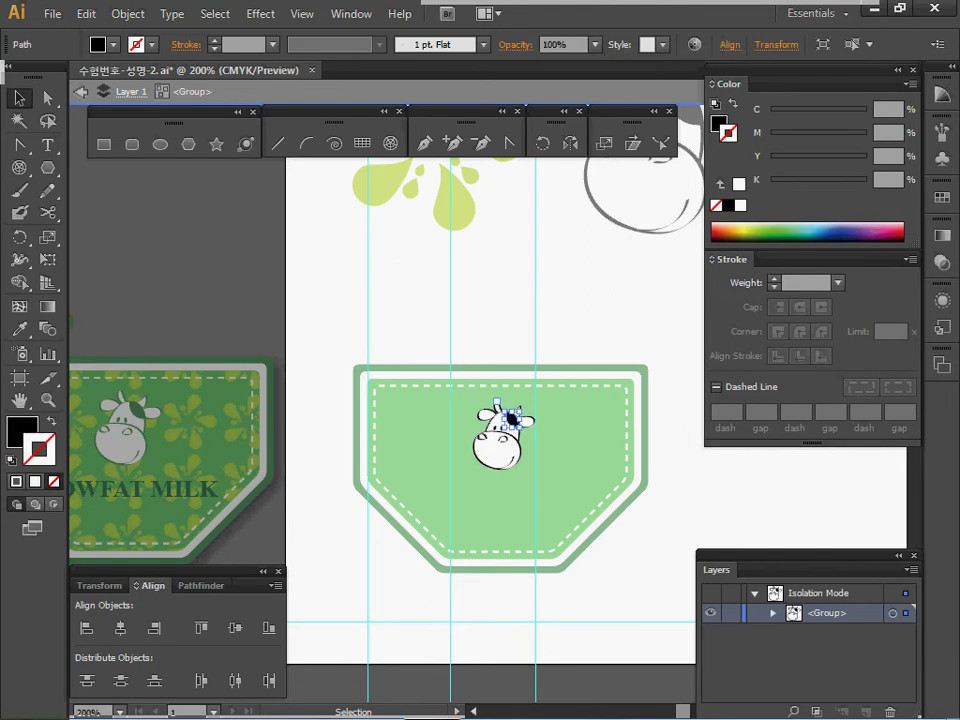
left_click(215, 14)
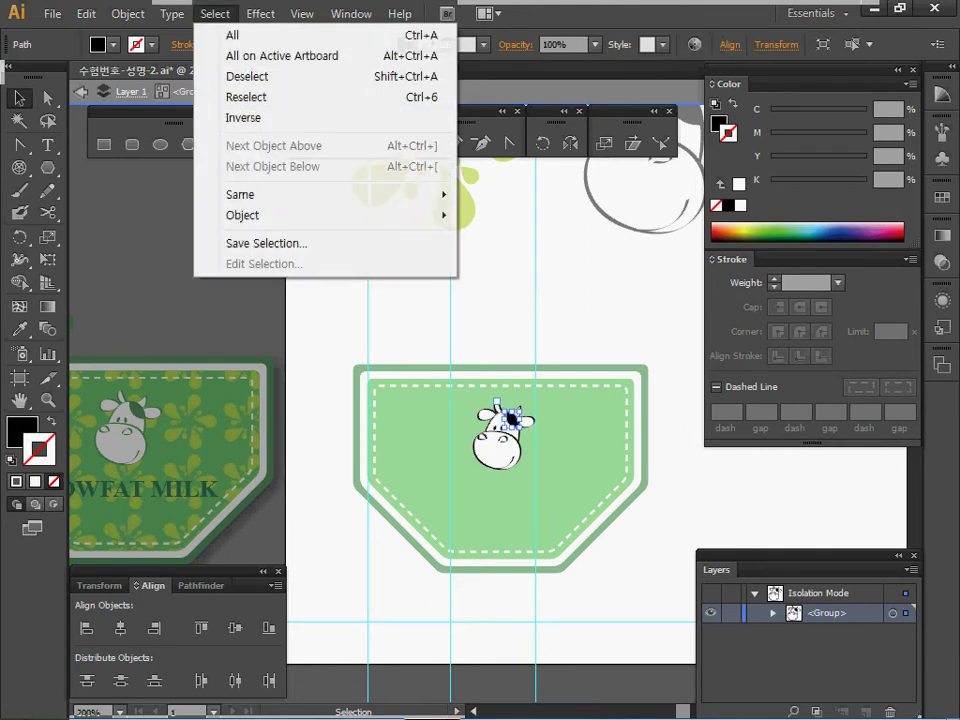
mouse_move(240, 194)
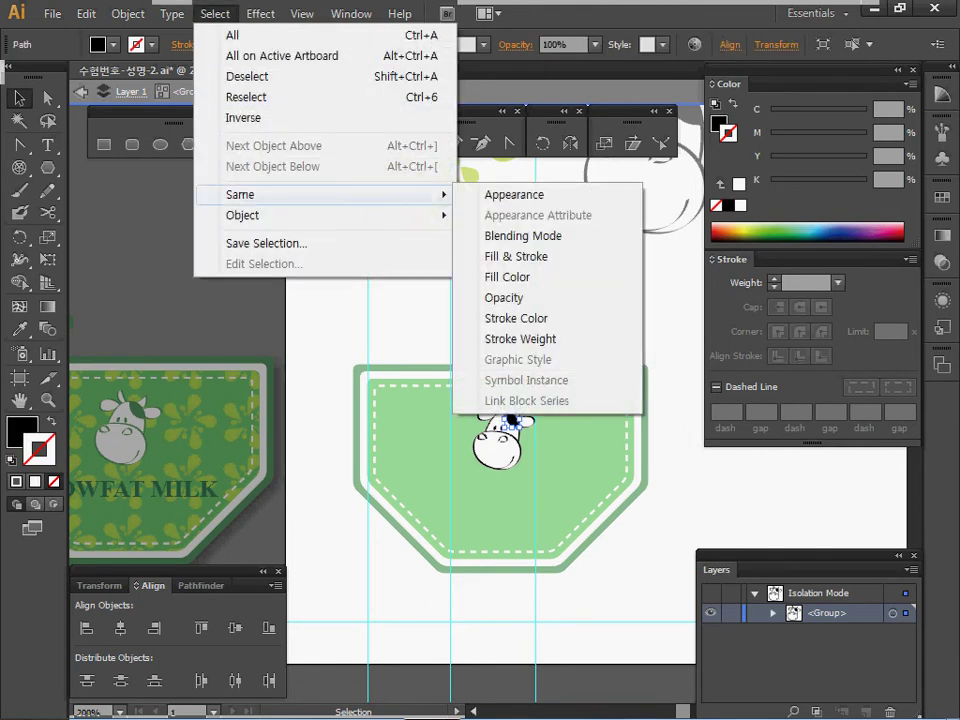
left_click(516, 256)
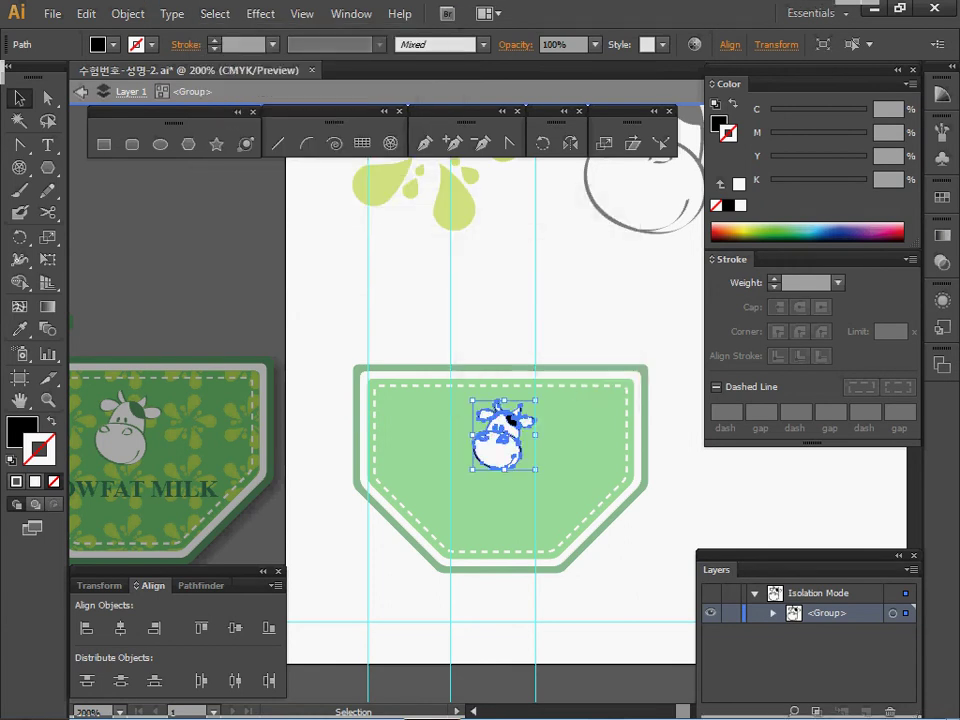
left_click_drag(337, 304, 410, 298)
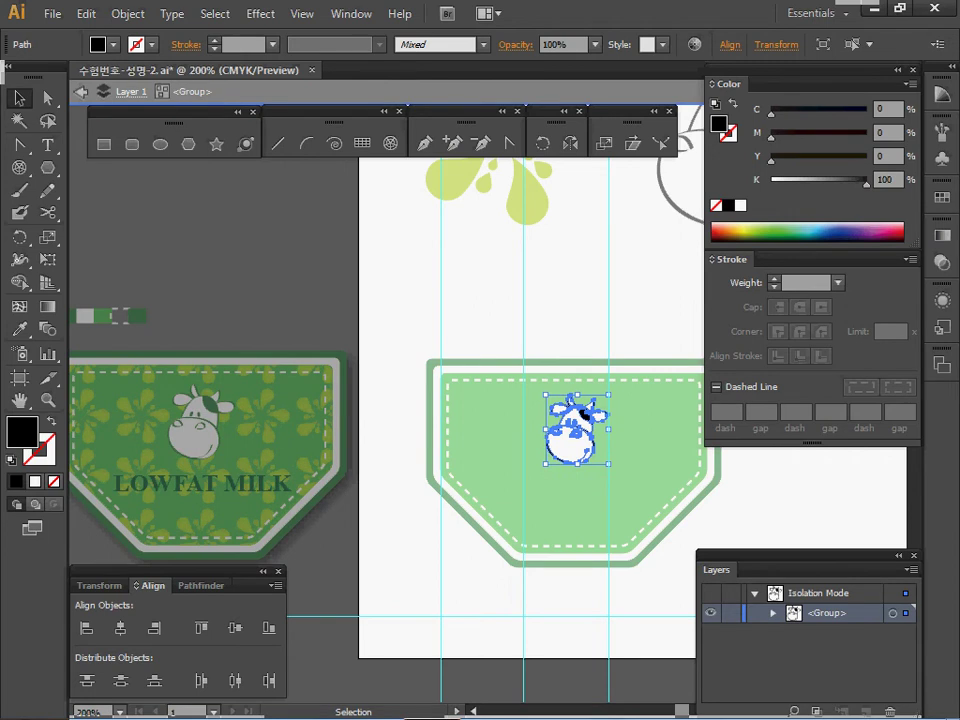
key("i")
left_click(138, 316)
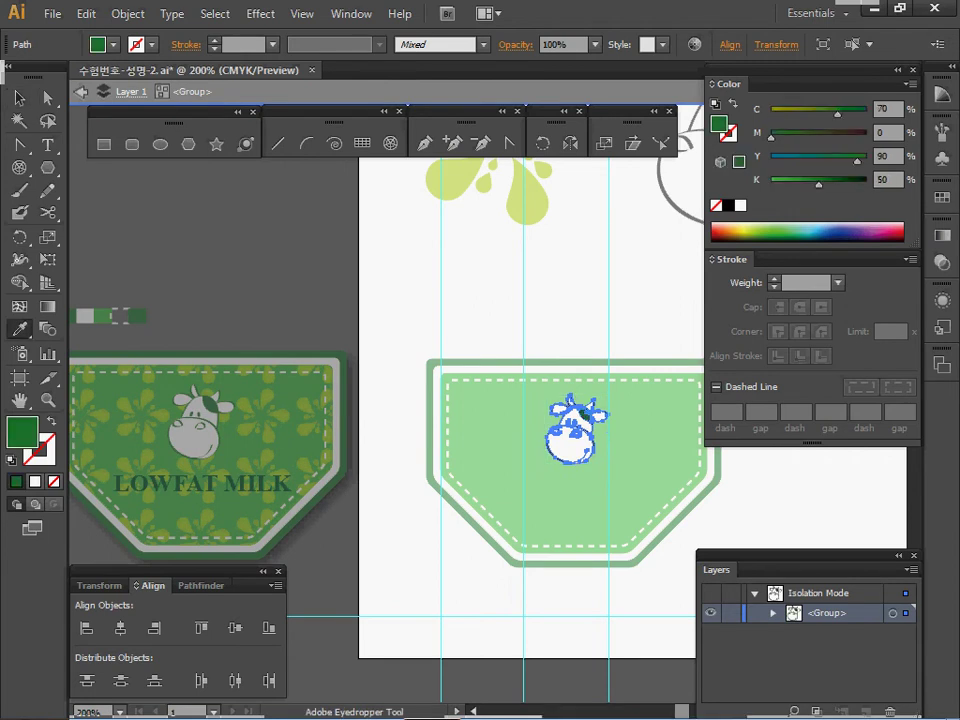
Check the recoloured cow up close, leave isolation mode and clear the selection
left_click(569, 440, "ctrl")
left_click(471, 437, "ctrl")
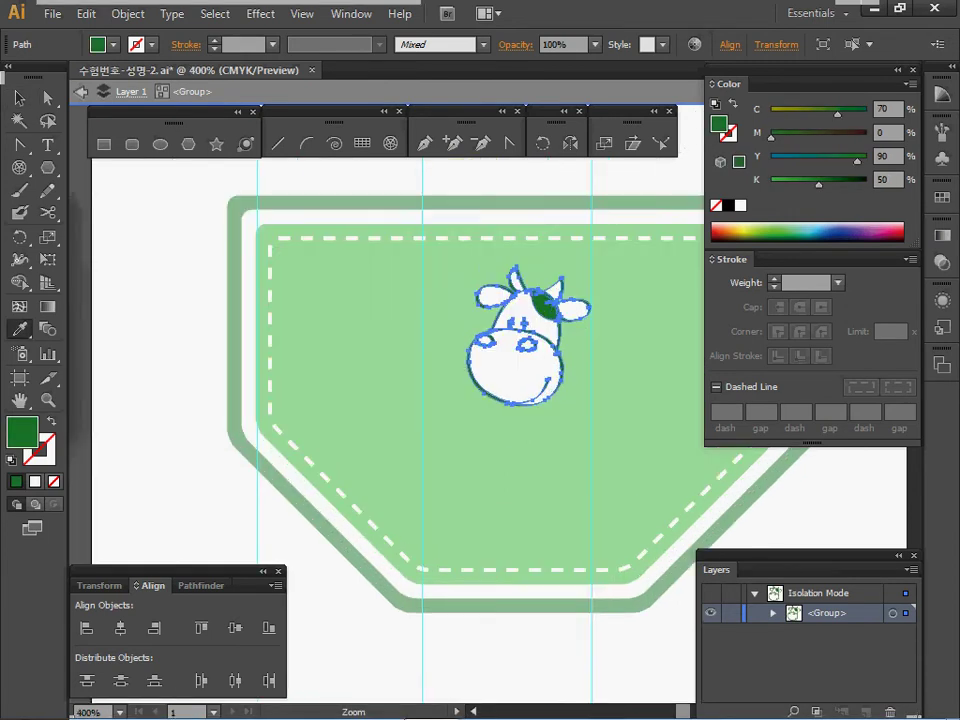
left_click(526, 409, "ctrl")
left_click_drag(520, 404, 490, 513)
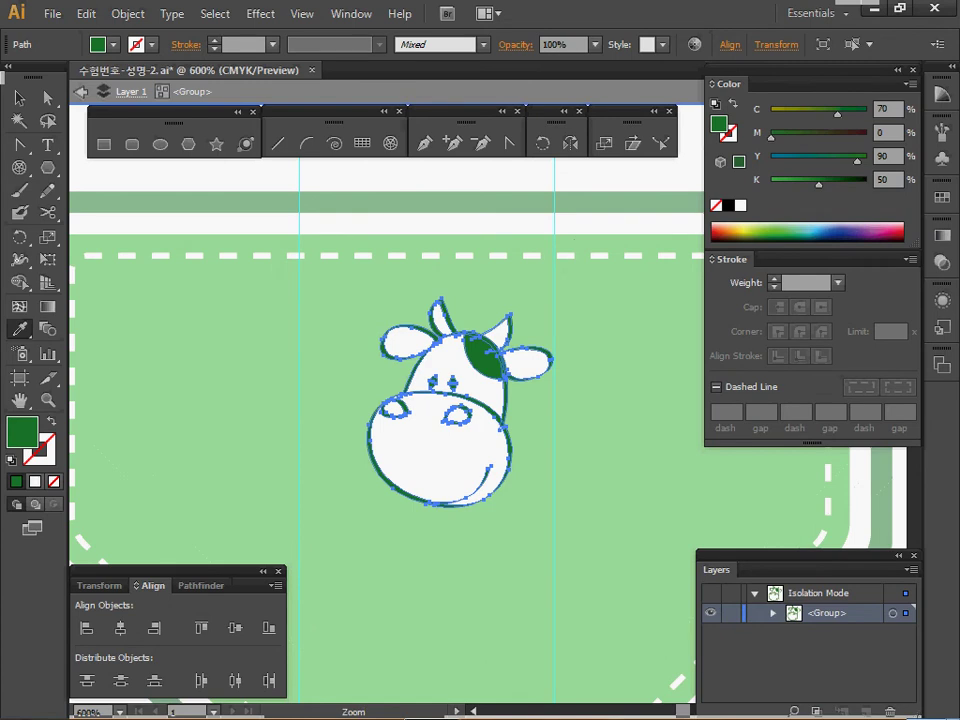
key("ctrl+minus")
key("v")
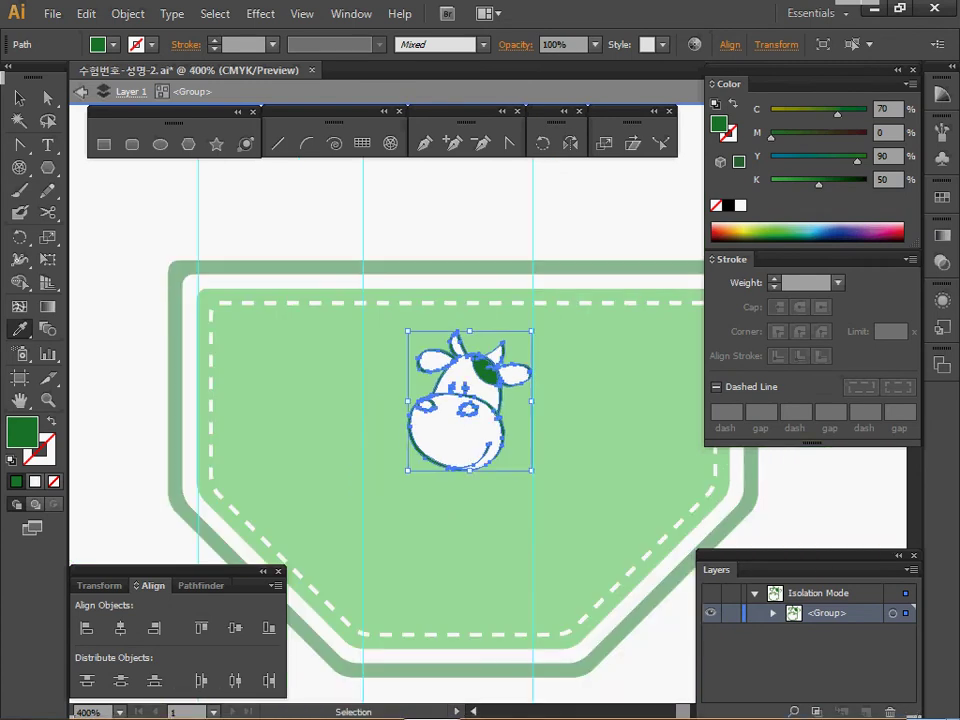
key("Escape")
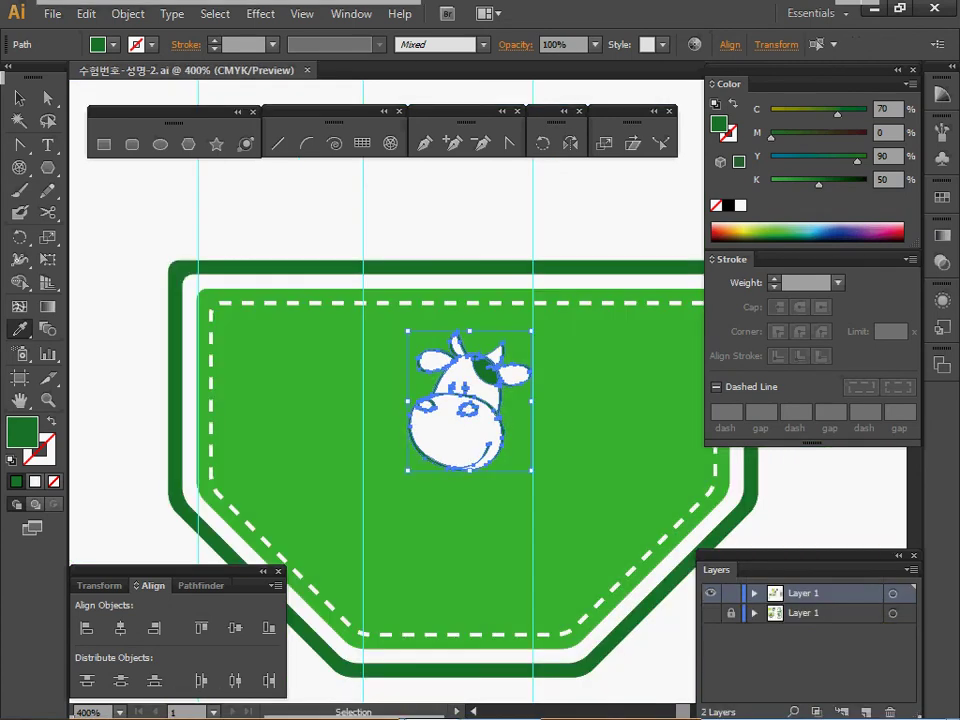
key("ctrl+shift+a")
left_click(462, 416, "ctrl+alt")
left_click(462, 416, "ctrl+alt")
left_click_drag(462, 416, 496, 412)
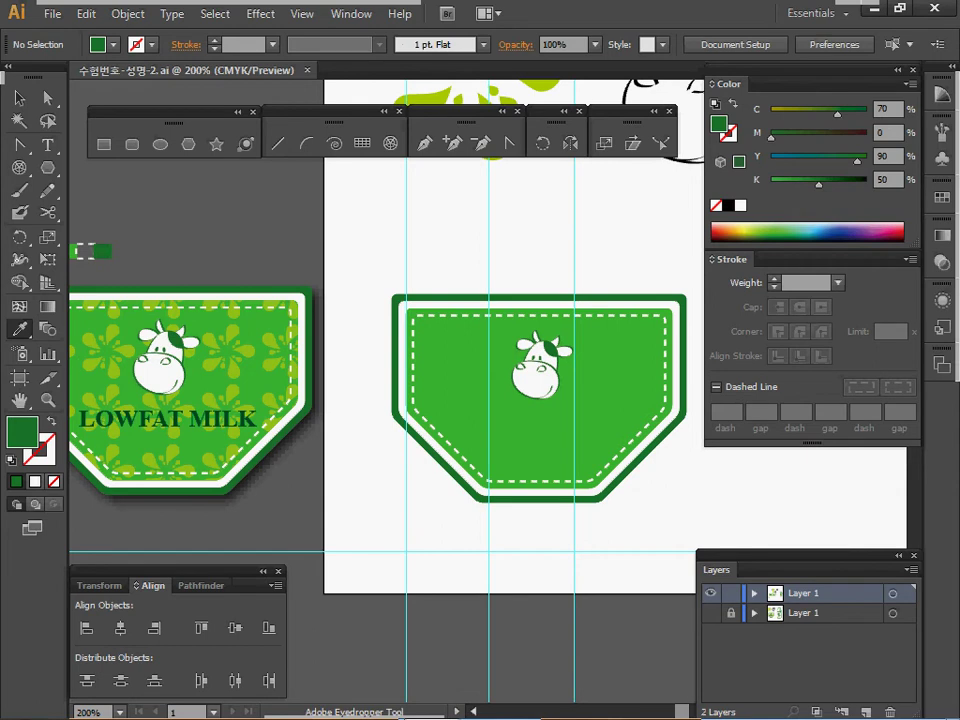
Duplicate the label's bright green inner shape in front of itself and fill the copy with the 우유 방울 pattern swatch
left_click(520, 436, "ctrl")
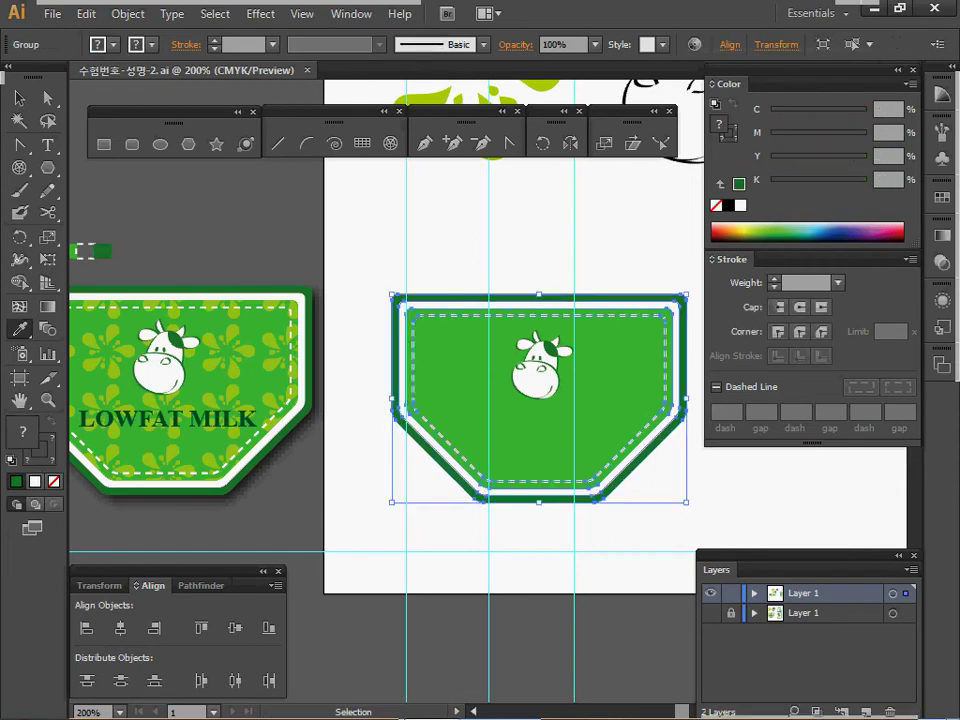
left_click(48, 98)
left_click(362, 250)
left_click(490, 425)
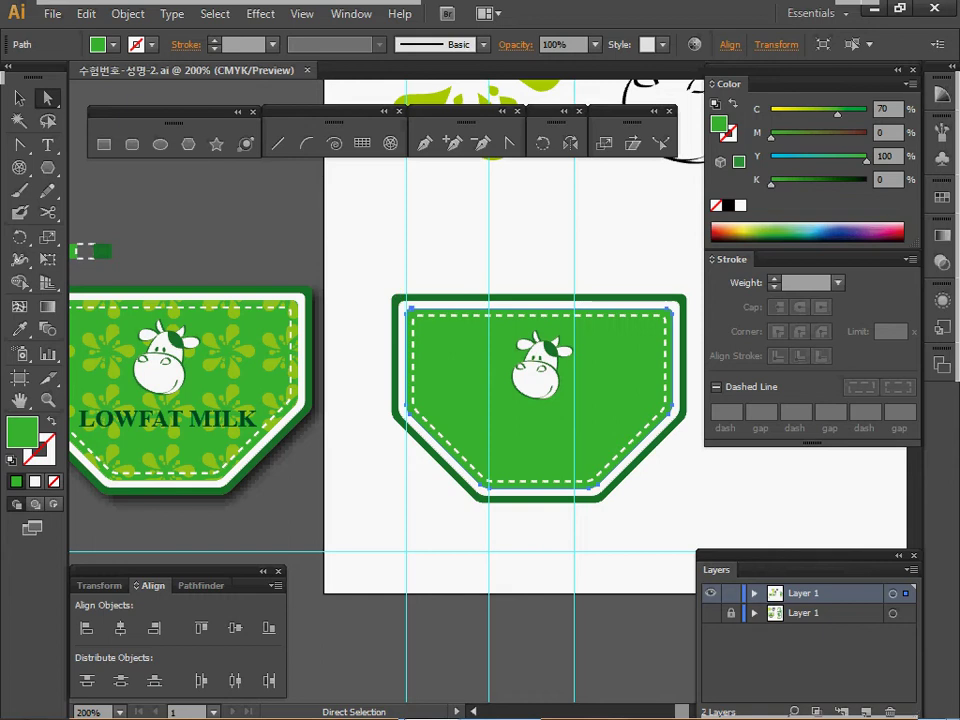
key("v")
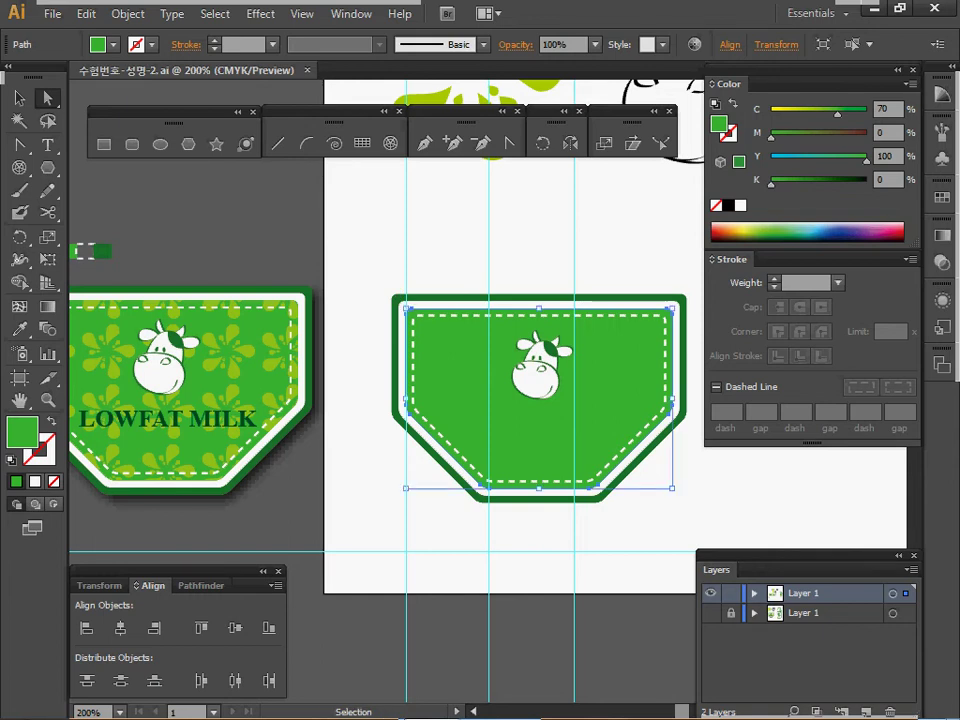
key("a")
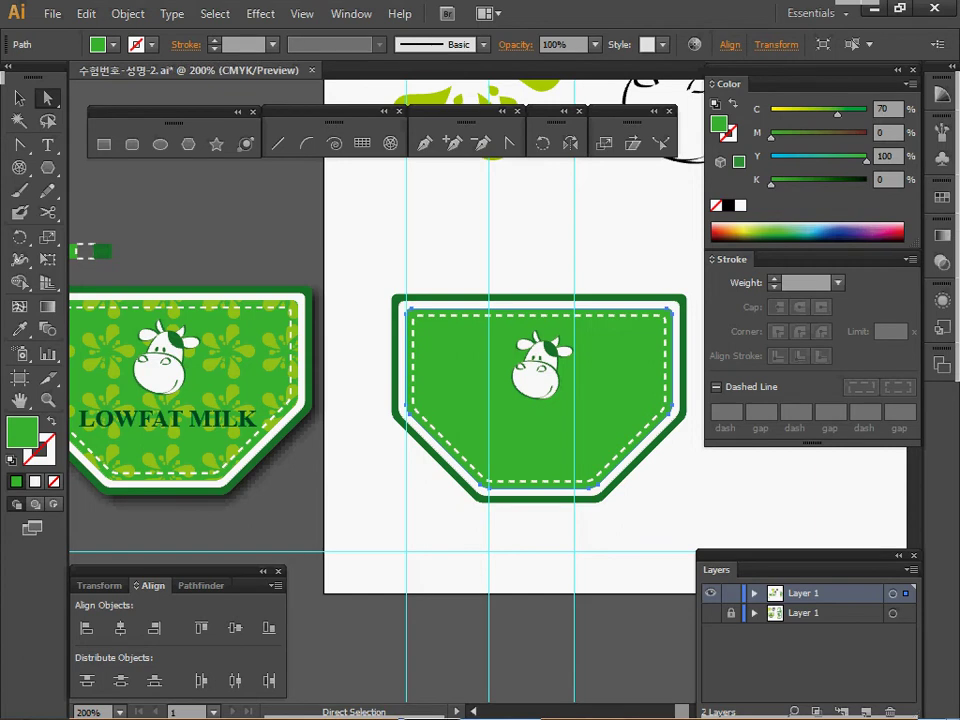
left_click(941, 197)
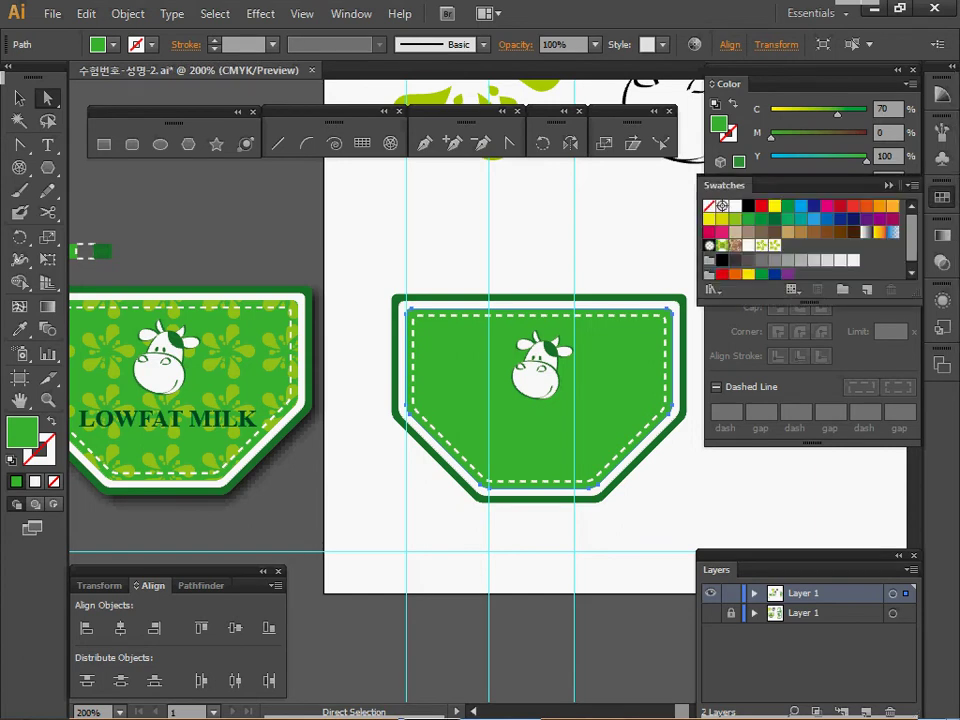
left_click(775, 245)
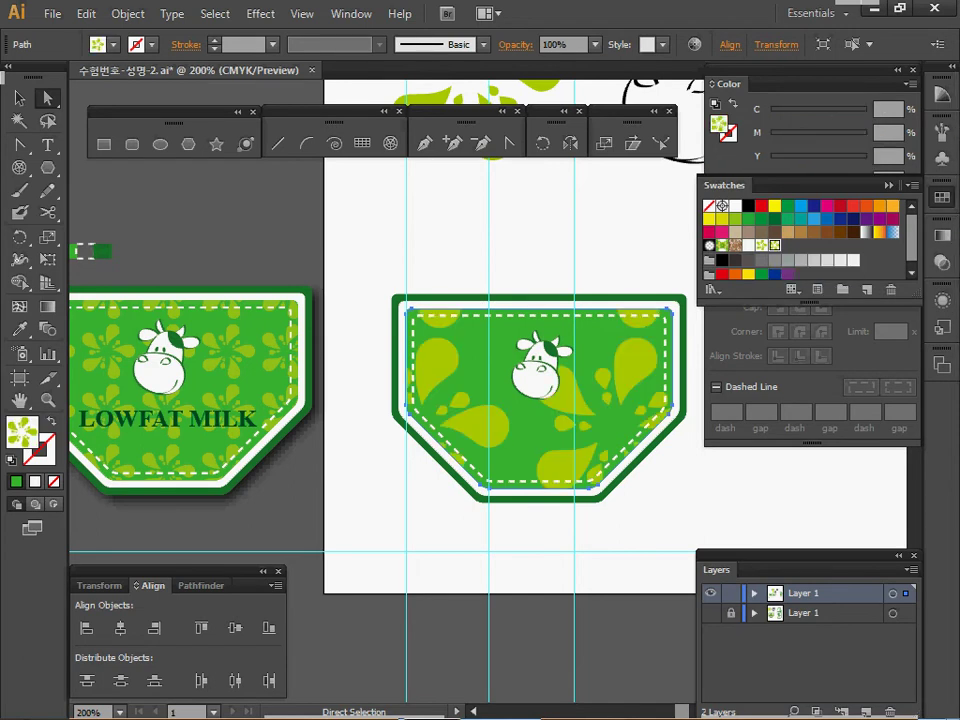
left_click(889, 185)
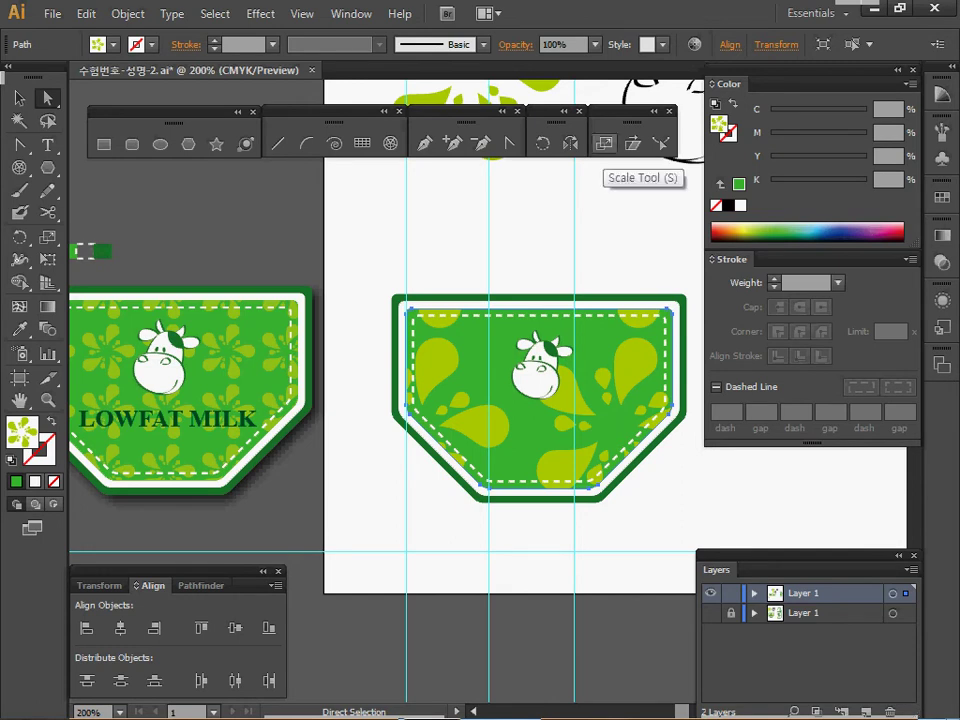
Scale only the pattern inside the label uniformly to 30%, with Transform Objects off and Transform Patterns on
double_click(604, 143)
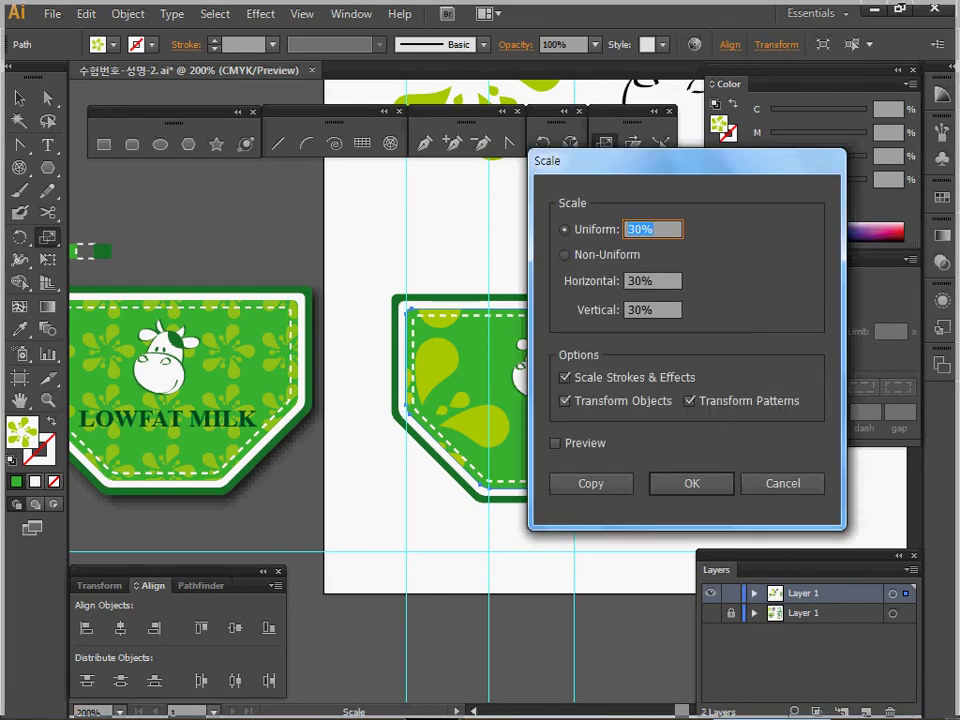
left_click(565, 401)
left_click(556, 443)
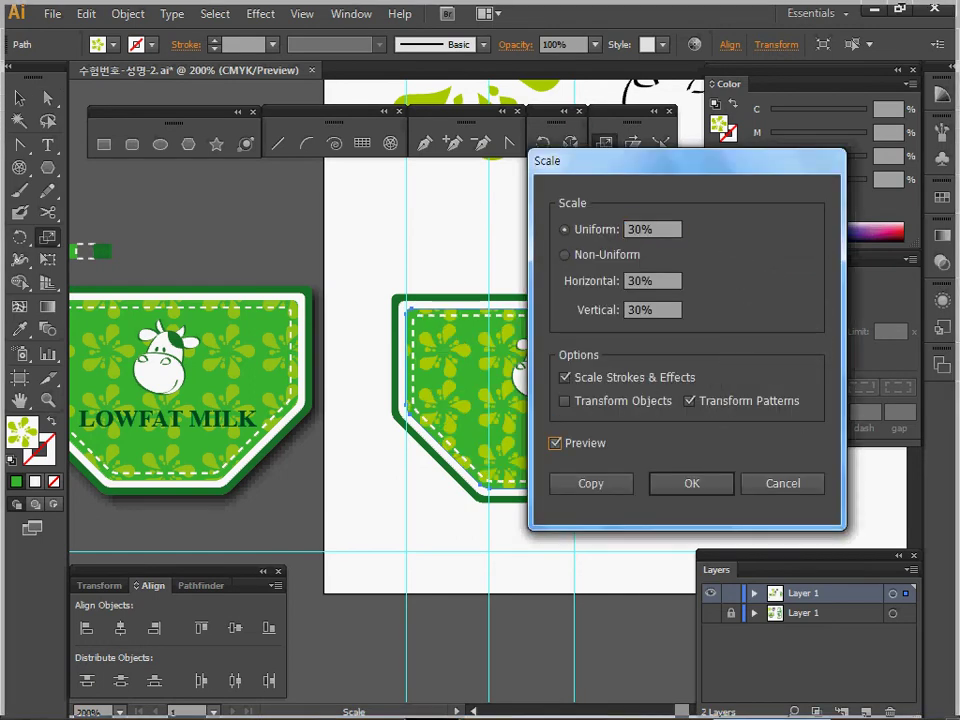
left_click_drag(640, 160, 717, 153)
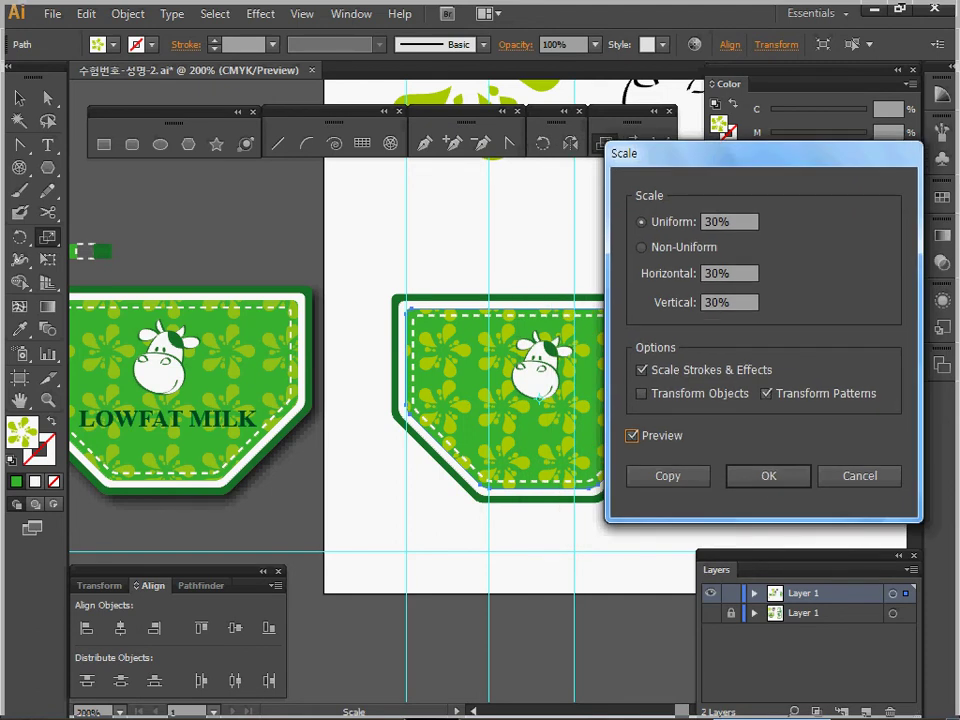
left_click_drag(738, 222, 701, 222)
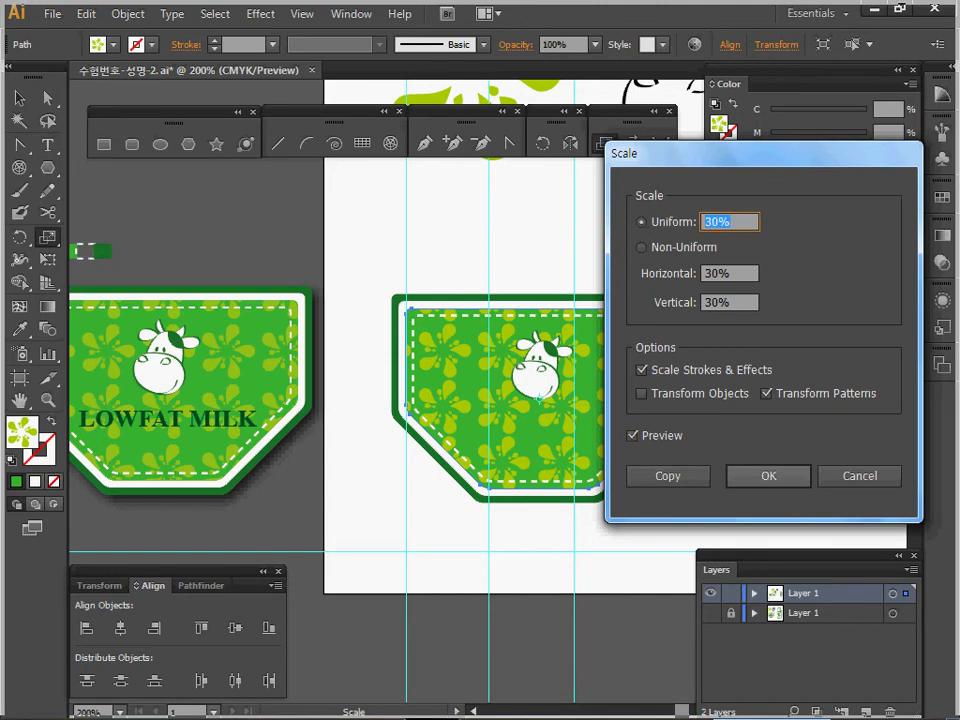
key("Return")
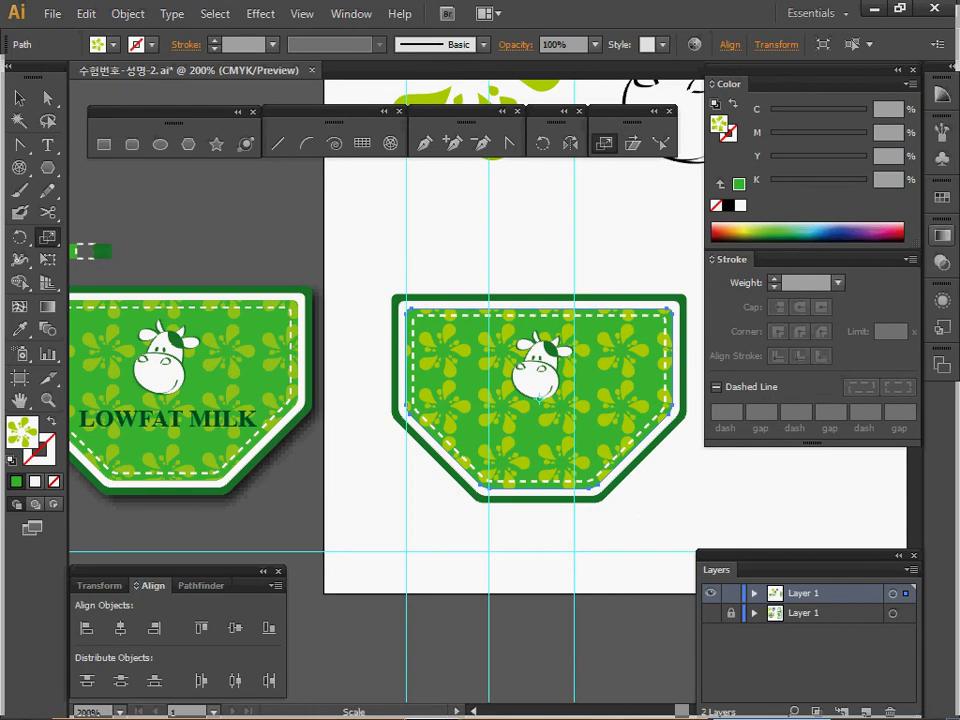
Set the label's pattern-filled shape to 70% opacity, save the file and clear the selection
left_click(942, 262)
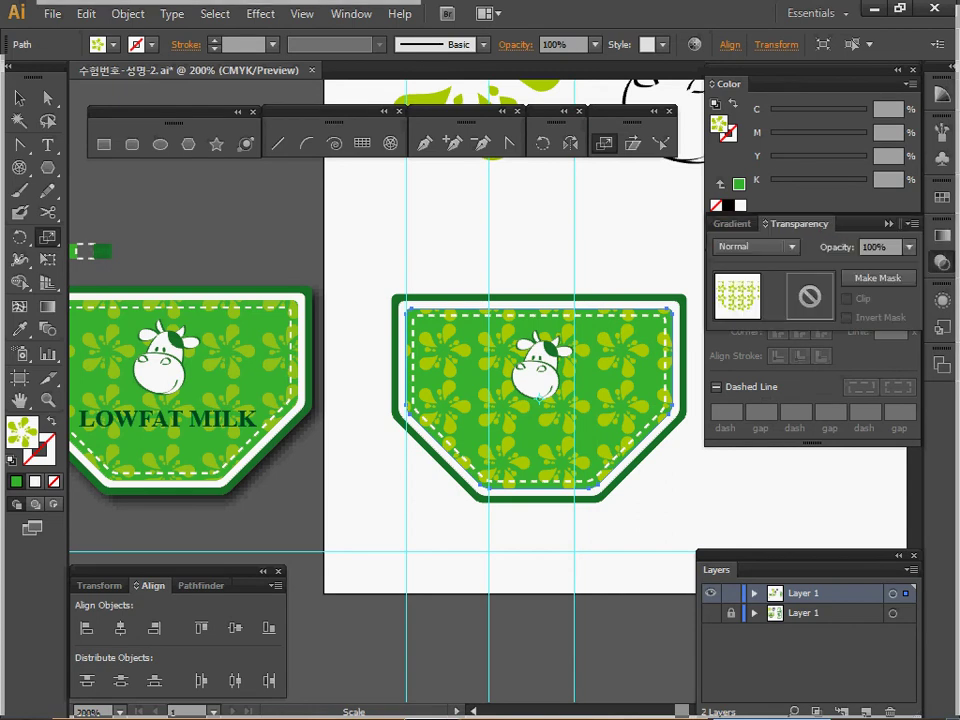
left_click(909, 247)
left_click(884, 410)
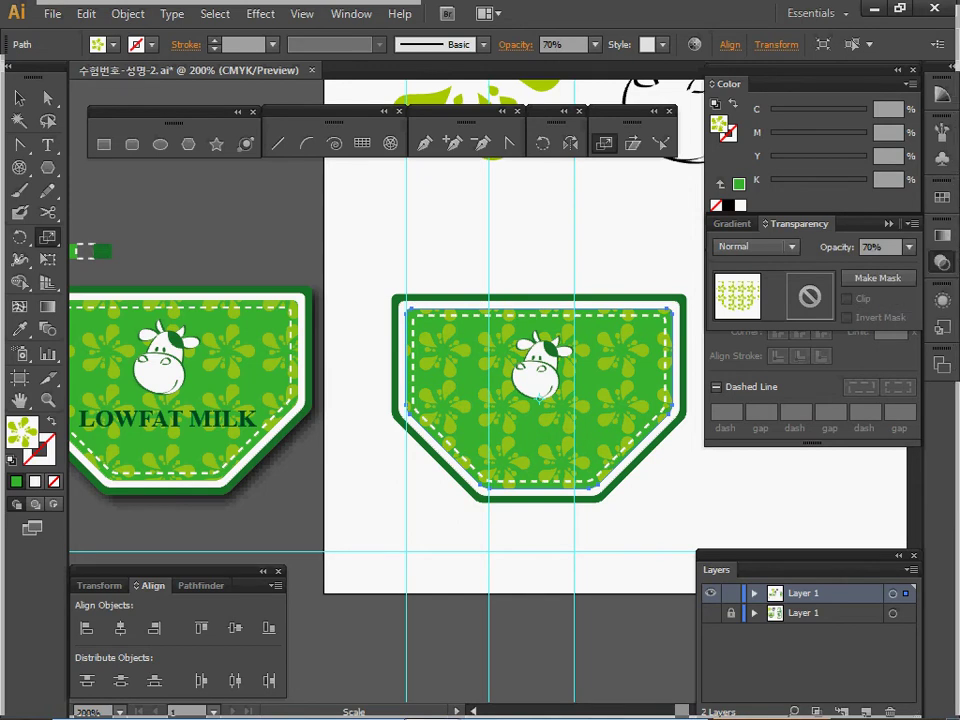
key("ctrl+s")
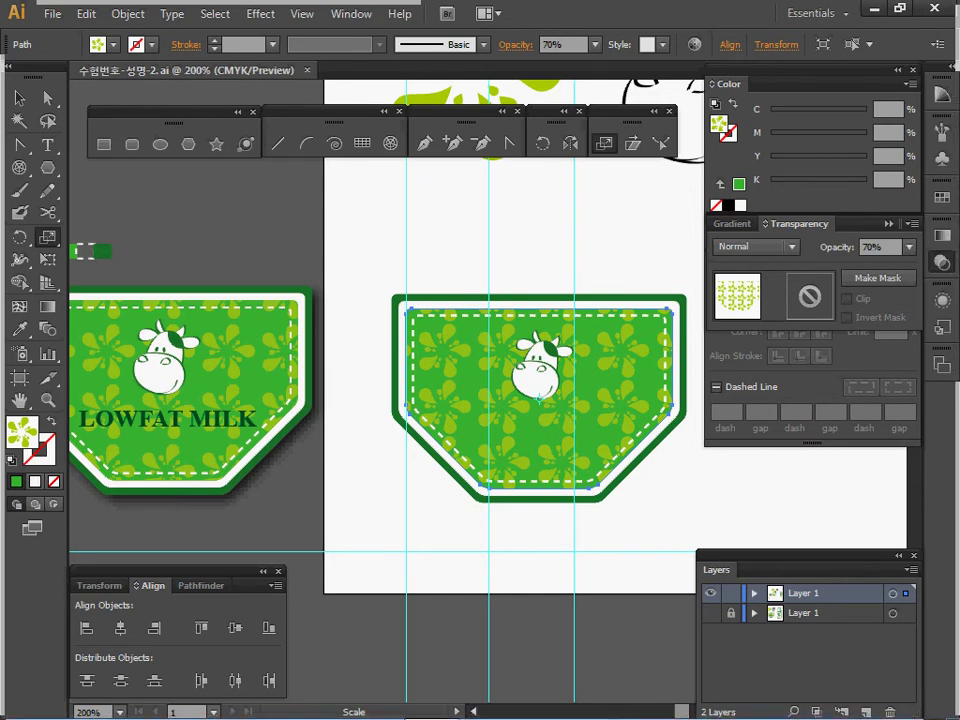
key("ctrl+shift+a")
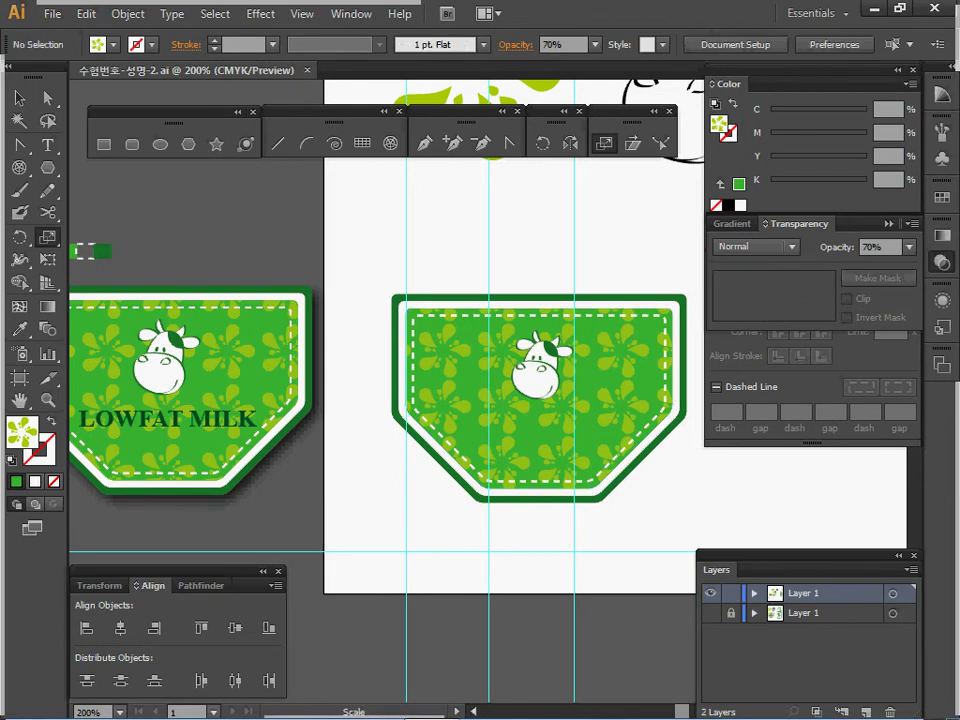
Copy the reference label's LOWFAT MILK text and place the copy centred below the cow on the new label
left_click(80, 424)
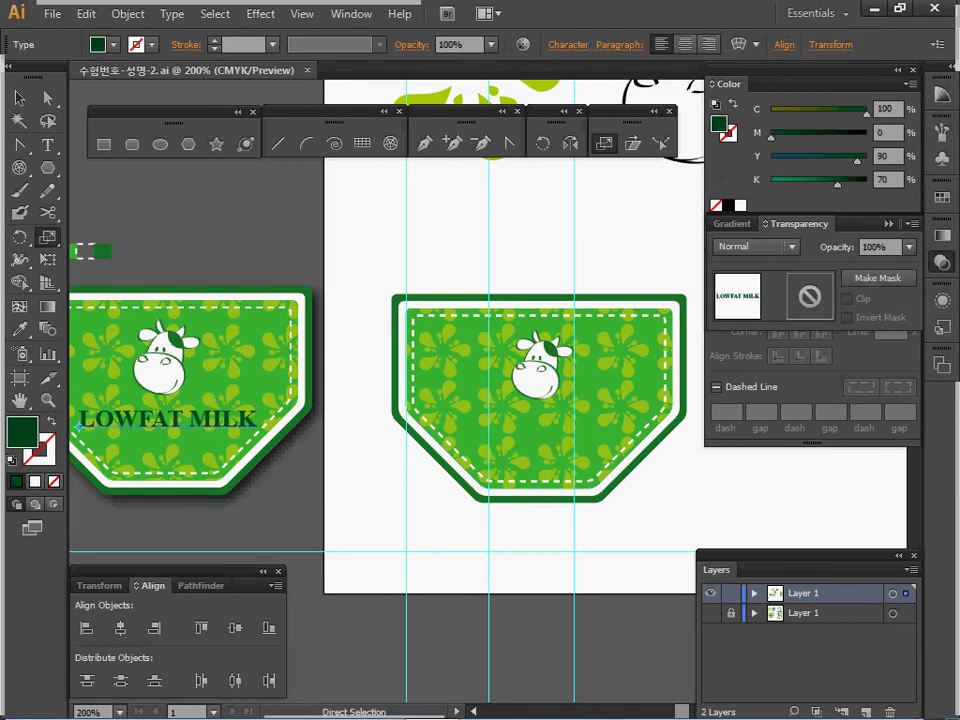
key("ctrl+v")
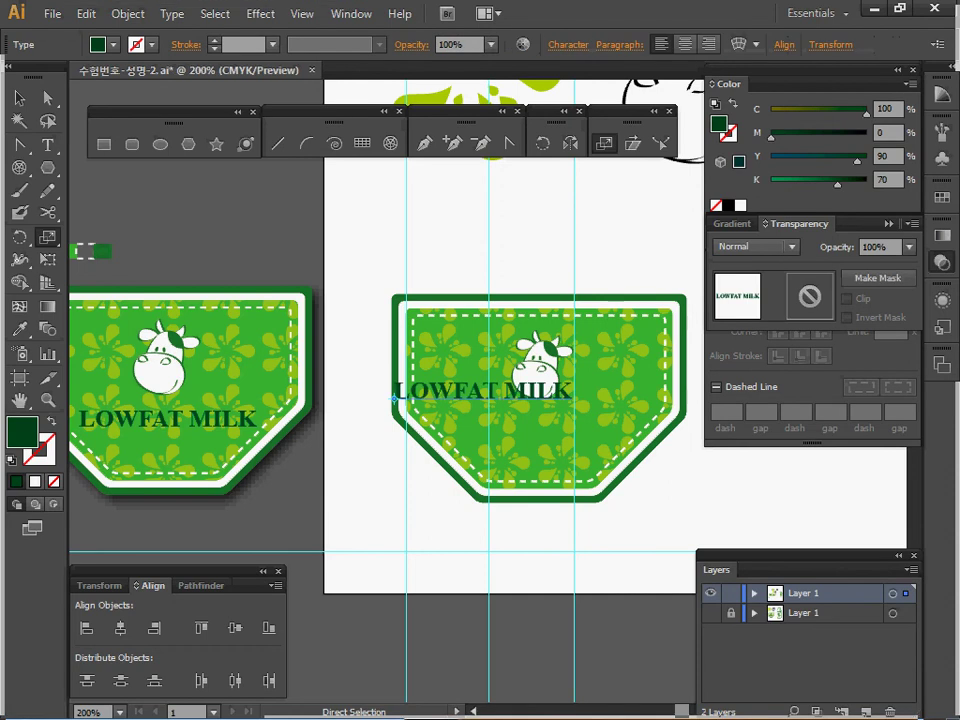
left_click_drag(480, 391, 543, 430)
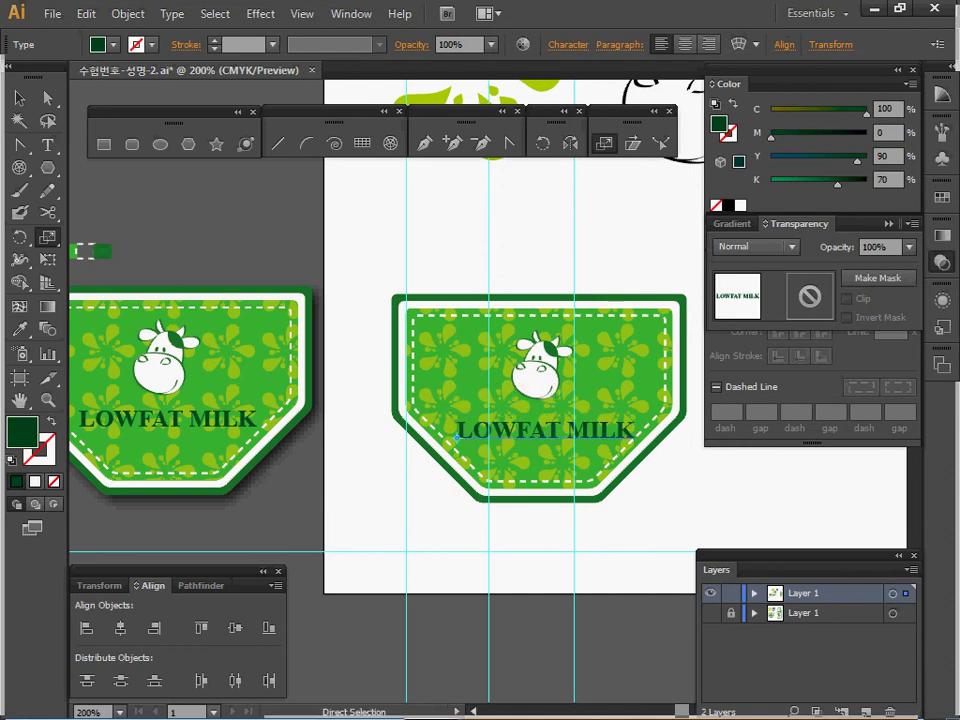
key("Left")
key("Left")
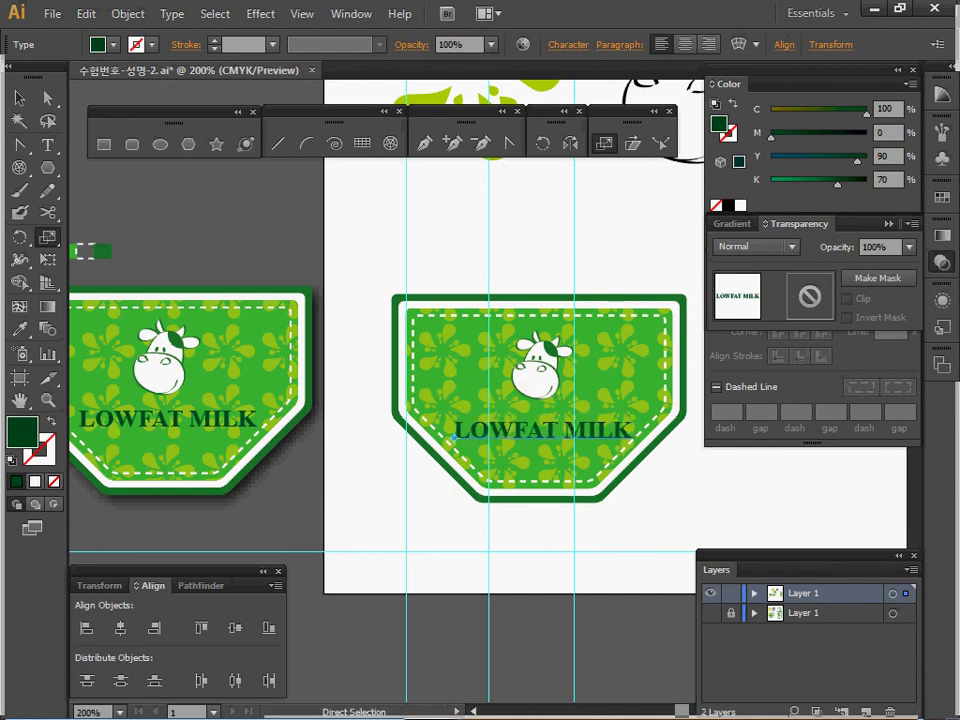
left_click_drag(541, 430, 534, 425)
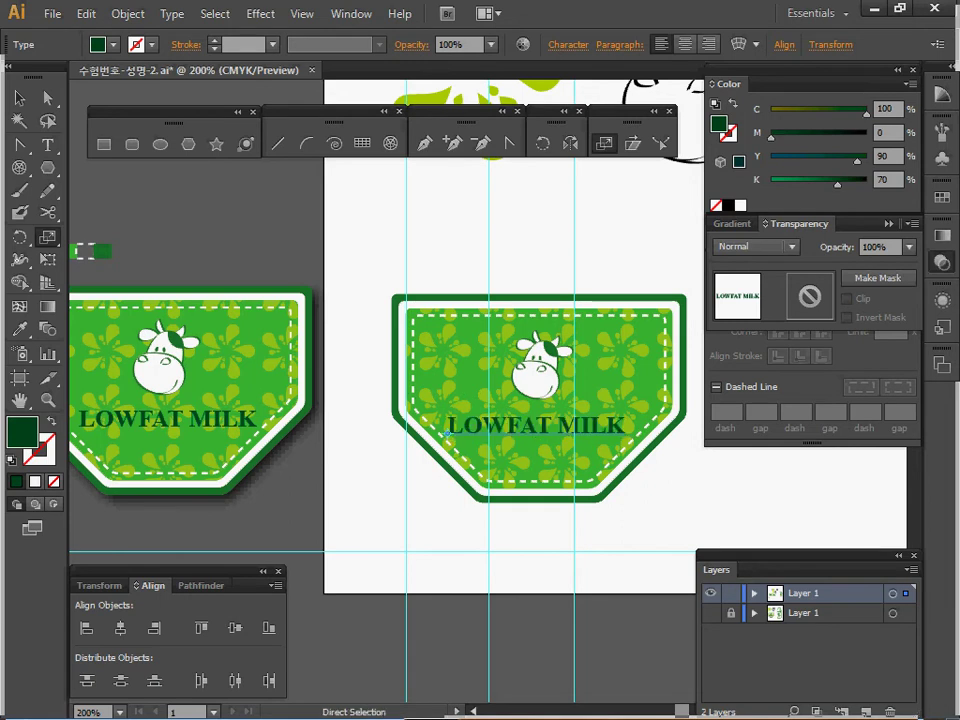
key("s")
key("v")
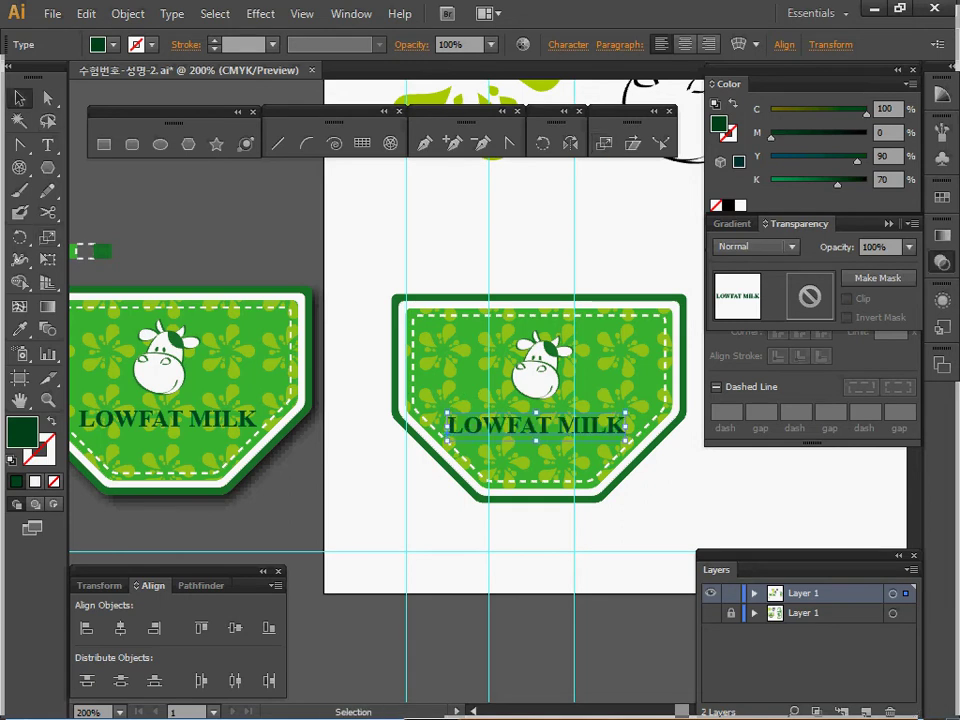
Apply a Multiply drop shadow with 75% opacity, 1 mm X and Y offsets and 1 mm blur to the label group, and save
left_click(446, 240)
left_click_drag(446, 240, 490, 280)
left_click(642, 318)
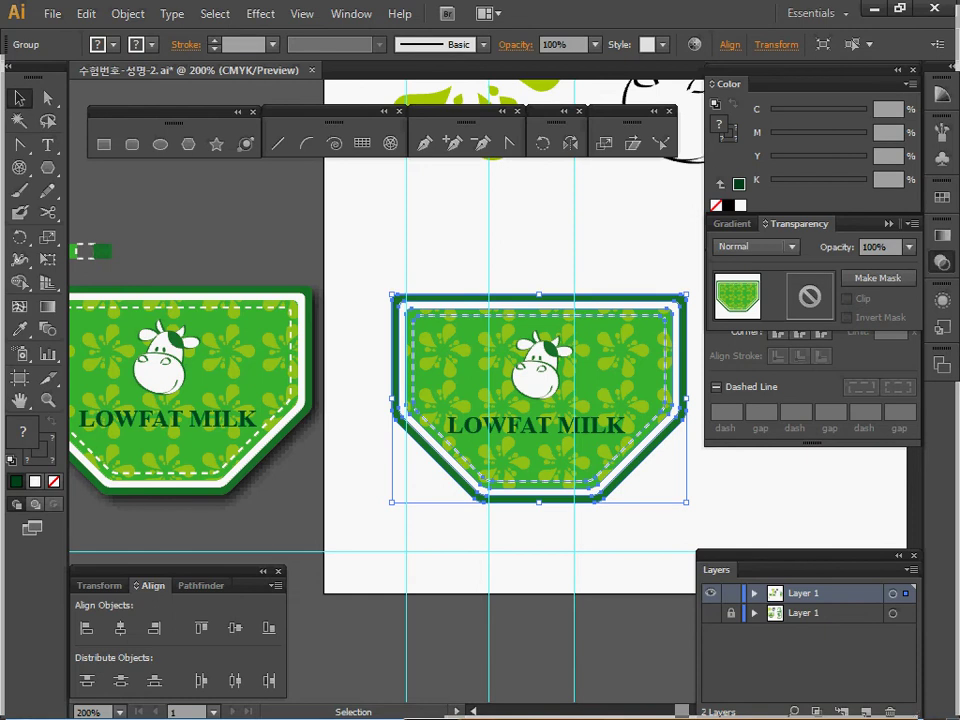
left_click_drag(642, 320, 621, 320)
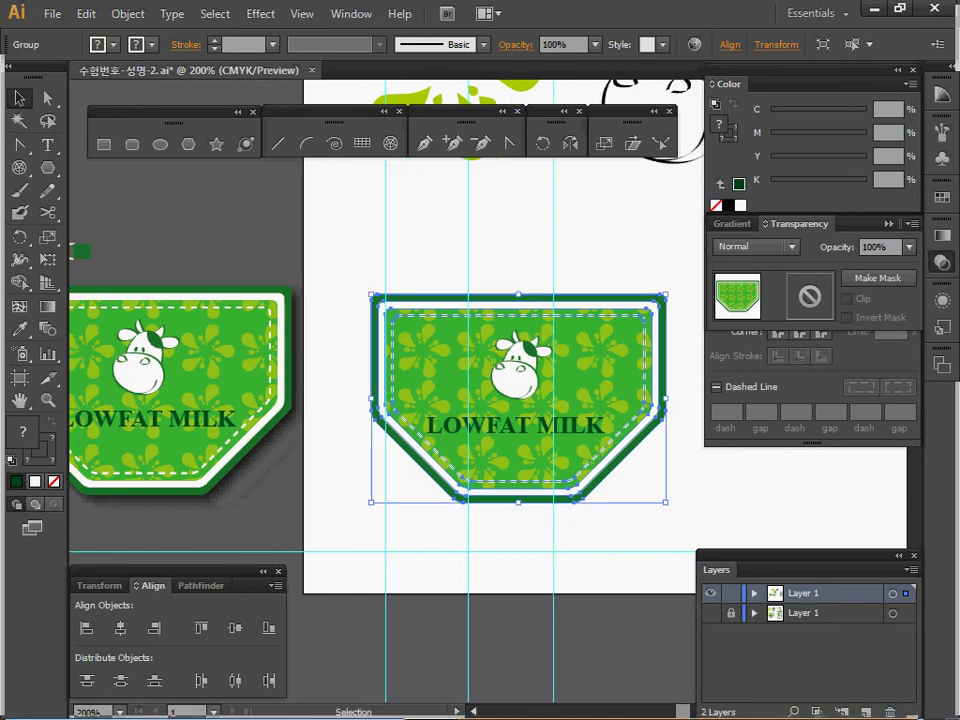
left_click(630, 245)
left_click(622, 330)
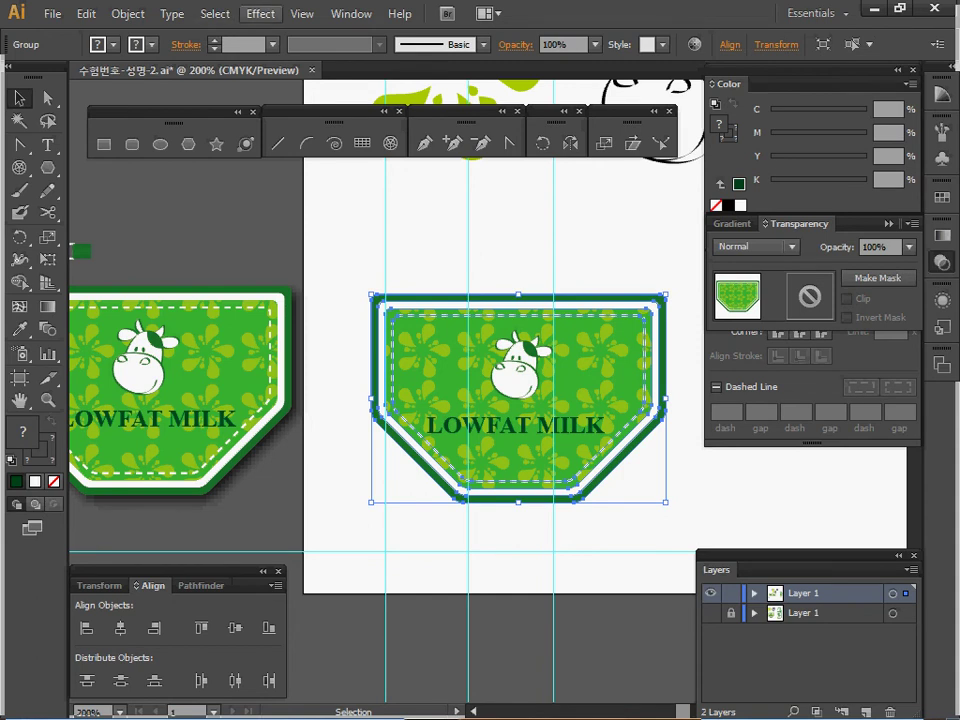
left_click(260, 13)
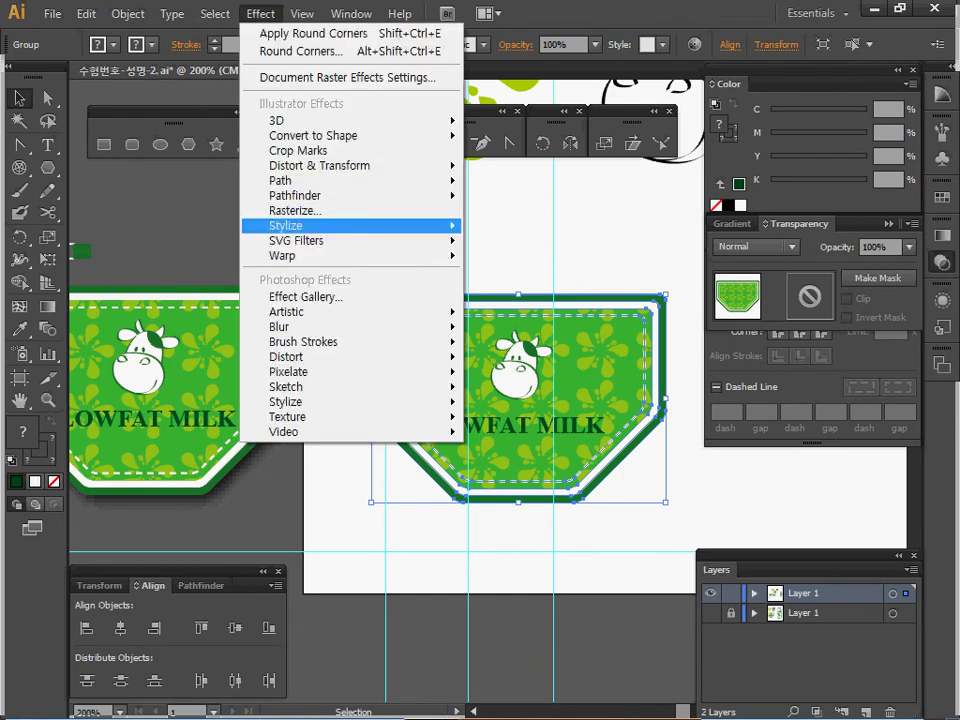
mouse_move(290, 225)
left_click(530, 228)
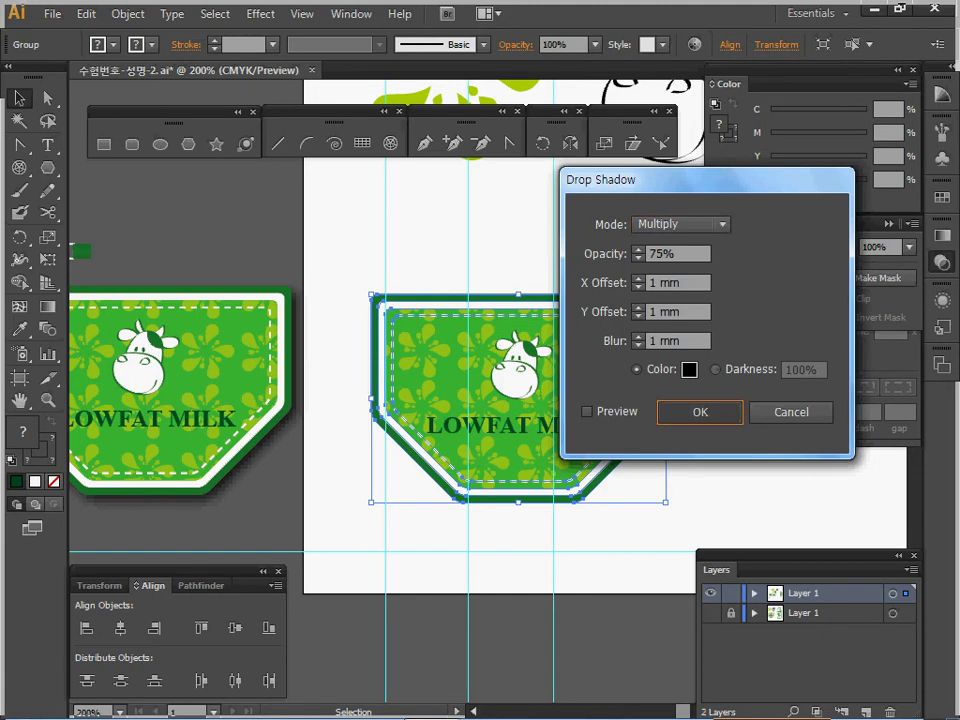
left_click(700, 411)
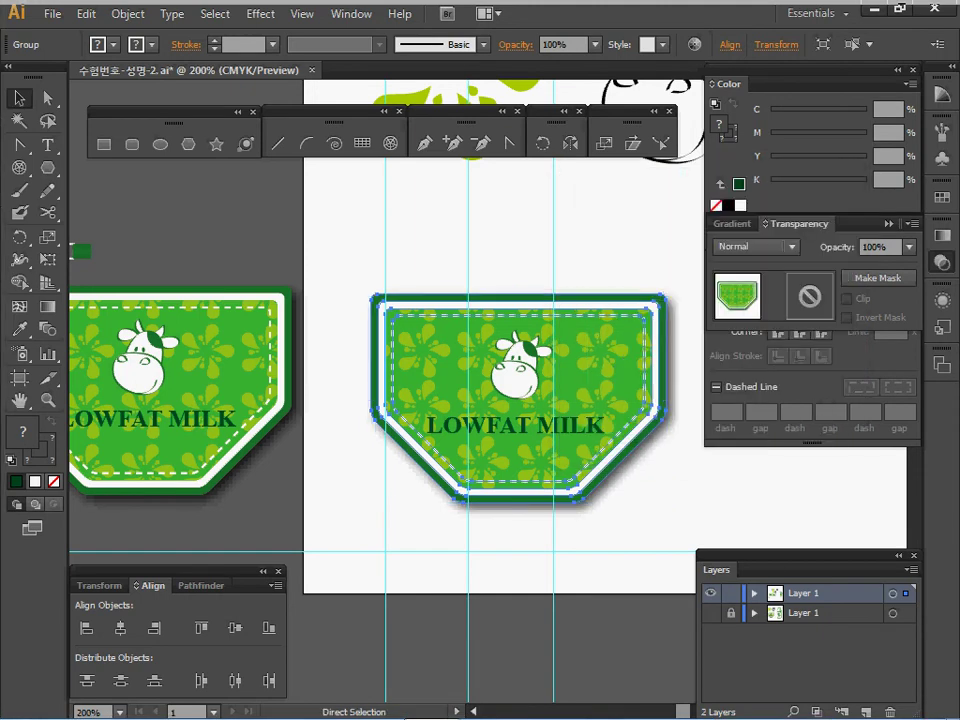
key("ctrl+shift+a")
key("ctrl+s")
Draw a 38 × 78 mm rounded rectangle with a 5 mm corner radius beside the reference bottle for the bottle body
key("s")
key("space")
left_click_drag(600, 380, 283, 346)
left_click_drag(616, 324, 292, 393)
left_click(470, 333, "ctrl+alt")
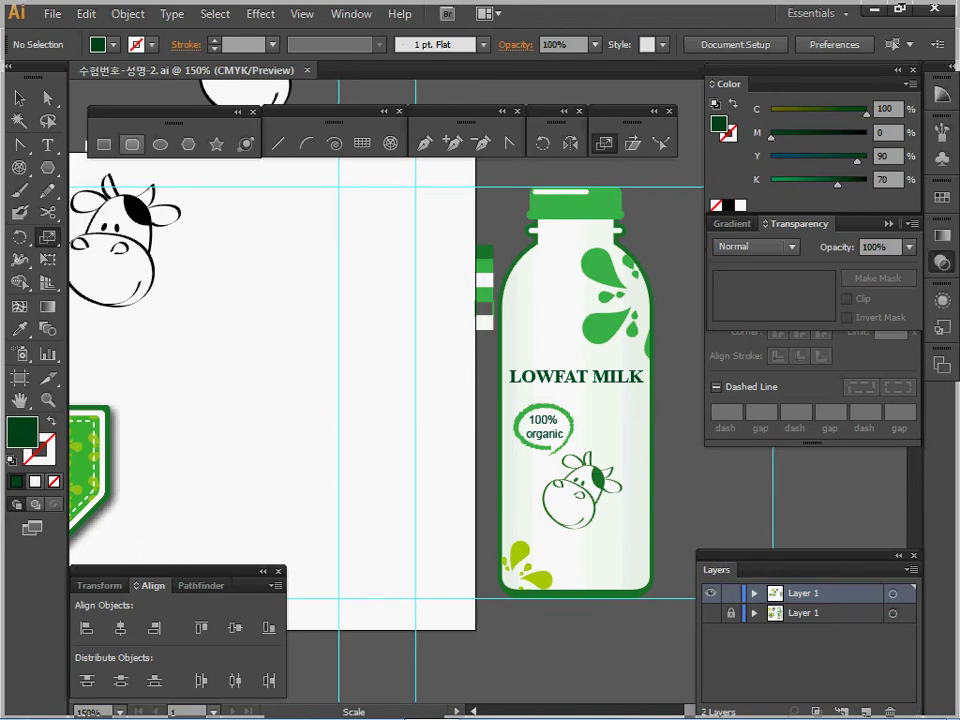
left_click(132, 144)
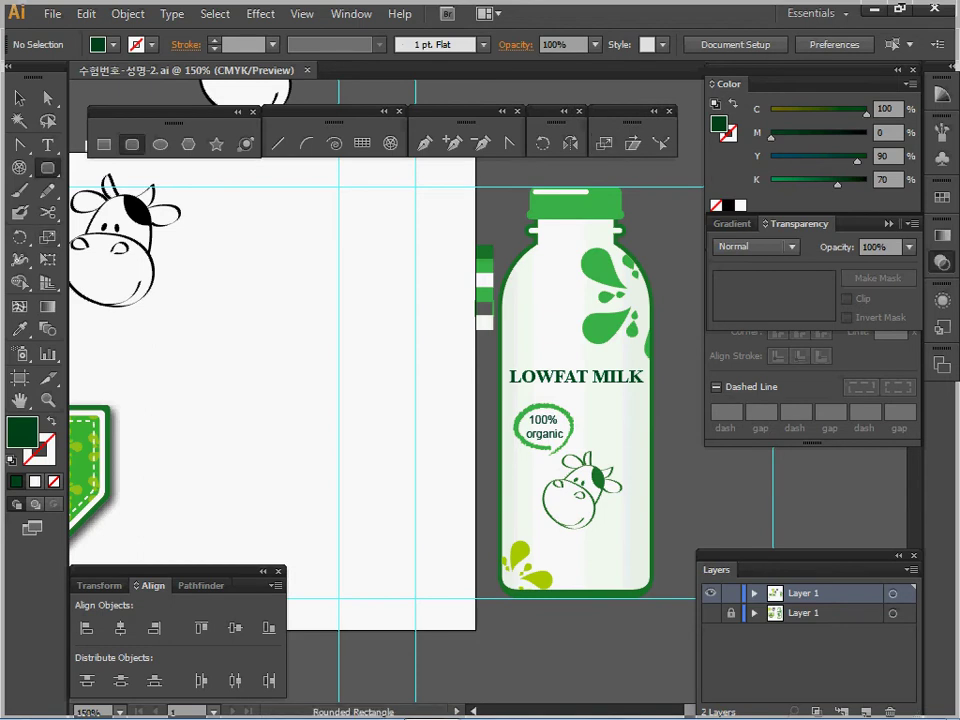
type("38")
key("Tab")
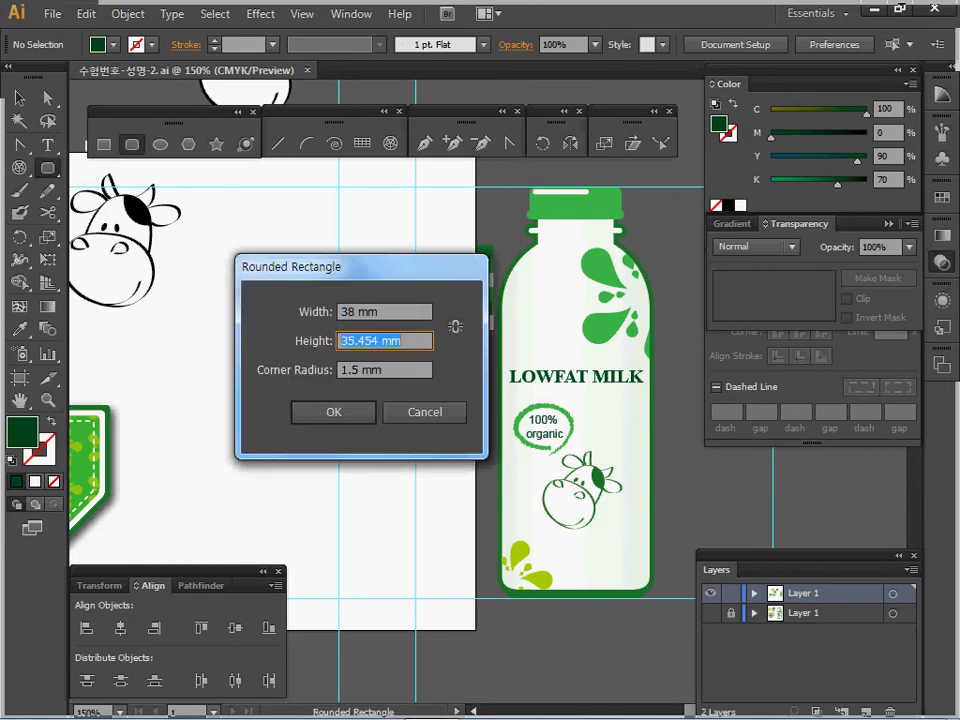
type("78")
key("Tab")
type("5")
key("Return")
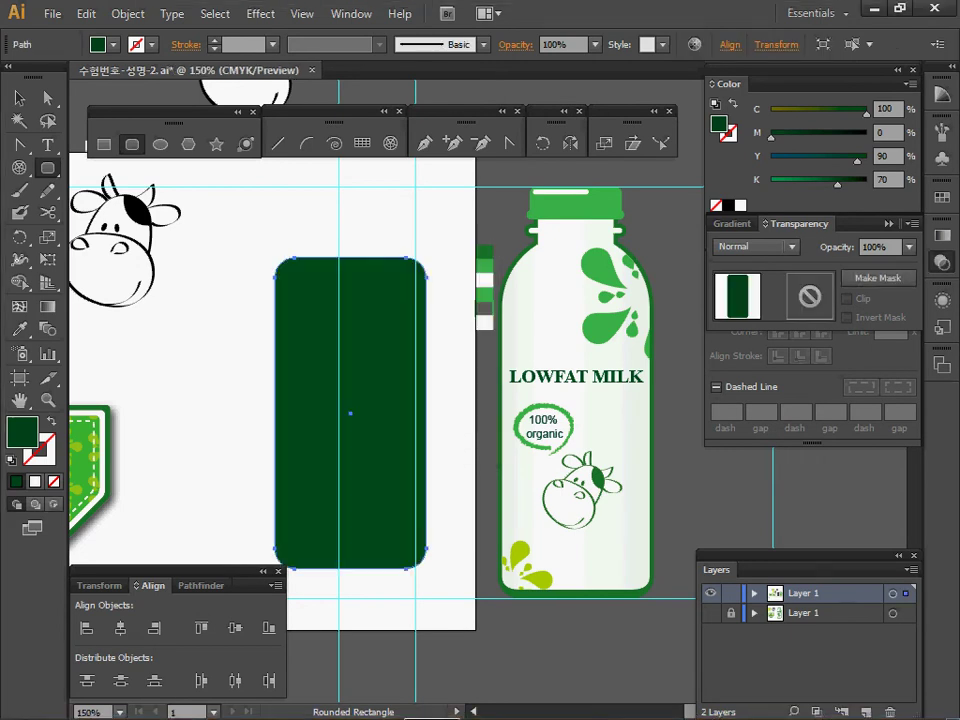
Move the bottle body onto the vertical centre guide with its base at the lower guide, and swap its fill and stroke
key("ctrl")
left_click_drag(350, 413, 340, 441)
key("shift+x")
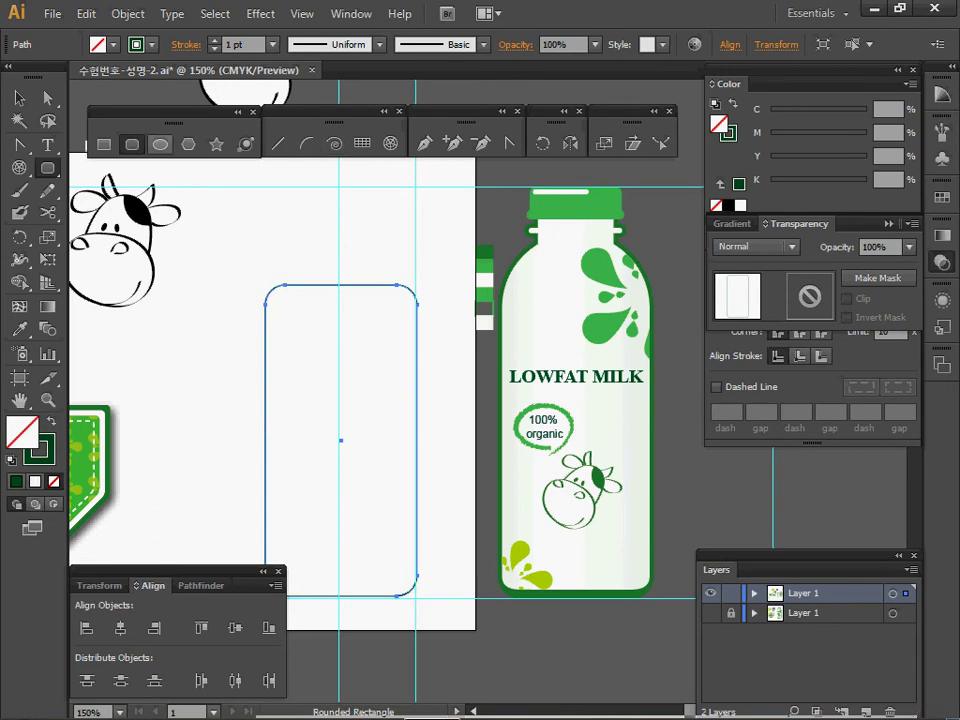
Draw a 38 × 38 mm circle at the upper end of the bottle body for the shoulders
key("l")
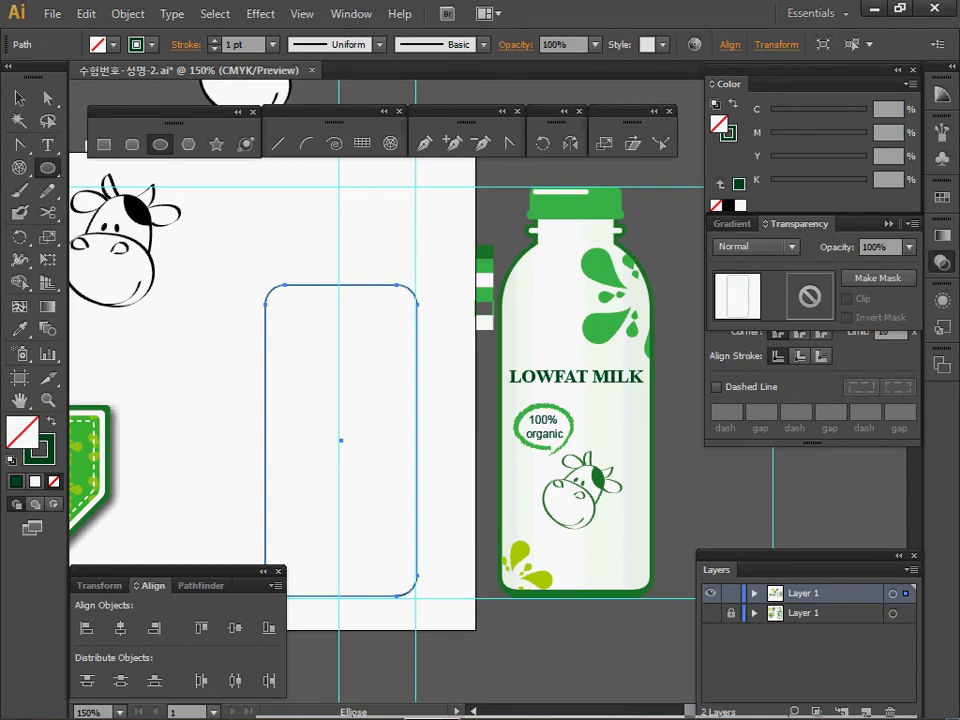
left_click(379, 319)
type("38")
key("Tab")
type("38")
key("Return")
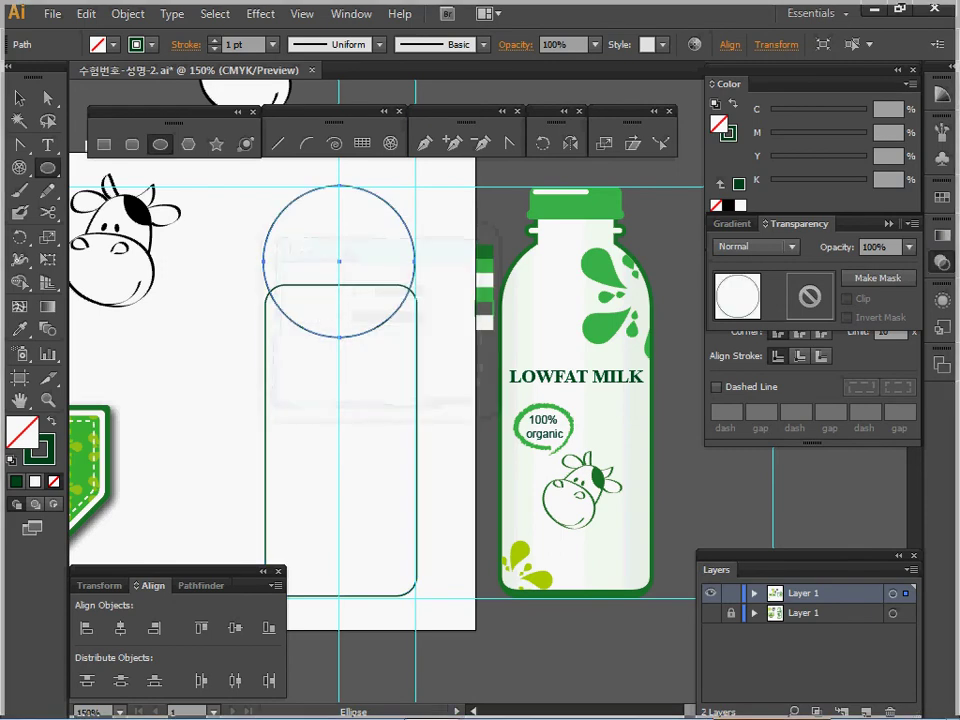
Lower the circle until its sides meet the body's upper corners, and align both shapes to a common horizontal centre
key("Down")
key("Down")
key("Down")
key("Down")
key("Down")
key("Down")
key("Down")
key("Down")
key("Down")
key("Down")
key("Down")
key("Down")
key("Down")
key("Down")
key("Down")
key("Down")
key("Down")
key("Down")
key("Down")
key("Down")
key("Down")
key("Down")
key("Down")
key("Down")
key("Down")
key("Down")
key("Down")
key("Down")
key("Down")
left_click(265, 440, "ctrl+shift")
left_click(120, 628)
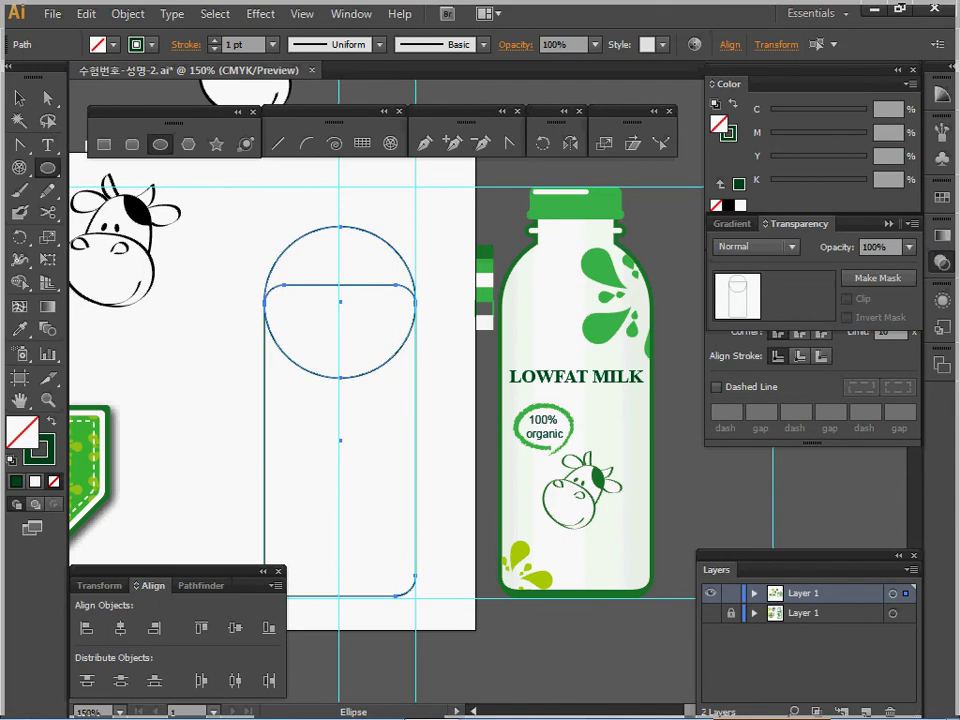
Select the circle and the bottle body together and nudge them left onto the vertical centre guide
left_click(324, 190, "ctrl")
left_click_drag(324, 189, 354, 242)
key("v")
left_click(372, 205, "ctrl")
left_click_drag(372, 205, 246, 257)
left_click(382, 306, "ctrl")
left_click_drag(343, 345, 317, 309)
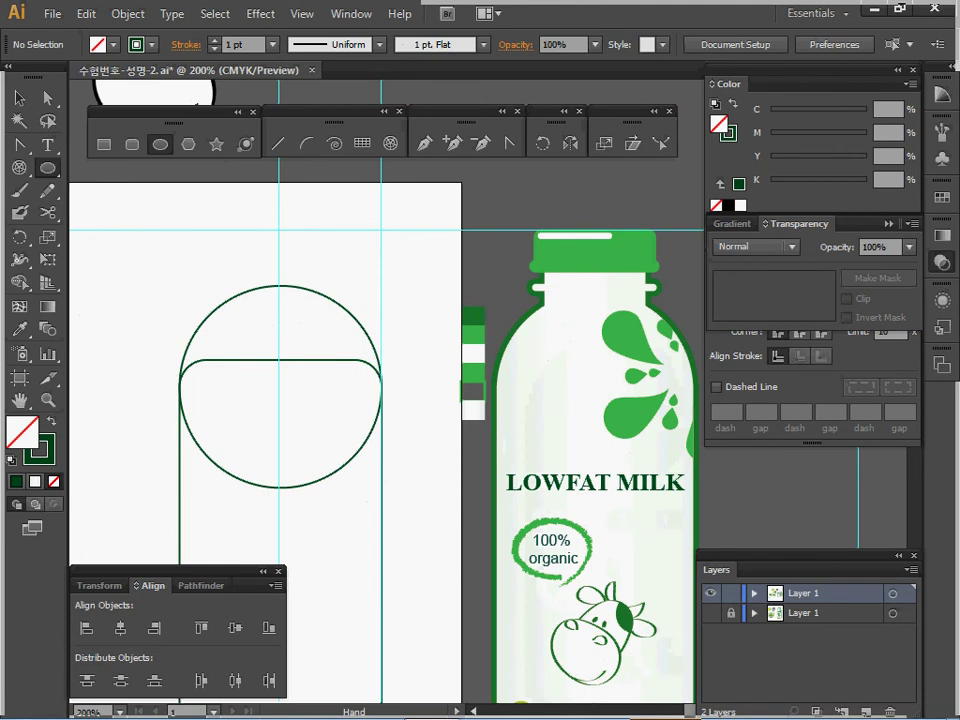
left_click(104, 145)
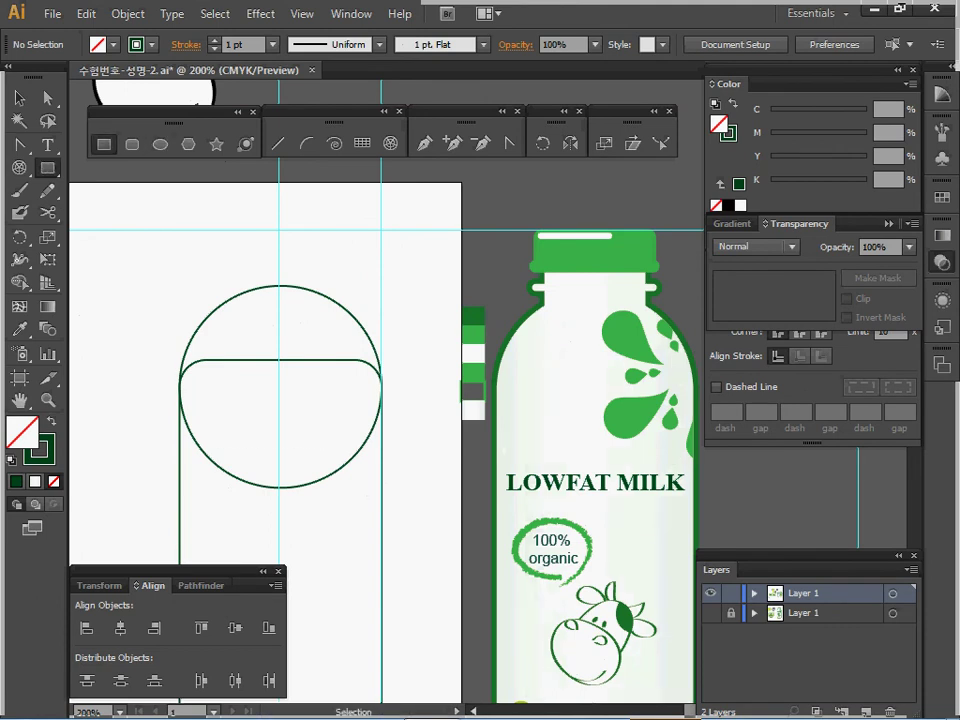
left_click_drag(190, 238, 328, 446)
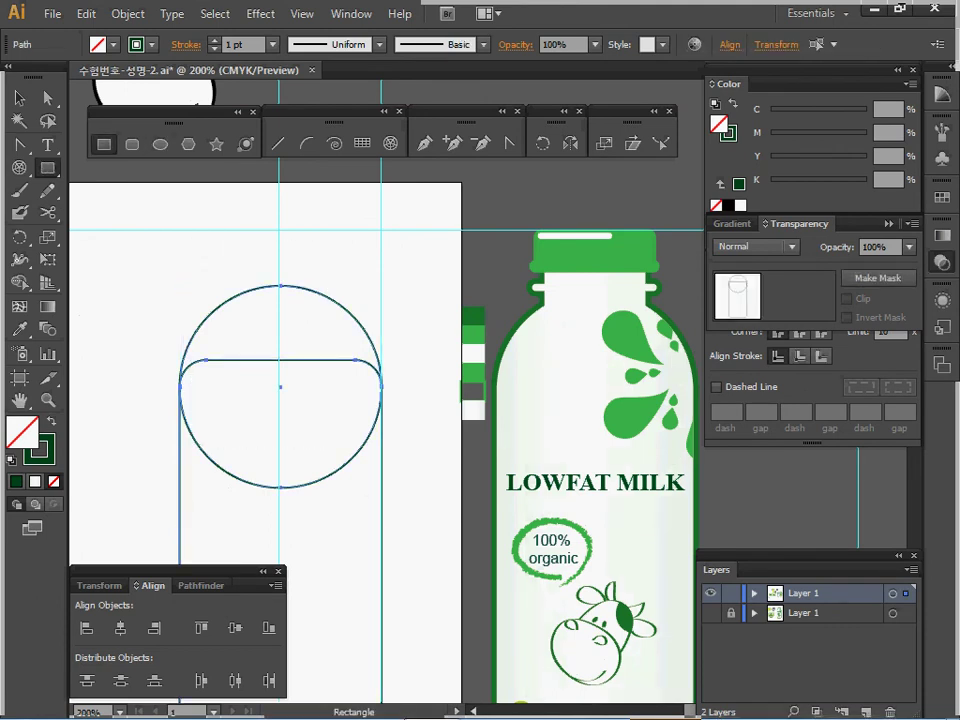
key("Left")
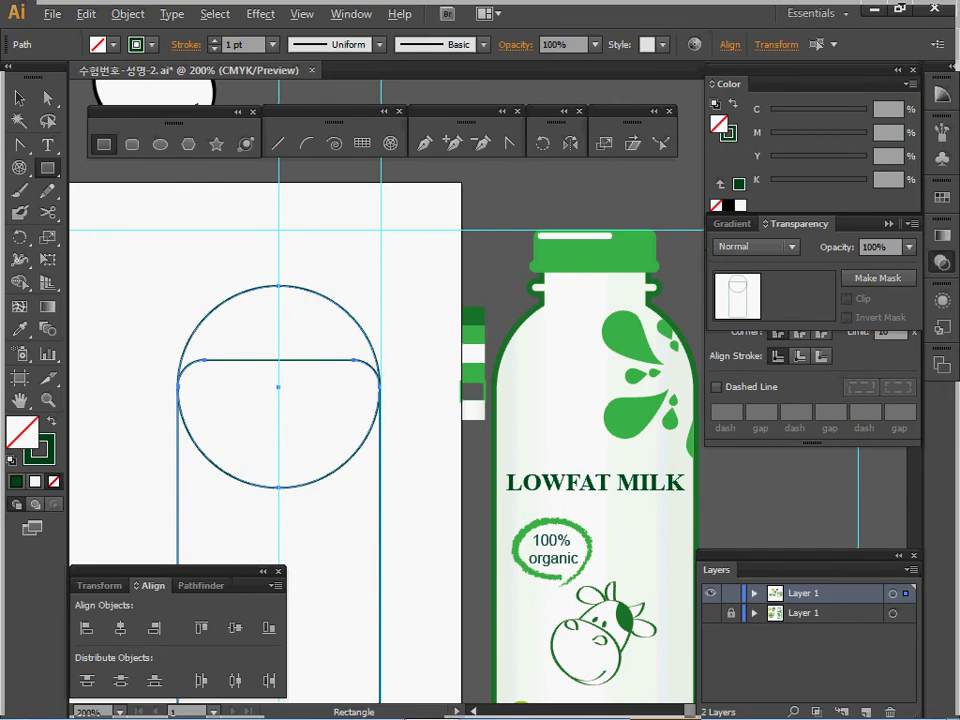
Draw a 20 × 10 mm rectangle centred on the circle's uppermost point for the bottle neck
left_click(330, 311)
left_click_drag(325, 236, 394, 282)
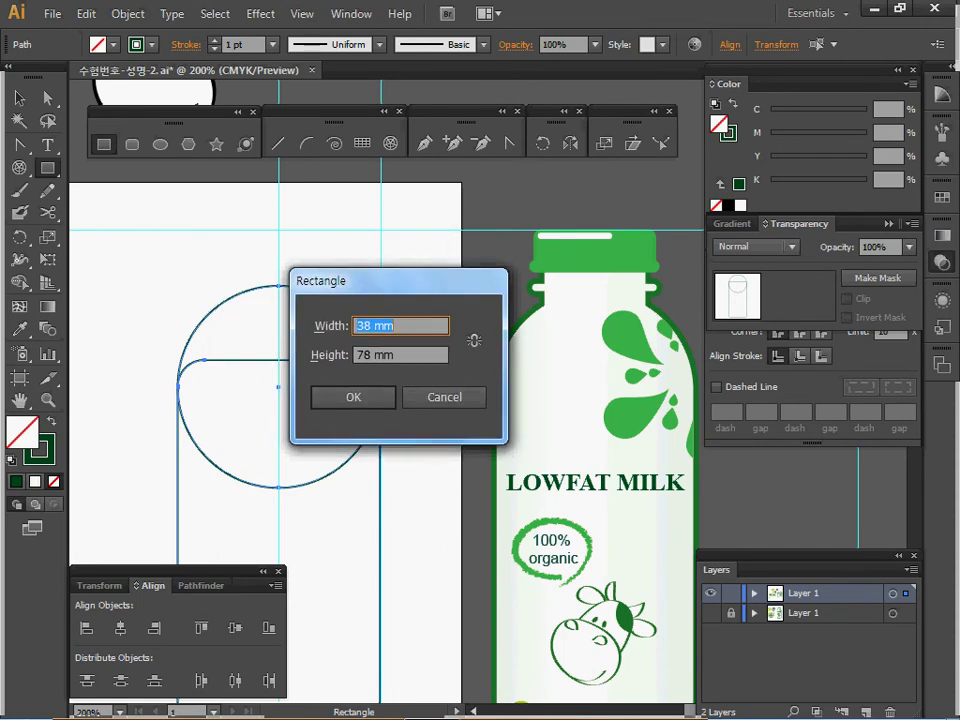
type("20")
key("Tab")
type("10")
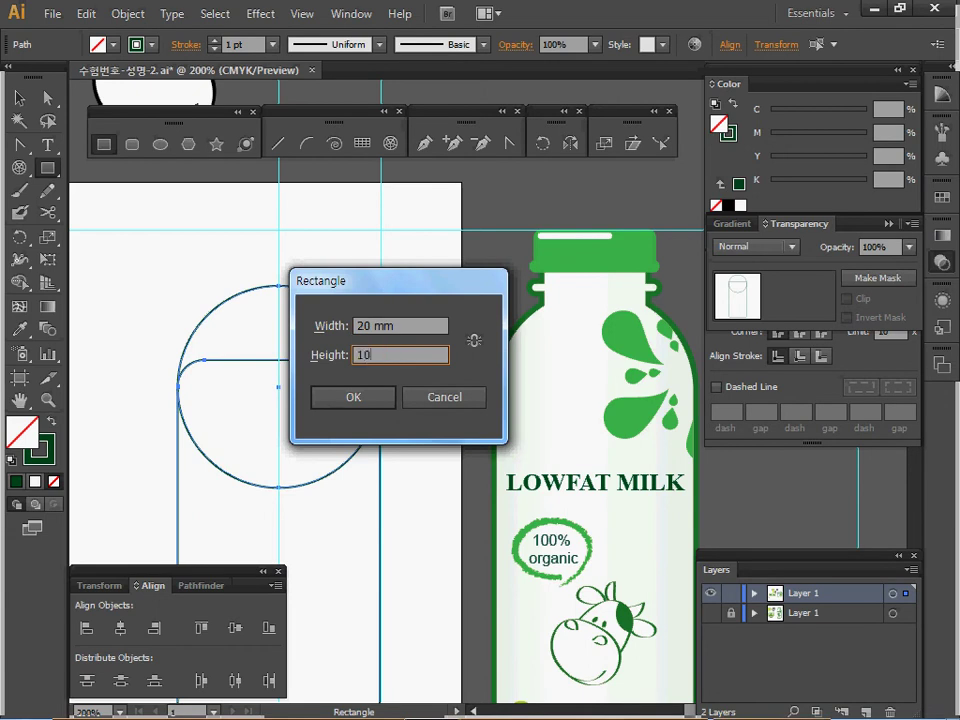
key("Return")
key("space")
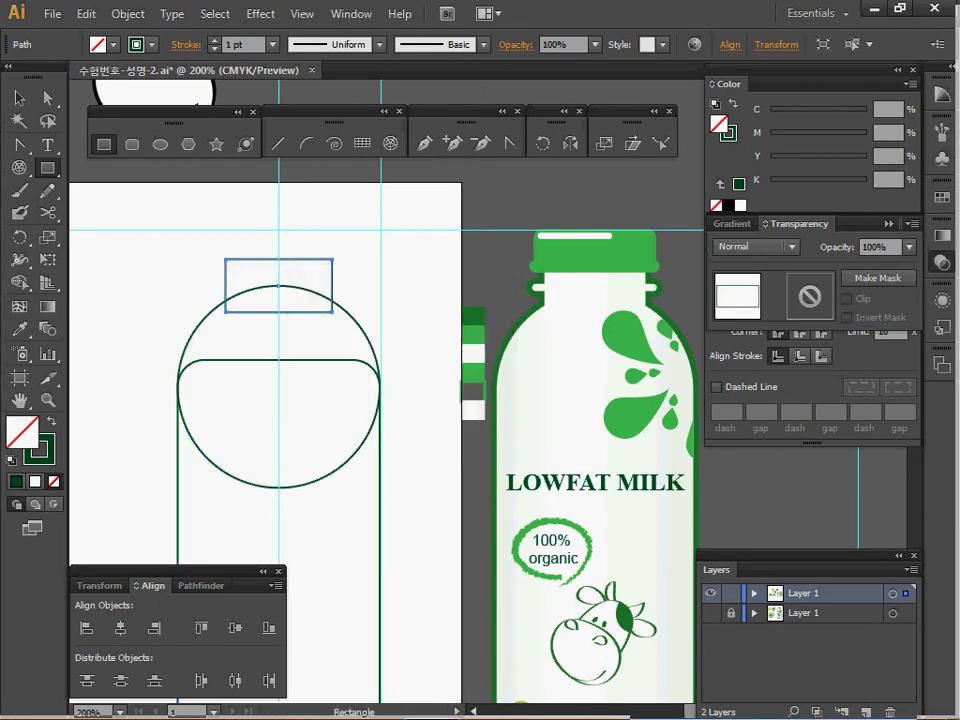
Draw a thin rounded bar slightly wider than the neck across its middle, and duplicate it at the neck's upper edge
left_click(132, 144)
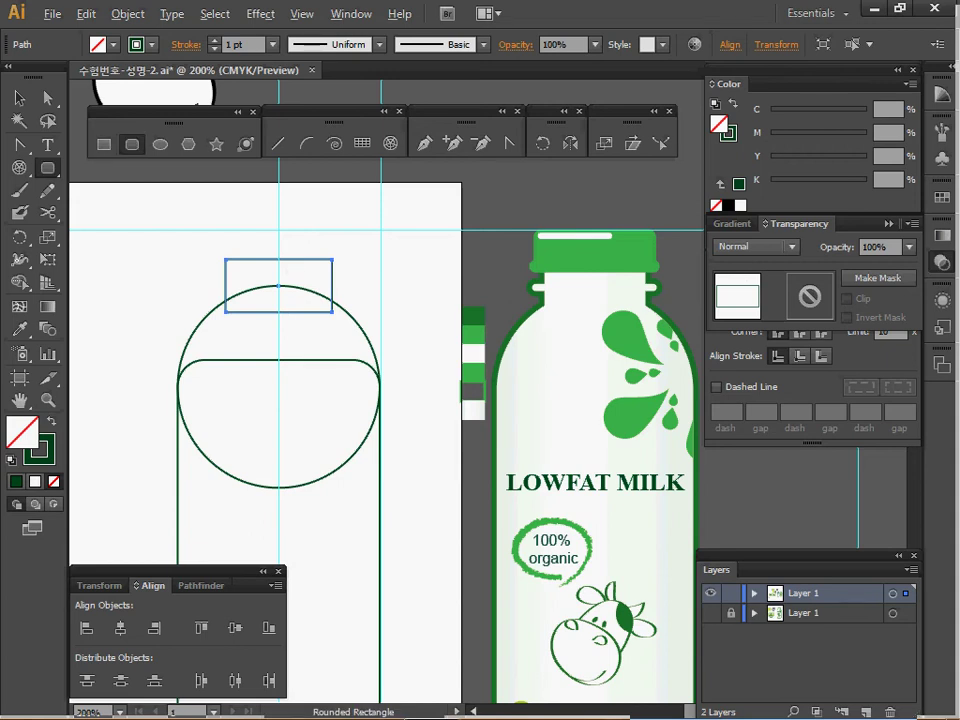
left_click_drag(279, 286, 344, 292)
left_click_drag(348, 292, 346, 292)
key("v")
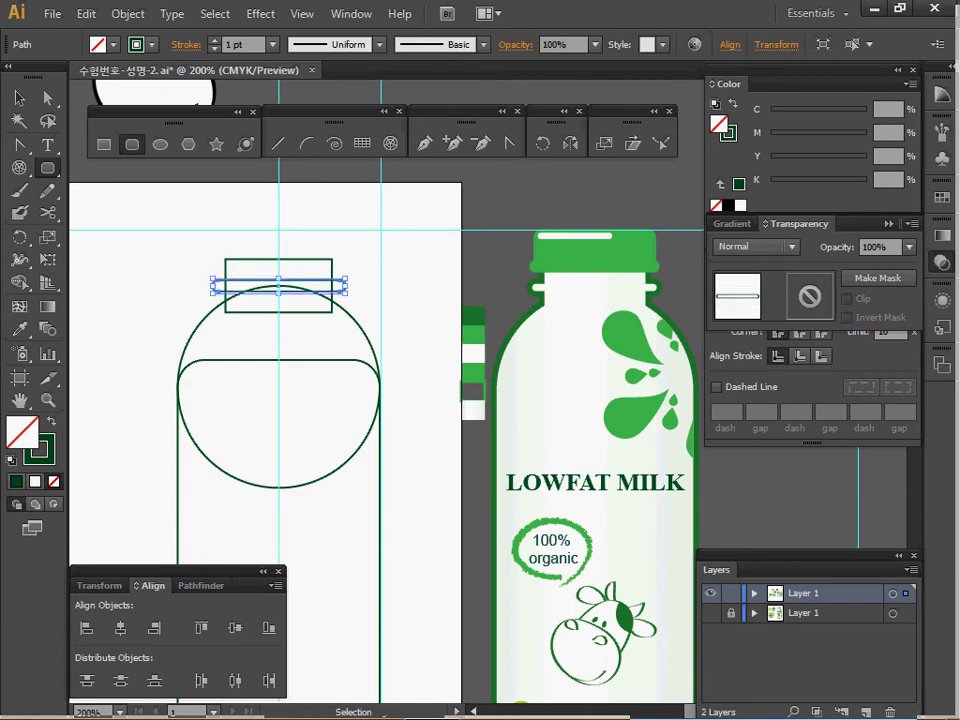
left_click_drag(320, 292, 278, 268)
key("ctrl+shift+a")
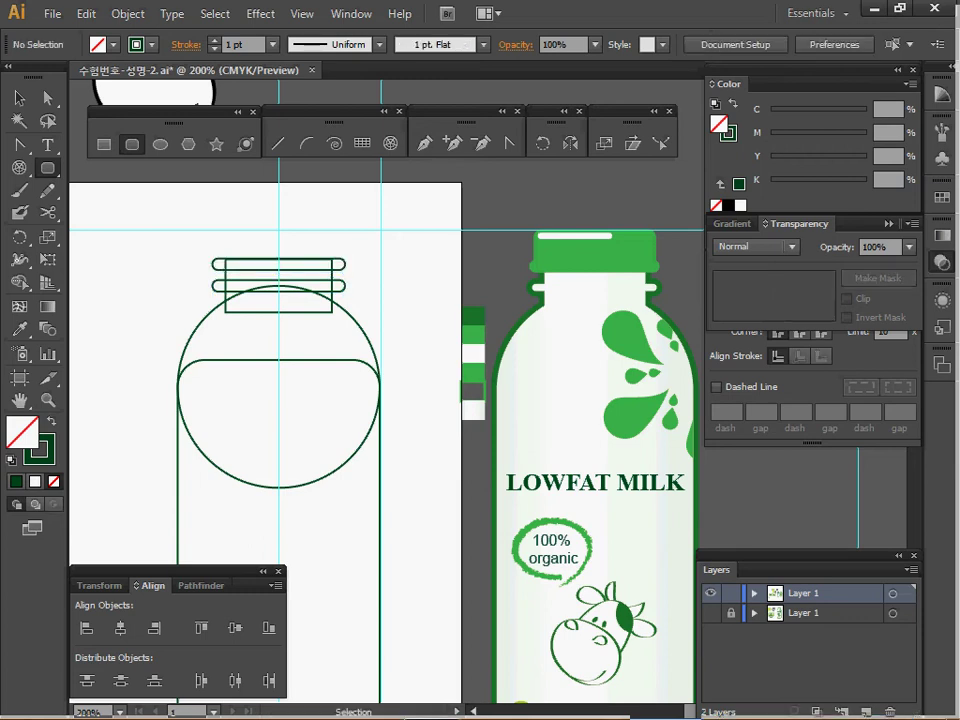
Unite the bottle body, shoulder circle, neck rectangle and lower neck bar into one bottle outline, leaving out the upper bar
mouse_move(189, 276)
left_mouse_down()
mouse_move(242, 315)
mouse_move(261, 403)
left_mouse_up()
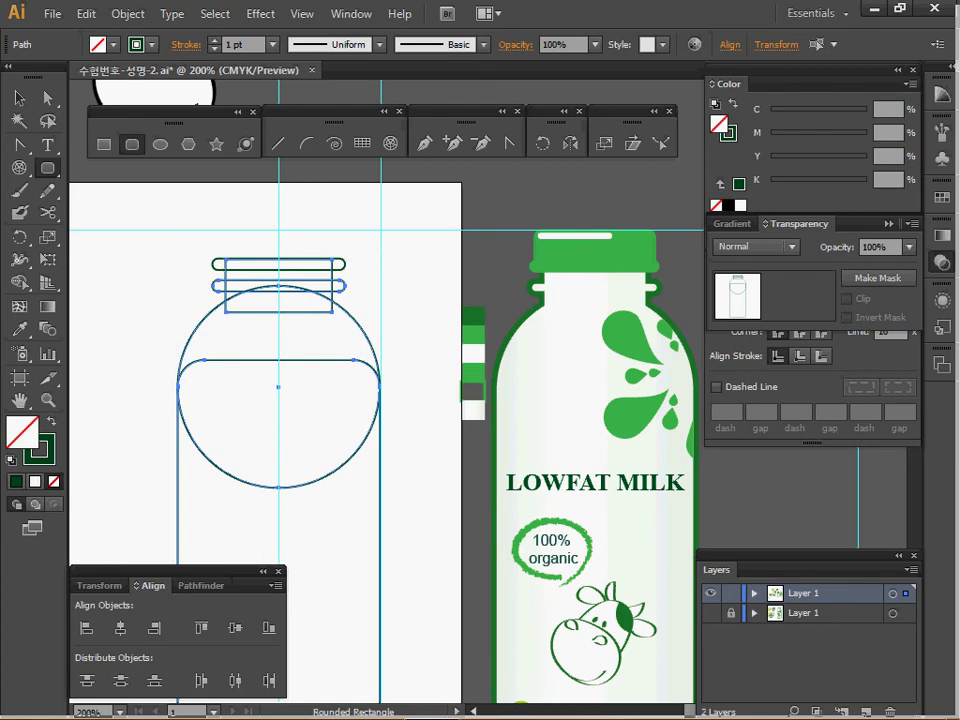
left_click(197, 585)
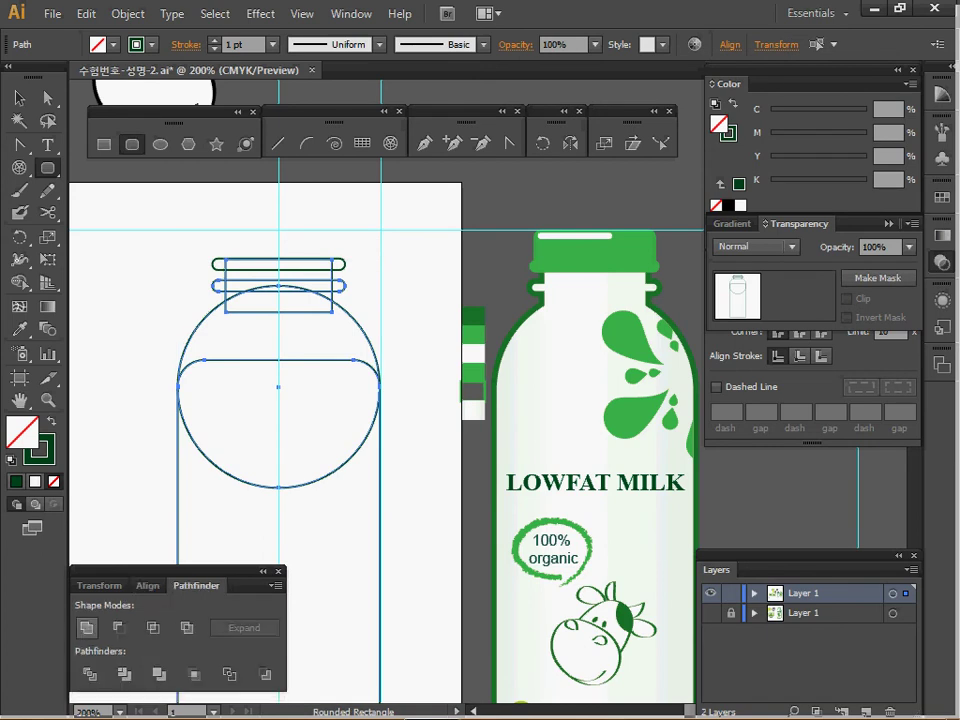
left_click(87, 627)
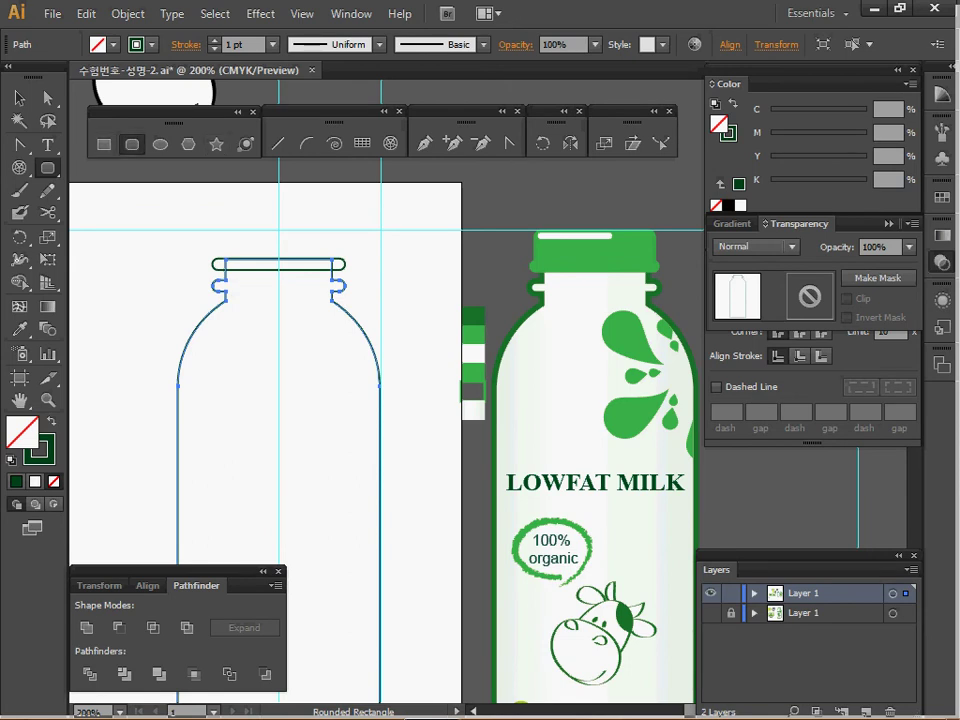
Create a 23 × 7 mm rounded rectangle with 1.5 mm corner radius for the cap and lower it over the upper bar
left_click(361, 357)
type("23")
key("Tab")
type("7")
key("Tab")
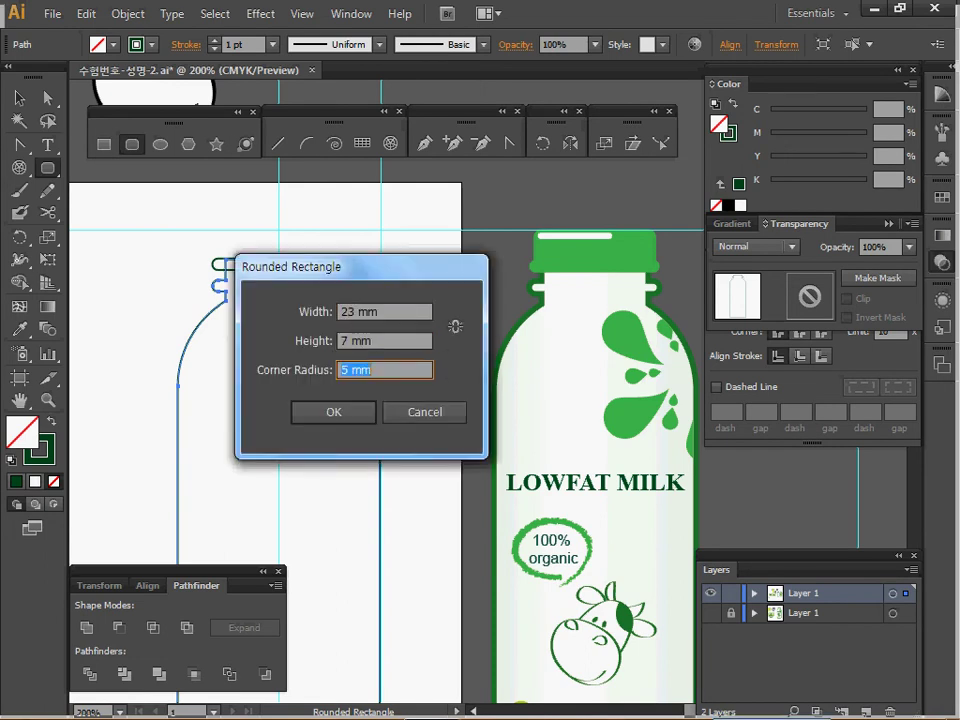
type("1.5")
key("Return")
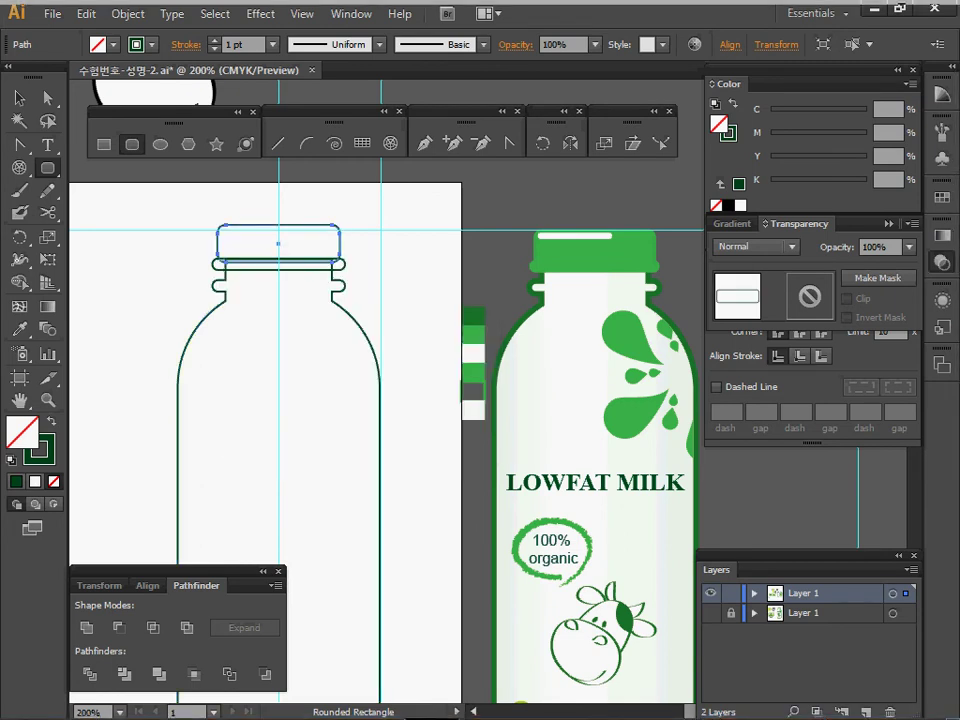
key("Down")
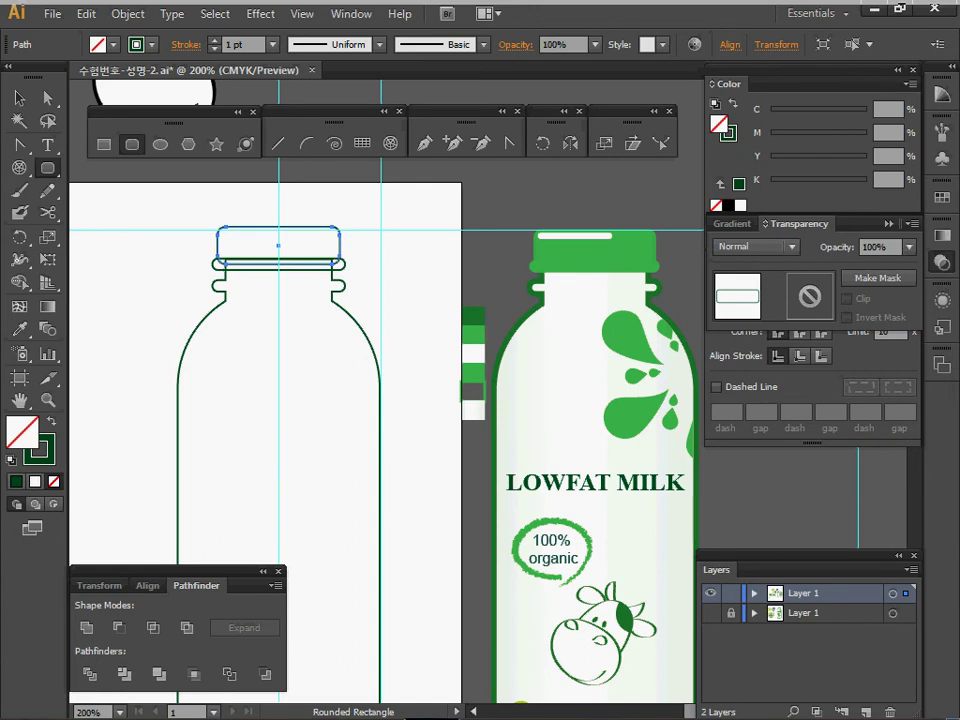
key("Down")
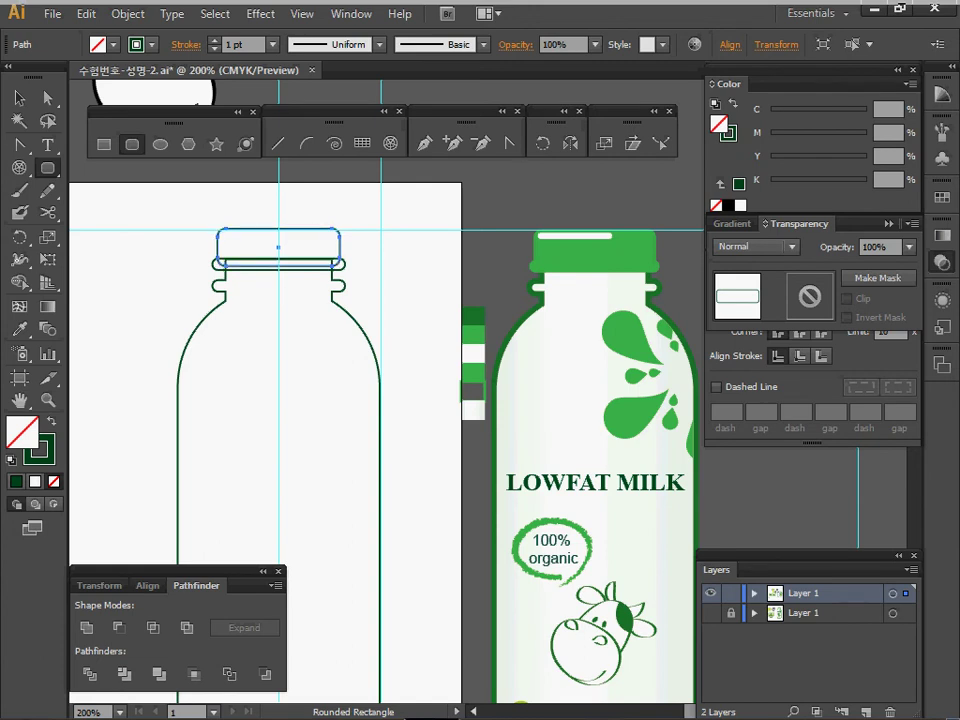
Unite the cap rectangle with the upper bar and fill the cap with the reference palette's bright green (C 70, Y 90)
left_click(189, 193, "ctrl")
left_click_drag(189, 193, 216, 272)
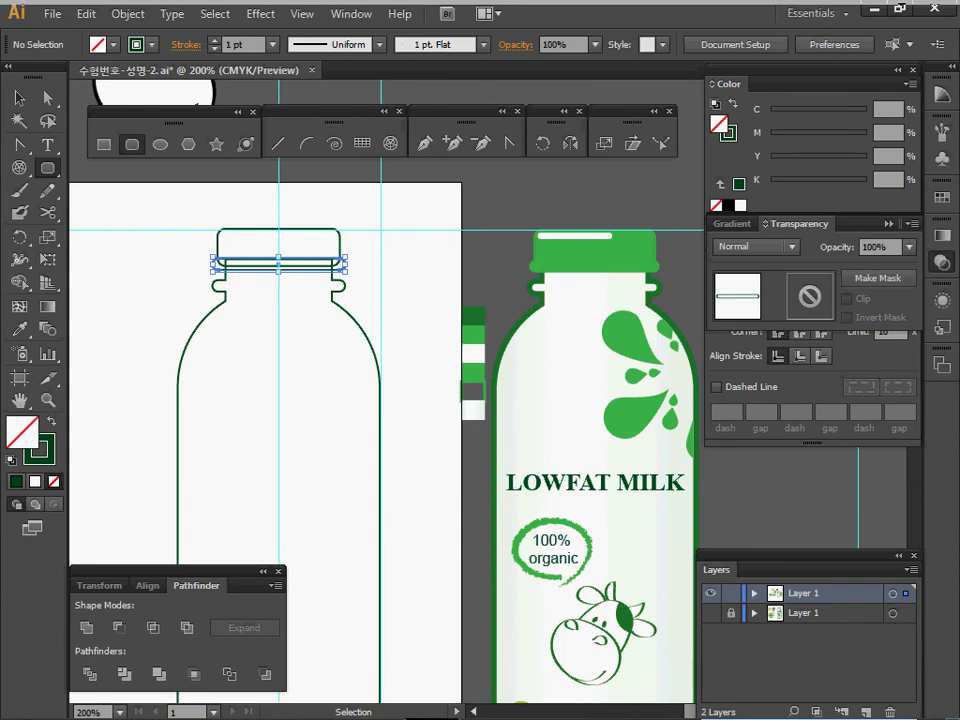
left_click_drag(206, 206, 226, 250)
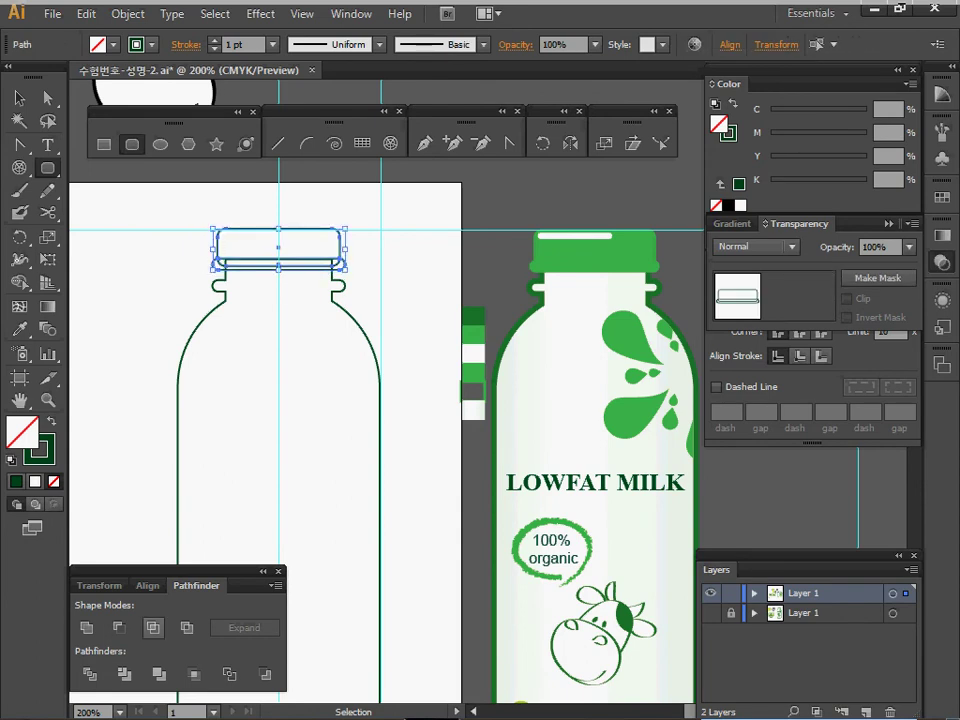
left_click(87, 628)
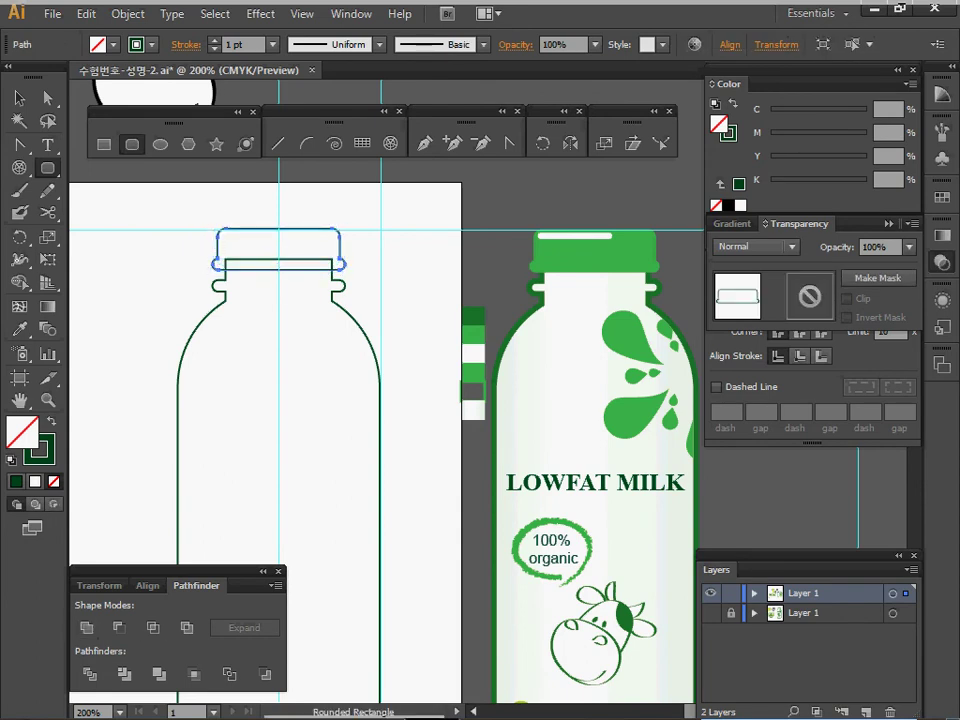
key("i")
left_click(473, 335)
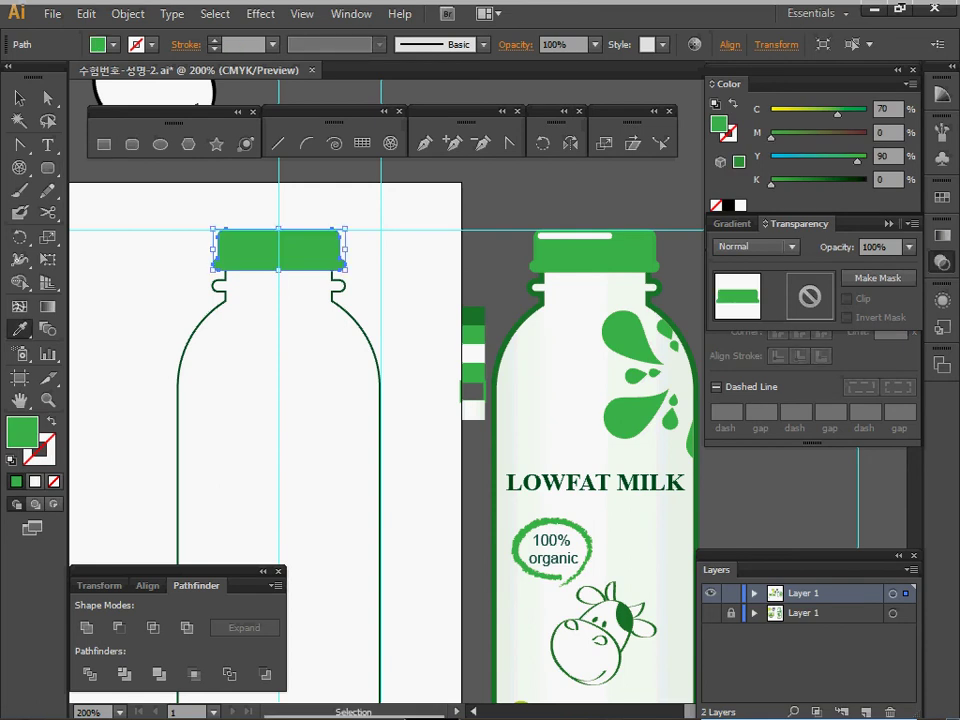
key("ctrl+shift+a")
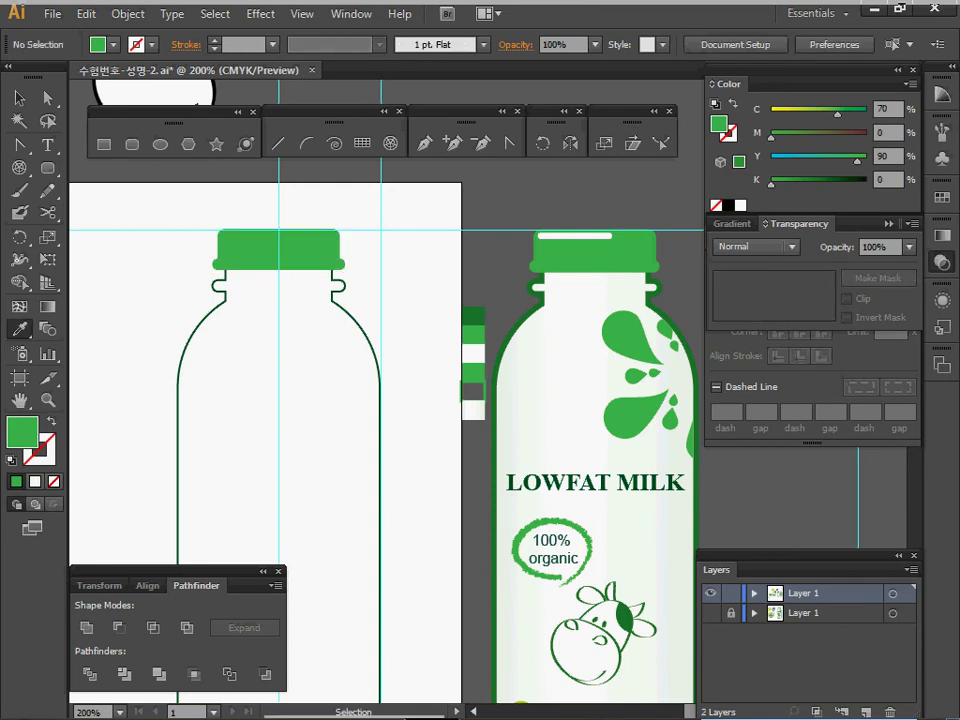
Draw a thin rounded highlight bar along the cap's upper edge and fill it with the palette's white
left_click(132, 144)
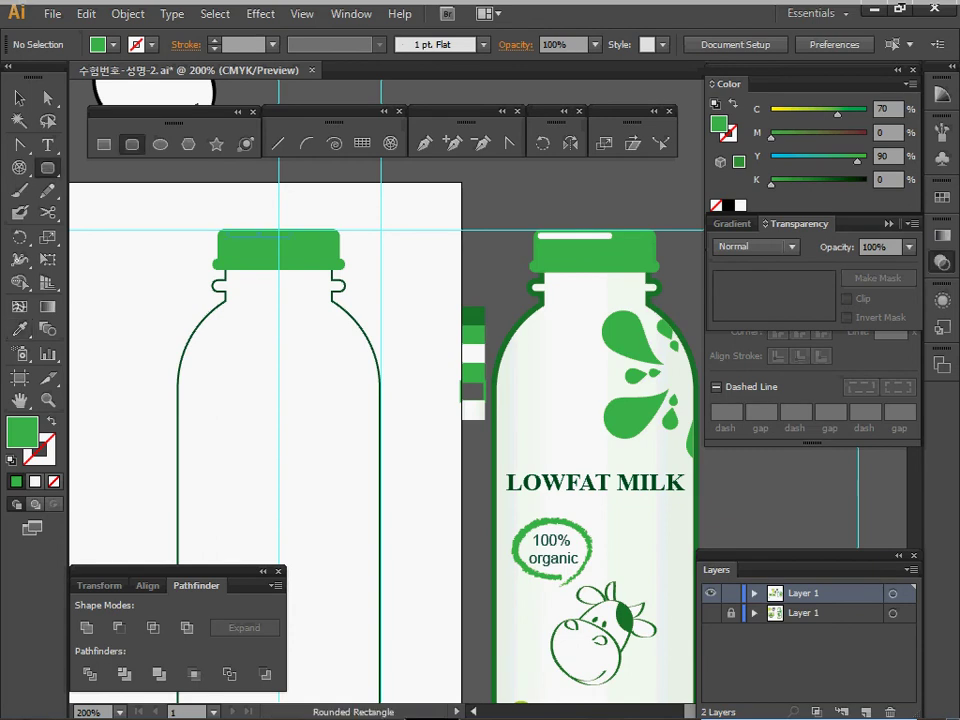
left_click_drag(226, 234, 297, 240)
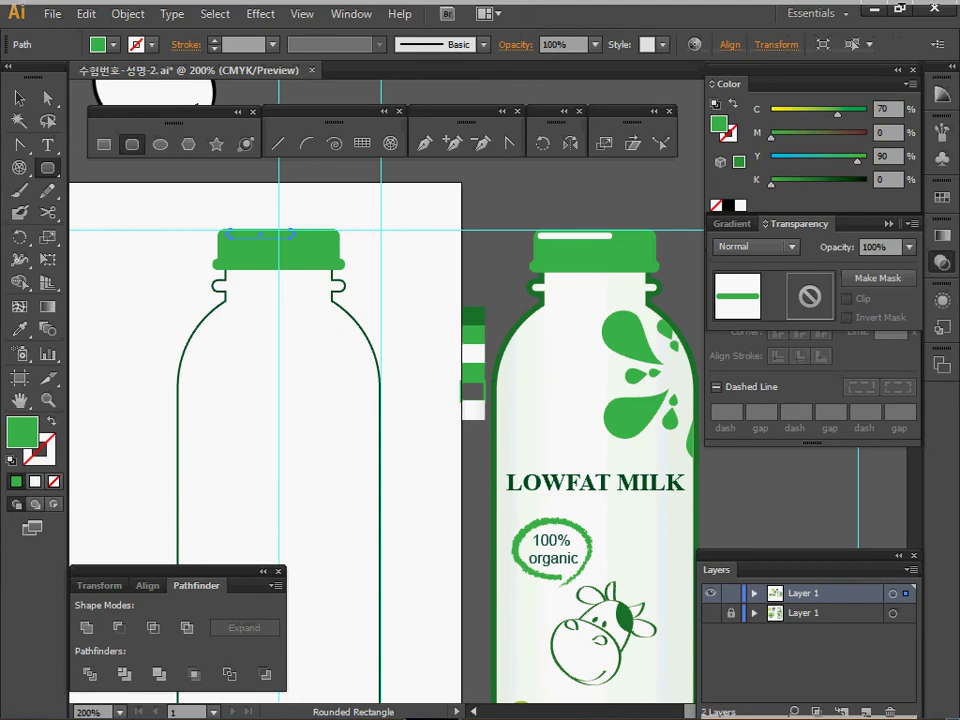
key("ctrl+z")
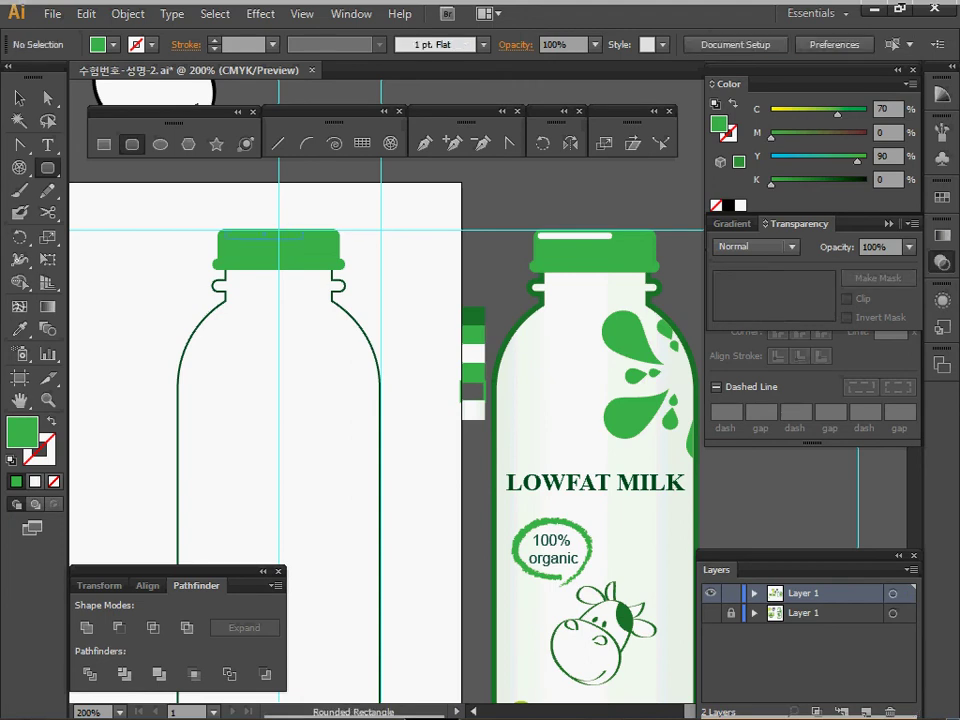
left_click_drag(302, 238, 304, 240)
key("i")
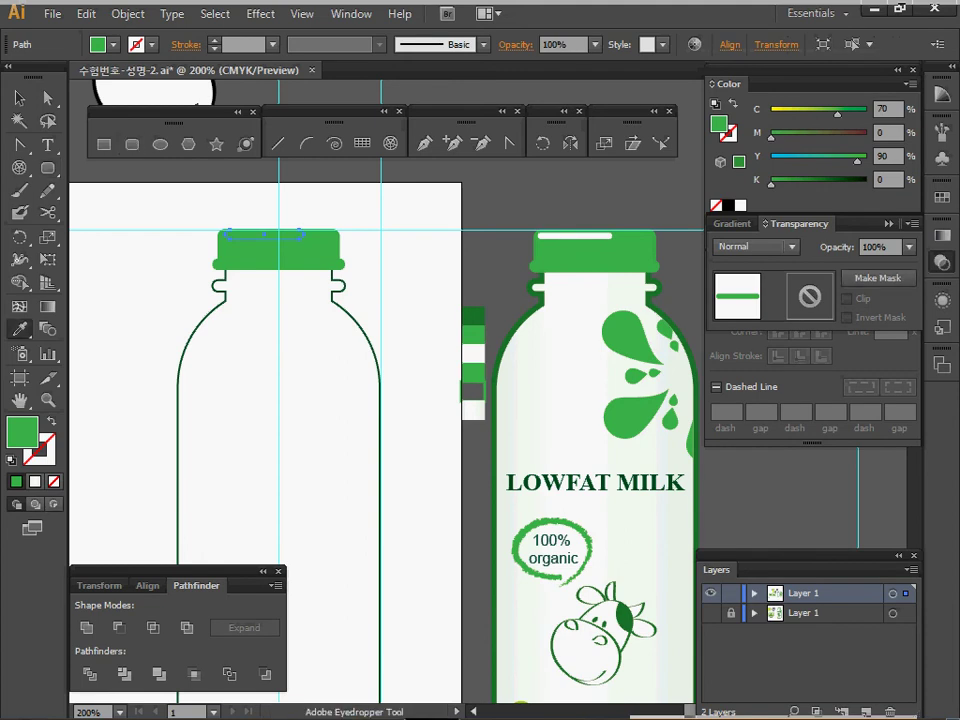
left_click(473, 354)
Shift the white highlight slightly so it sits just inside the cap near its upper left corner
left_click(285, 213, "ctrl")
left_click(283, 236, "ctrl")
left_click(282, 244, "ctrl")
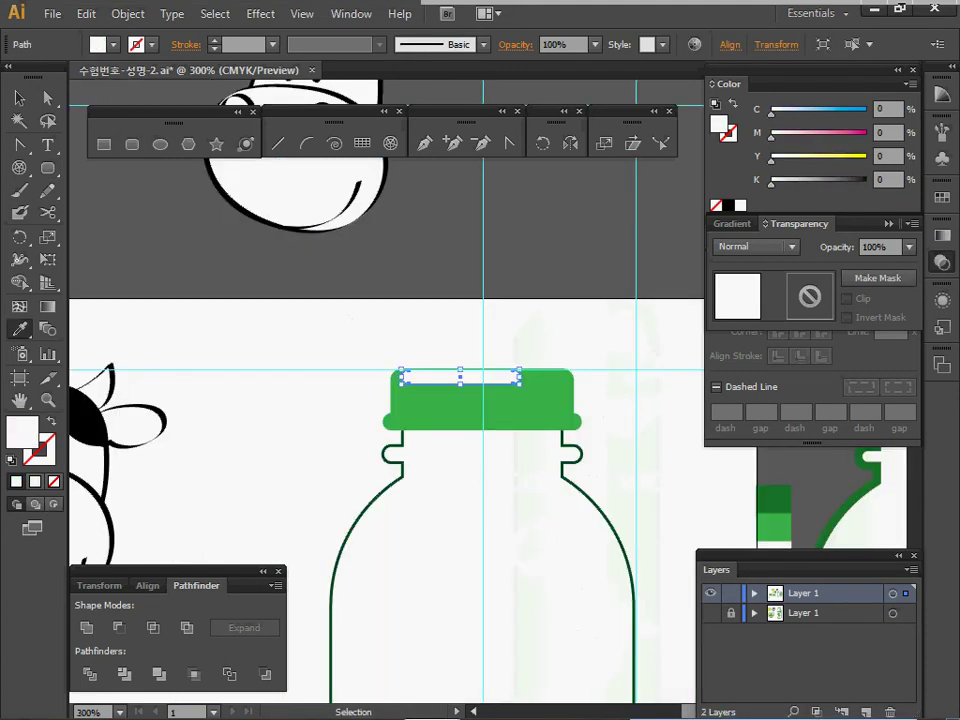
key("Up")
left_click_drag(460, 390, 459, 384)
key("ctrl+z")
left_click(460, 375, "ctrl")
key("ctrl+z")
double_click(460, 375, "ctrl")
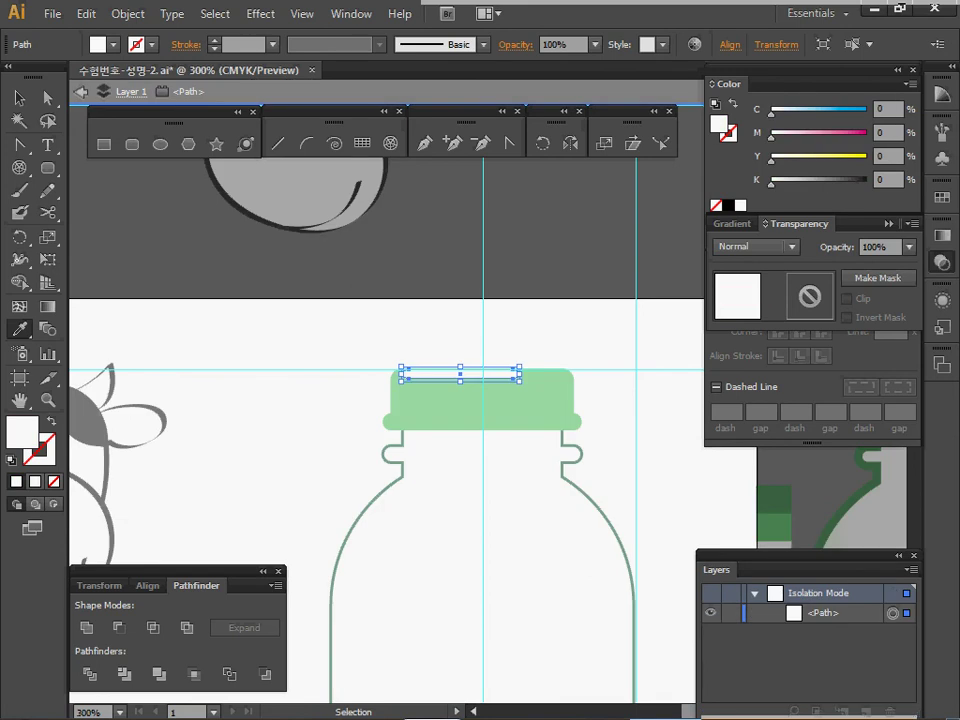
left_click(460, 386, "ctrl")
left_click_drag(460, 375, 457, 377)
left_click(458, 388, "ctrl")
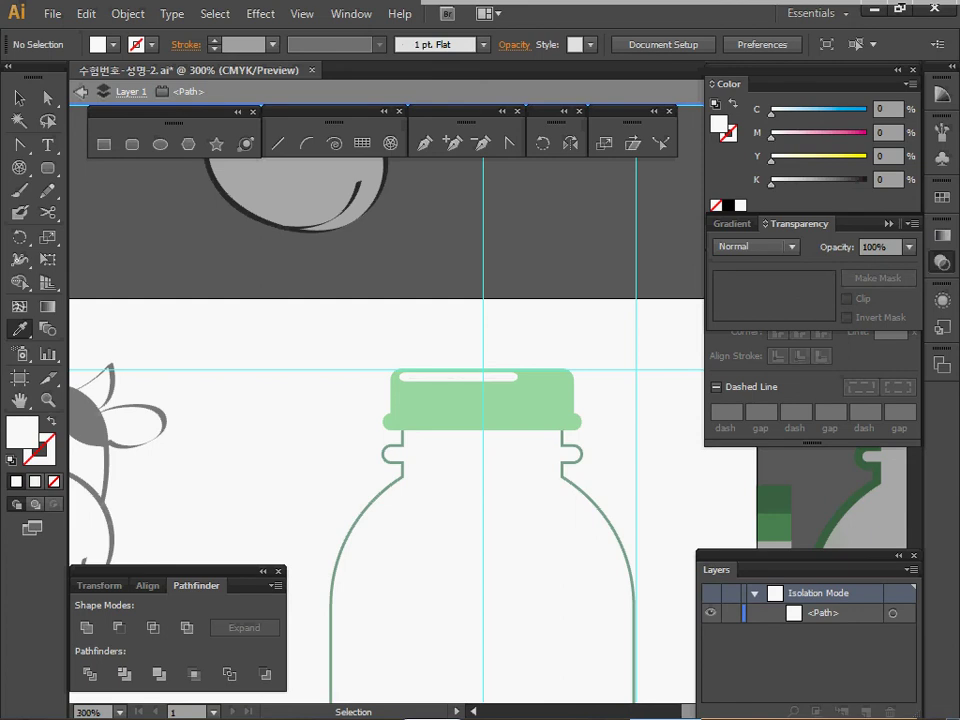
key("Escape")
Give the bottle outline a 3 pt stroke in the palette's dark green (C 70, M 0, Y 90, K 50) with no fill
key("ctrl+minus")
key("ctrl+minus")
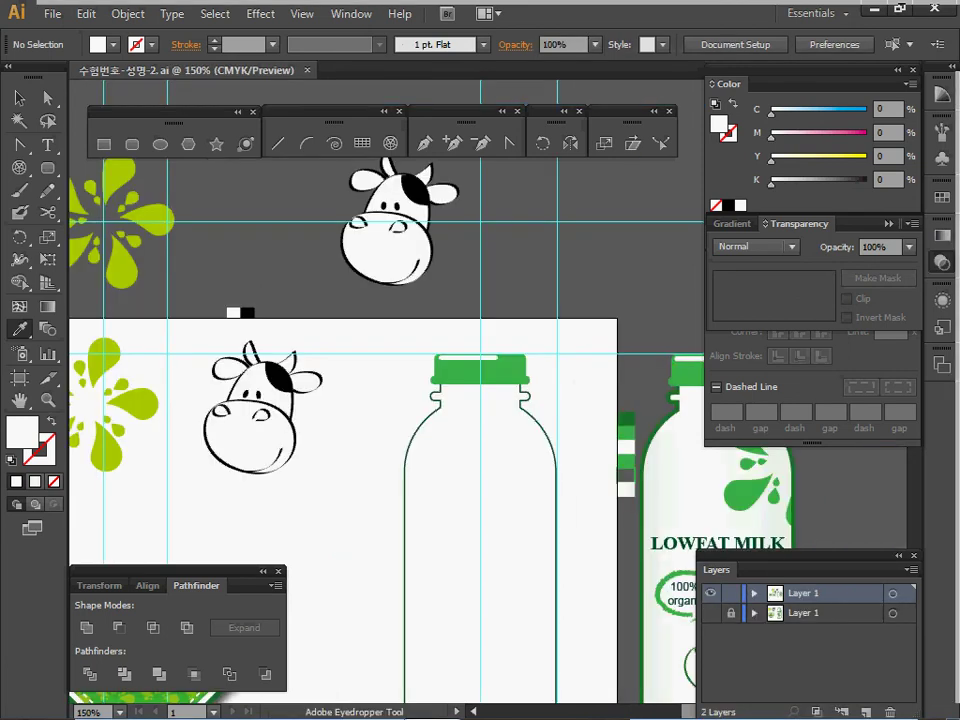
left_click(497, 398, "ctrl")
left_click_drag(497, 398, 377, 303)
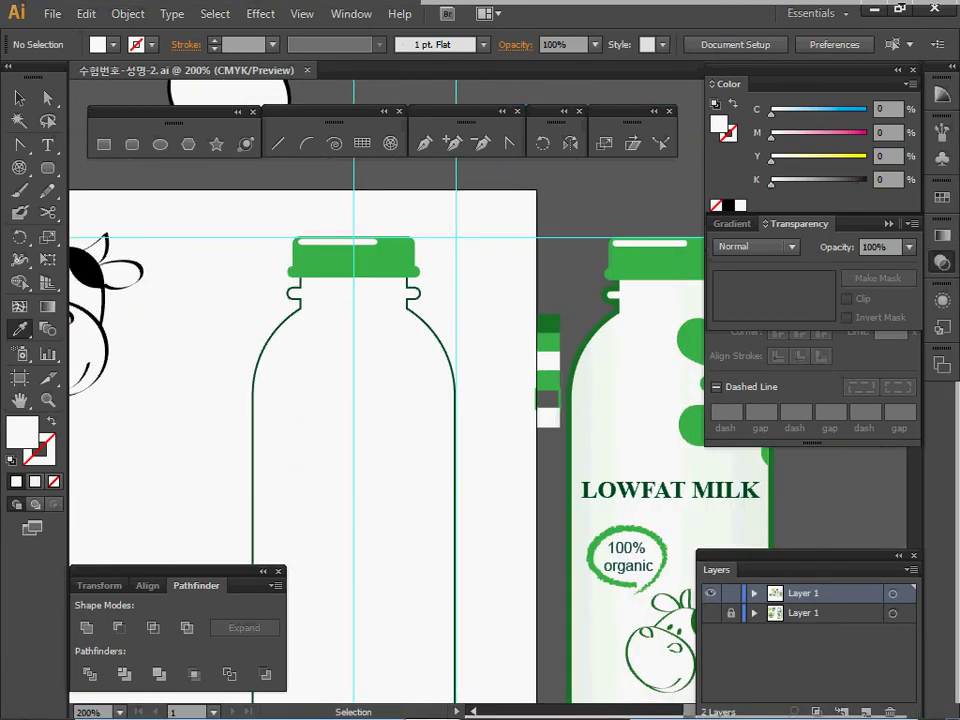
left_click(412, 311, "ctrl")
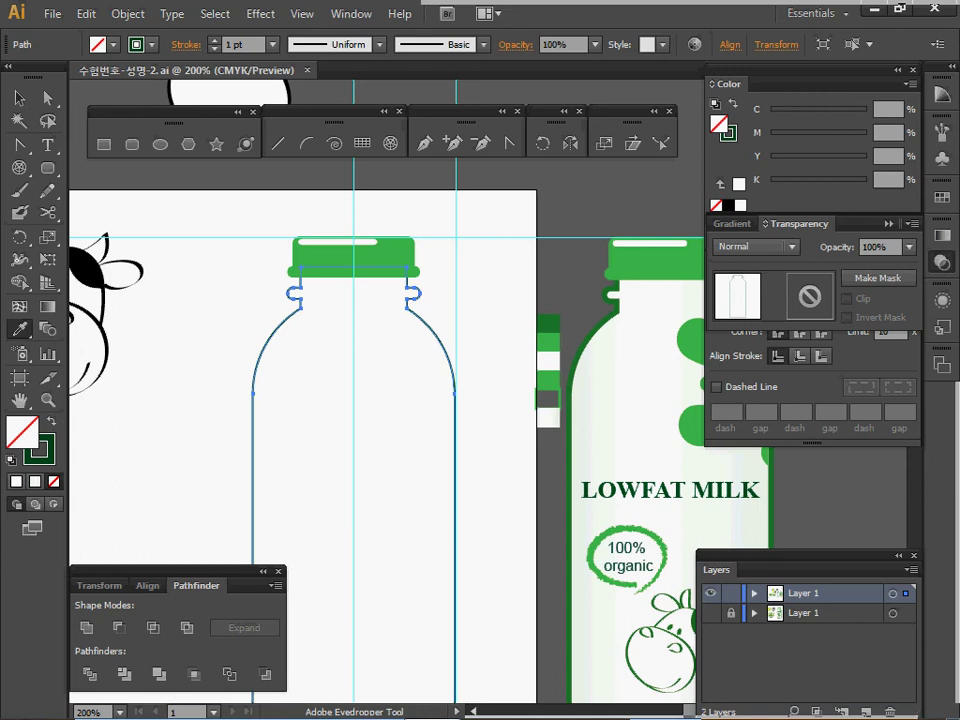
left_click(942, 262)
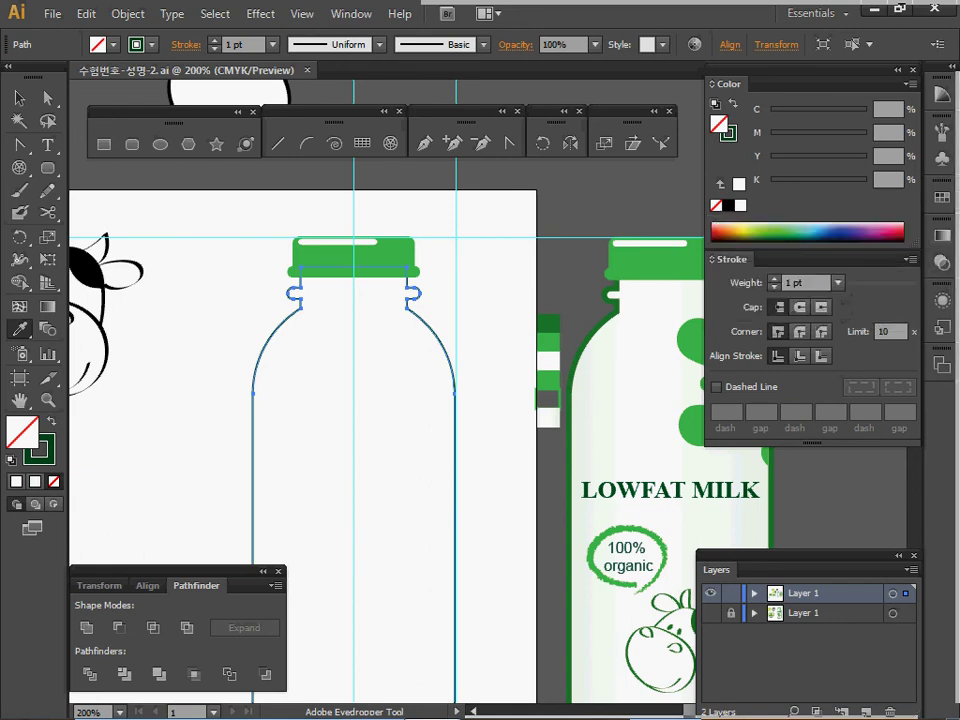
left_click(774, 279)
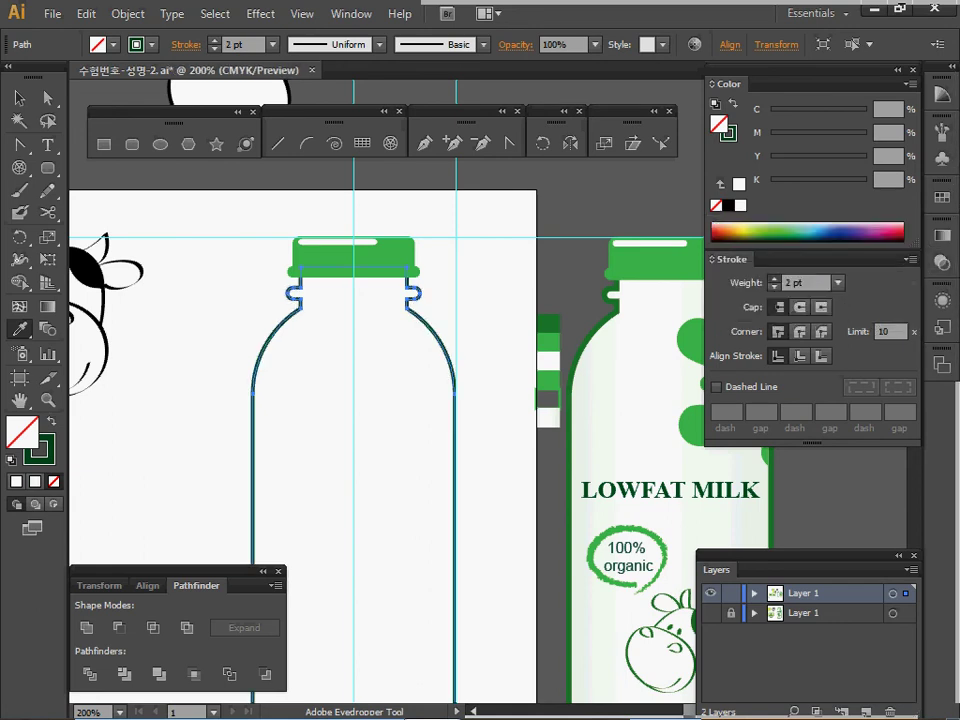
left_click(773, 278)
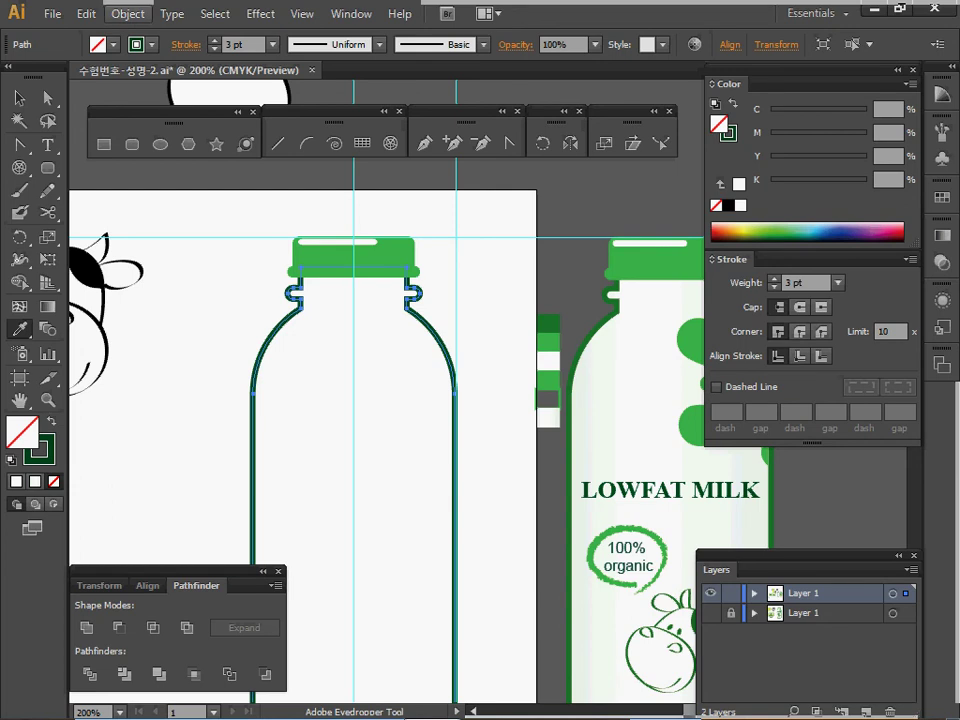
left_click(548, 324)
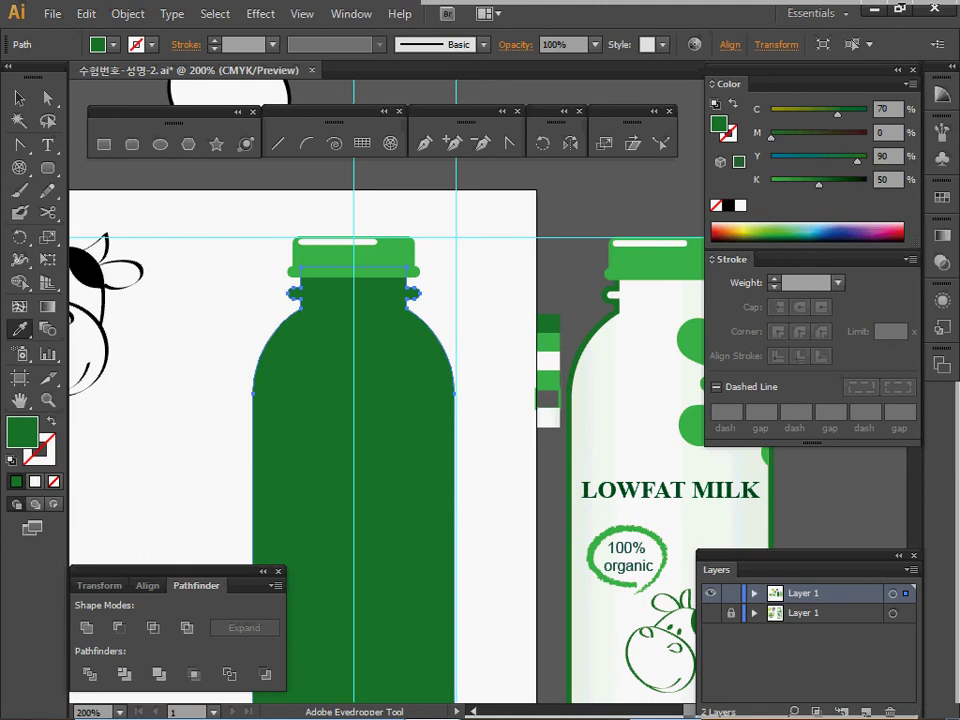
key("shift+x")
left_click(214, 41)
left_click(214, 41)
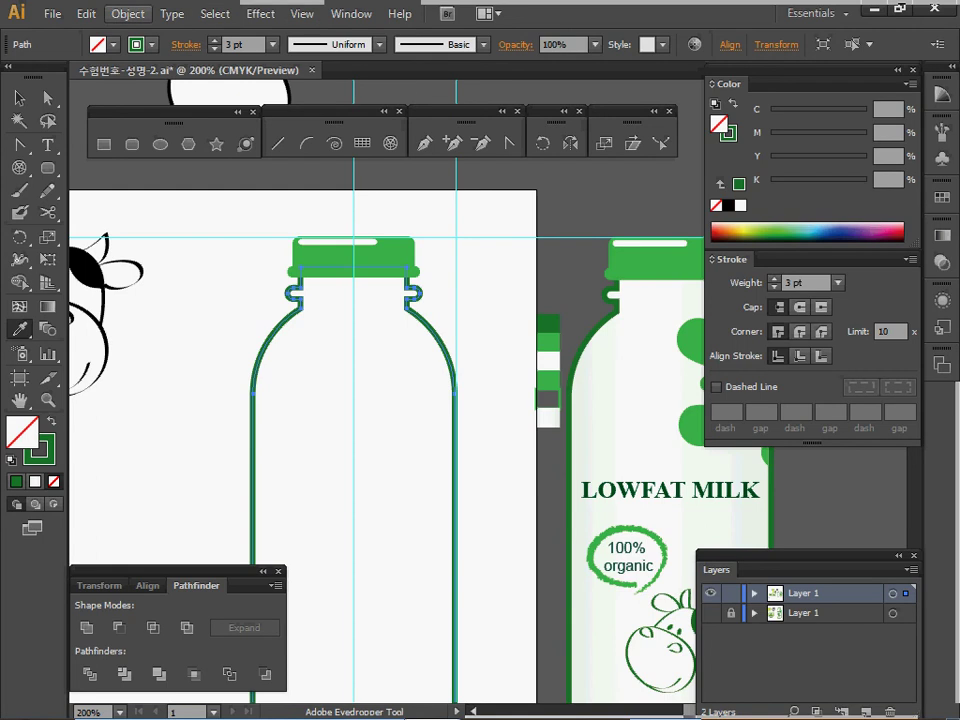
Outline the bottle's stroke and release the resulting compound path into separate outer and inner shapes
left_click(127, 14)
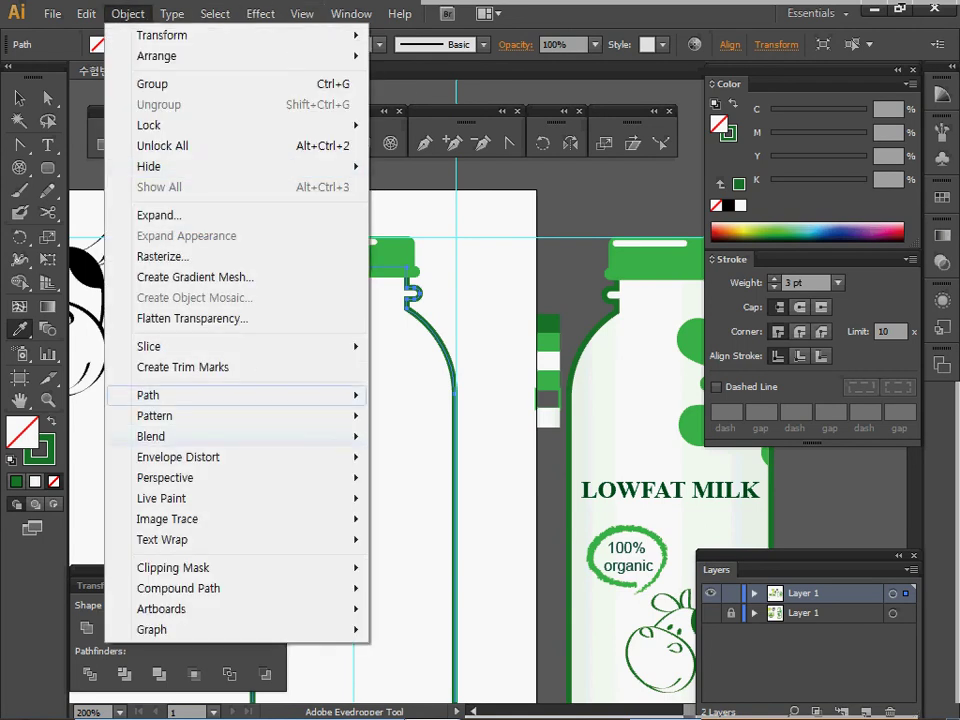
mouse_move(250, 395)
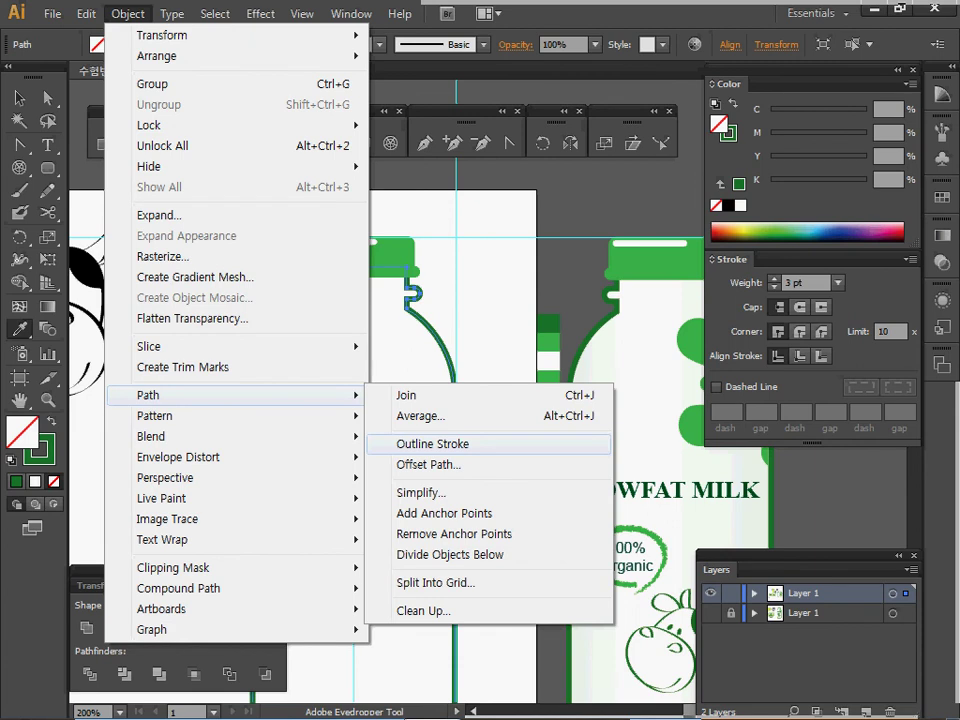
left_click(432, 443)
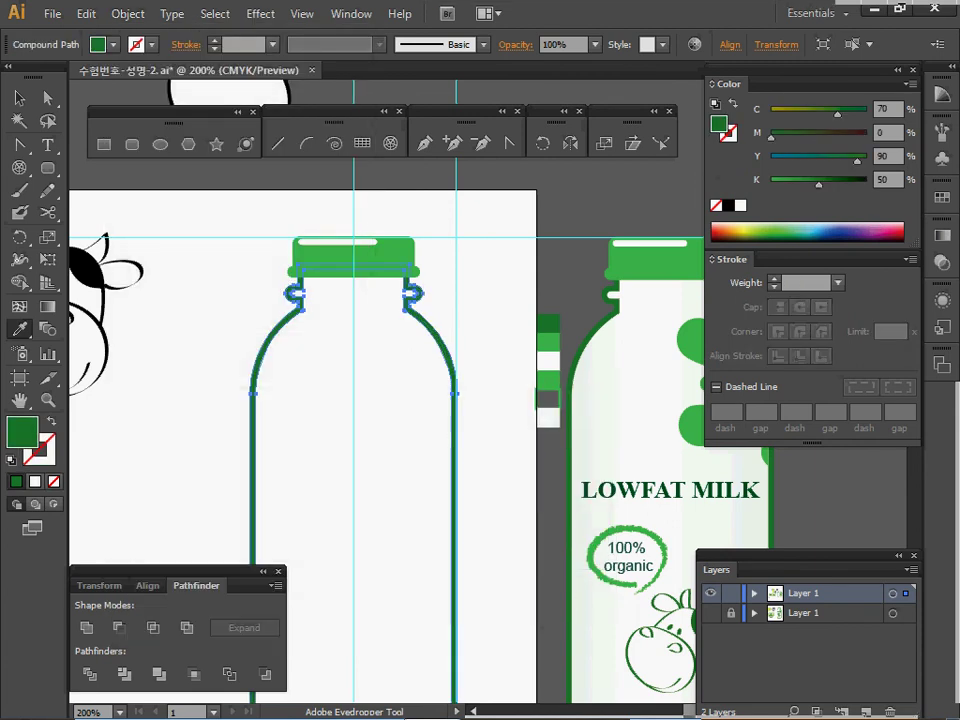
right_click(392, 354)
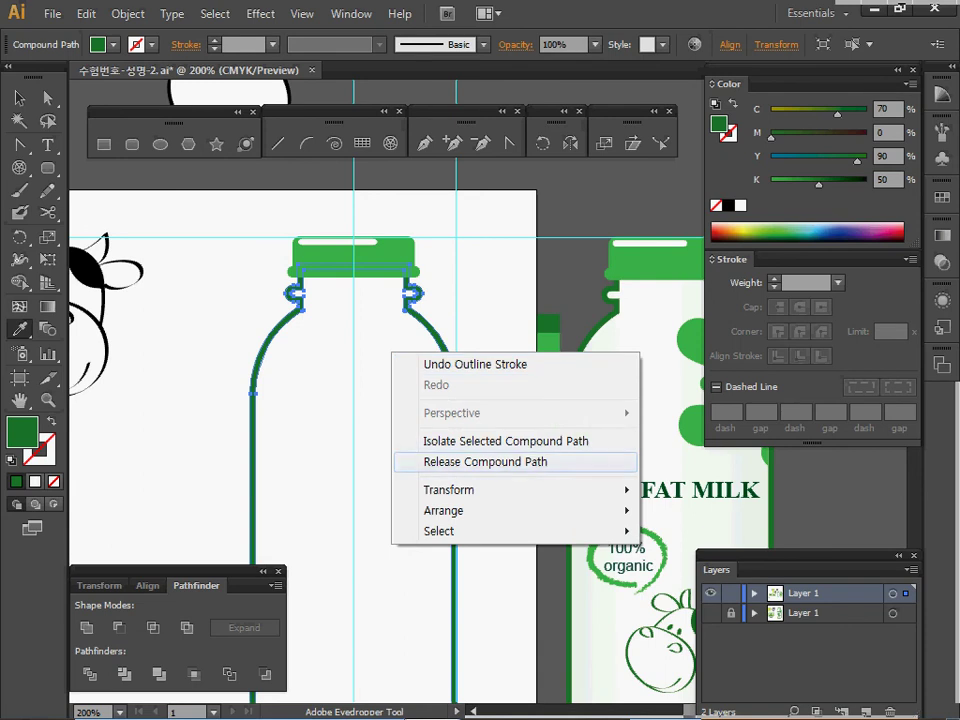
left_click(485, 461)
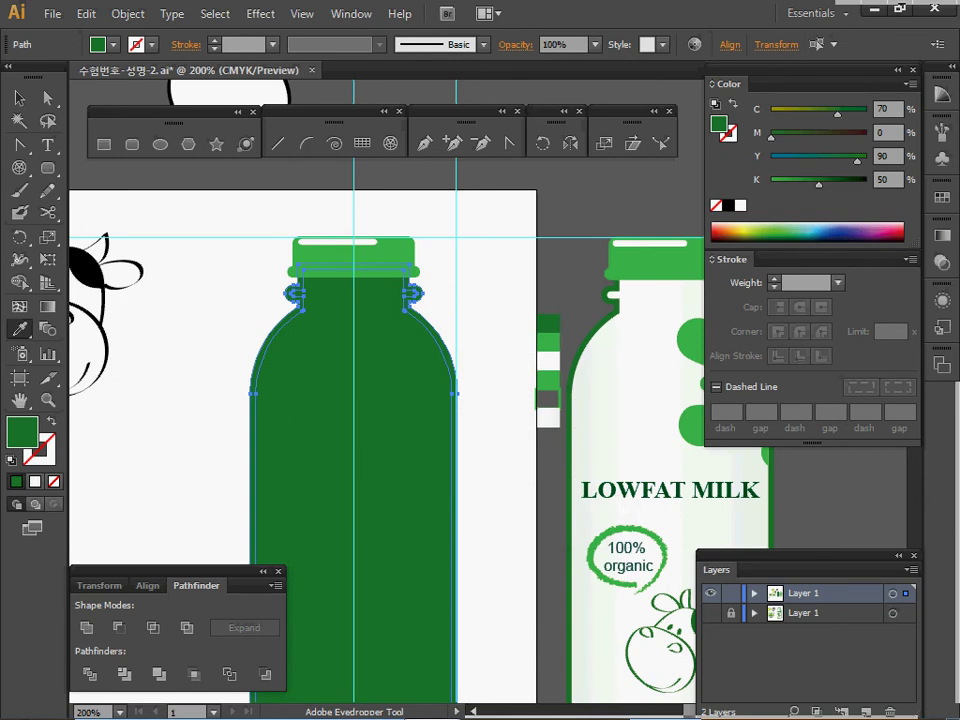
Select only the inner bottle shape and fill it with a light orange (C 1.96, M 26.27, Y 59.22, K 0)
key("v")
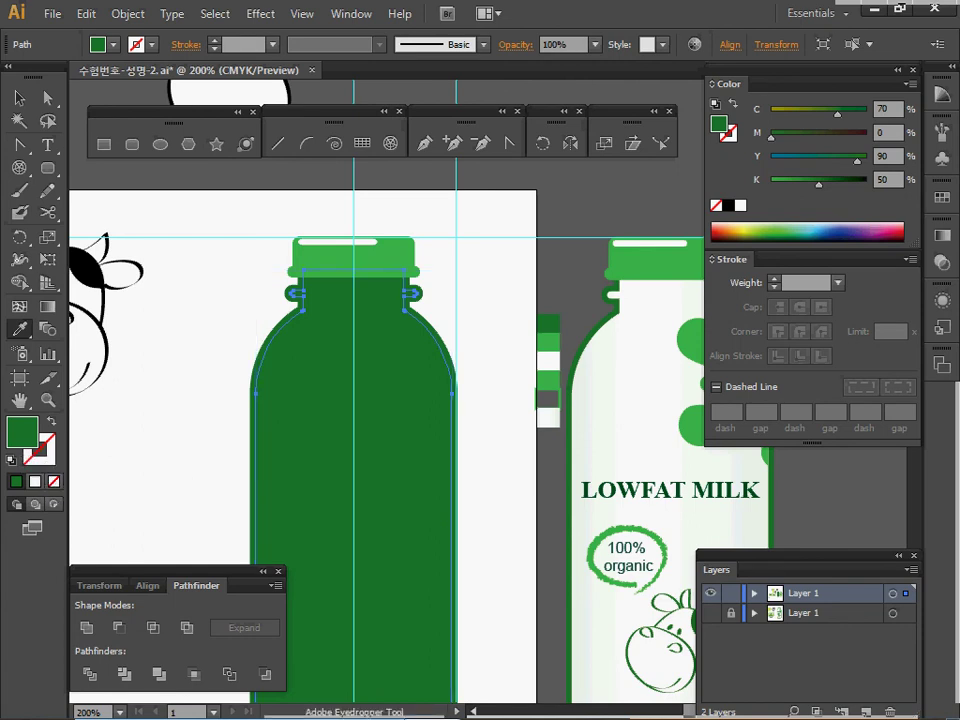
left_click(750, 229)
left_click(799, 227)
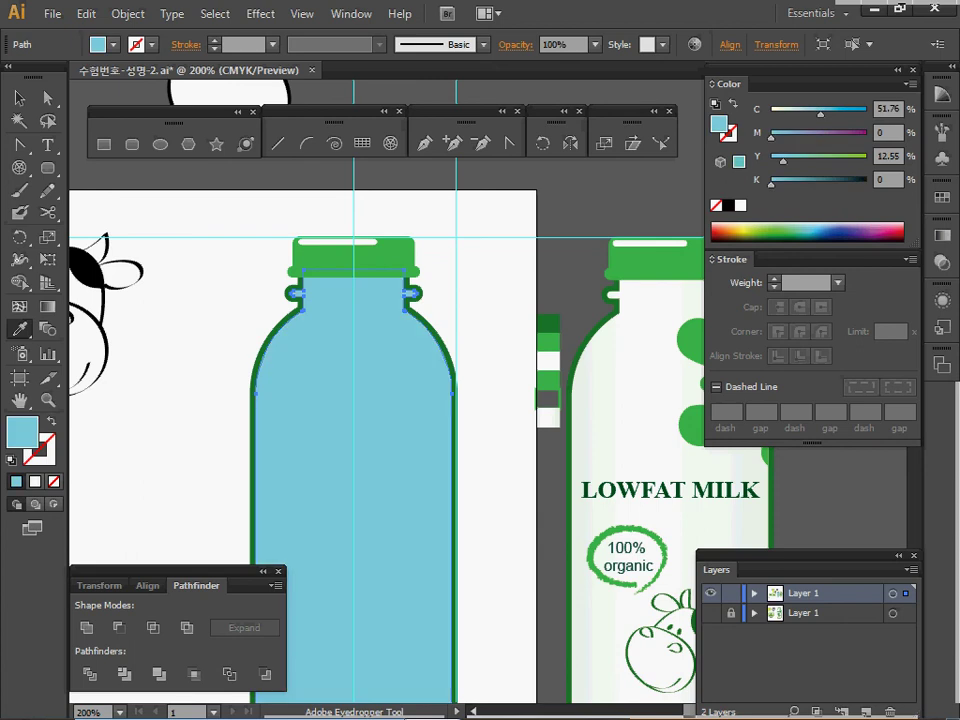
left_click(730, 228)
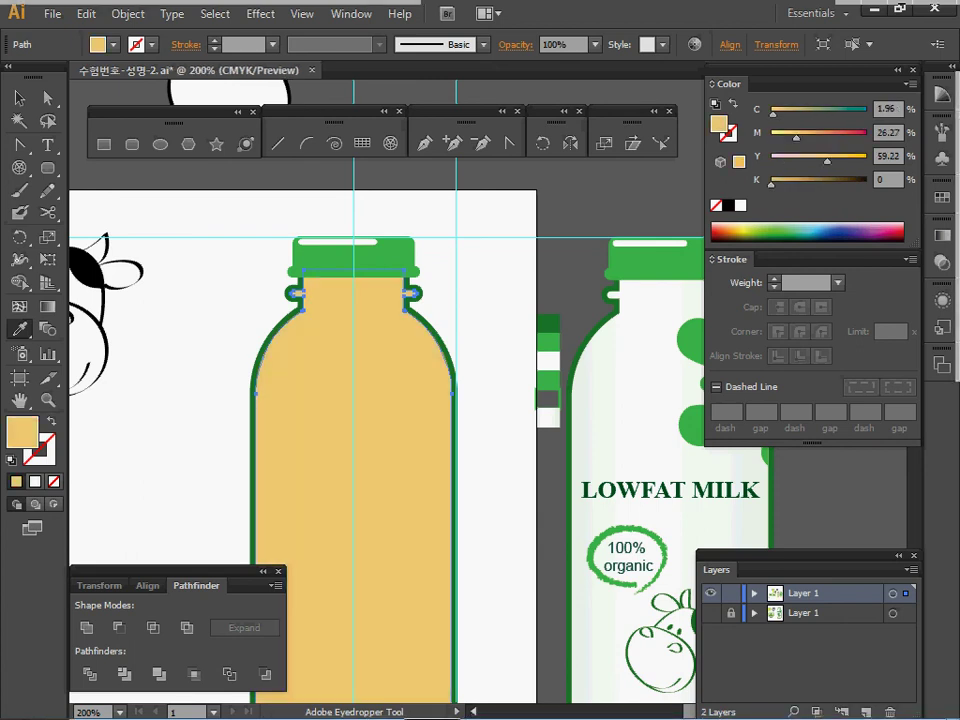
Raise the two lowest anchor points of the inner bottle shape slightly to thicken the outline along the base
left_click(402, 573, "ctrl")
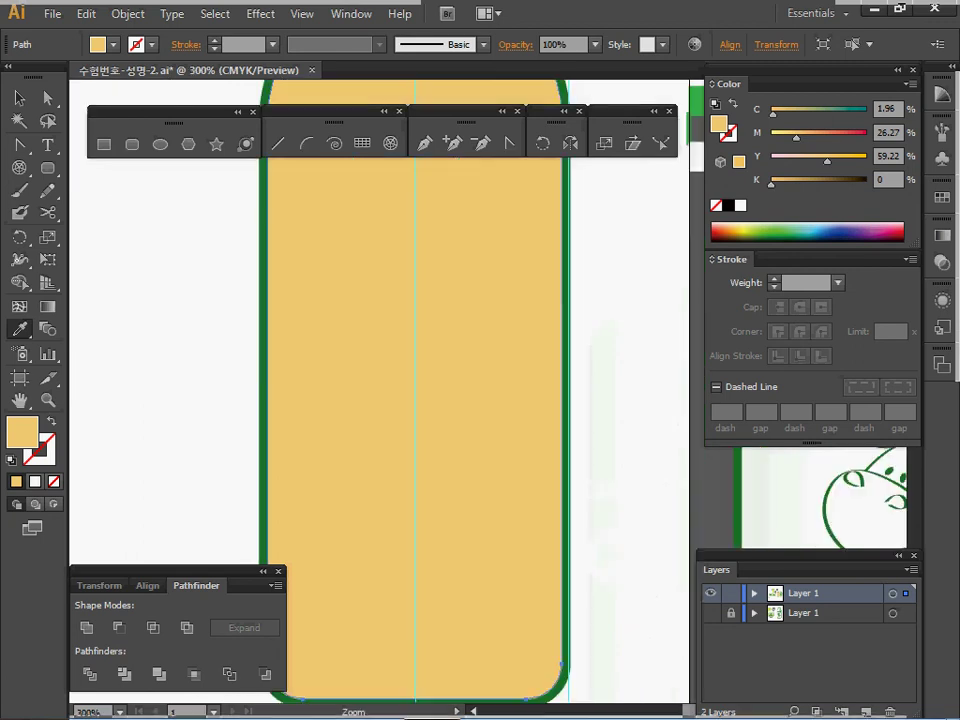
left_click(397, 568, "ctrl")
left_click(497, 520, "ctrl")
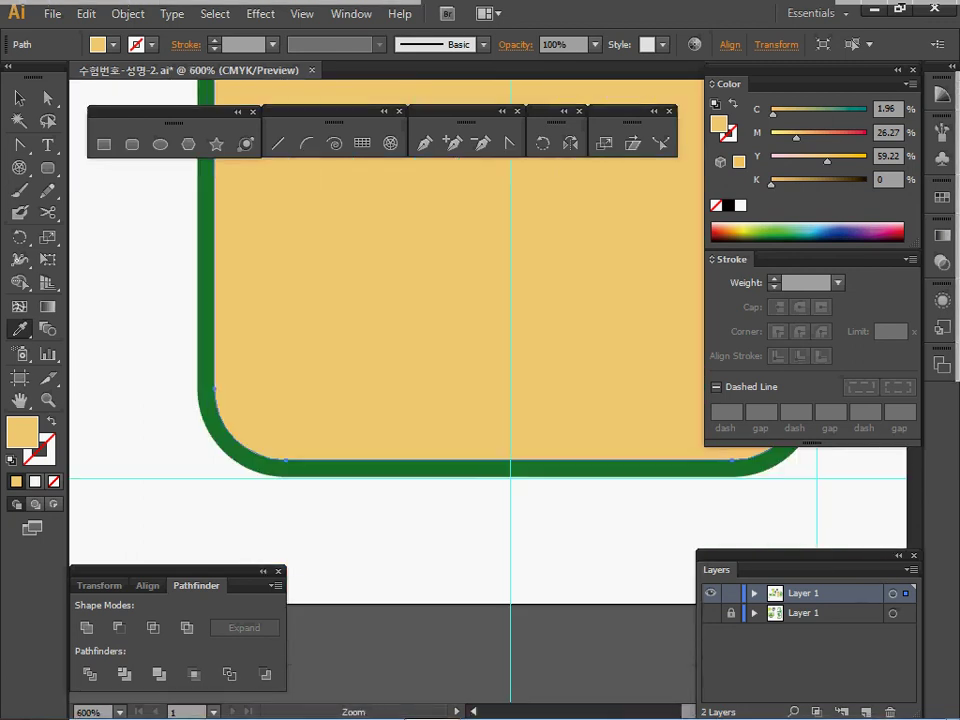
left_click_drag(497, 520, 445, 513)
left_click(48, 98)
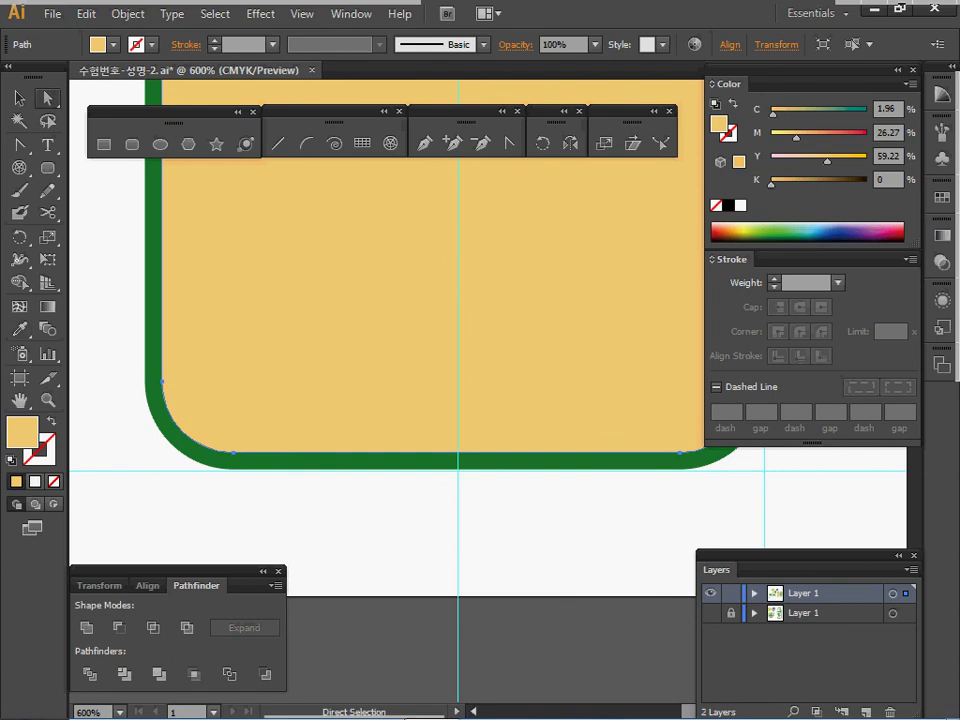
left_click(233, 453)
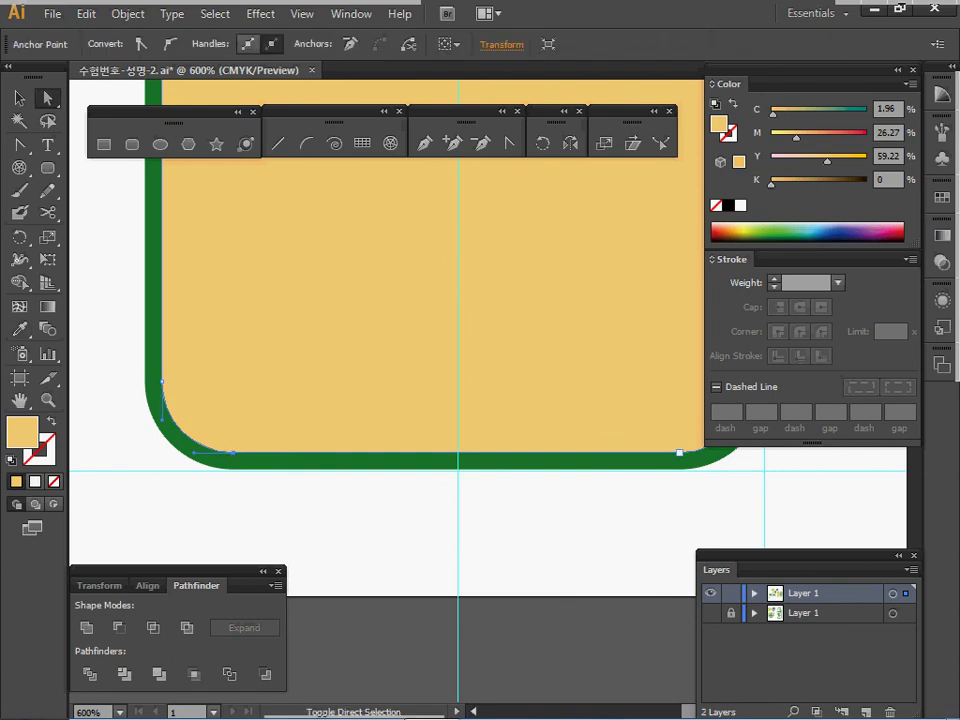
left_click(680, 453, "shift")
left_click(623, 459, "ctrl+alt")
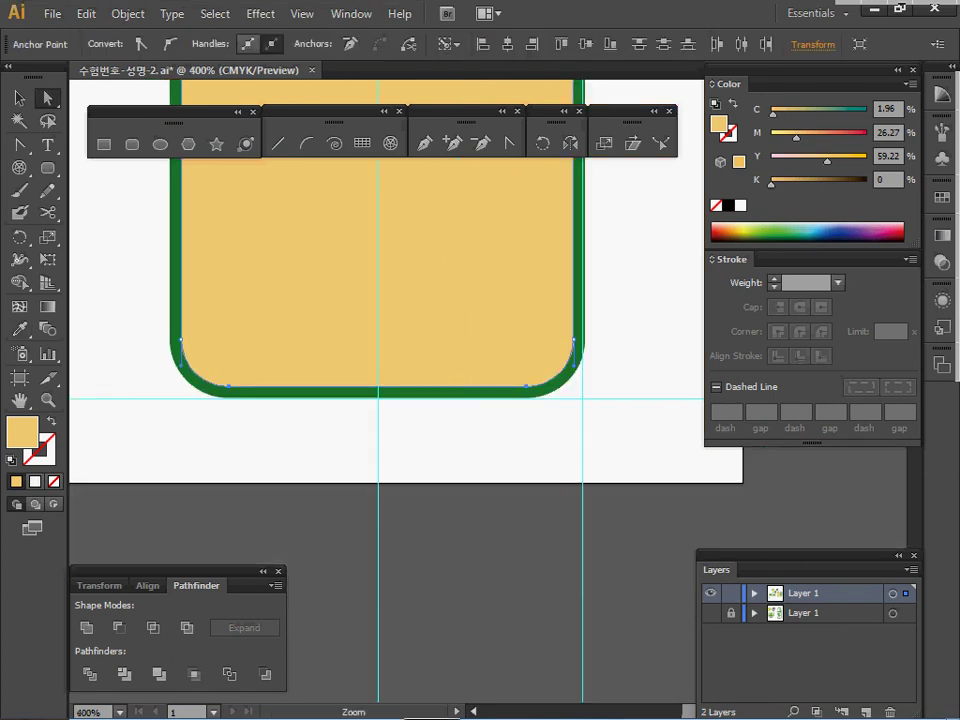
key("Up")
key("Up")
key("Up")
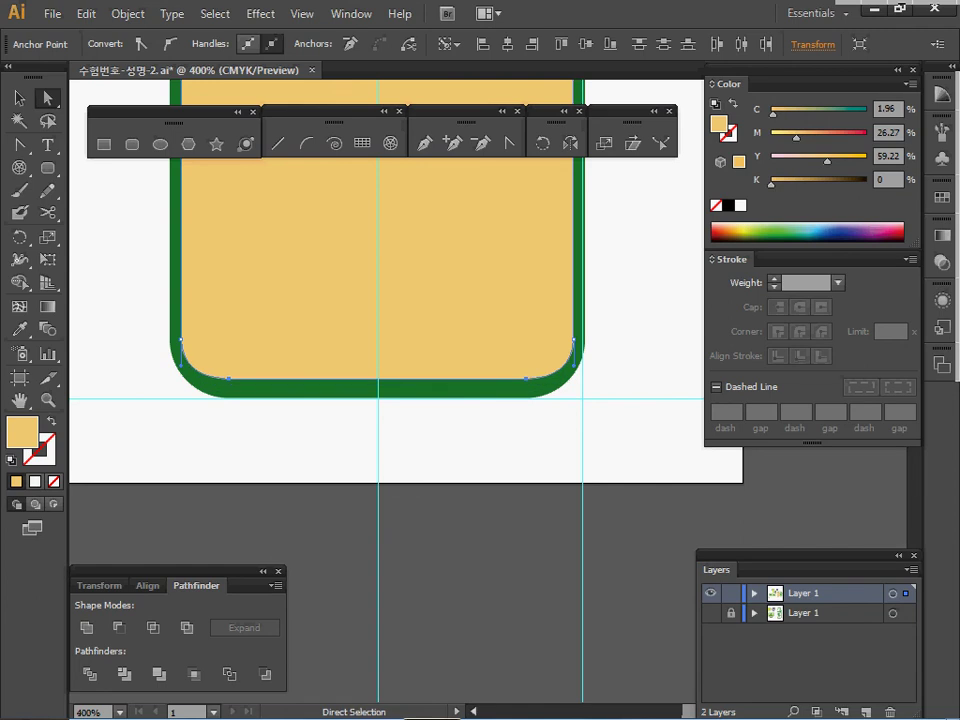
left_click(400, 362, "ctrl+alt")
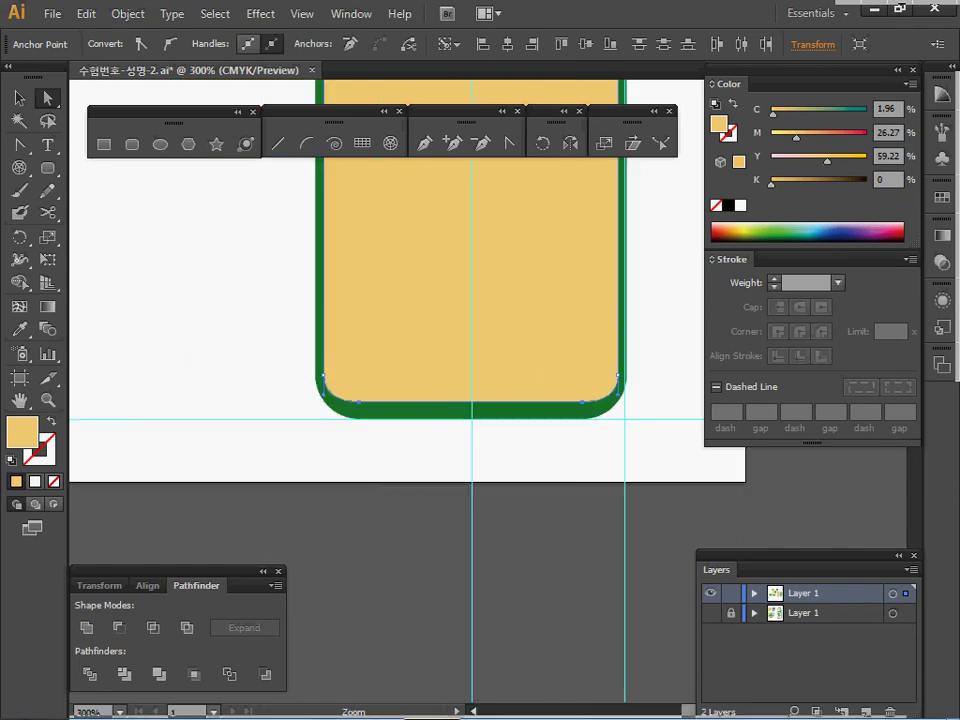
left_click(441, 397, "ctrl+alt")
left_click_drag(441, 397, 240, 629)
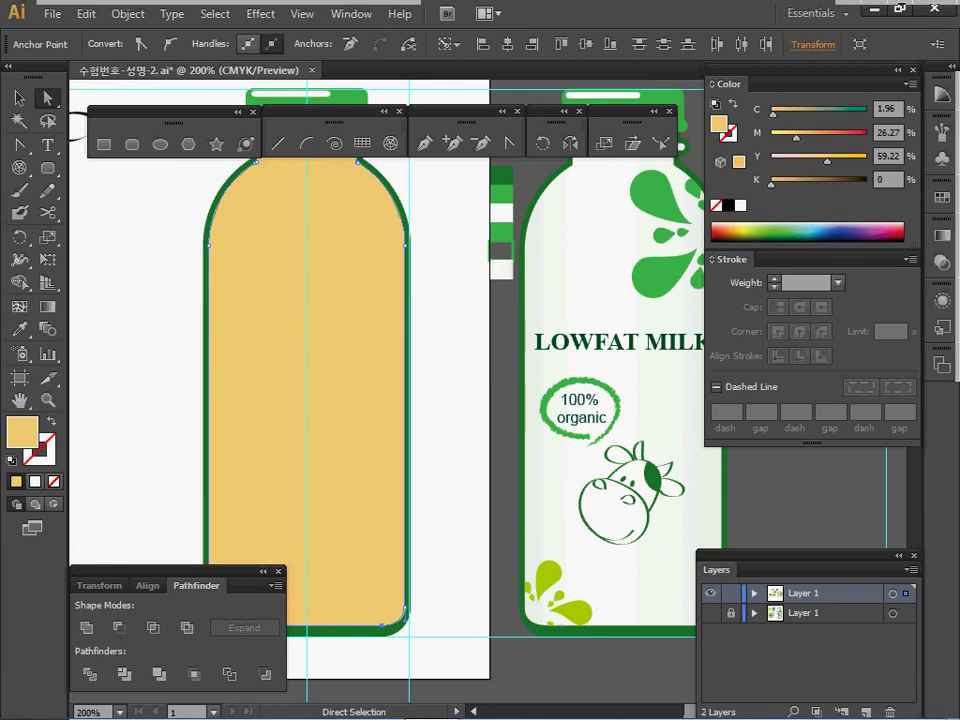
key("ctrl+space")
left_click(322, 453, "ctrl+alt")
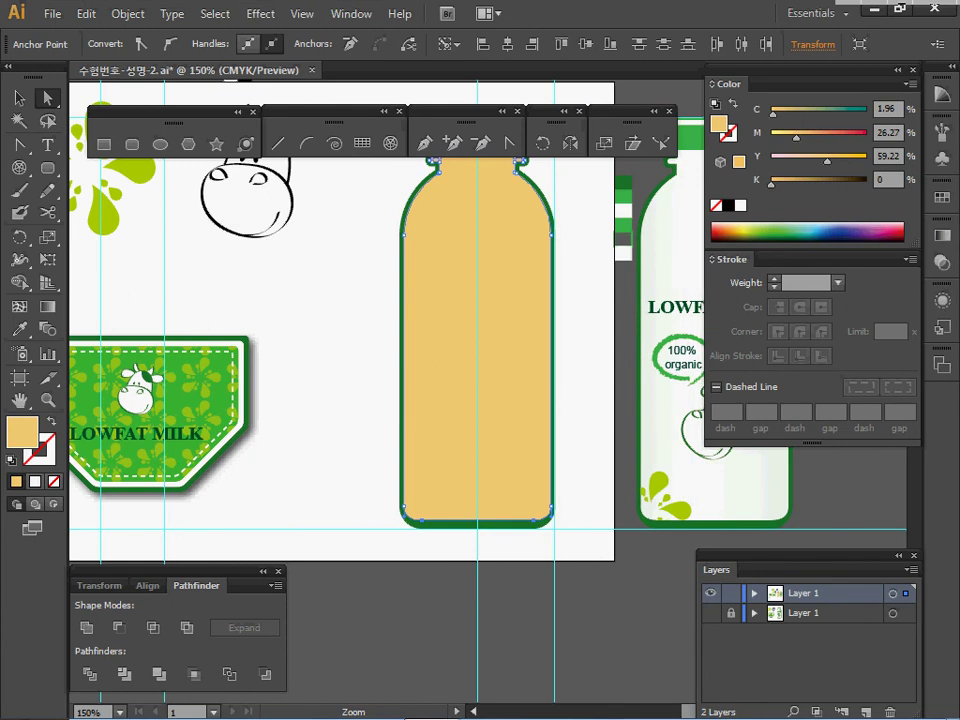
left_click(19, 98)
left_click(160, 270)
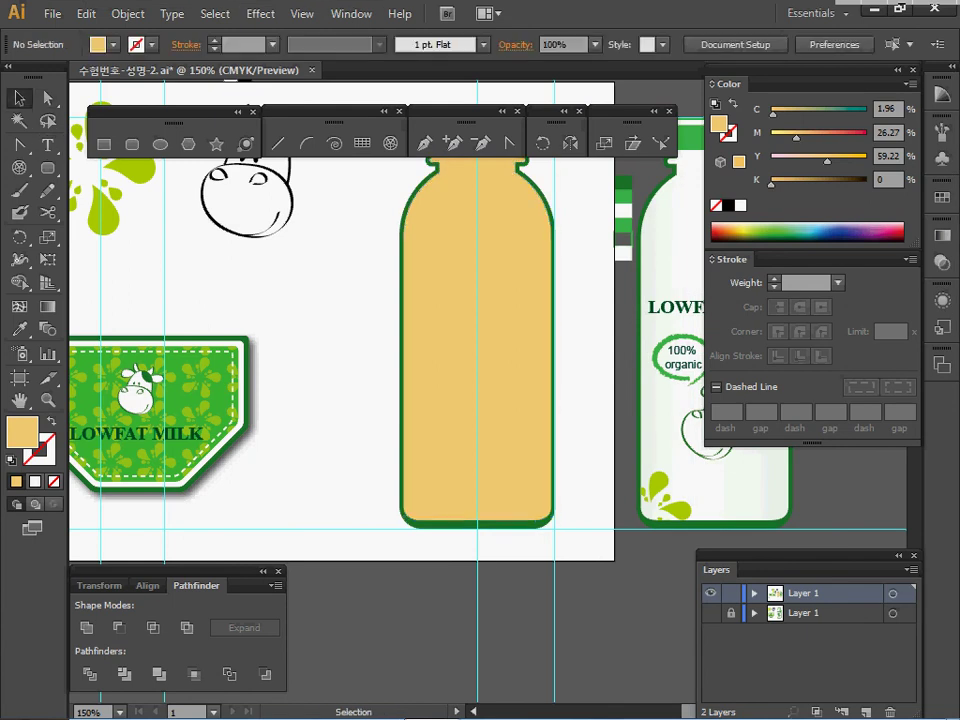
Place a copy of the label's cow head on the bottle's lower half, enlarge it slightly and tilt it clockwise like the reference
left_click(136, 398)
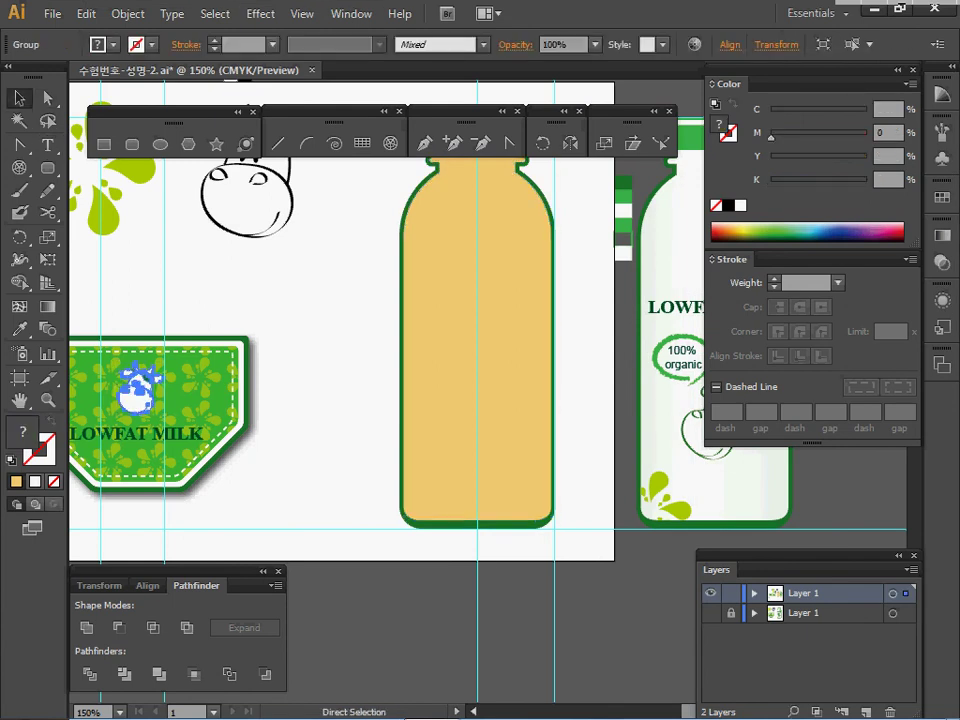
left_click_drag(138, 388, 360, 334)
key("space")
left_click_drag(320, 378, 331, 471)
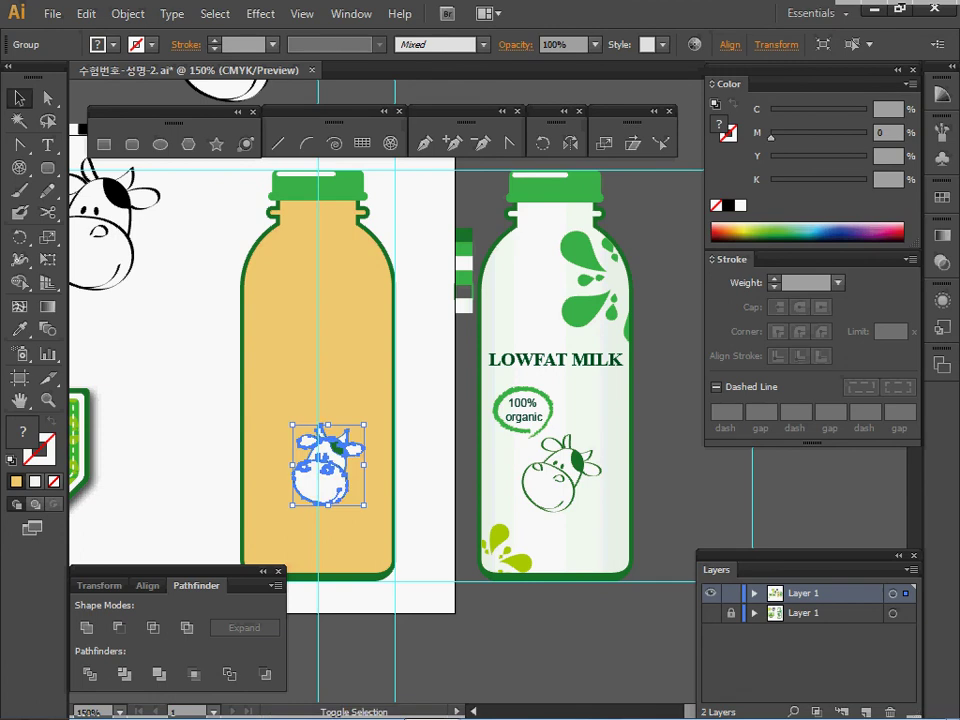
left_click_drag(371, 419, 387, 441)
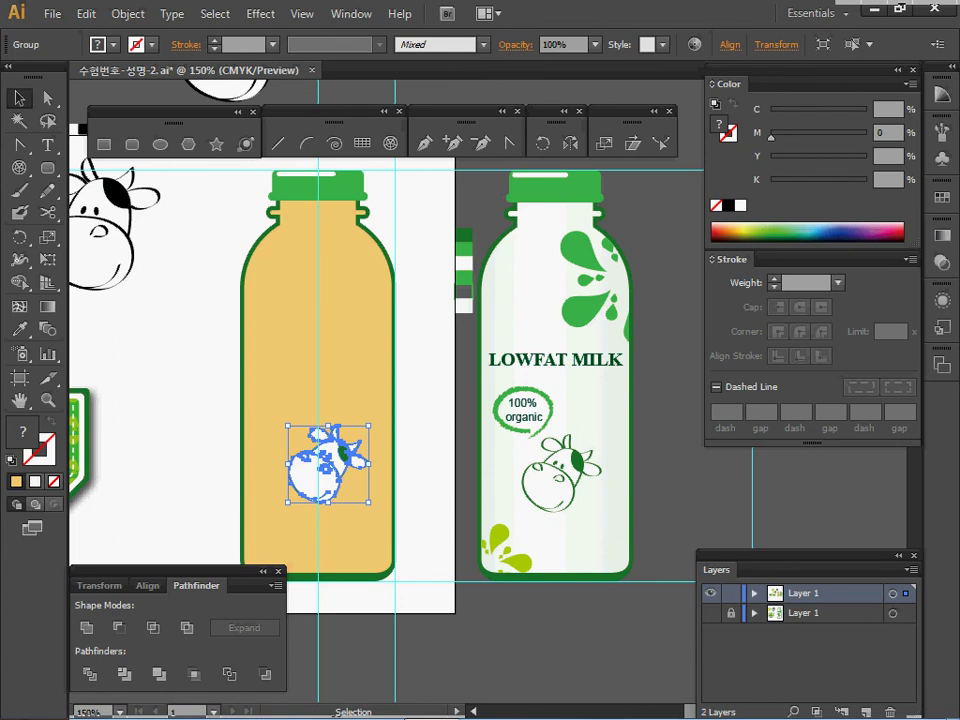
left_click(532, 300)
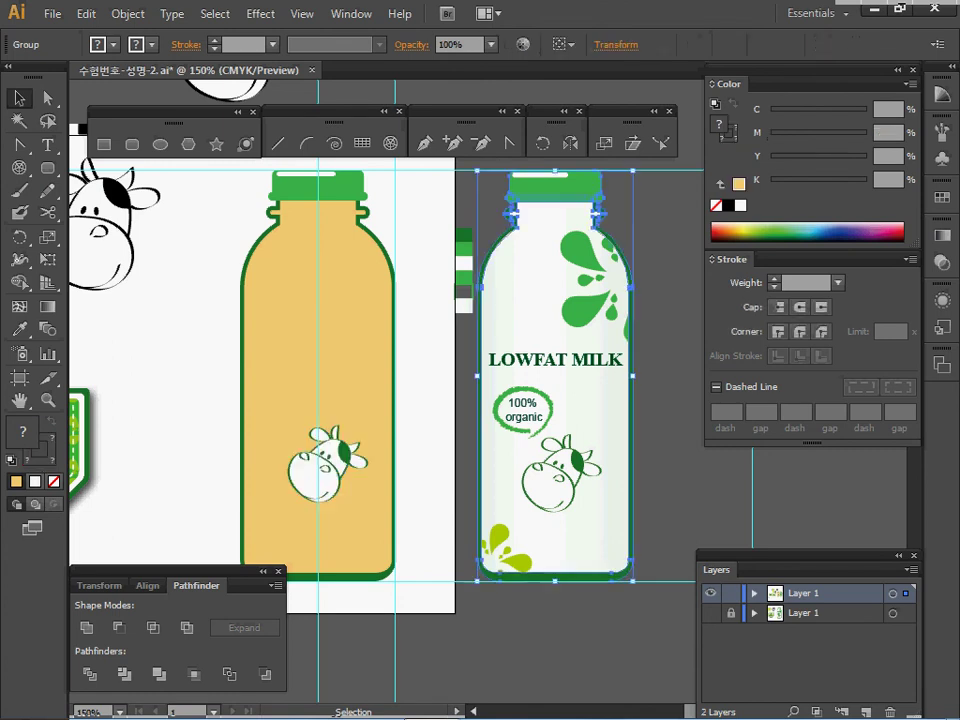
Copy the LOWFAT MILK text from the pocket-shaped label, place it across the middle of the bottle and save the file
key("space")
left_click_drag(330, 380, 701, 324)
left_click(348, 450)
left_click(348, 430)
key("ctrl+c")
key("ctrl+f")
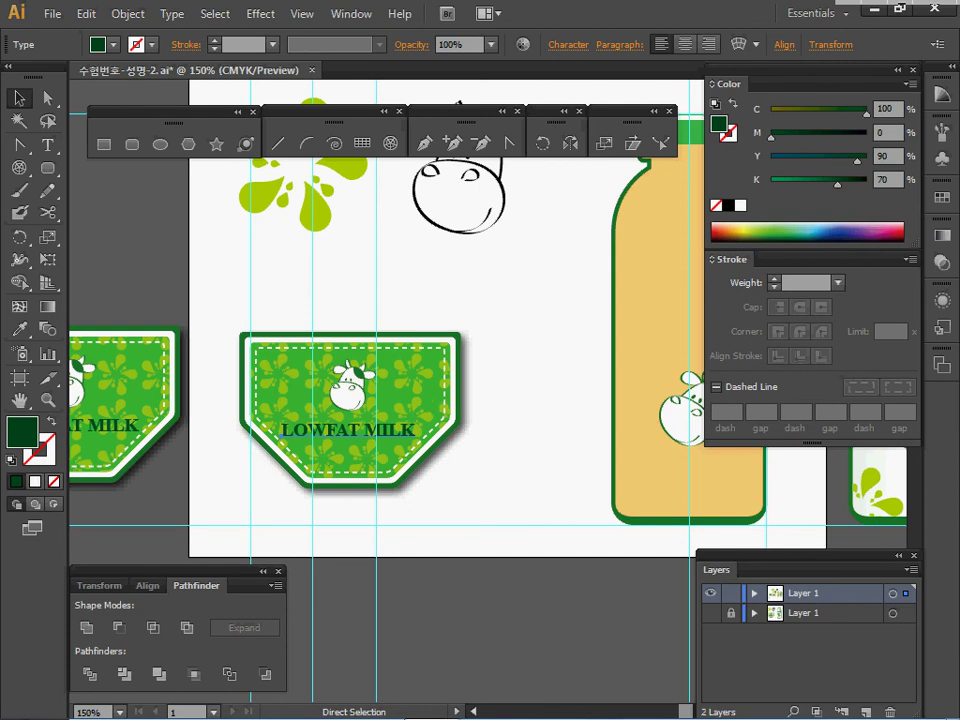
key("ctrl+v")
left_click_drag(444, 412, 476, 334)
left_click_drag(415, 331, 240, 334)
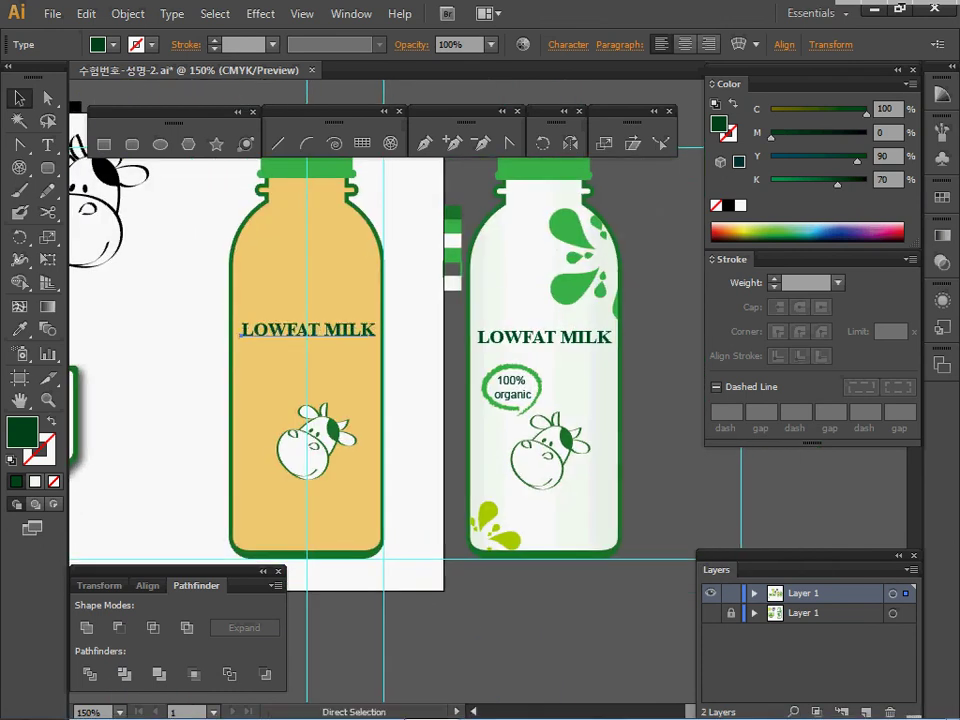
key("ctrl+s")
key("ctrl+shift+a")
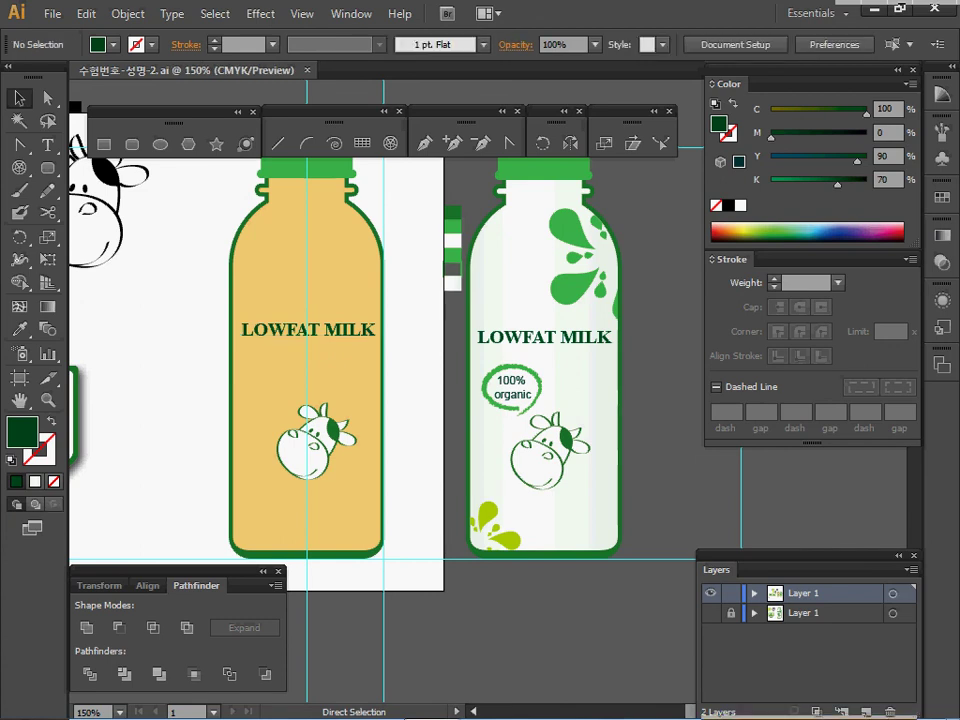
Copy the "100% organic" text from the reference bottle, place it below LOWFAT MILK on the orange bottle and save the file
left_click(512, 393)
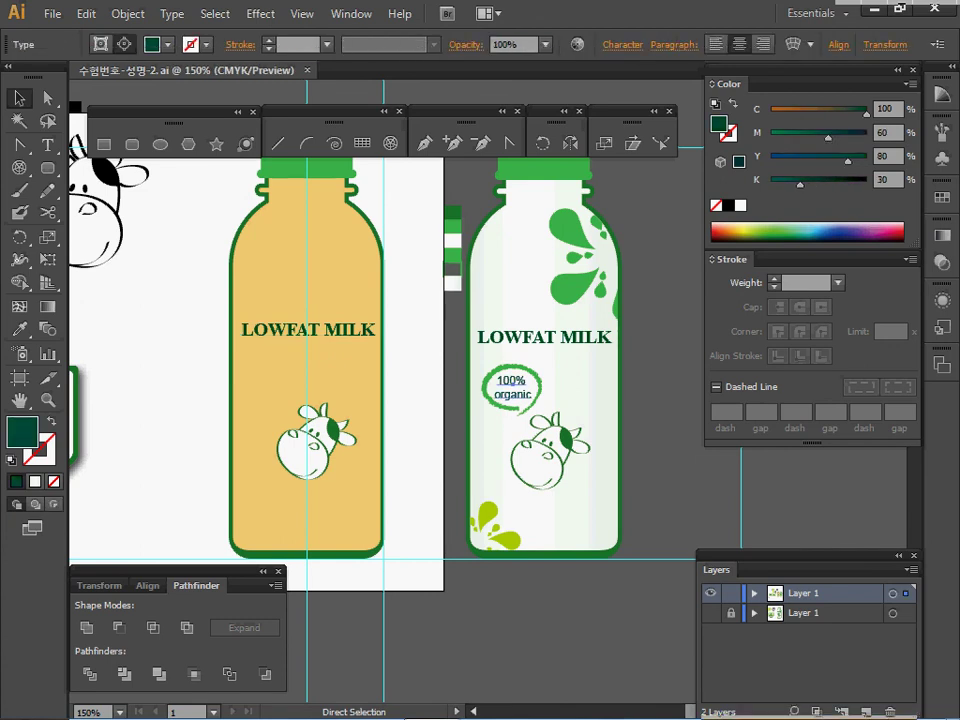
key("ctrl+c")
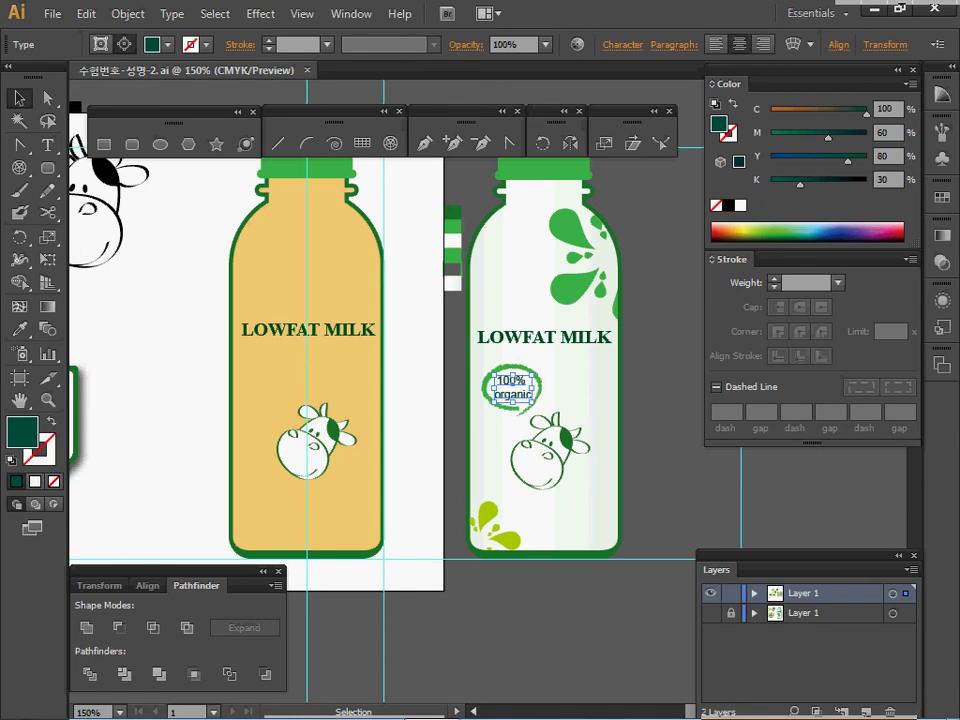
key("ctrl+c")
key("ctrl+f")
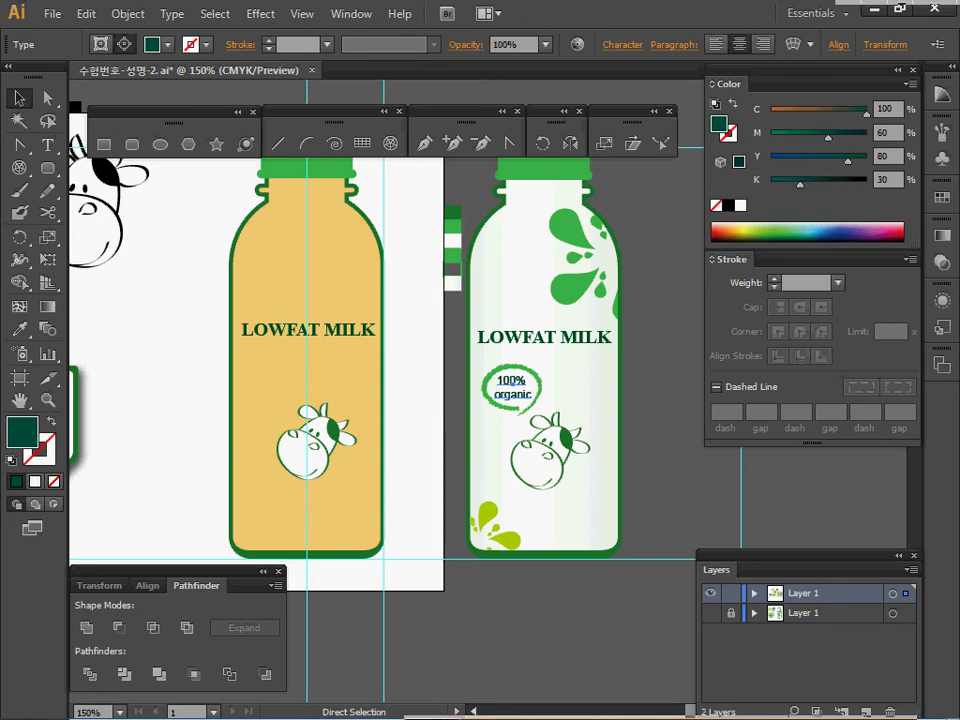
key("ctrl+v")
left_click_drag(485, 390, 277, 374)
key("ctrl+shift+a")
key("ctrl+s")
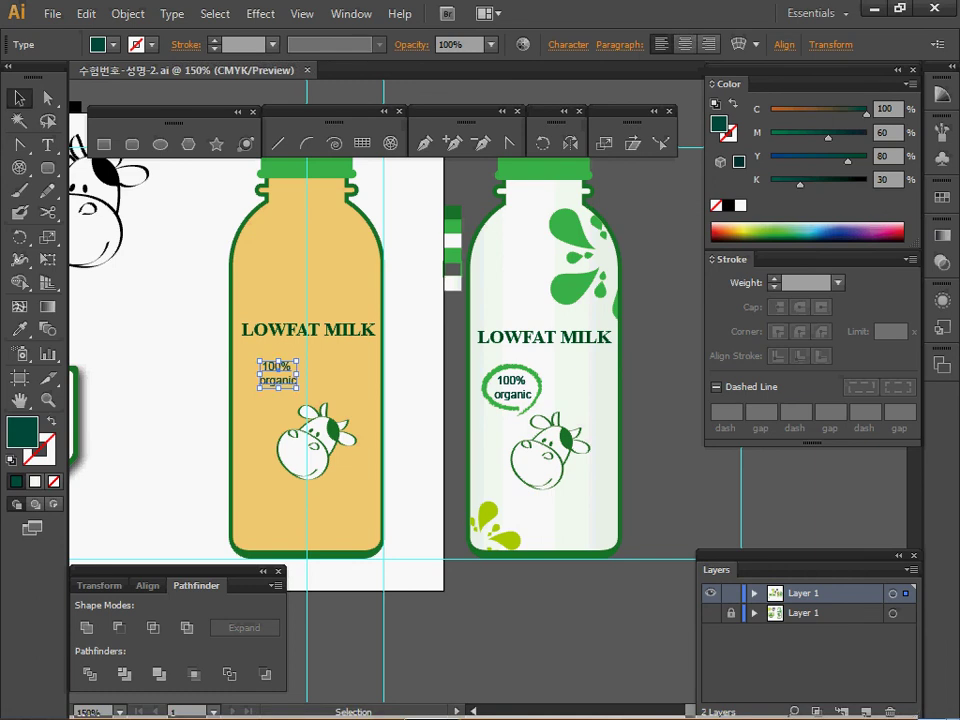
key("ctrl+shift+a")
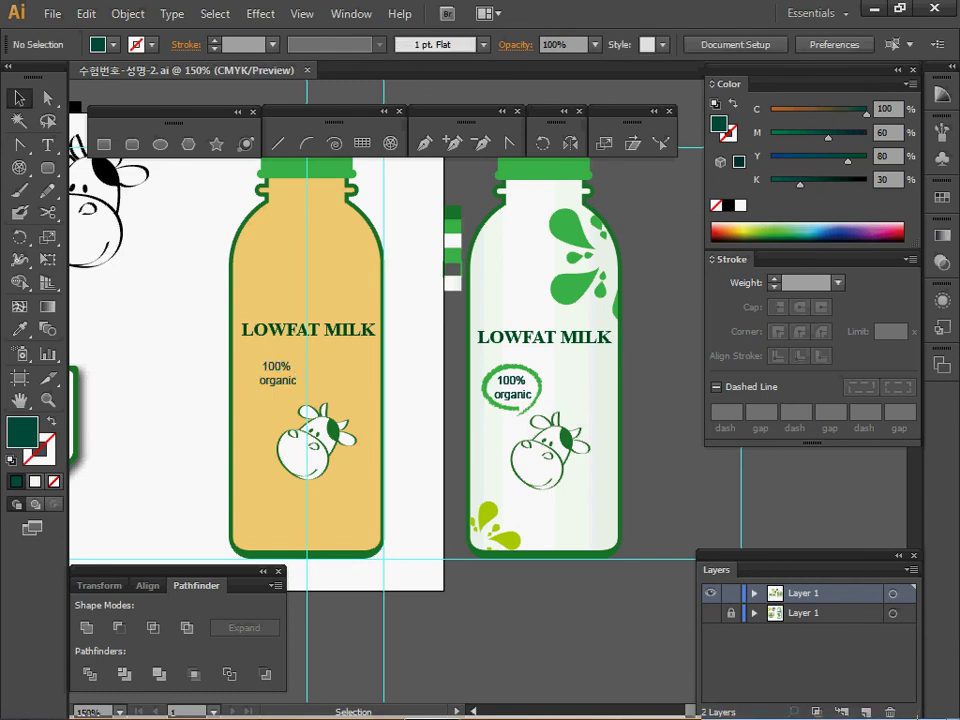
Paint a speech-bubble outline around the "100% organic" text with the Charcoal - Pencil brush at 1 pt and no fill
key("space")
left_click_drag(400, 350, 445, 382)
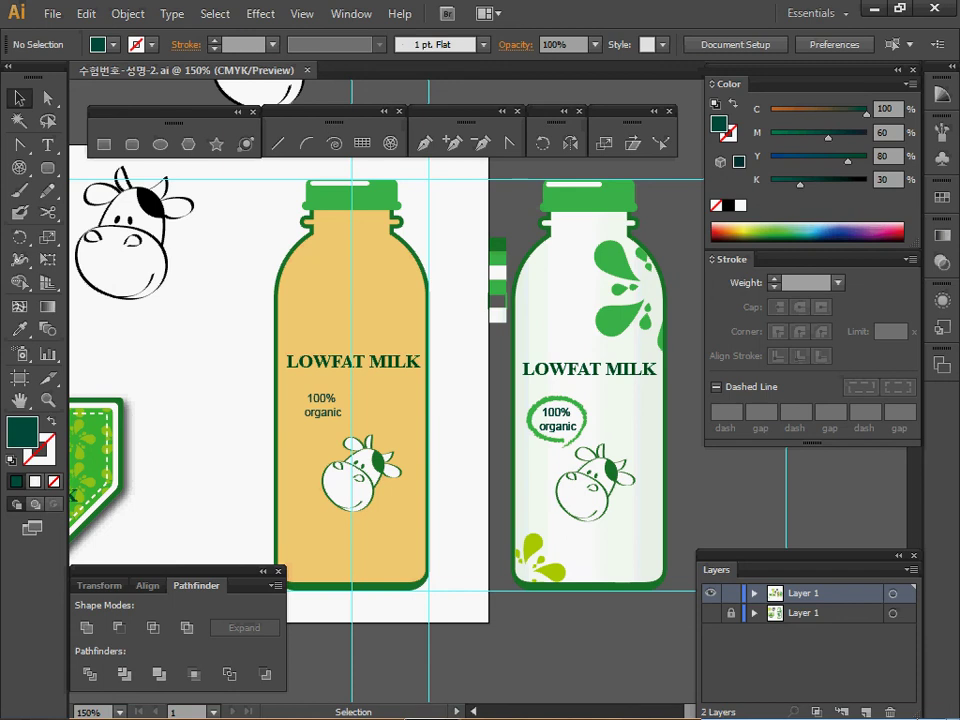
left_click(379, 44)
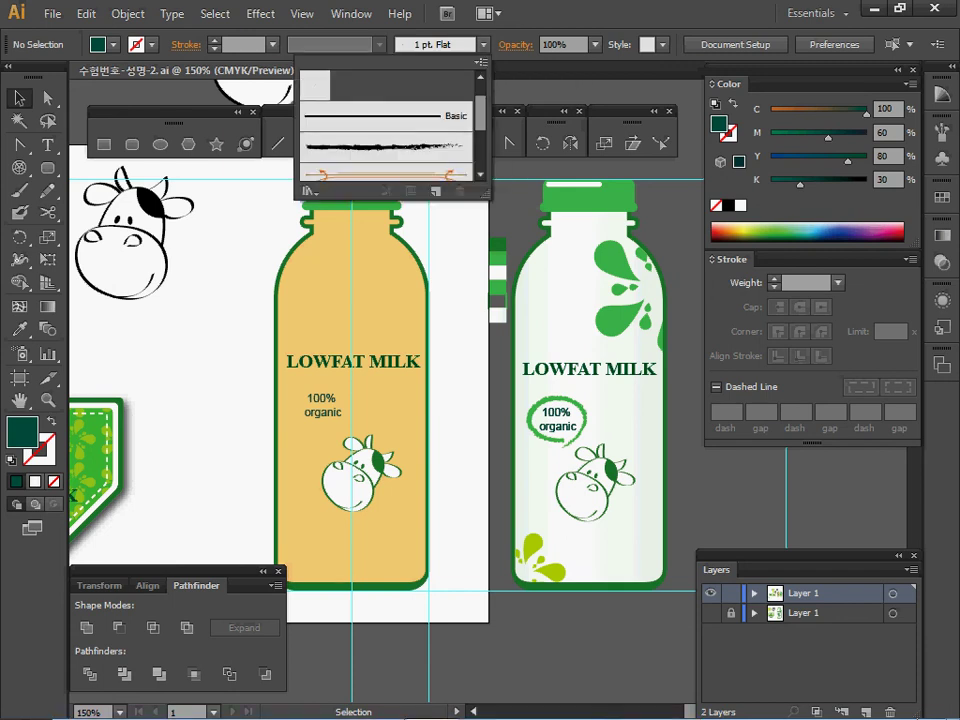
scroll(385, 125, "down", 3)
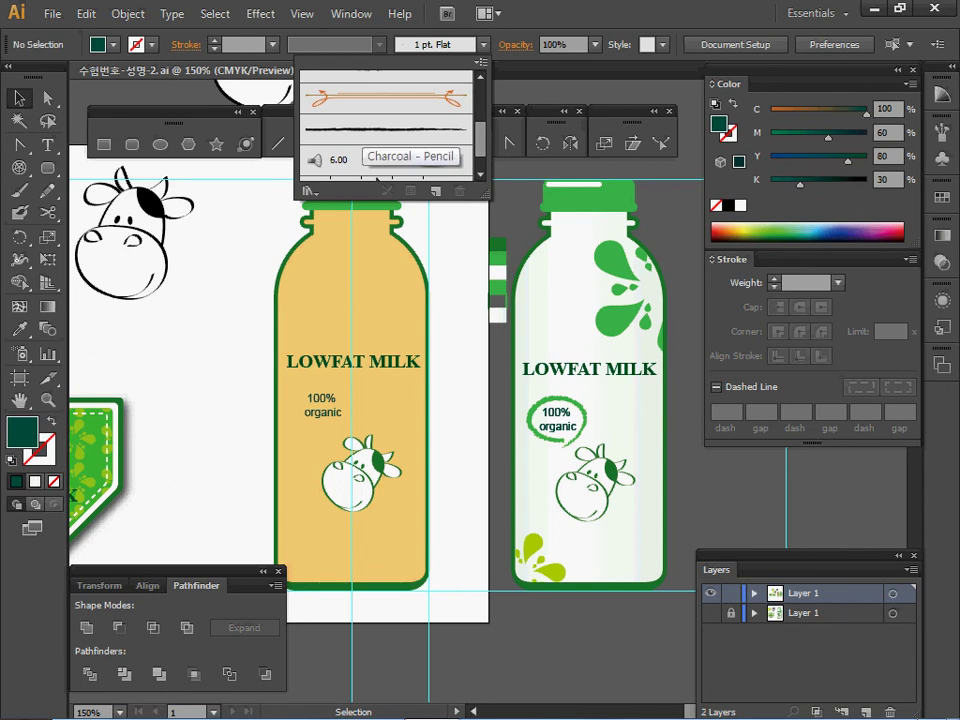
left_click(350, 158)
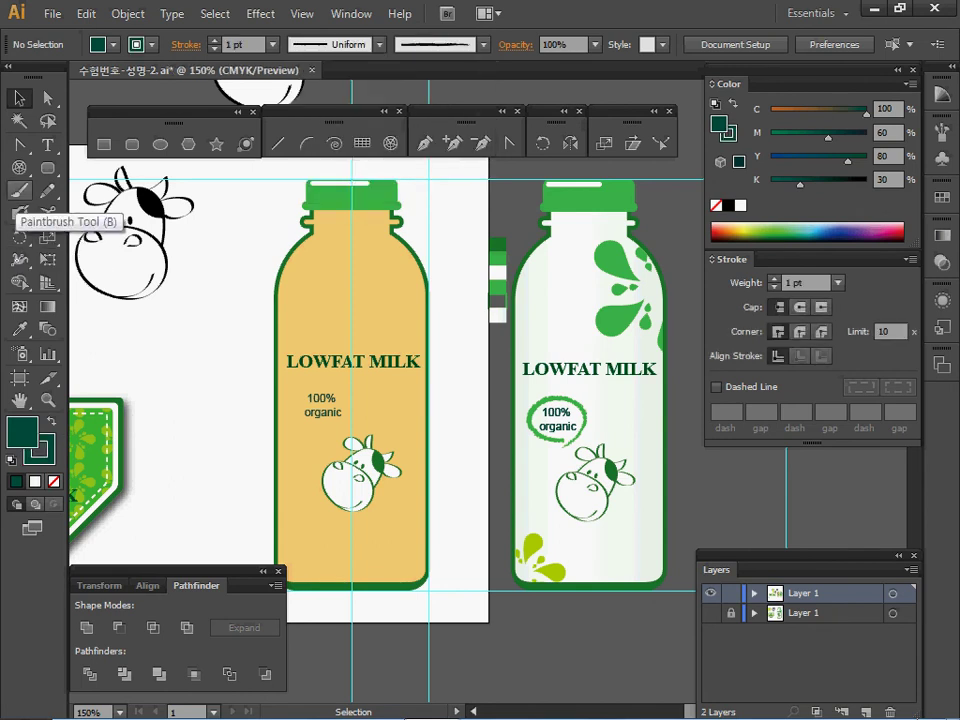
left_click(19, 190)
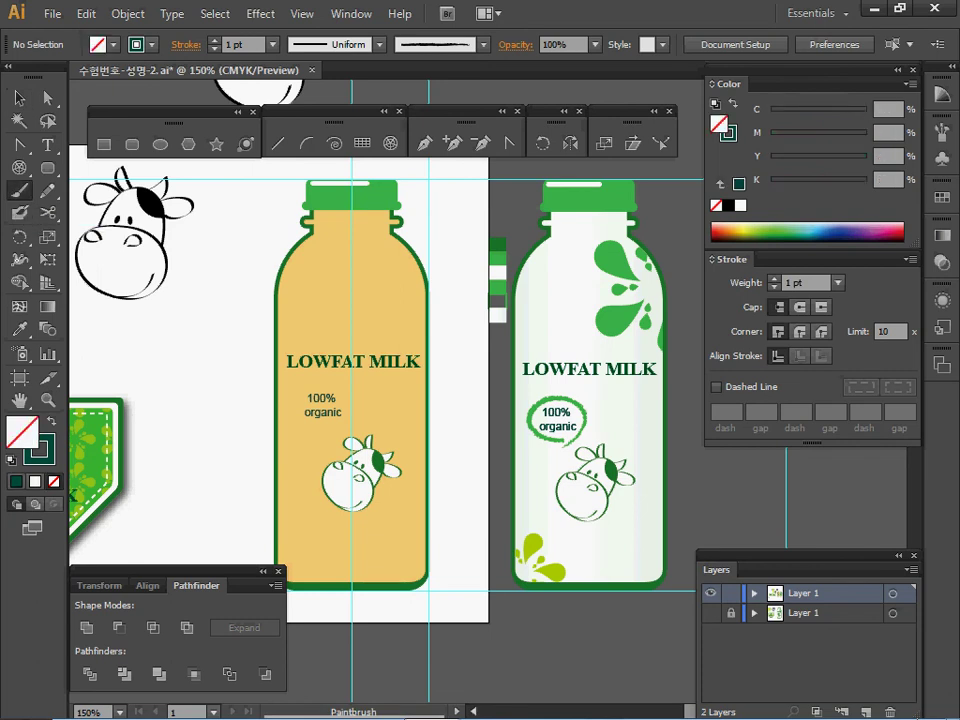
mouse_move(330, 424)
left_mouse_down()
mouse_move(305, 389)
mouse_move(340, 384)
mouse_move(356, 399)
mouse_move(346, 417)
mouse_move(298, 419)
mouse_move(308, 387)
mouse_move(335, 386)
mouse_move(350, 411)
mouse_move(329, 433)
left_mouse_up()
key("ctrl+z")
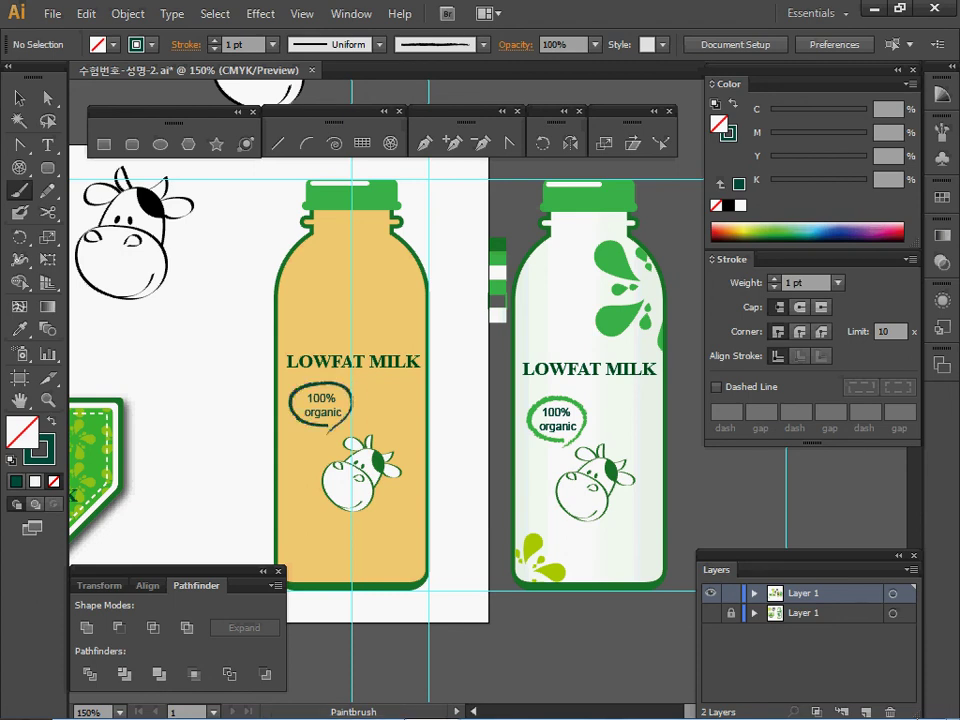
Match the speech bubble's stroke to the reference bubble's green 1.5 pt brush stroke and save the file
key("i")
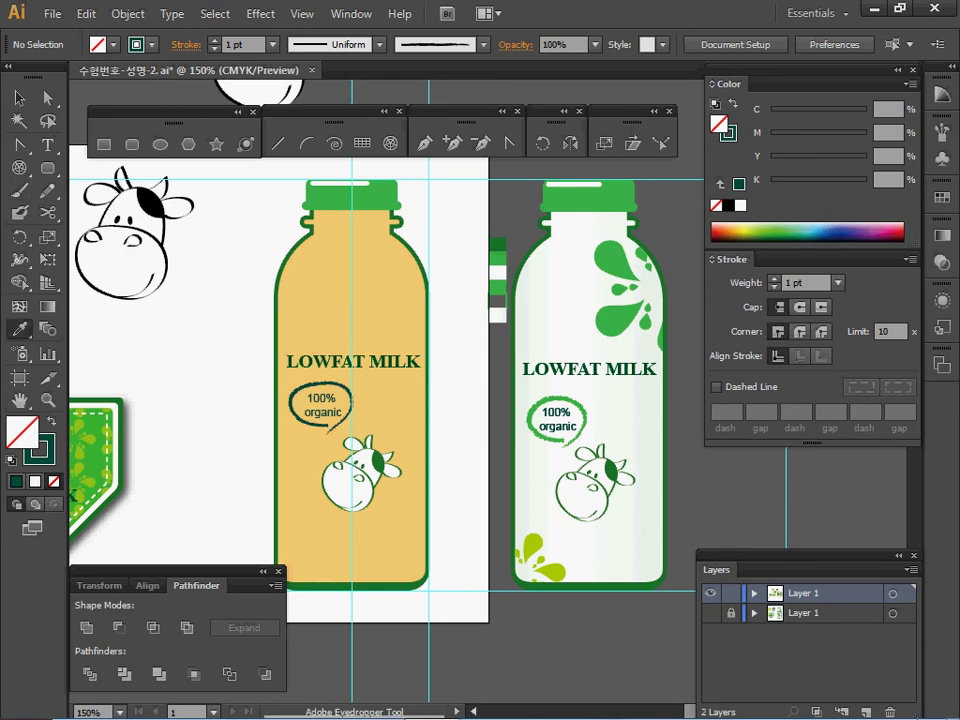
left_click(531, 414)
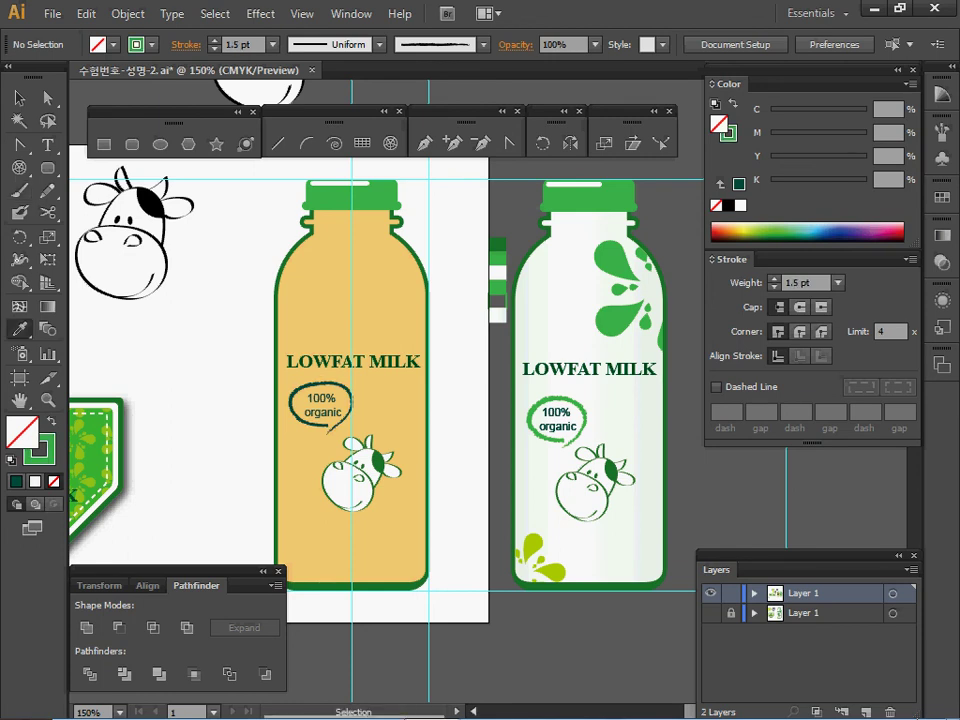
left_click(351, 404, "ctrl")
left_click(530, 415)
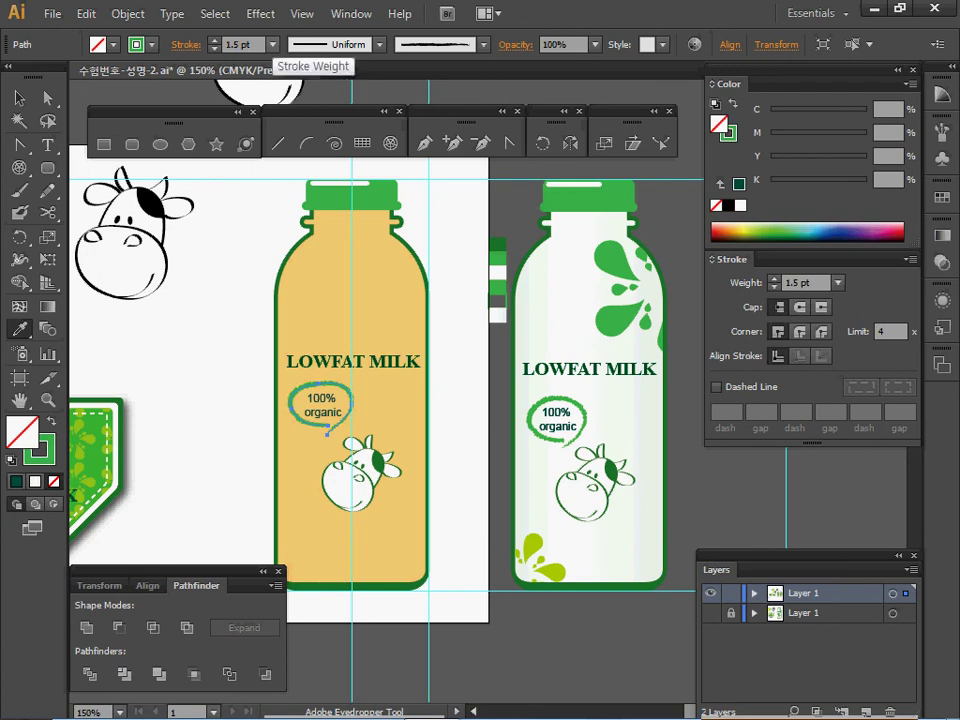
left_click(240, 44)
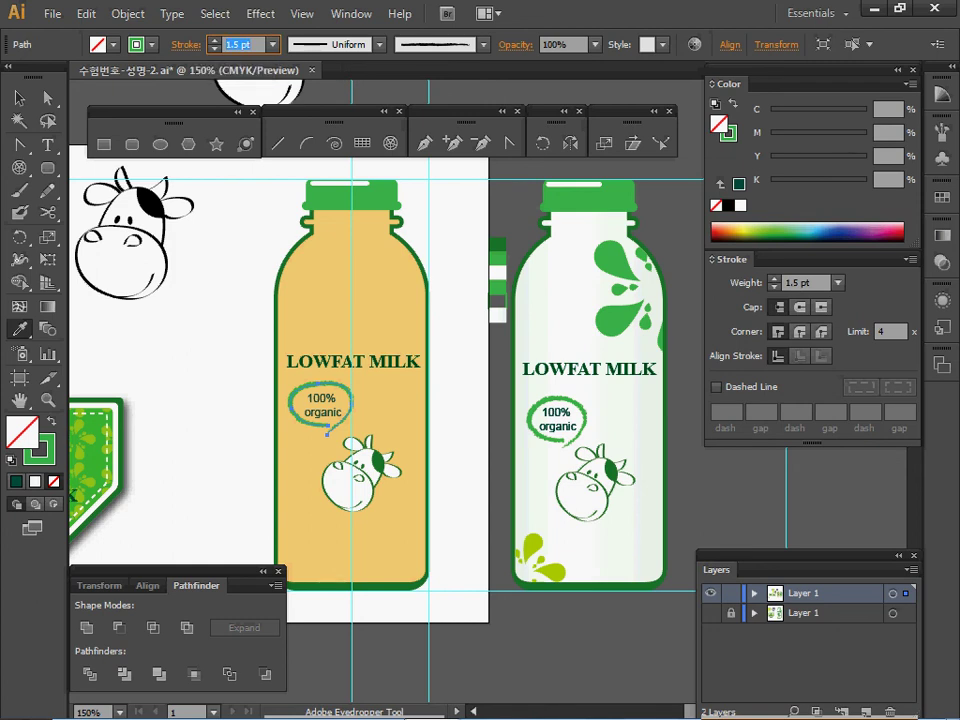
key("space")
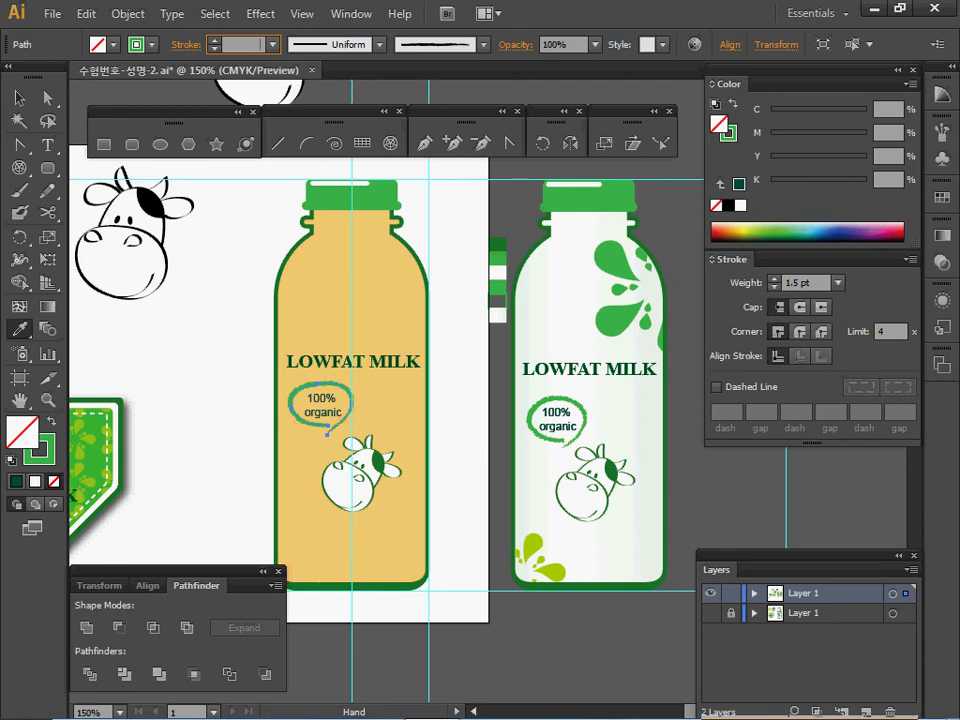
left_click_drag(350, 350, 429, 393)
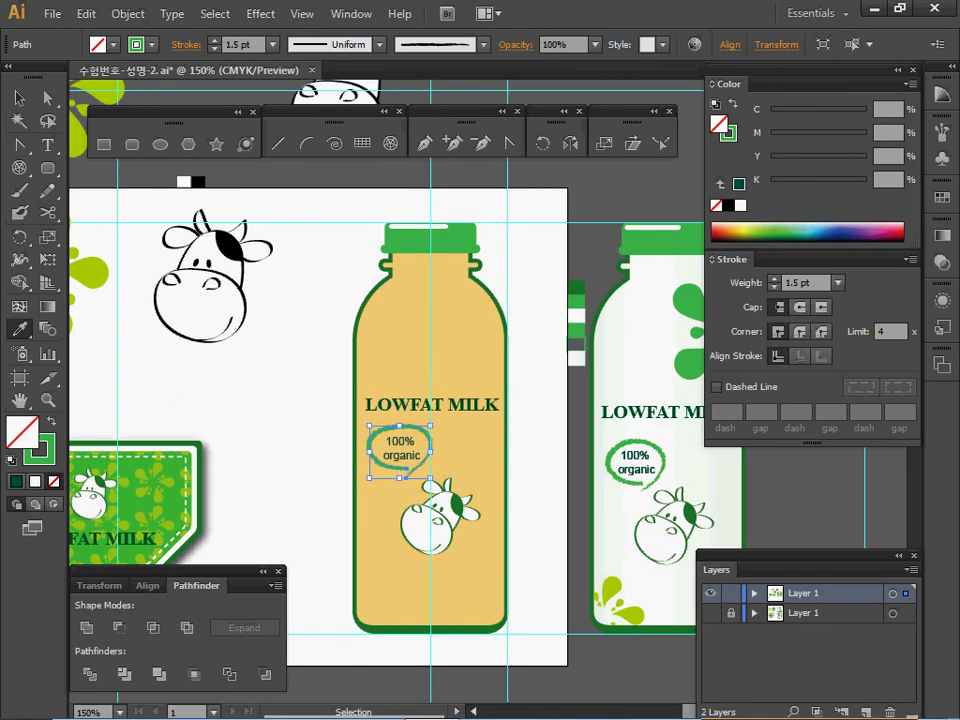
key("ctrl+s")
Copy the lime-green splash artwork beside the cow drawing and paste it over the orange bottle's lower-left corner
left_click_drag(300, 350, 443, 345)
left_click(261, 268, "ctrl")
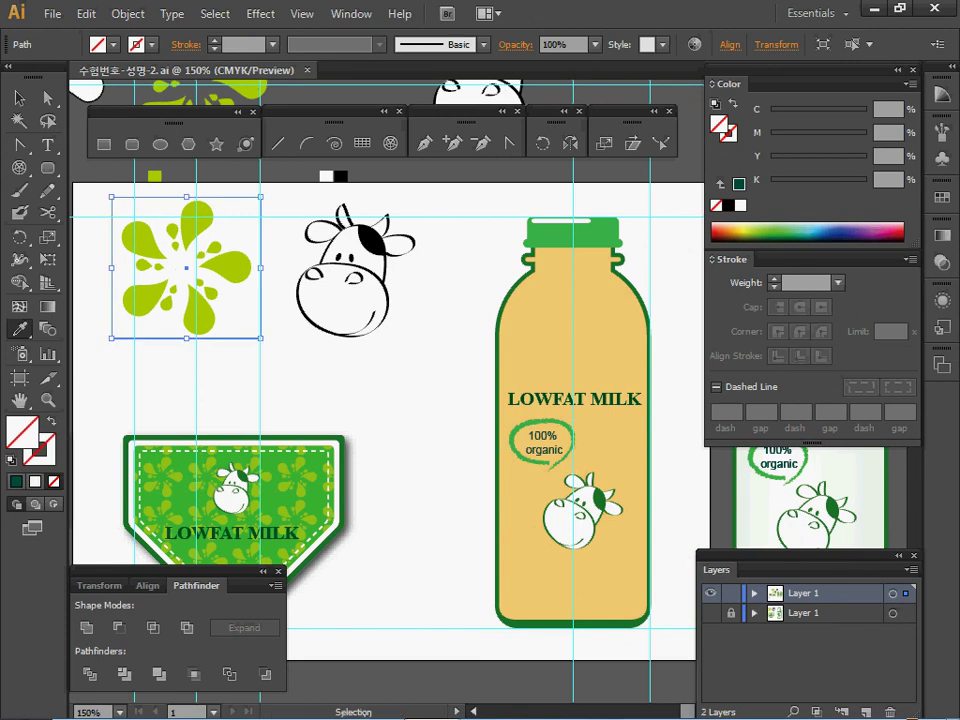
key("ctrl+shift+a")
left_click(230, 267, "ctrl")
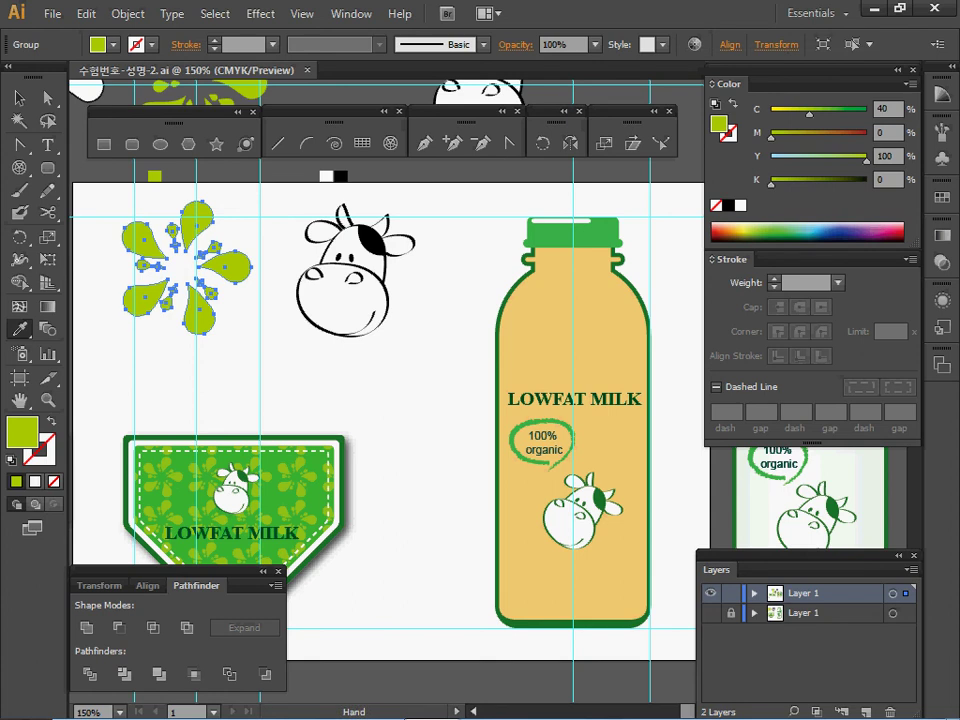
key("ctrl")
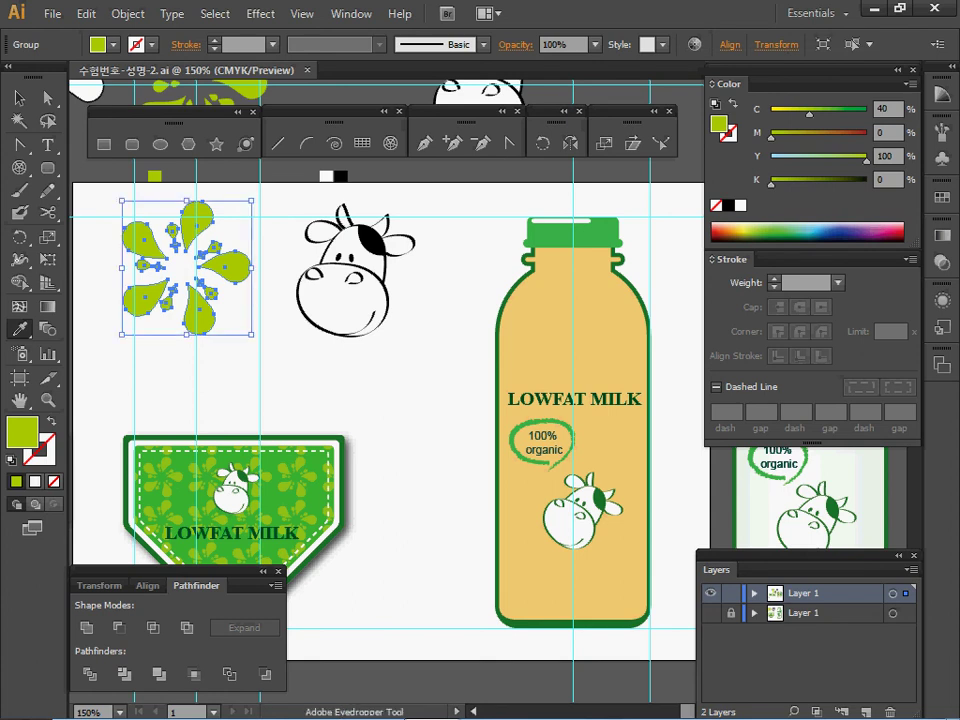
left_click_drag(520, 400, 252, 363)
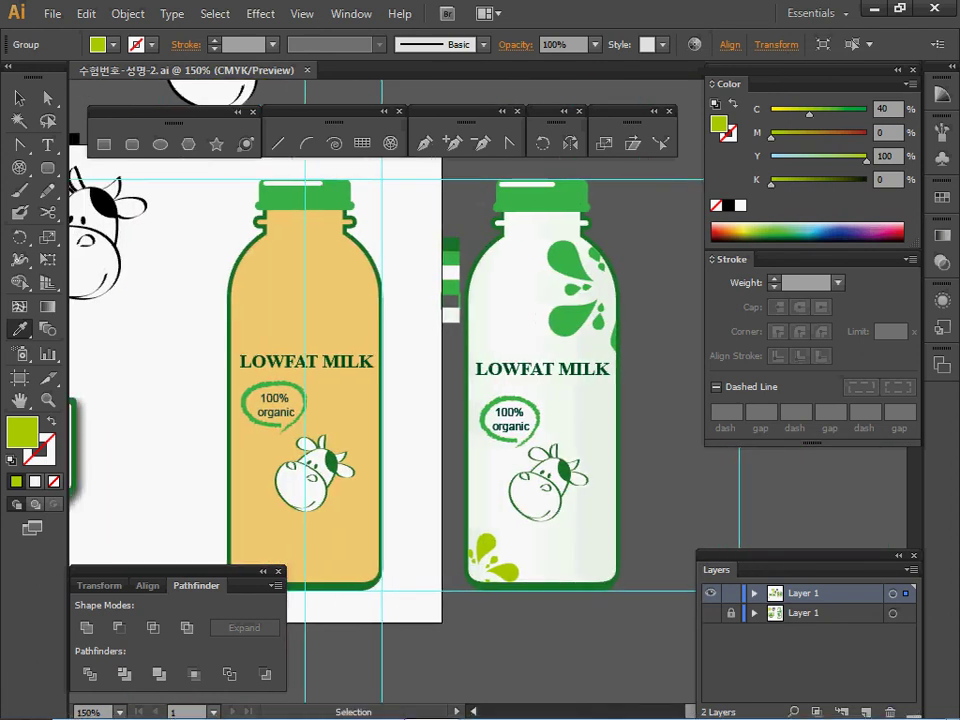
key("ctrl+v")
left_click_drag(495, 353, 259, 522)
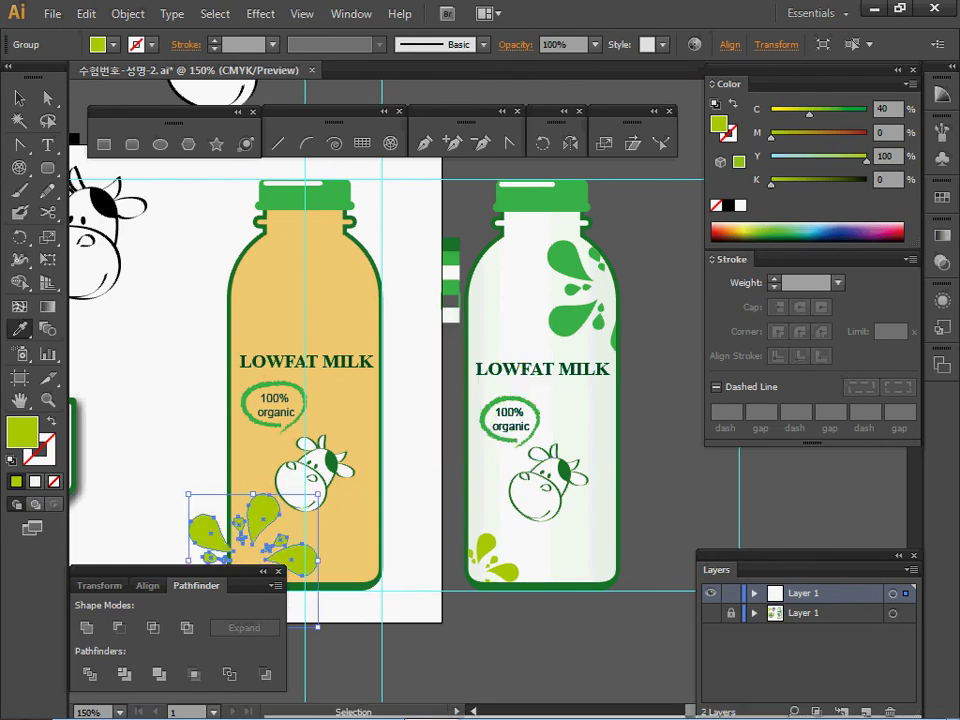
Paste a second splash over the bottle's upper-right shoulder and recolour it with the reference's sampled green, C 70, Y 90
key("ctrl+v")
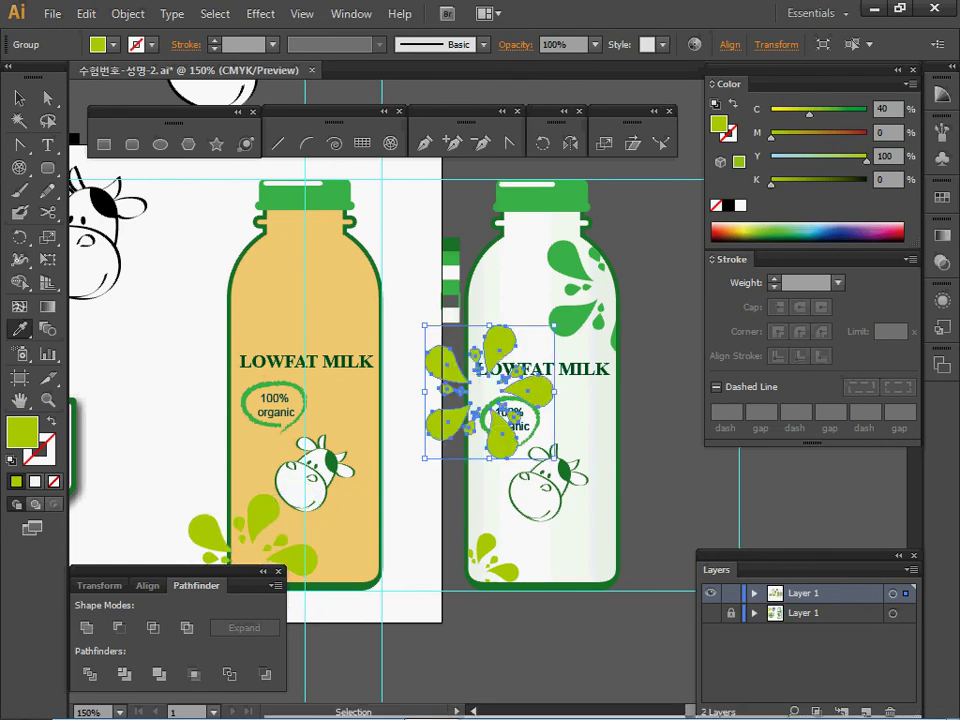
left_click_drag(490, 390, 378, 295)
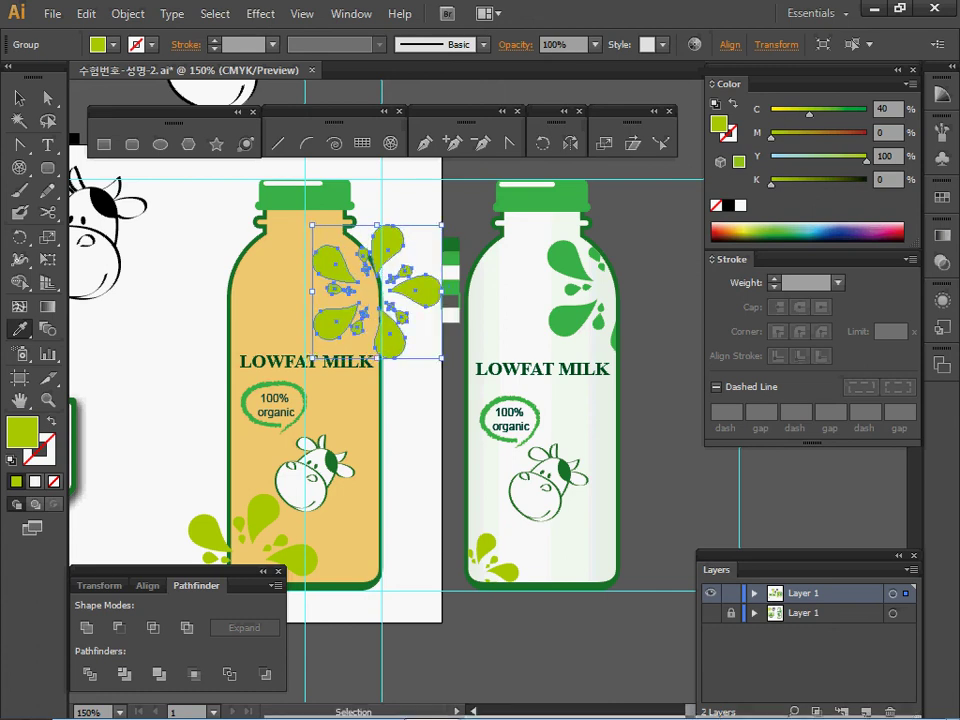
left_click(452, 258)
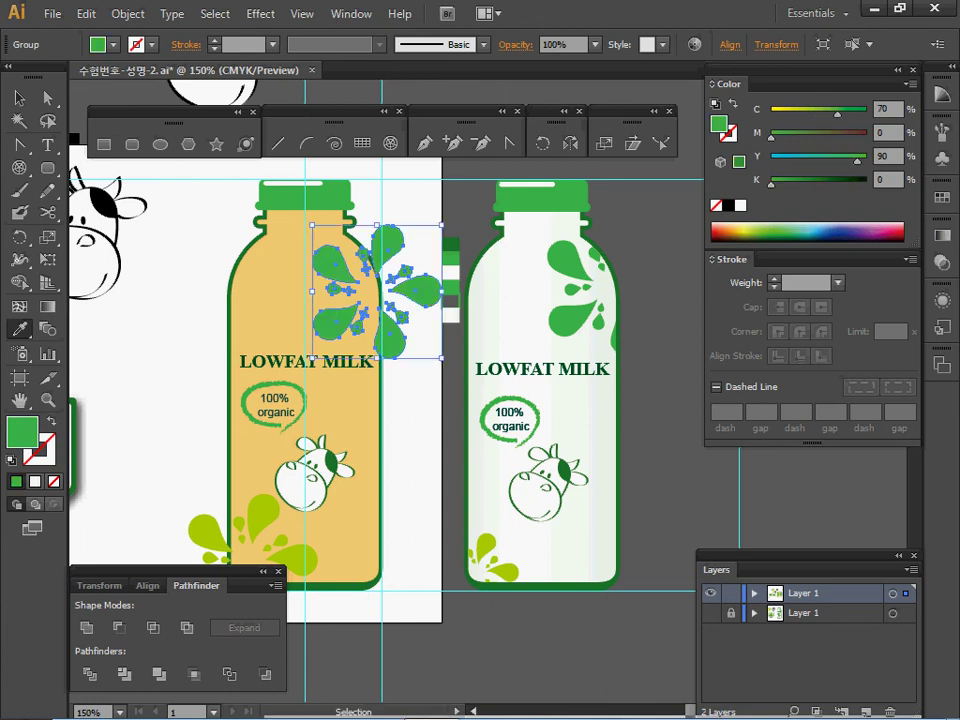
Scale down the lime splash on the bottle's lower-left corner to match the smaller splash on the reference bottle
left_click_drag(452, 258, 482, 213)
left_click(231, 467, "ctrl")
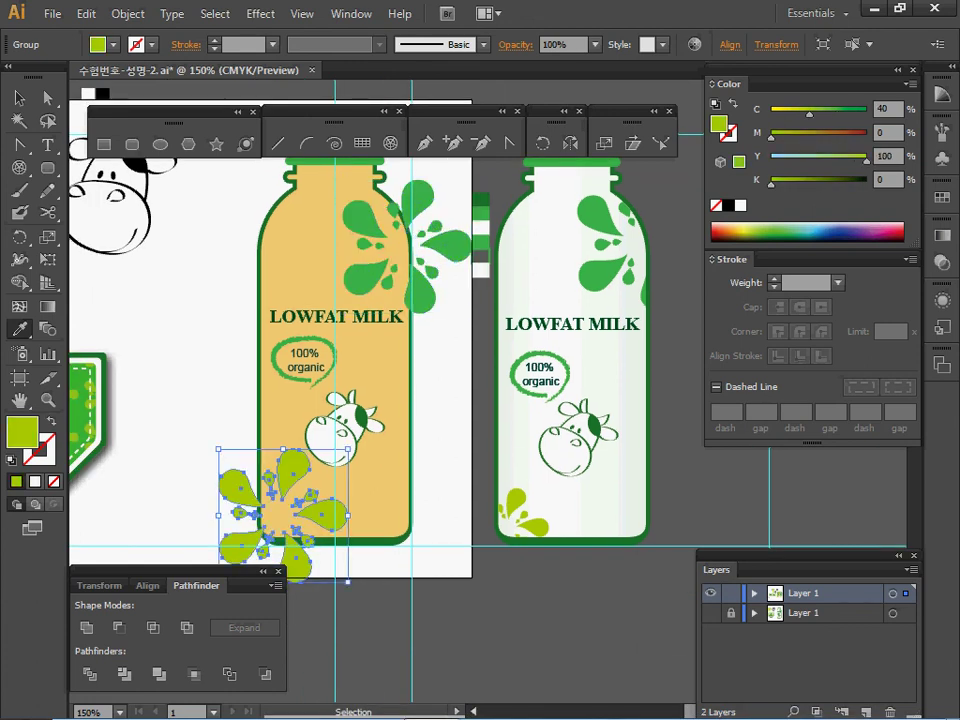
left_click_drag(348, 582, 268, 532)
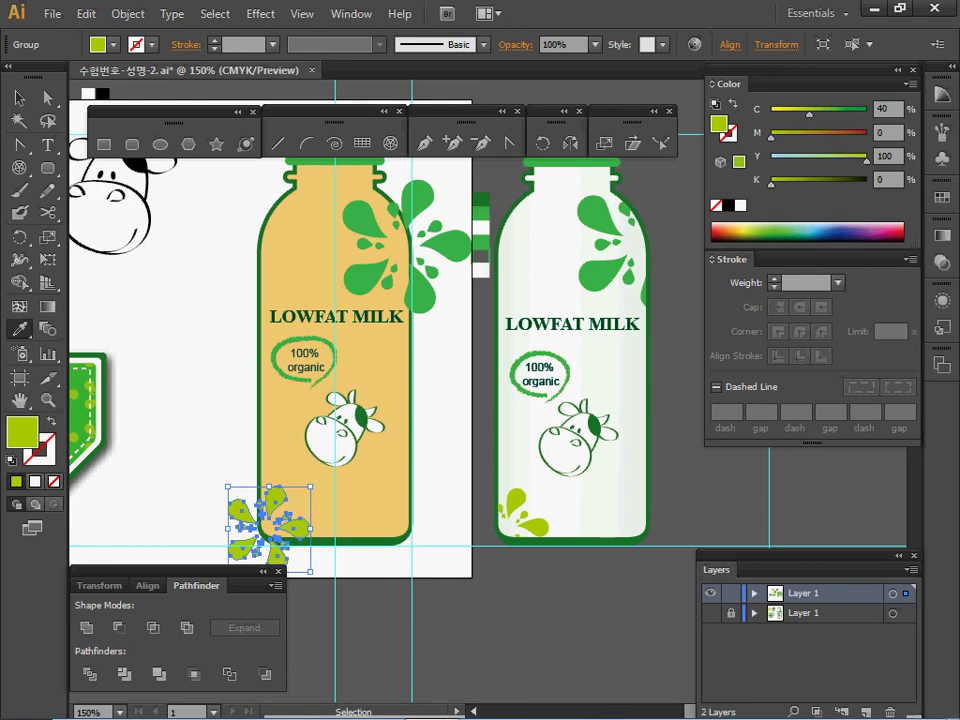
key("i")
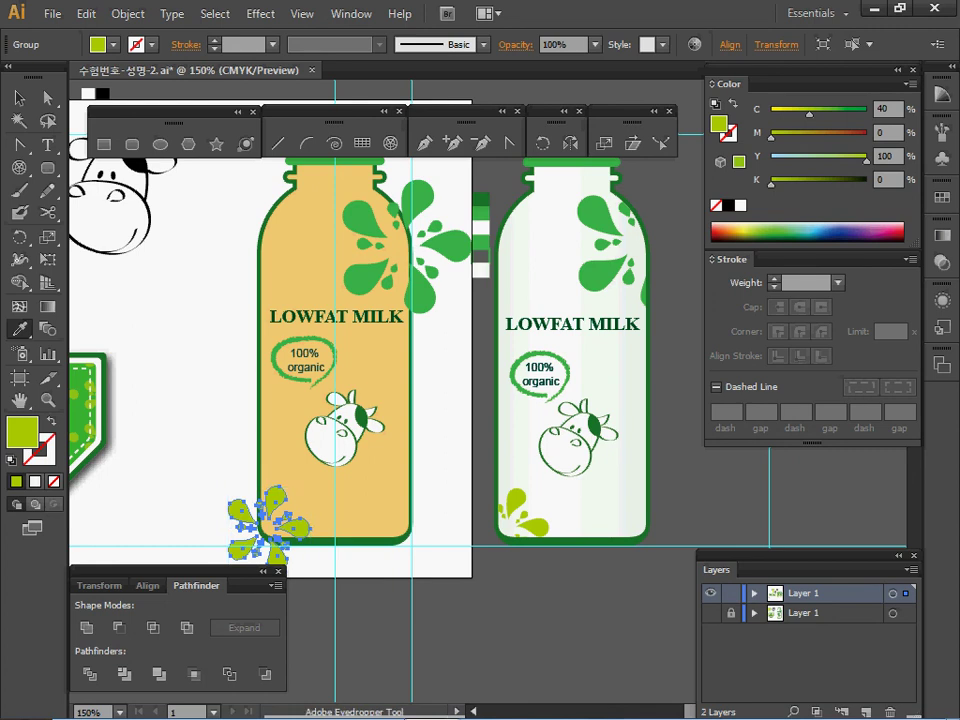
Bring the bottle's orange inner shape to the front of the artwork
key("a")
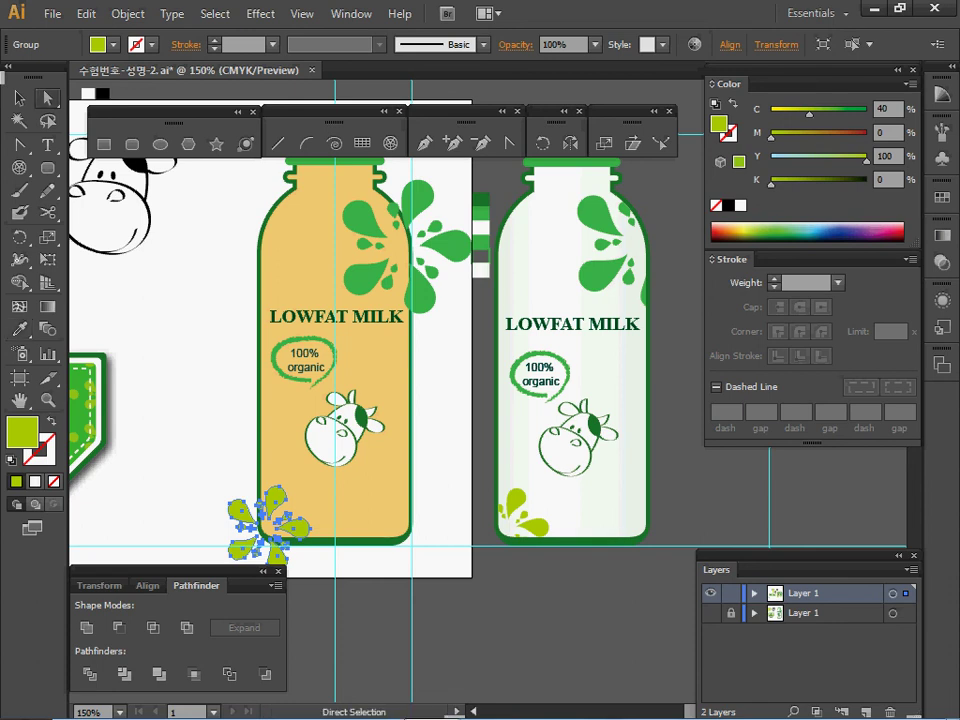
left_click(352, 500)
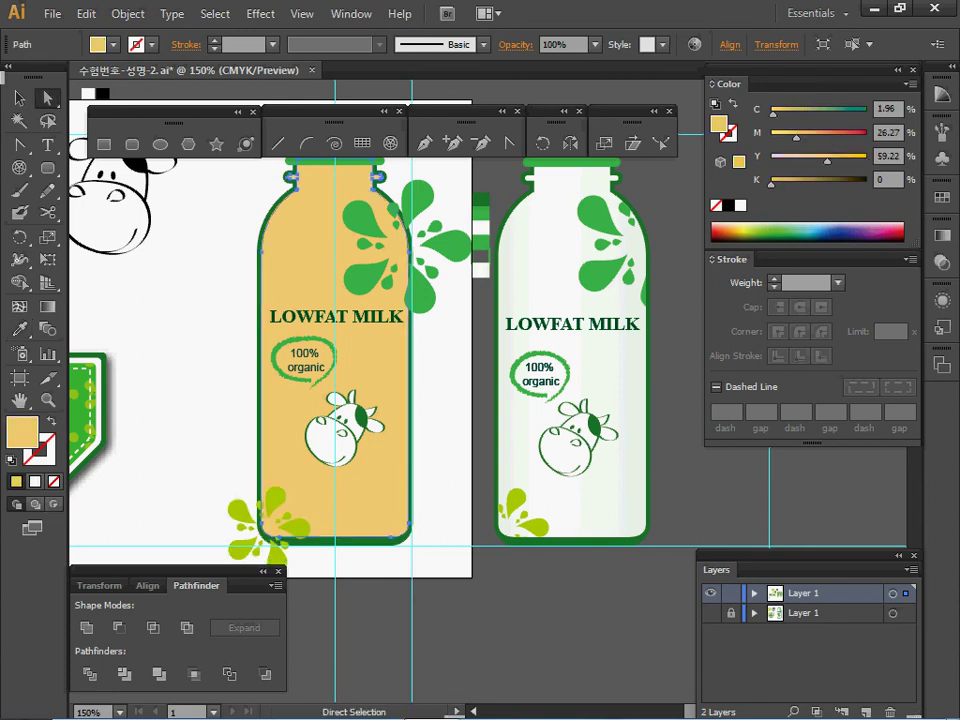
key("ctrl")
key("ctrl+shift+bracketright")
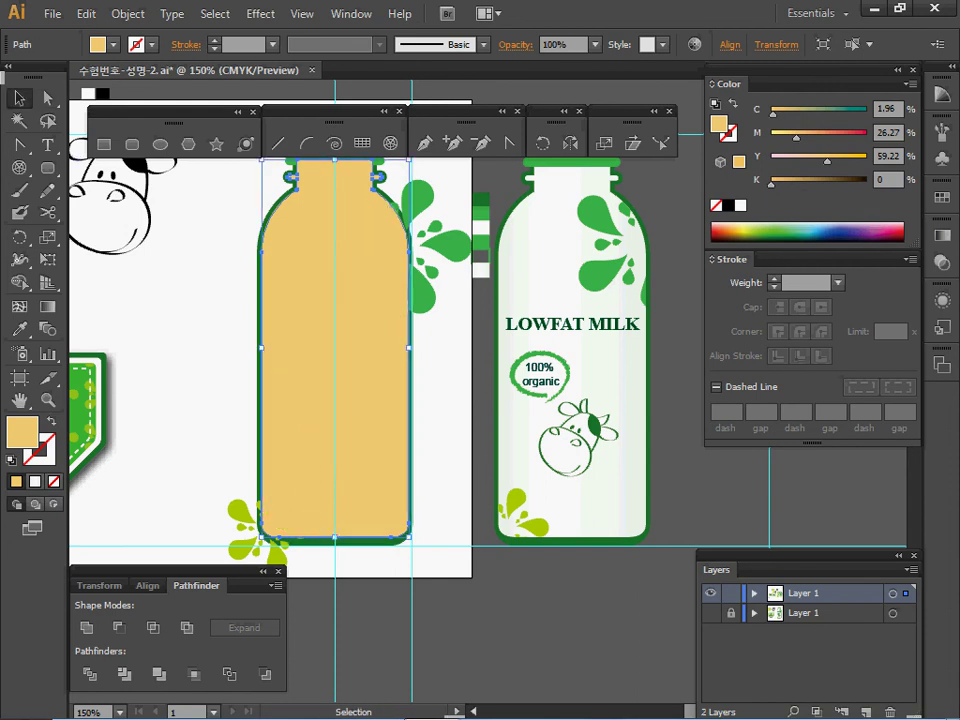
Select both splashes with the orange inner shape and make a clipping mask that trims them to the bottle
key("ctrl+y")
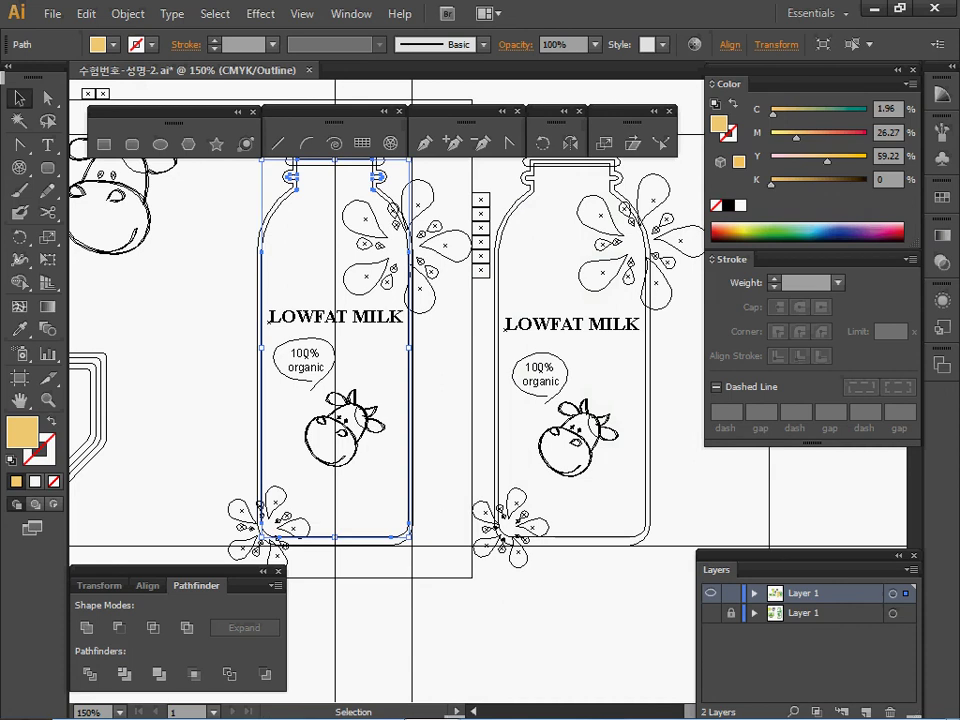
key("ctrl")
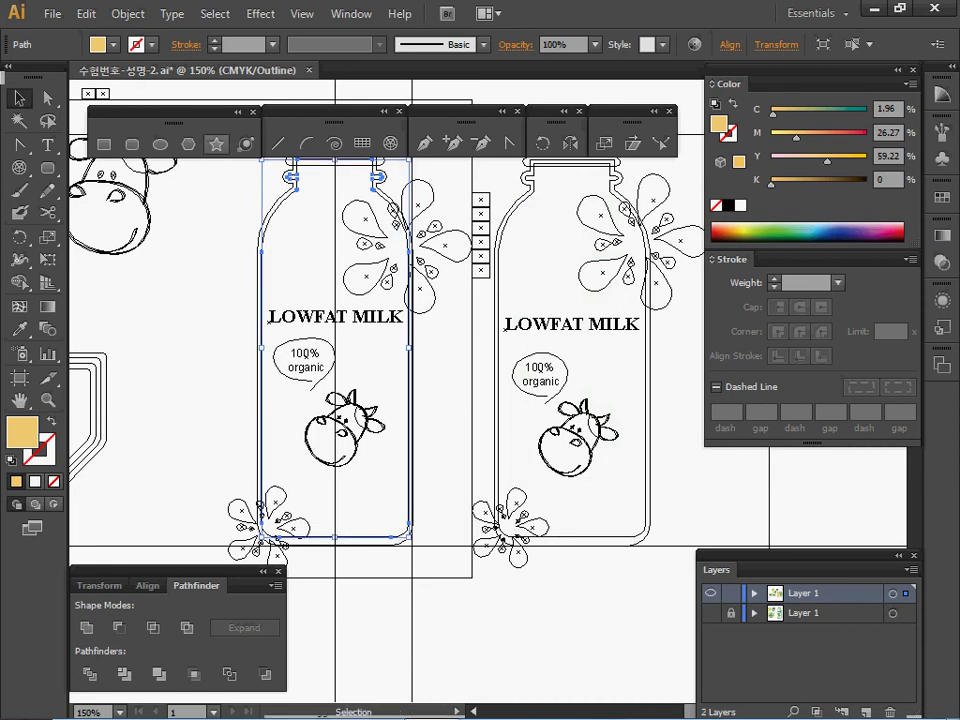
left_click(444, 245, "shift")
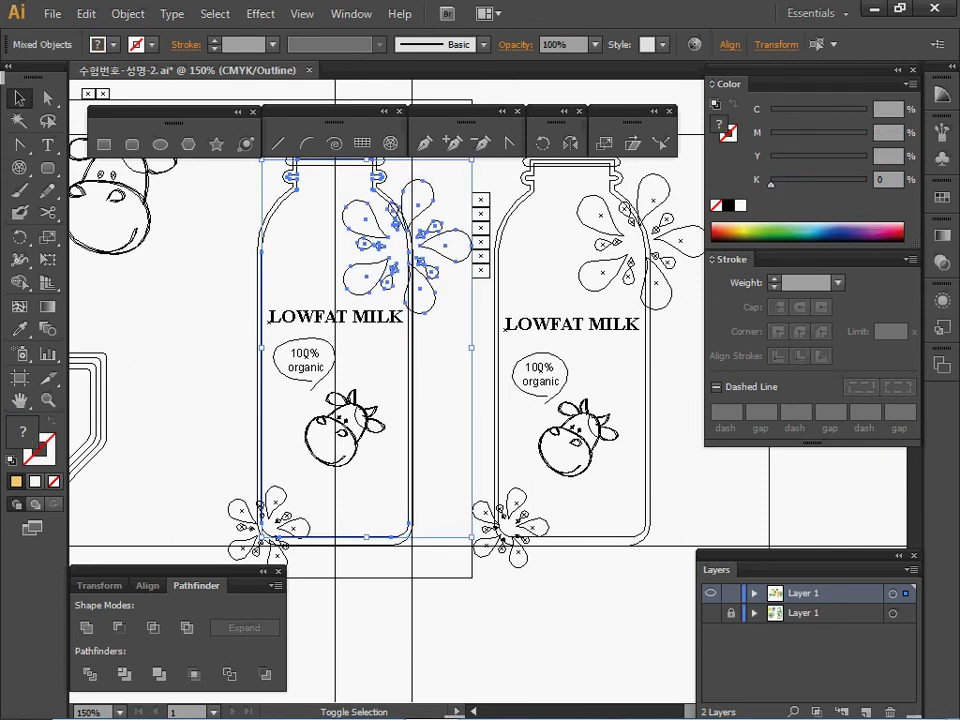
left_click(293, 528, "shift")
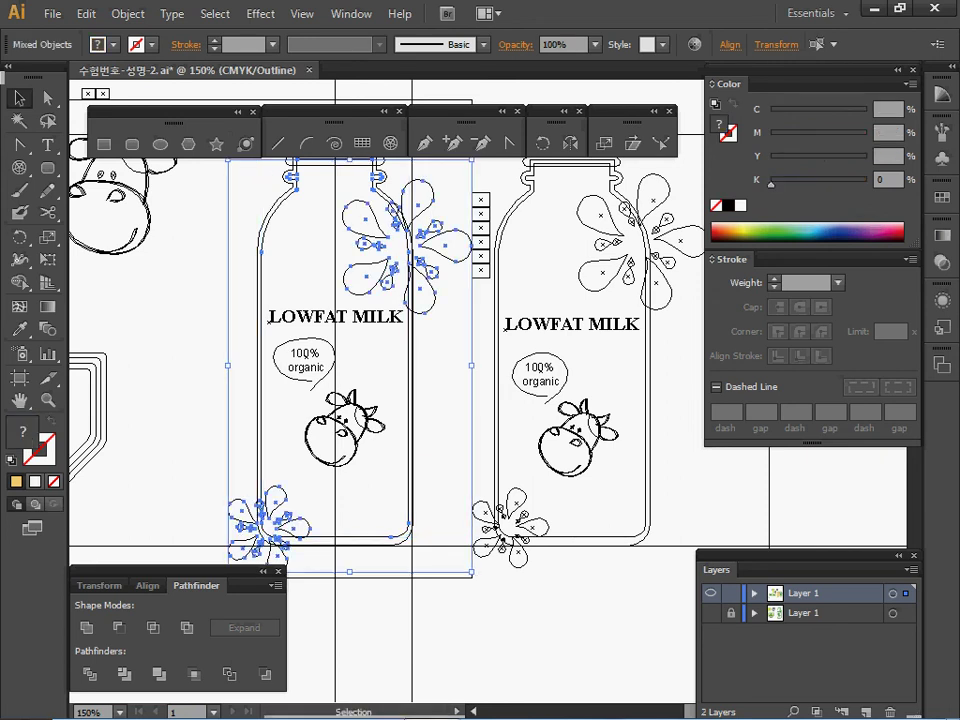
key("ctrl+y")
right_click(358, 223)
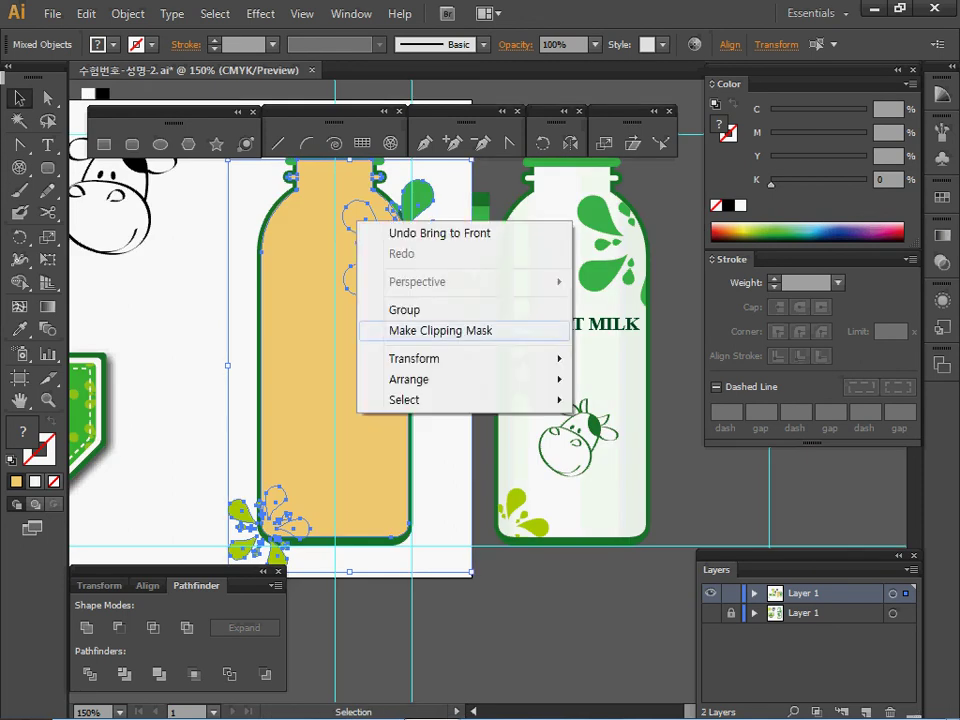
left_click(440, 330)
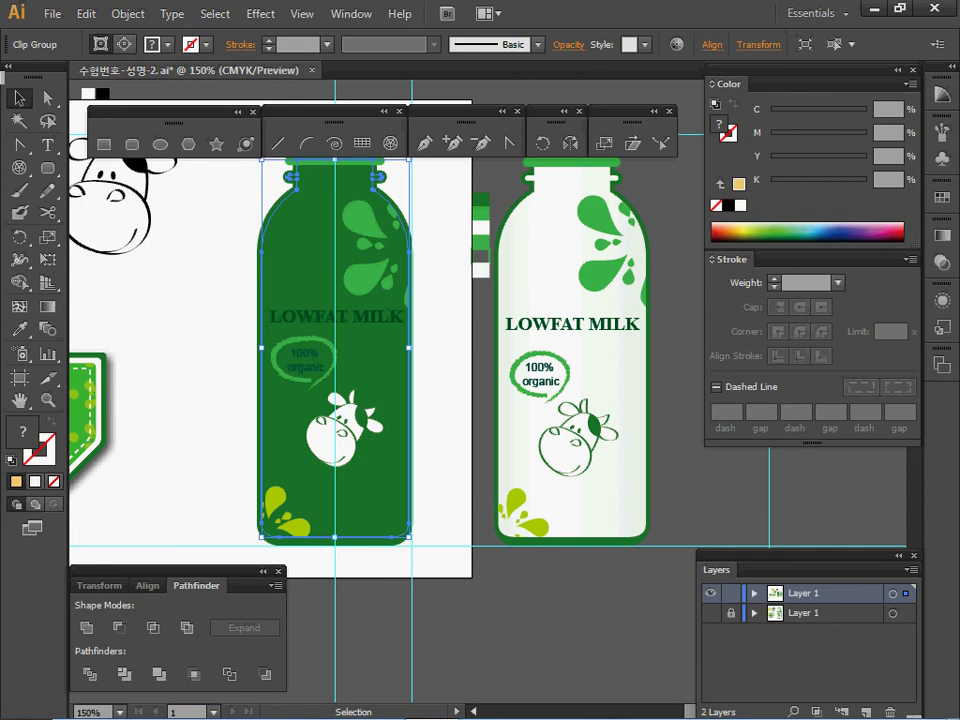
Fill the bottle-shaped clipping path inside the clip group with the white and pale-green gradient swatch, and check its three colour stops
double_click(366, 275)
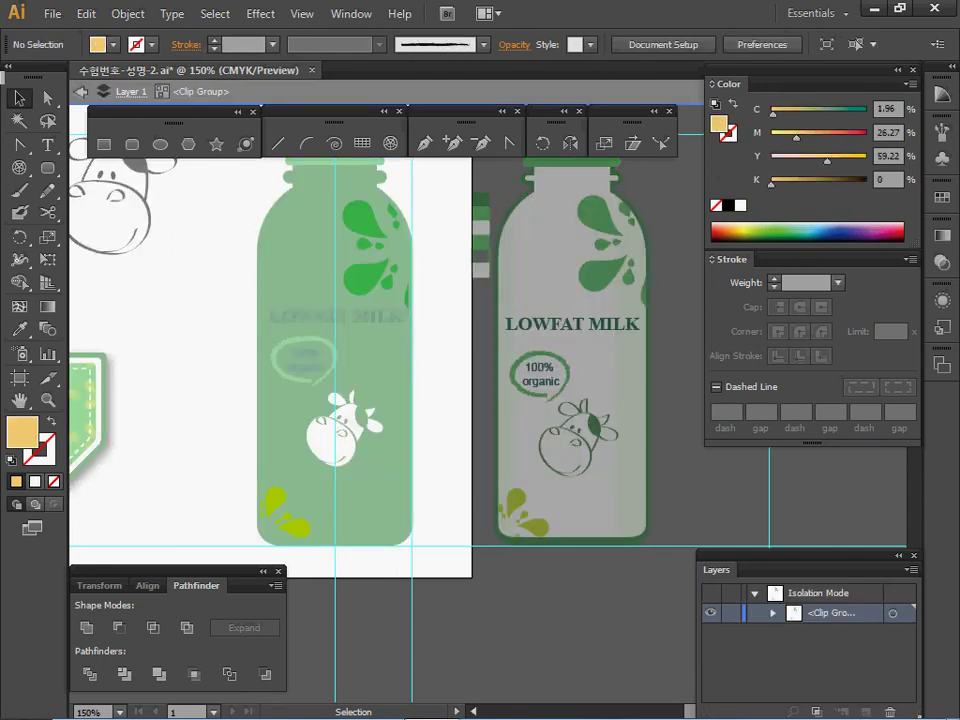
left_click(408, 288)
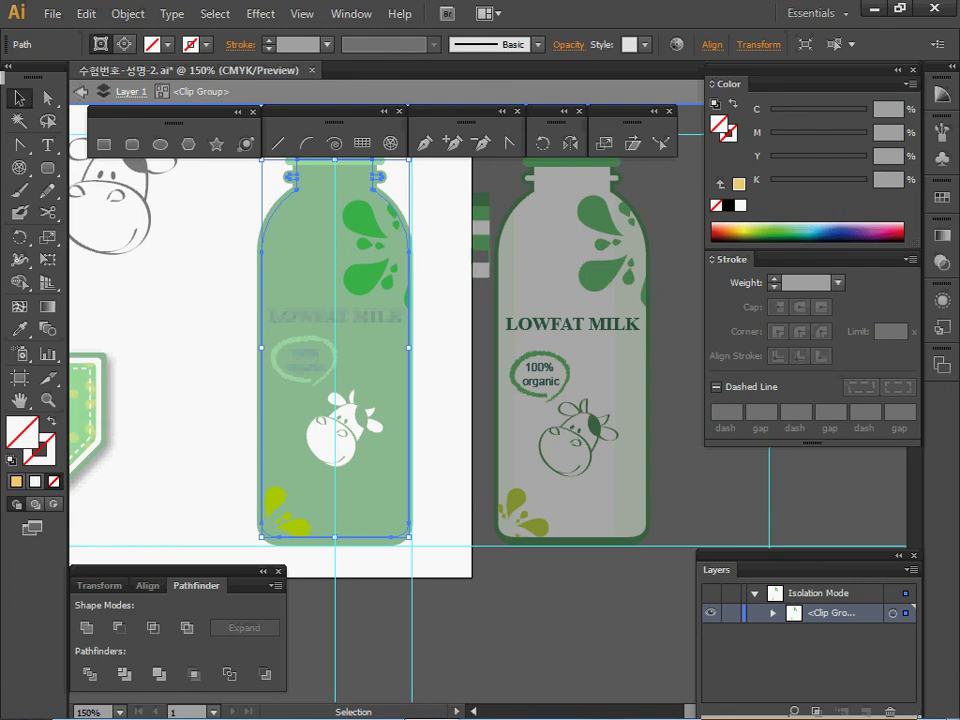
left_click(942, 197)
left_click(748, 245)
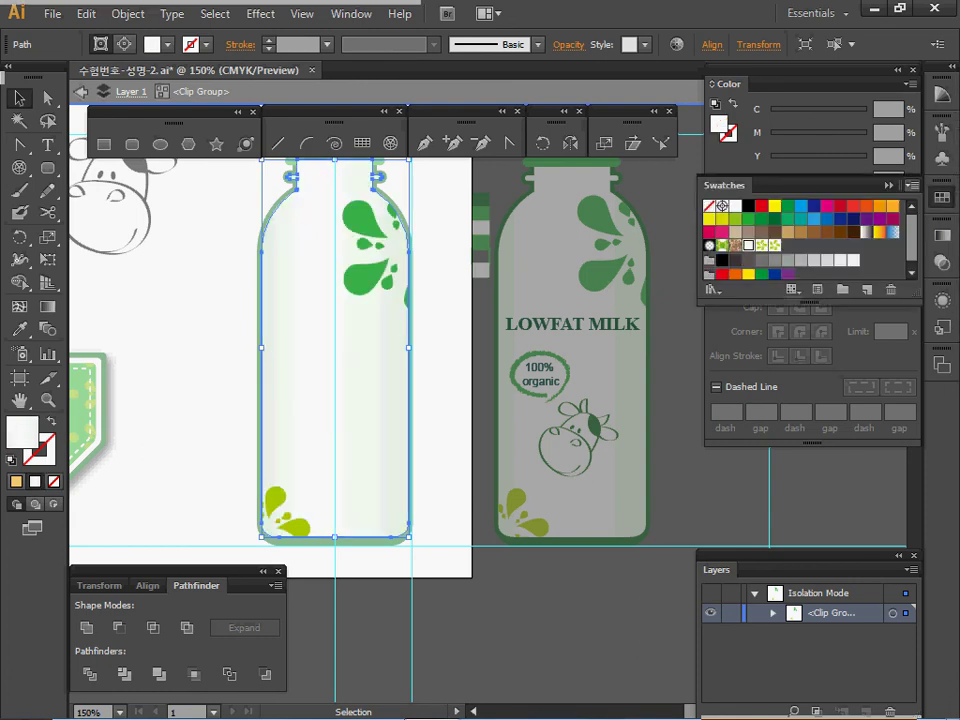
left_click(942, 197)
left_click(942, 235)
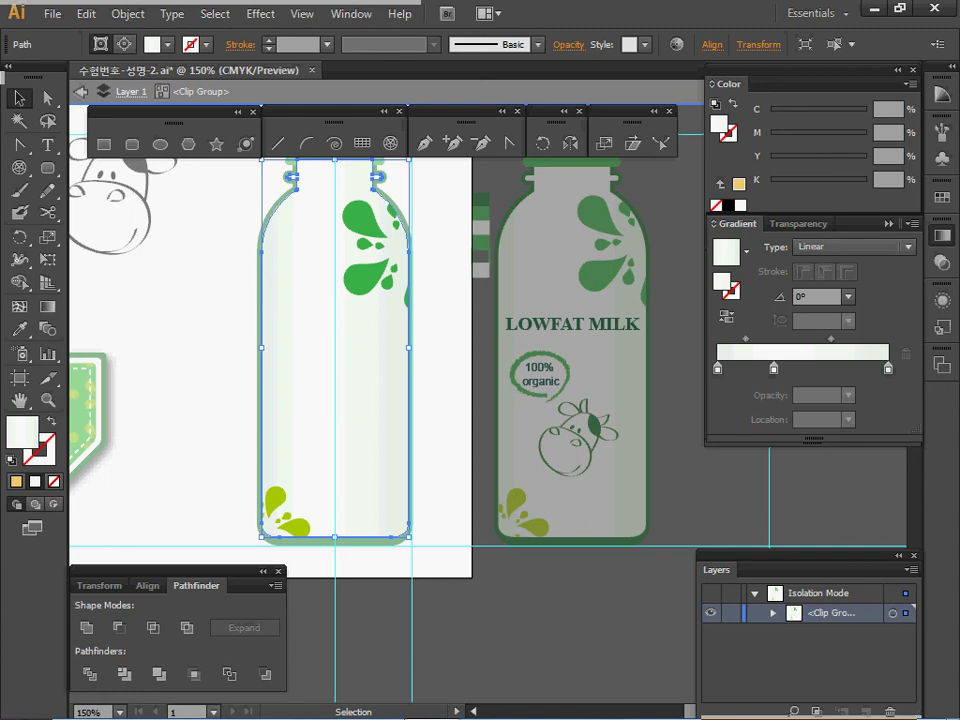
left_click(717, 369)
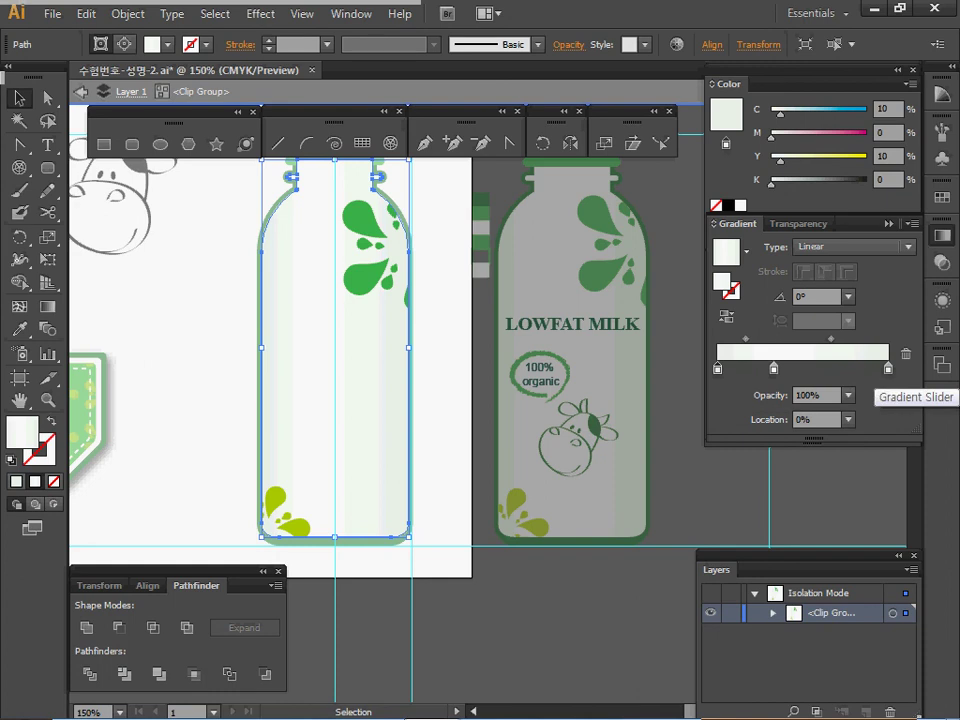
left_click(888, 369)
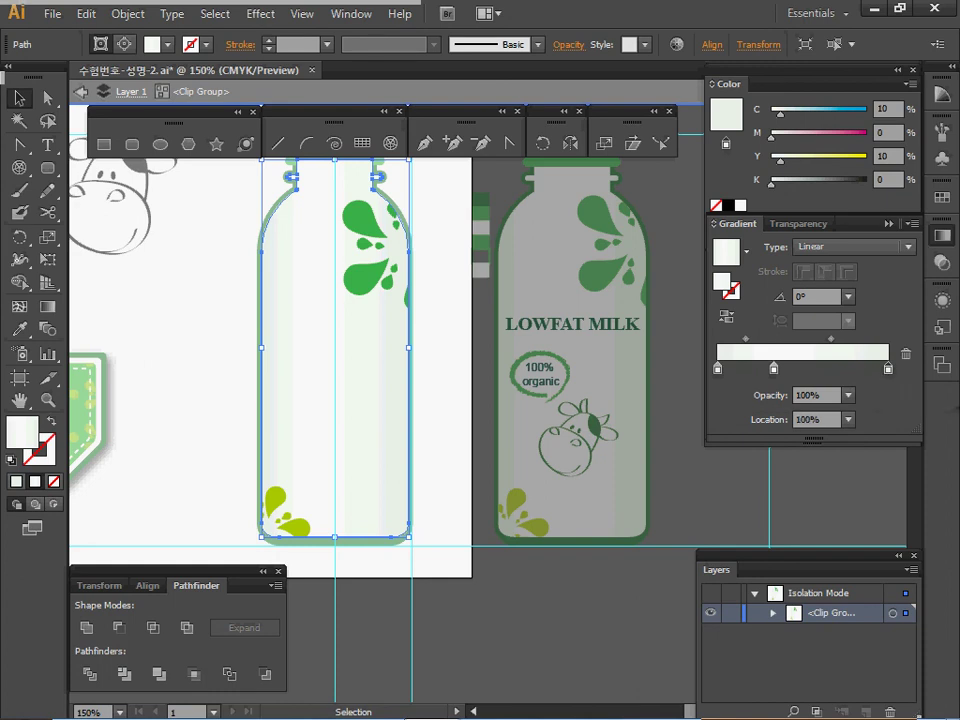
left_click(774, 369)
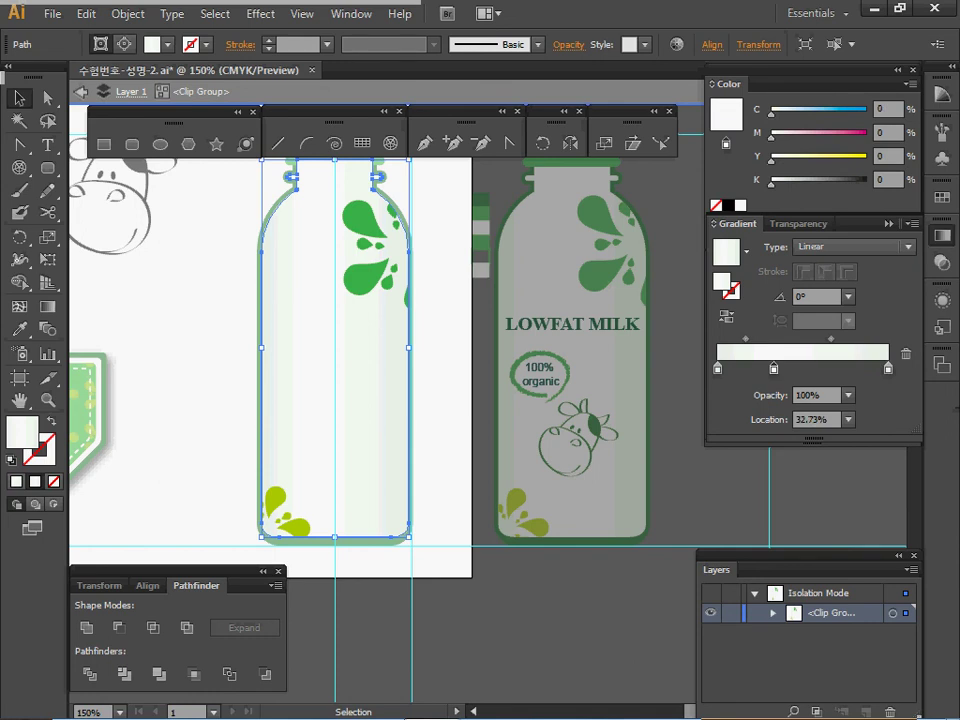
double_click(440, 400)
Select the bottle's green cap together with its white highlight and bring them to the front
key("space")
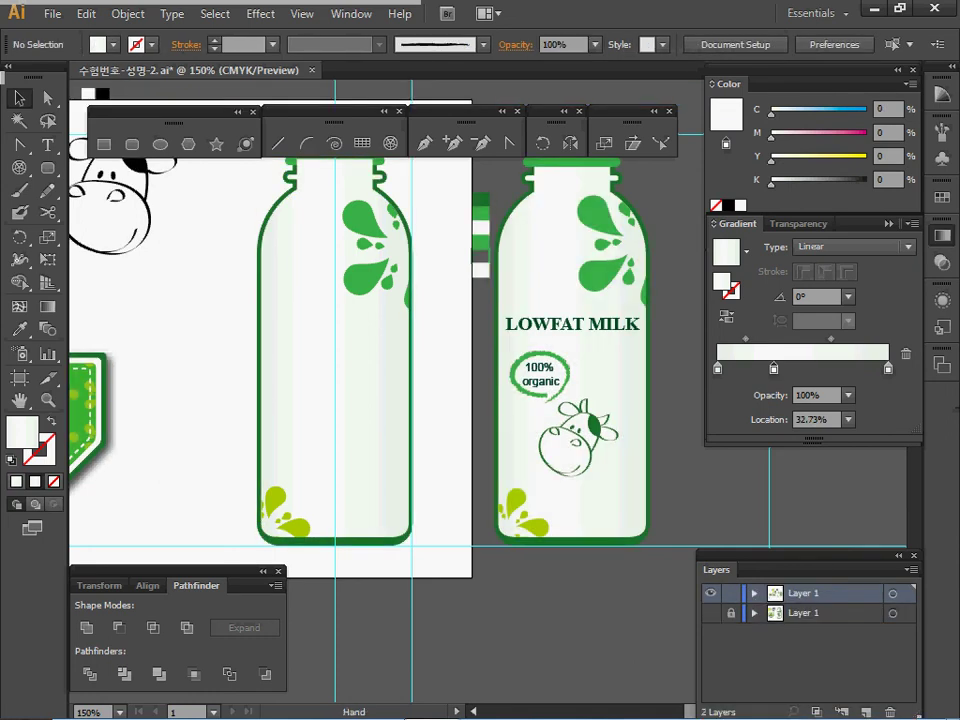
left_click_drag(440, 350, 466, 432)
key("ctrl+space")
left_click(347, 316, "ctrl")
left_click_drag(440, 360, 288, 332)
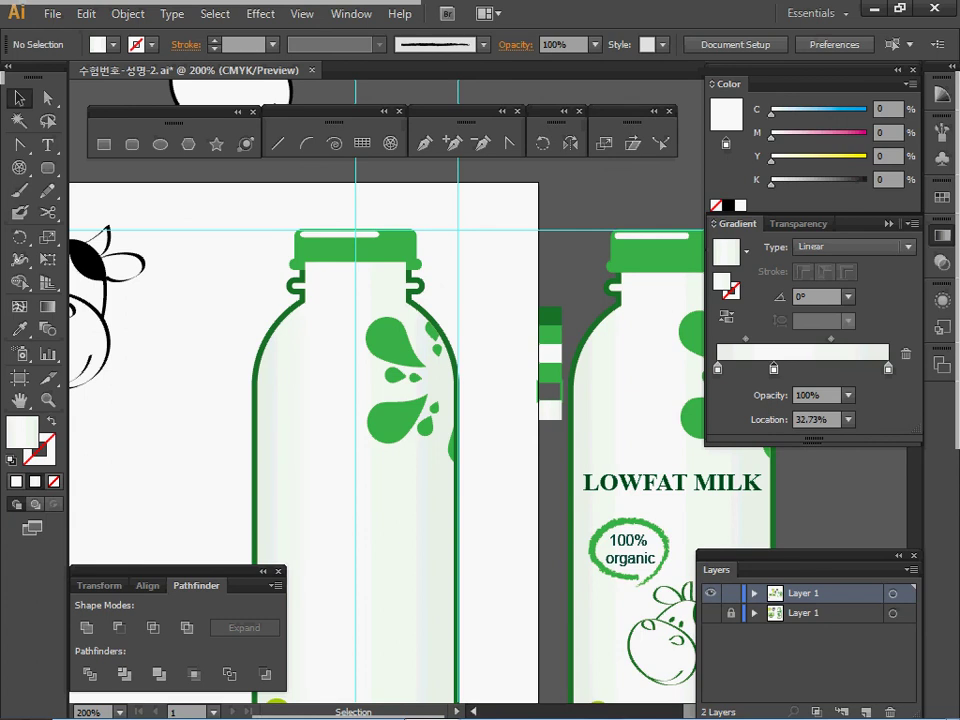
key("ctrl+plus")
left_click_drag(480, 400, 330, 422)
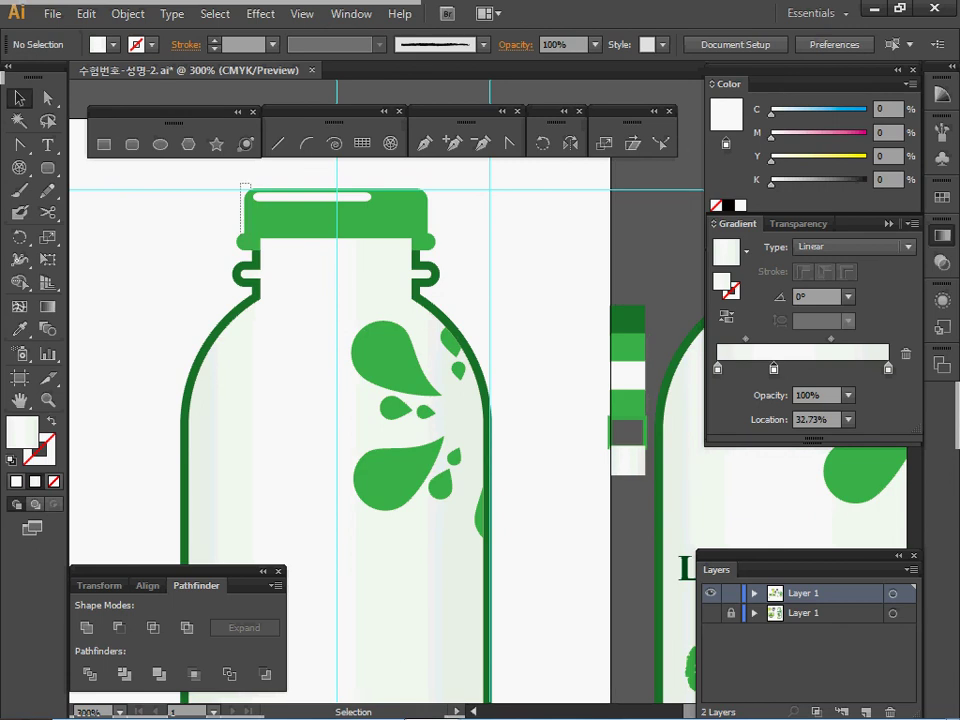
left_click_drag(249, 222, 313, 213)
right_click(313, 213)
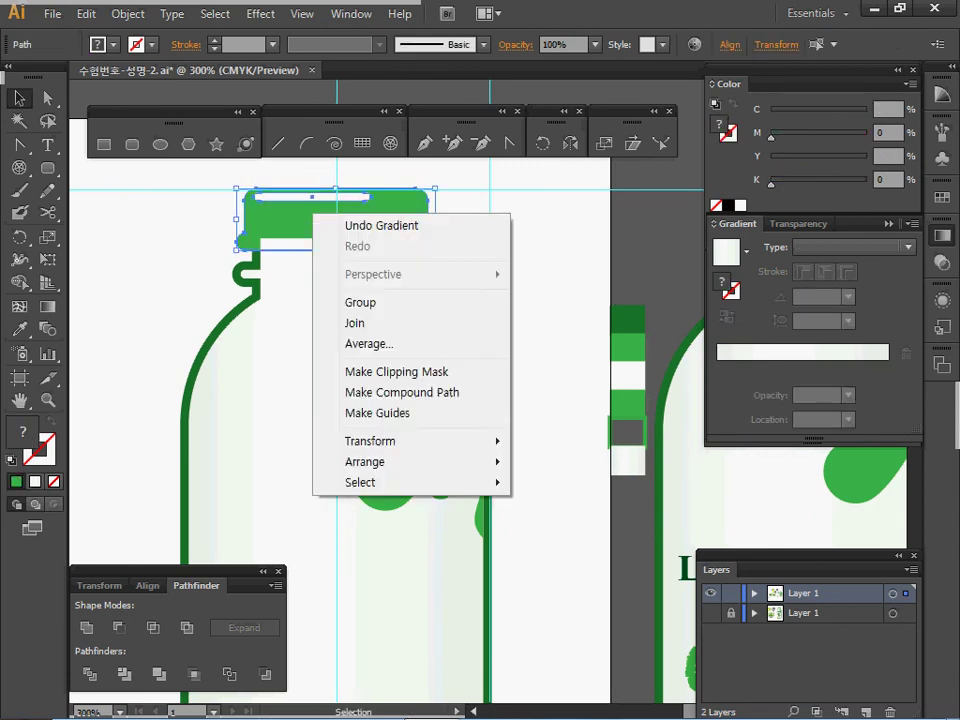
mouse_move(366, 462)
left_click(572, 463)
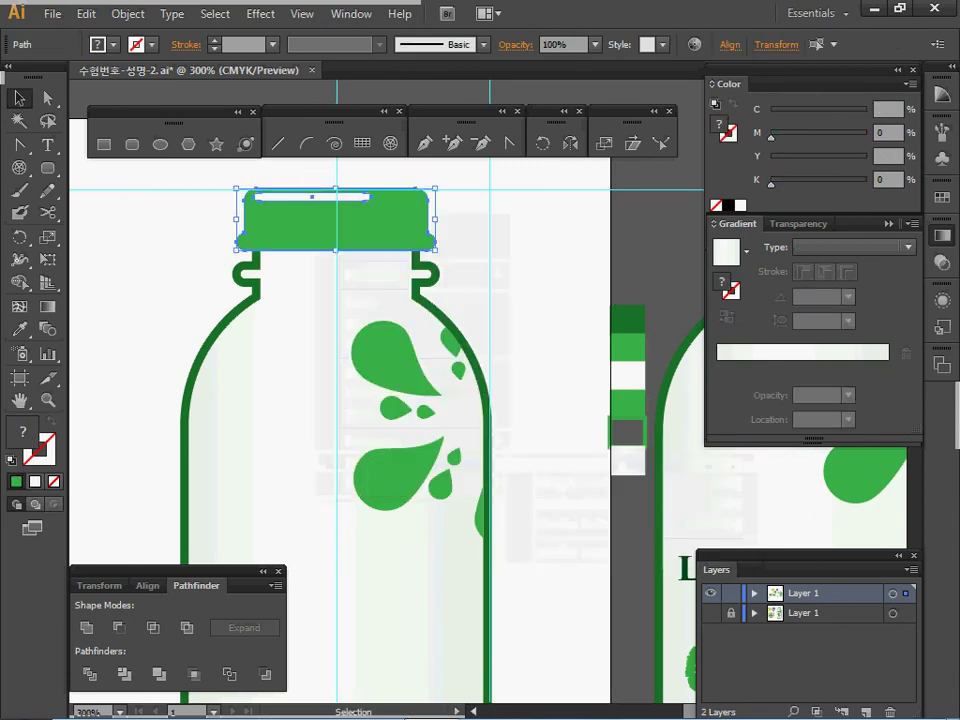
left_click(466, 424, "ctrl+alt")
left_click_drag(466, 424, 429, 357)
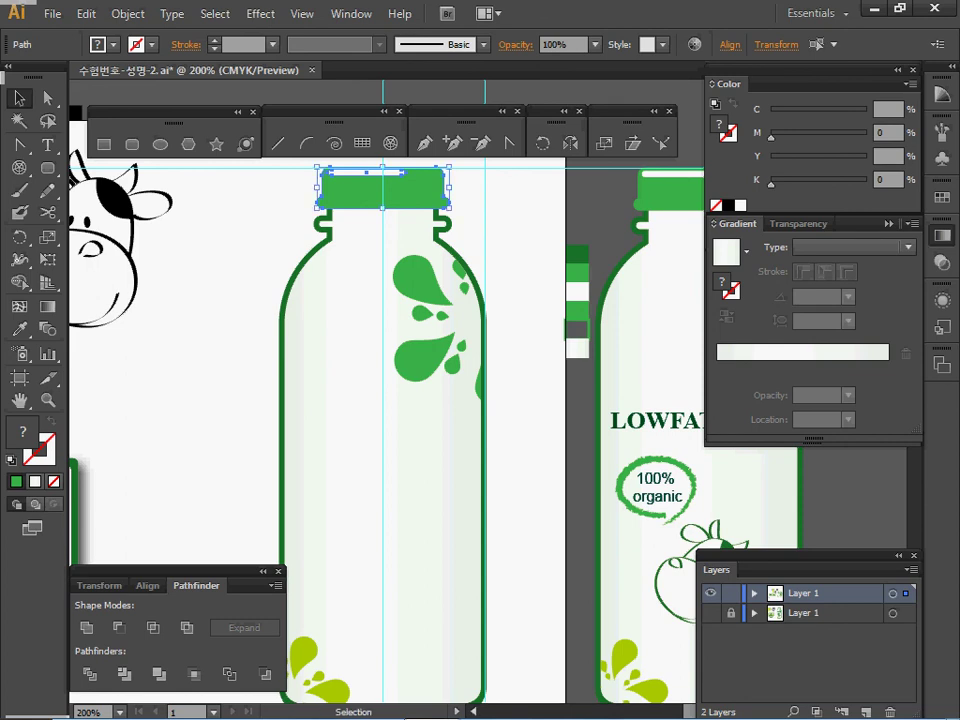
left_click(524, 274)
left_click(482, 297)
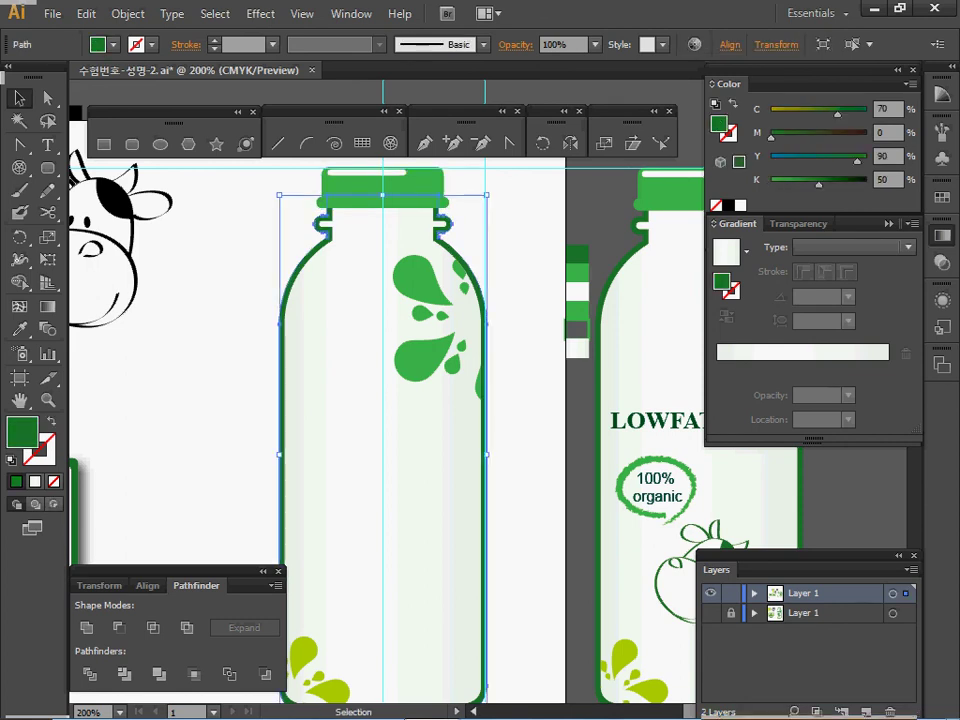
triple_click(345, 478)
key("Escape")
key("Delete")
Select the hidden LOWFAT MILK title, "100% organic" text, speech bubble and cow in outline view, and bring them to the front in preview
key("ctrl+y")
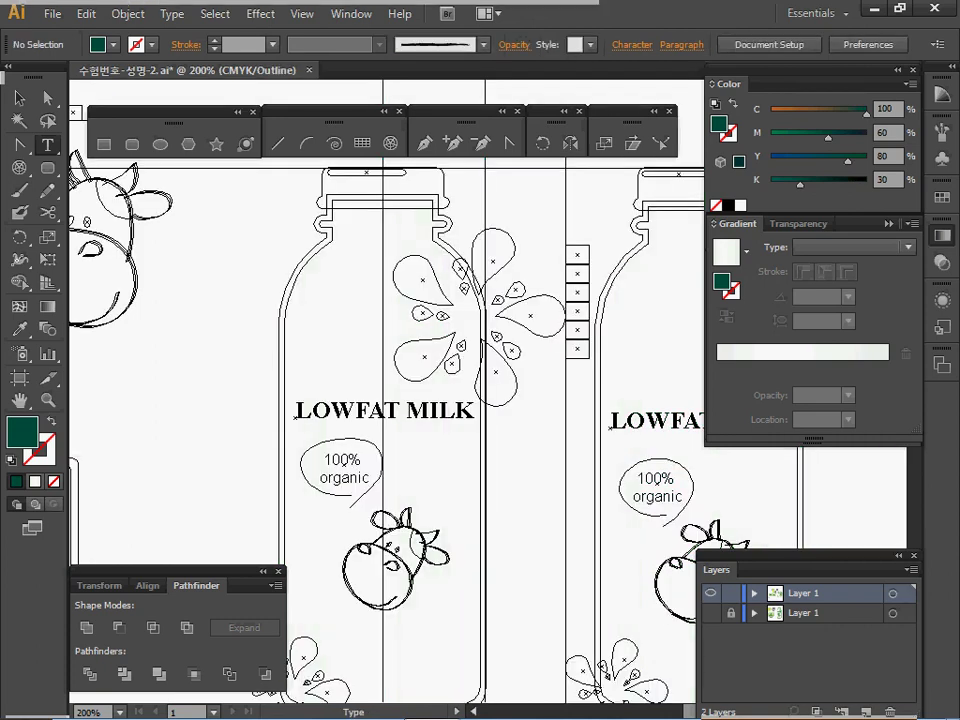
left_click(385, 413, "ctrl")
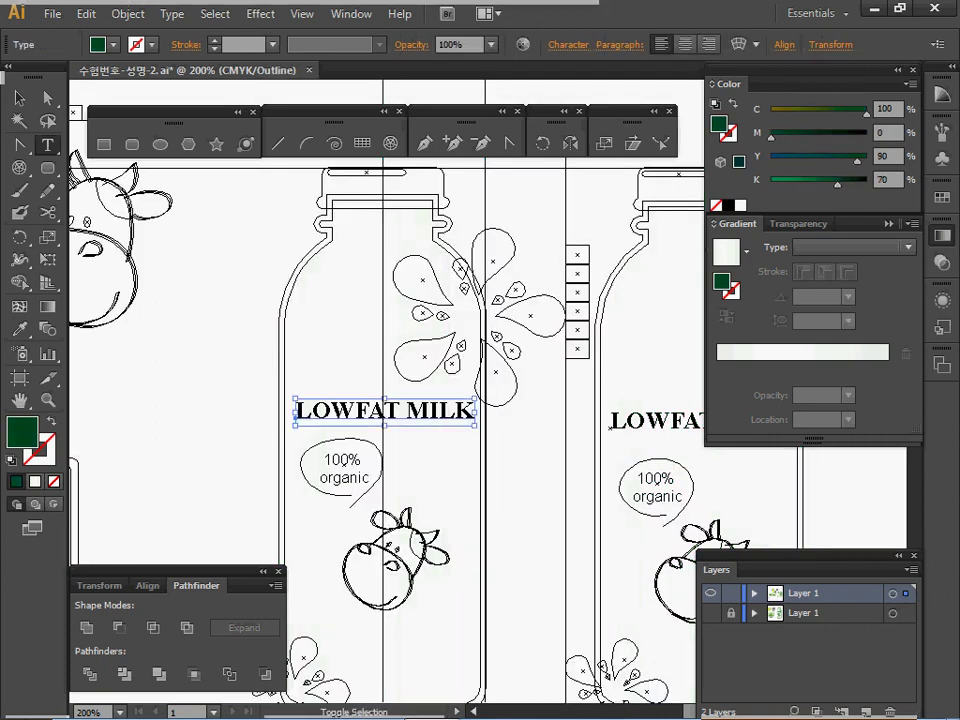
left_click(344, 477, "ctrl+shift")
left_click(304, 476, "ctrl+shift")
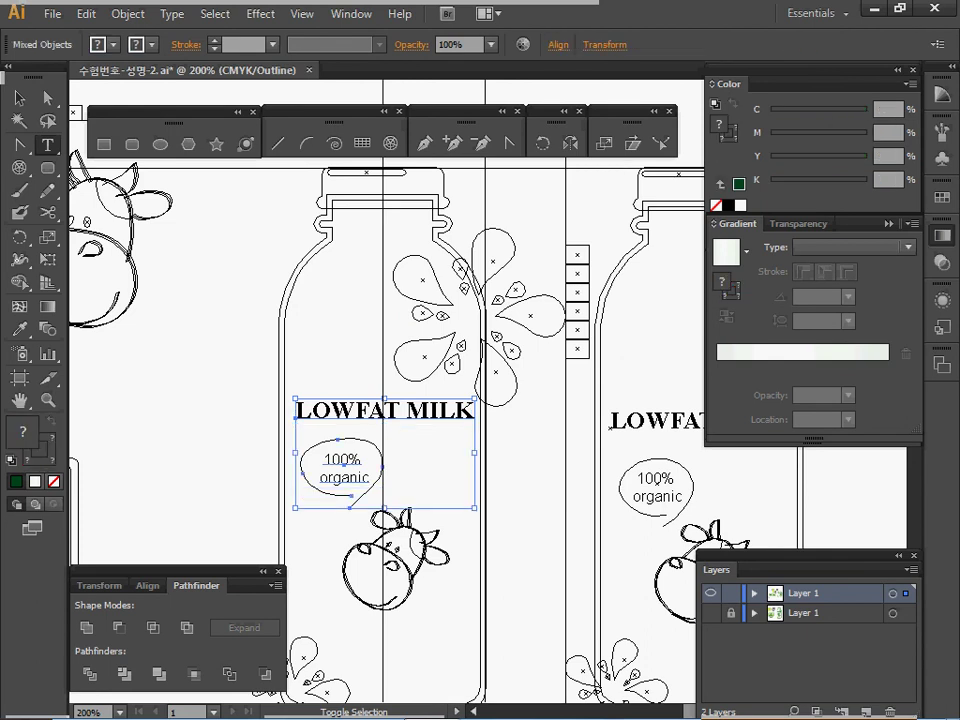
left_click(391, 565, "ctrl+shift")
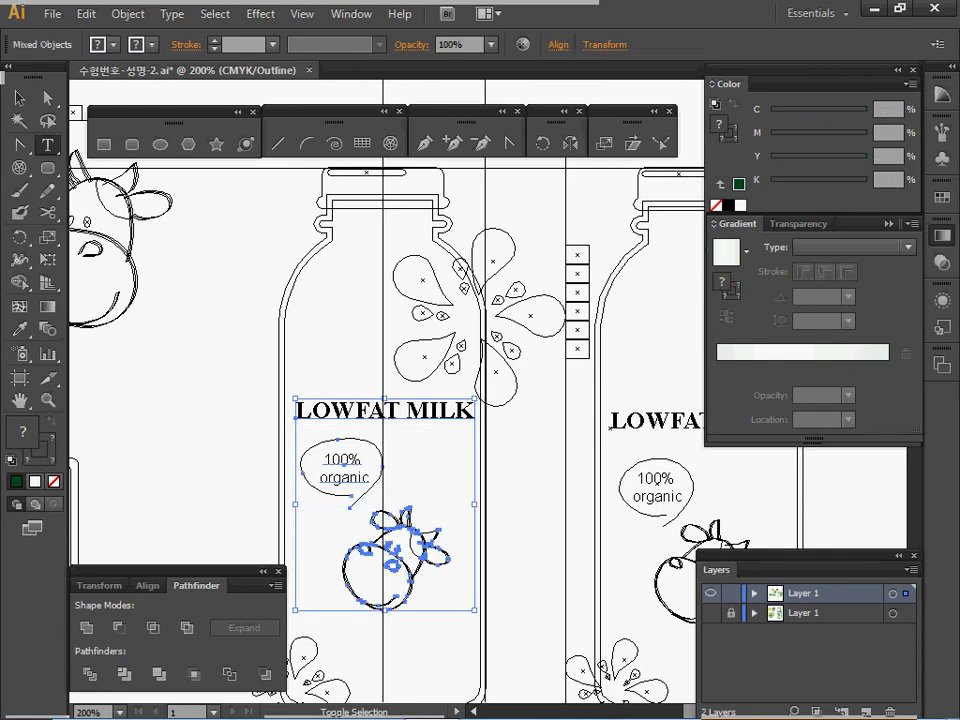
key("ctrl+y")
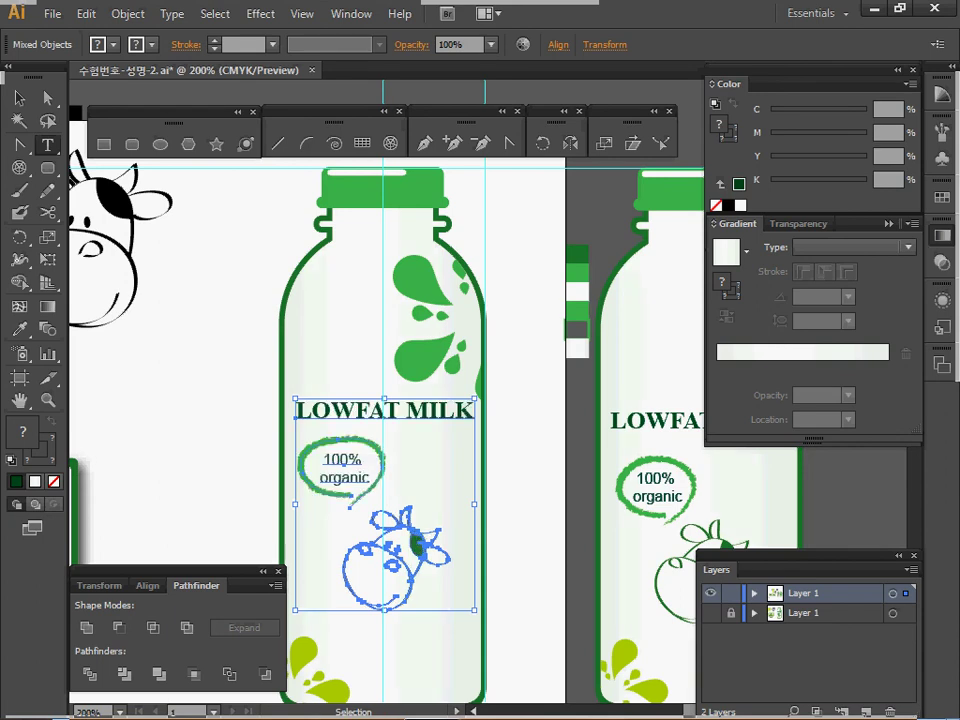
Select the whole milk bottle artwork, including cap, splashes, title, speech bubble and cow, and group it
left_click(47, 145)
left_click(253, 200)
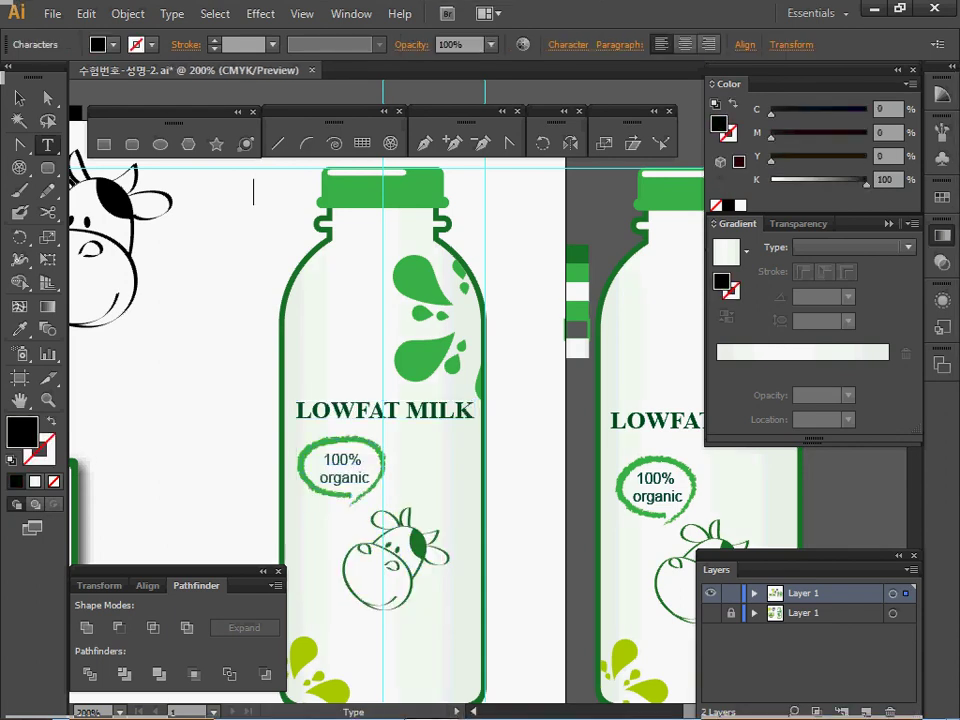
left_click(19, 98)
left_click_drag(272, 158, 439, 615)
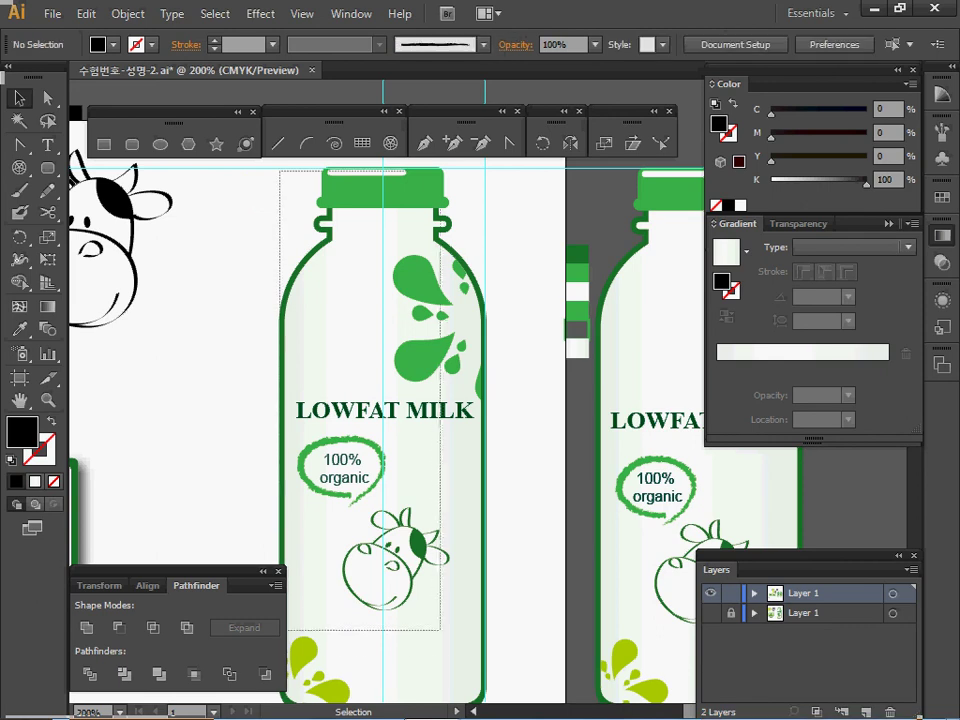
right_click(433, 441)
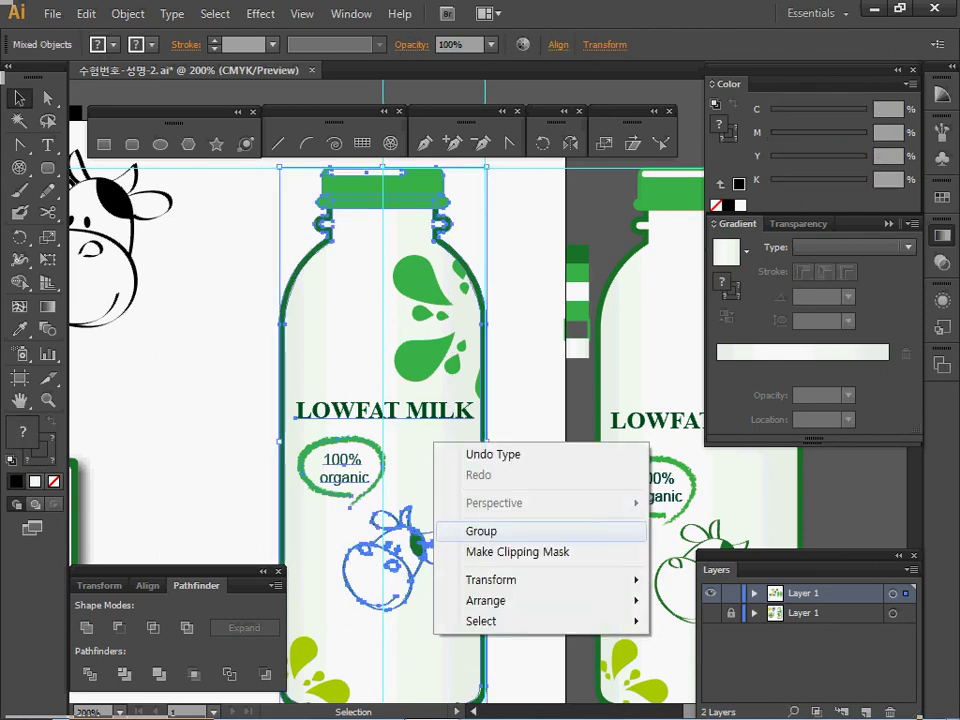
left_click(482, 531)
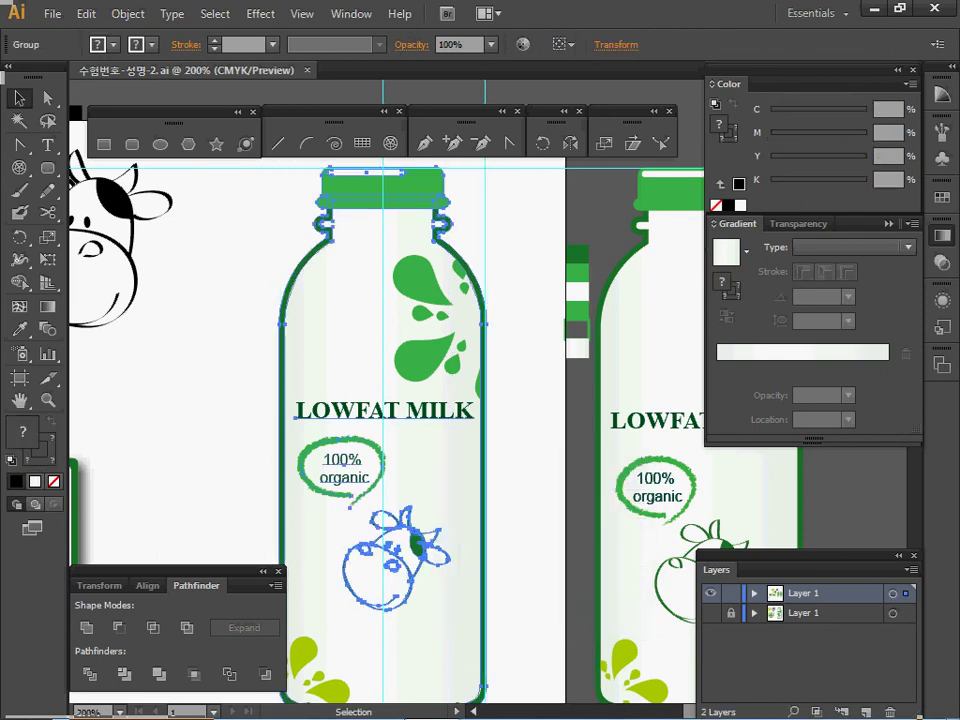